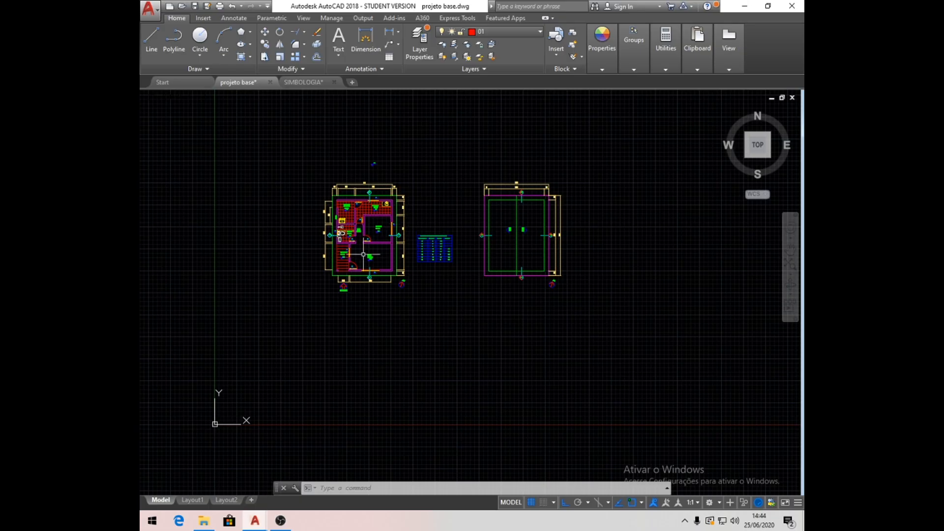
- Turn off the Cotas, Hachura, Texto and 05 layers to leave a simplified floor plan
scroll(357, 222, up, 6)
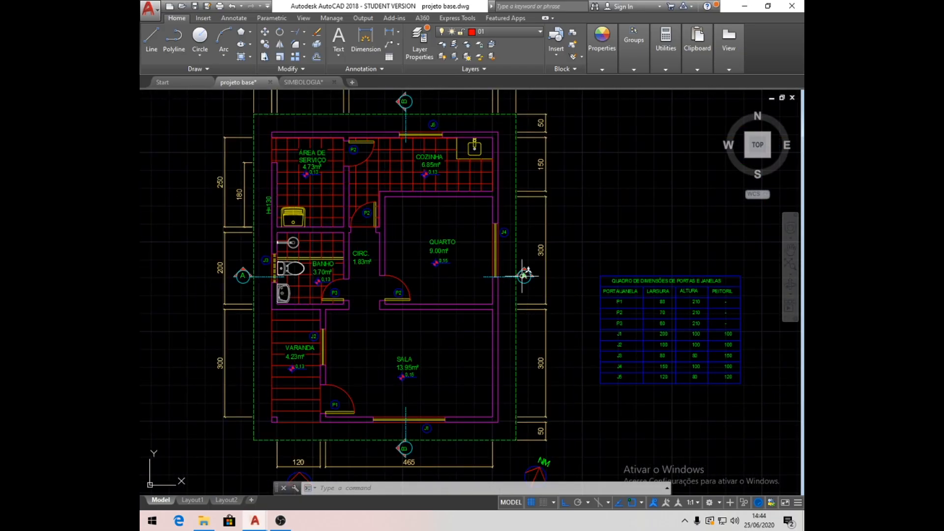
scroll(433, 292, down, 2)
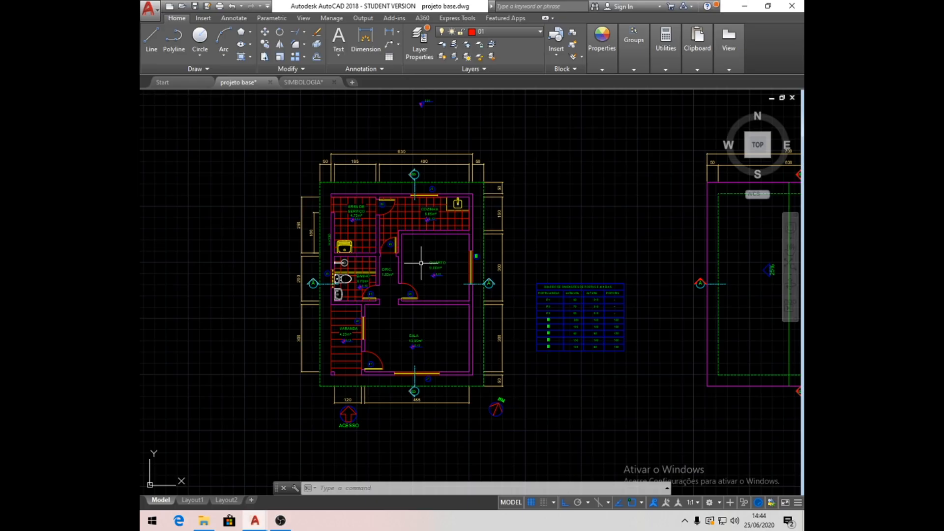
scroll(422, 264, down, 2)
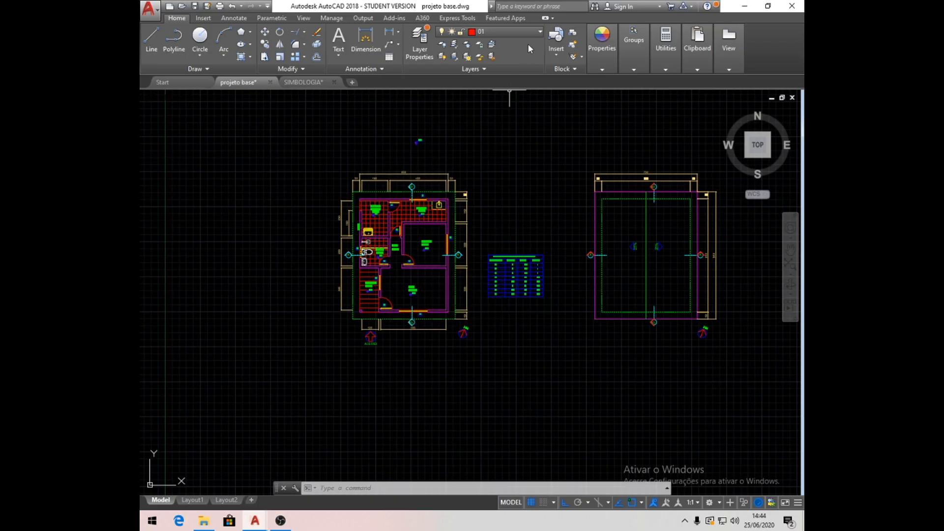
click(539, 32)
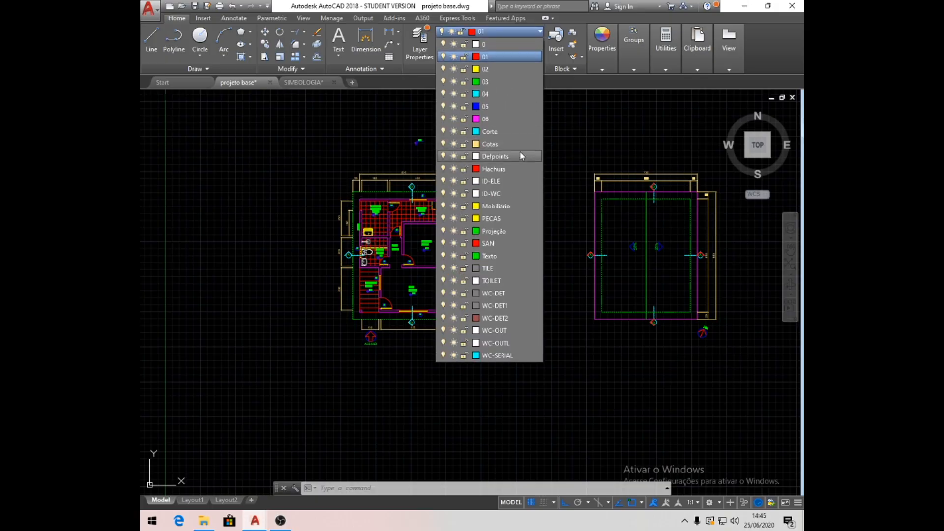
click(443, 144)
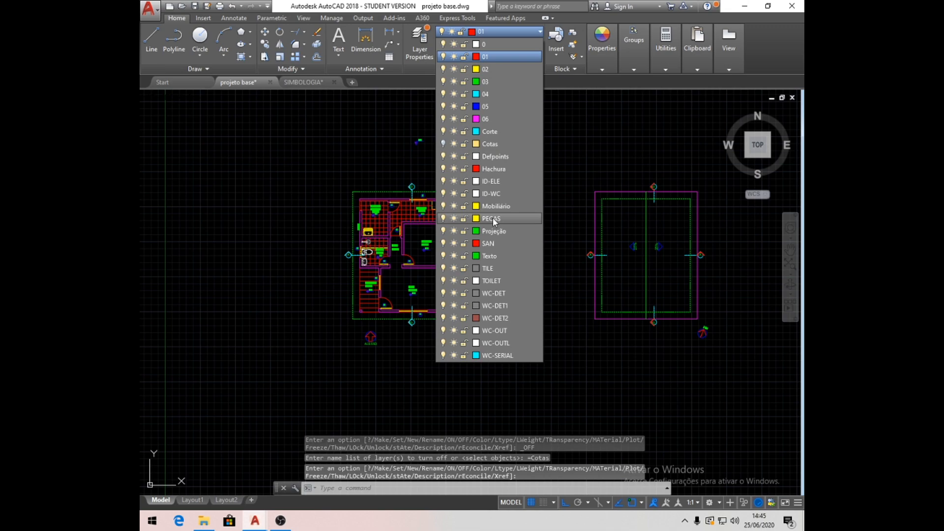
click(443, 168)
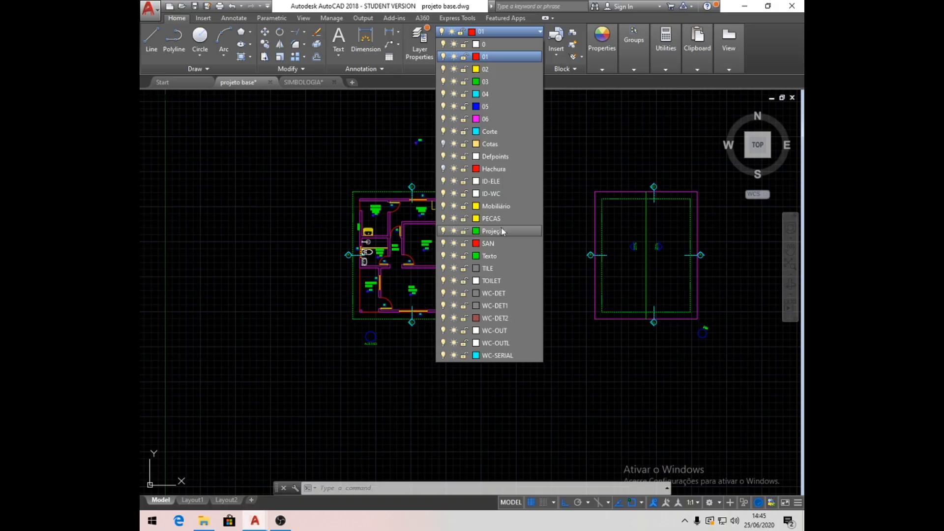
click(443, 256)
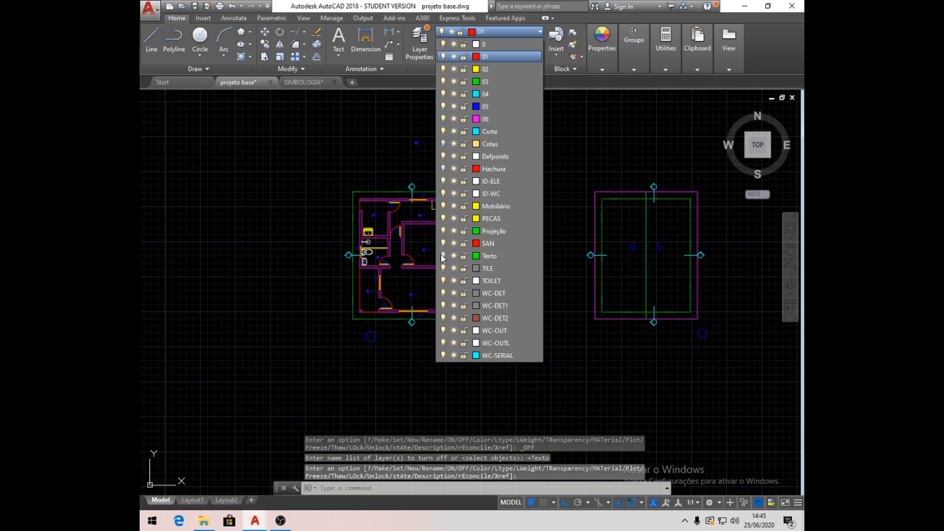
click(443, 107)
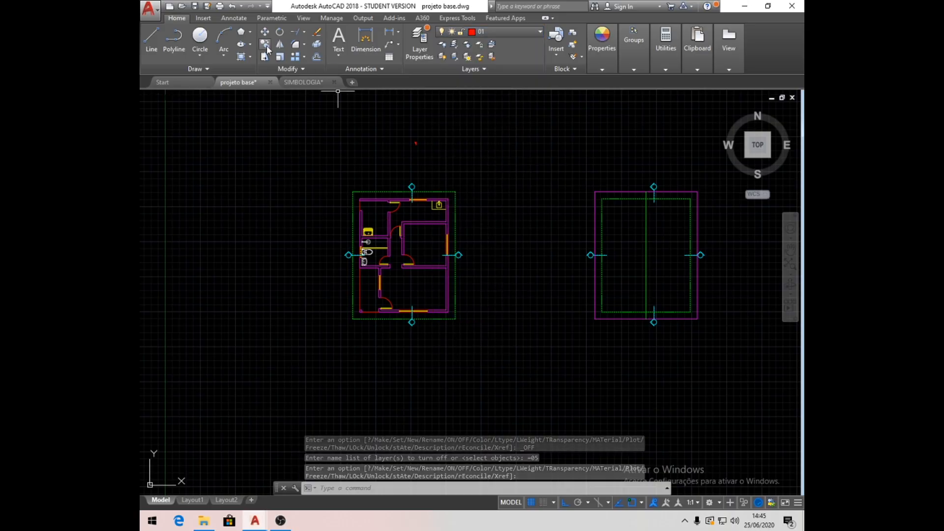
- Copy the whole simplified floor plan, including its section marks, straight down into the empty space below the original
click(281, 57)
click(317, 176)
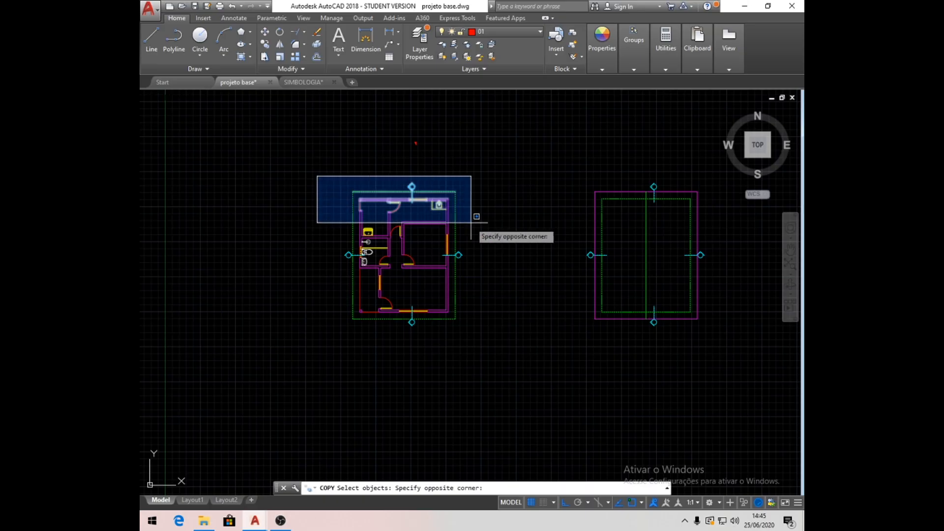
click(513, 347)
scroll(451, 197, down, 2)
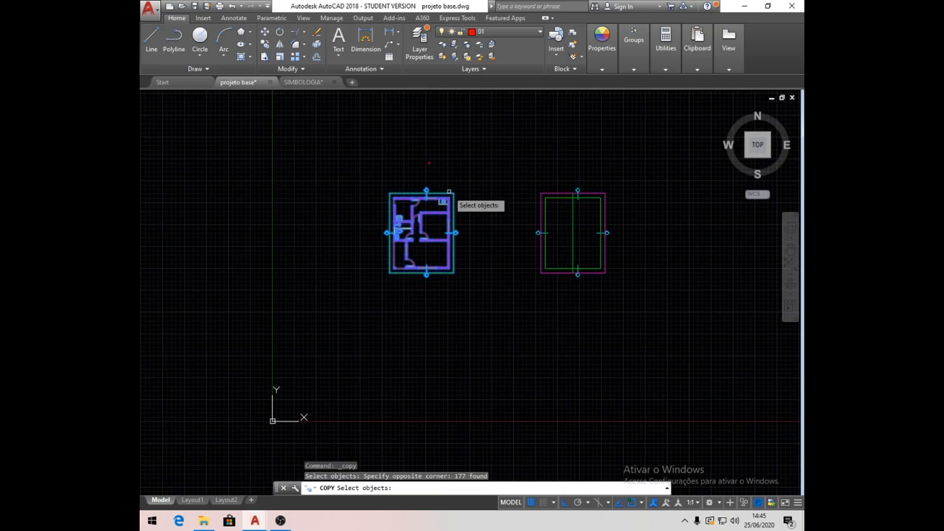
key(Return)
click(480, 237)
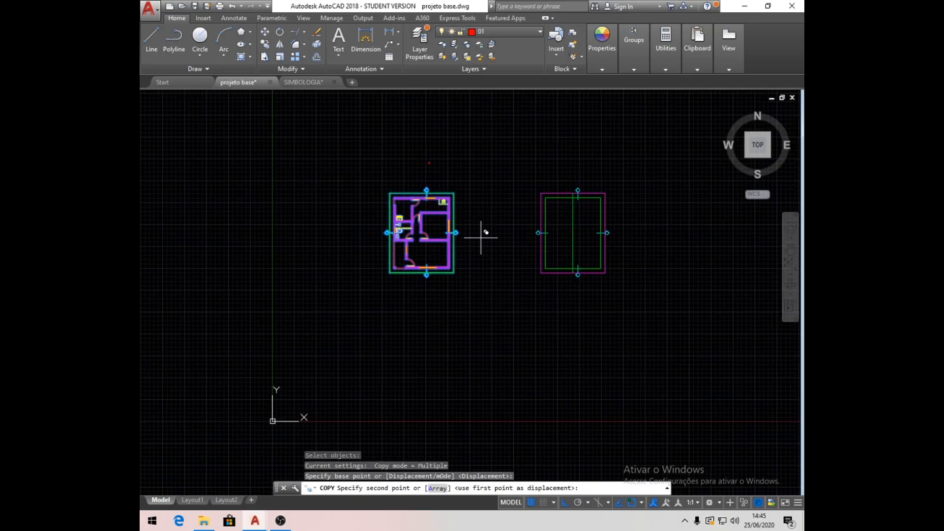
click(506, 392)
key(Return)
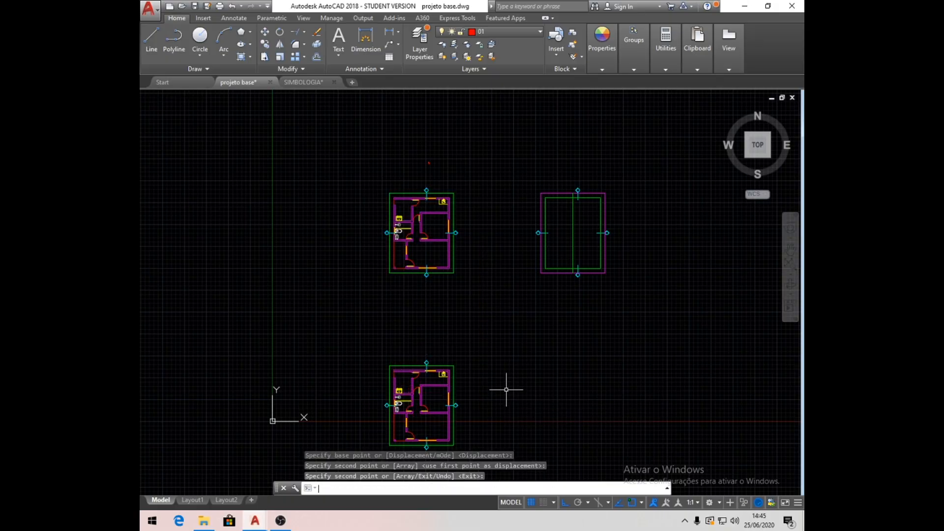
- Make layer 06 current and draw a horizontal line across the copied plan, joining the horizontal section cut's two end marks
middle_drag(424, 430, 411, 385)
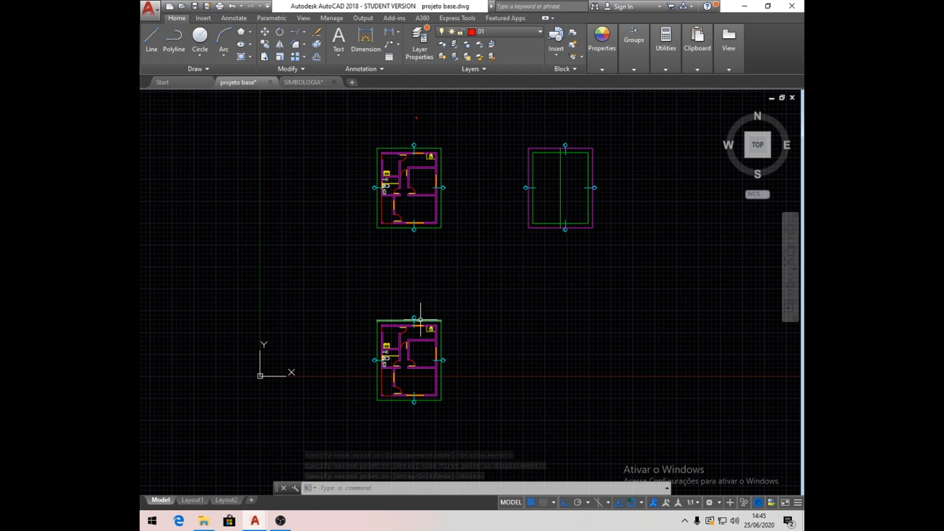
scroll(413, 364, up, 5)
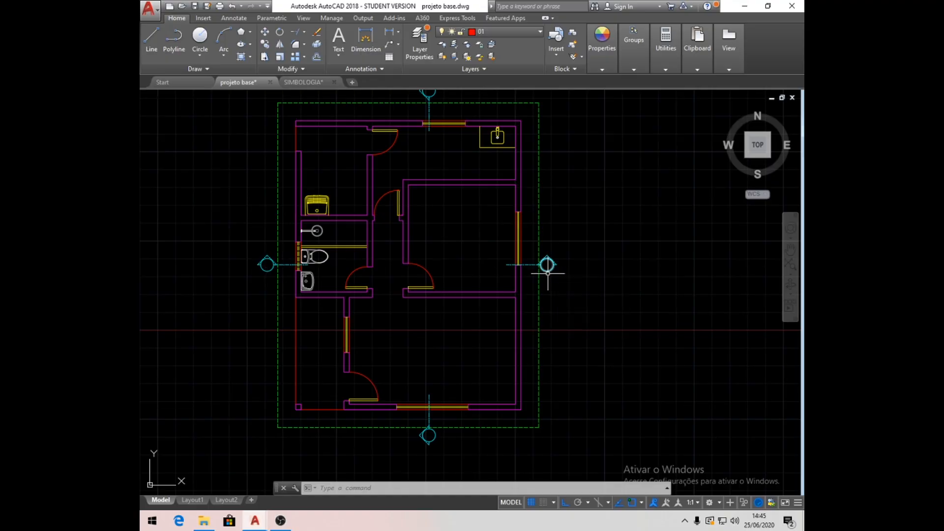
scroll(475, 282, down, 3)
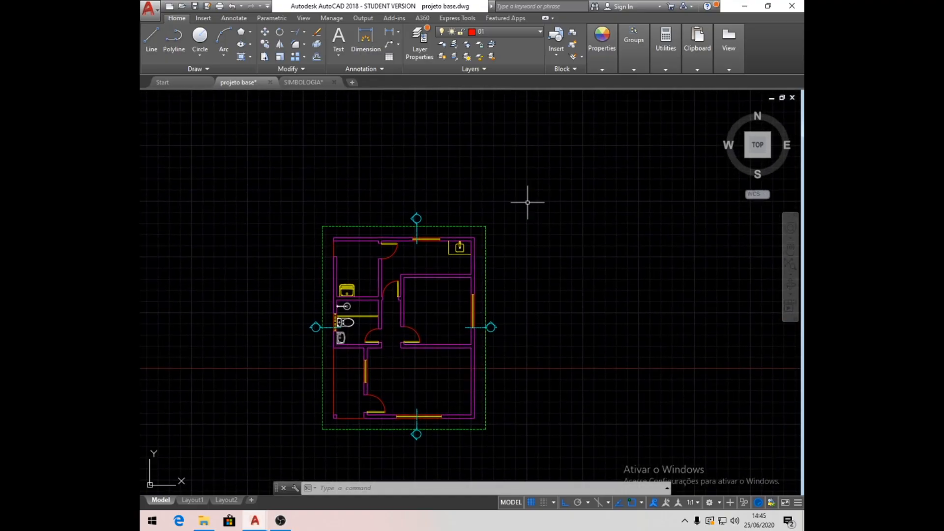
click(539, 32)
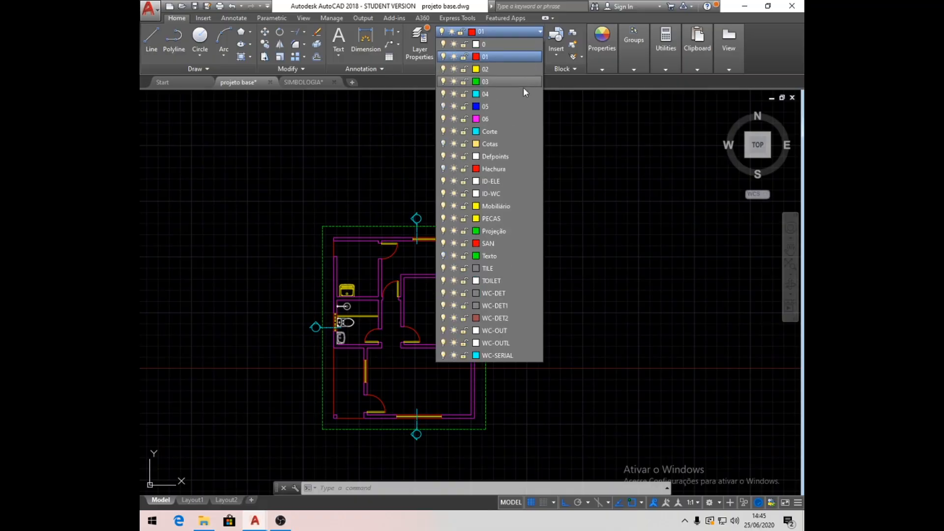
click(509, 120)
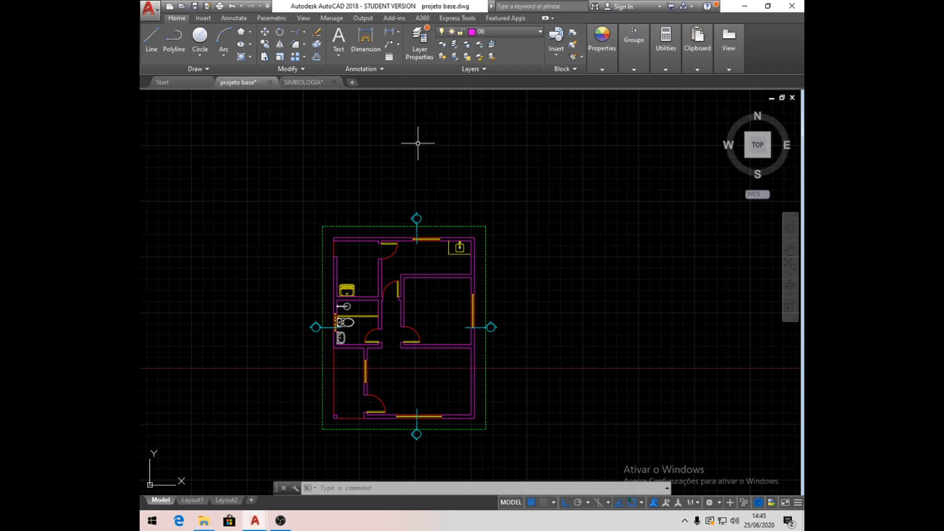
click(151, 40)
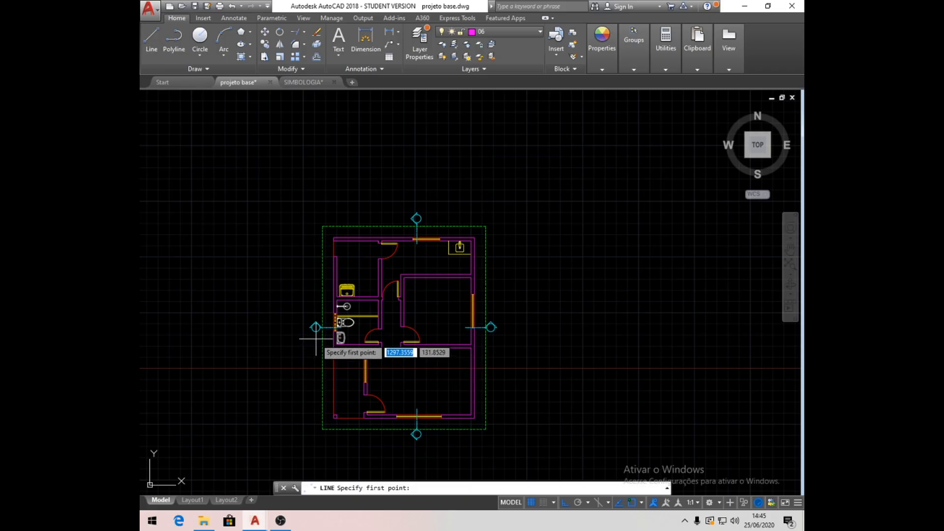
scroll(324, 338, up, 4)
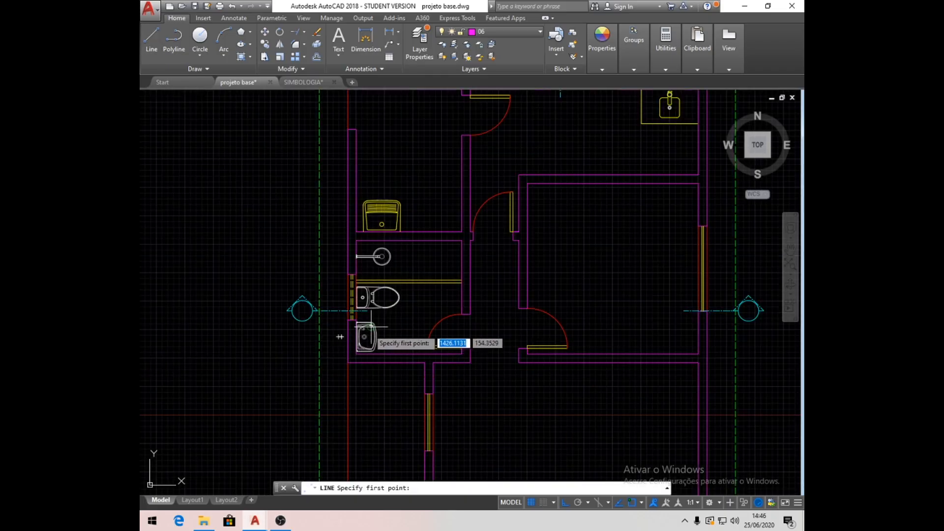
click(151, 41)
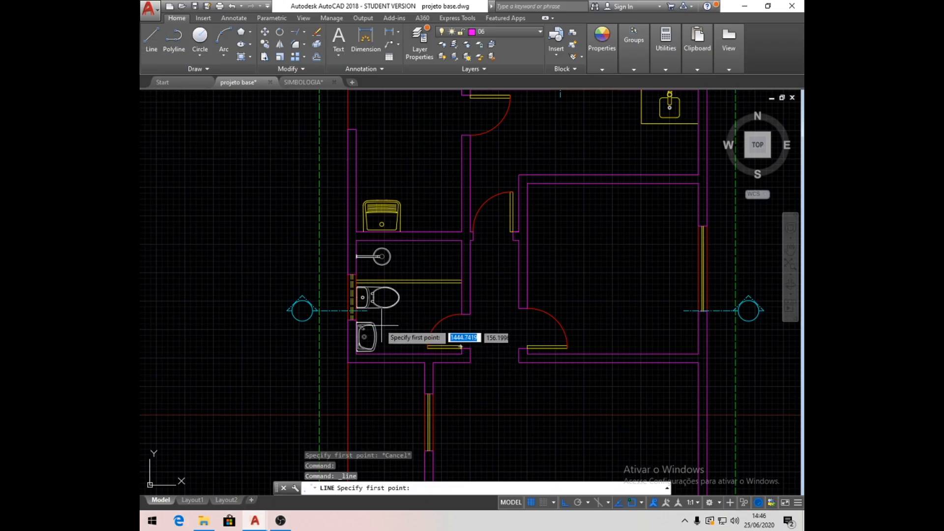
click(363, 310)
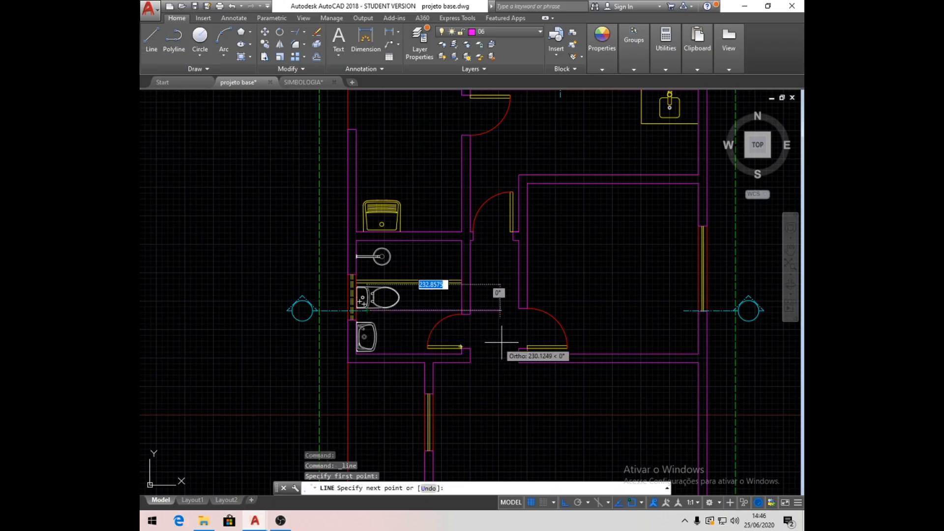
click(681, 312)
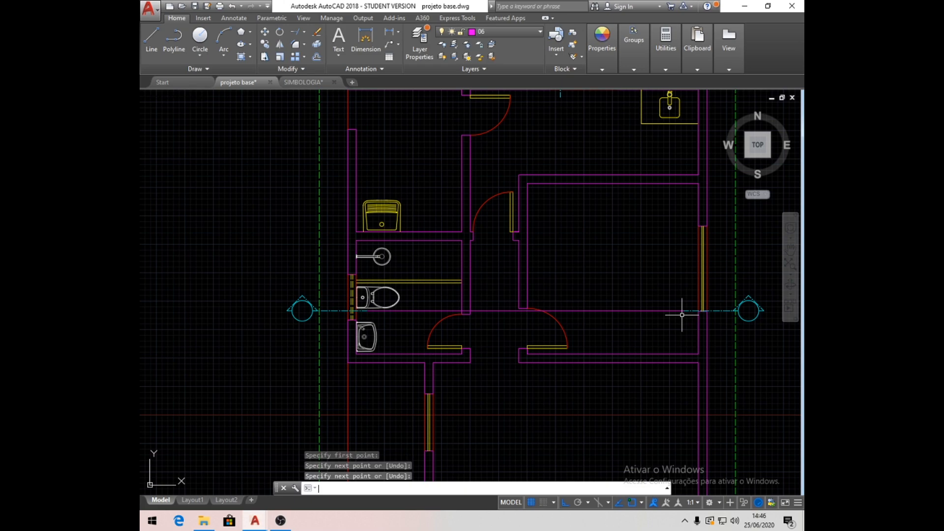
key(Return)
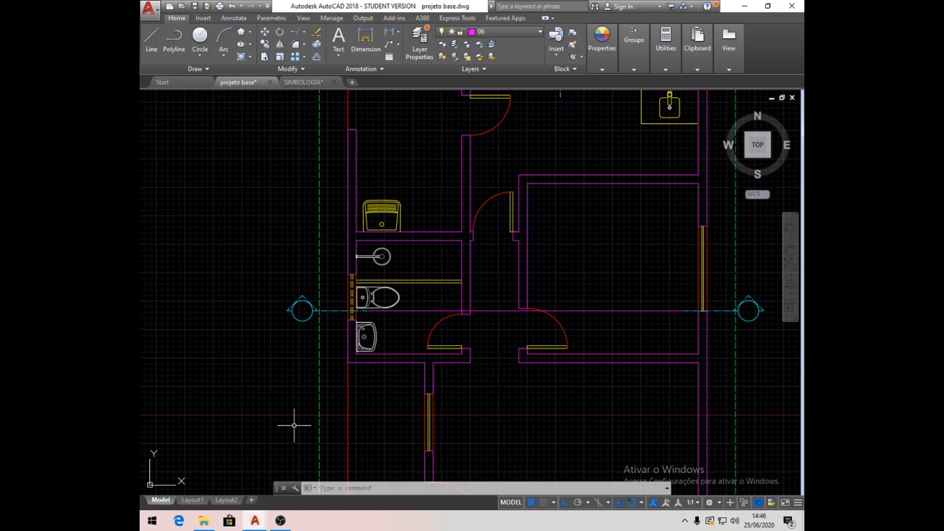
- Draw a vertical line upward from the upper-left corner of the copied plan's dashed roof projection into the space above
scroll(308, 398, down, 3)
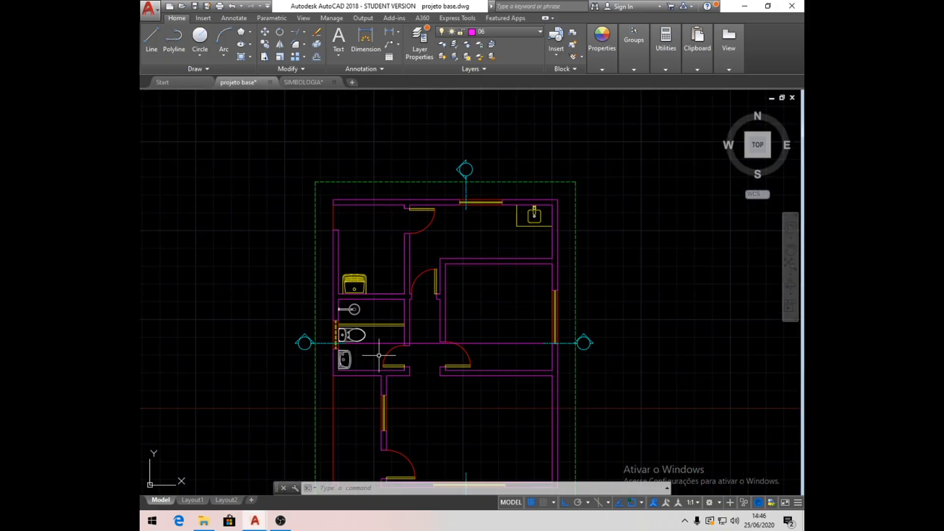
middle_drag(517, 352, 444, 406)
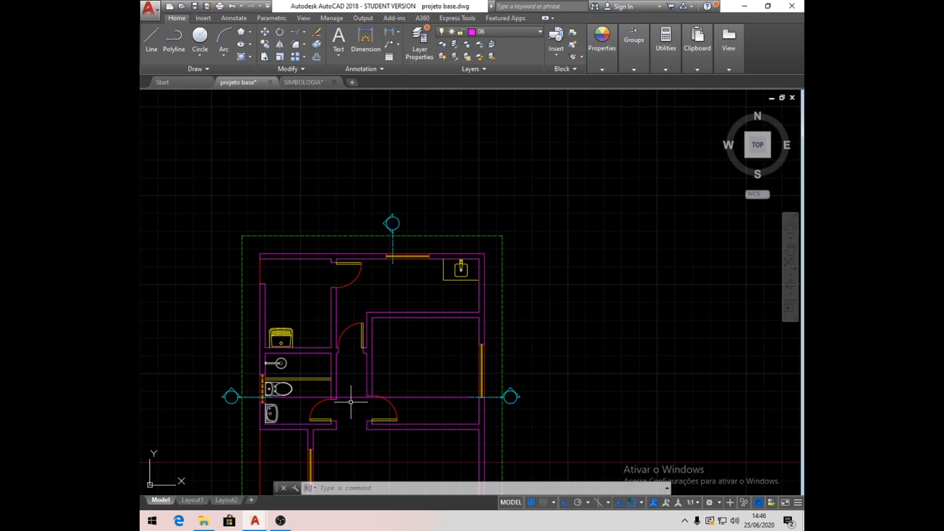
middle_drag(363, 448, 341, 379)
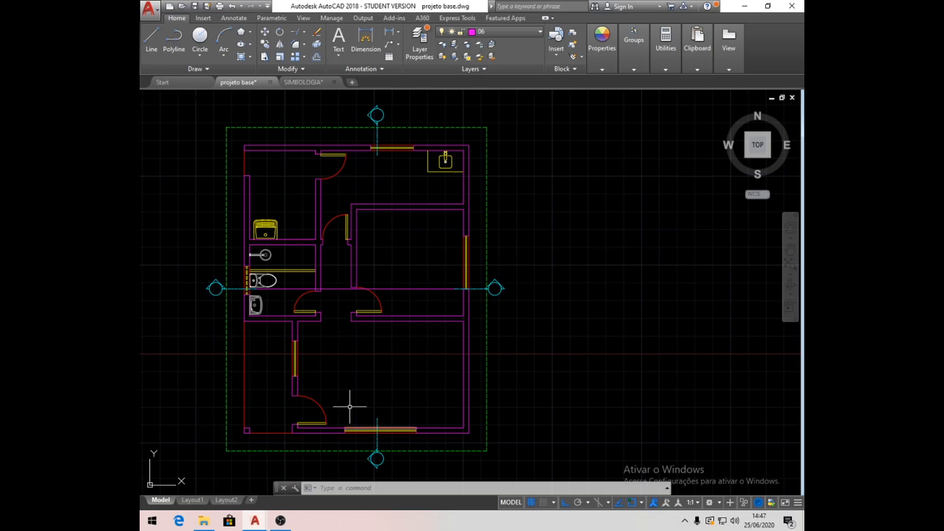
middle_drag(329, 289, 349, 358)
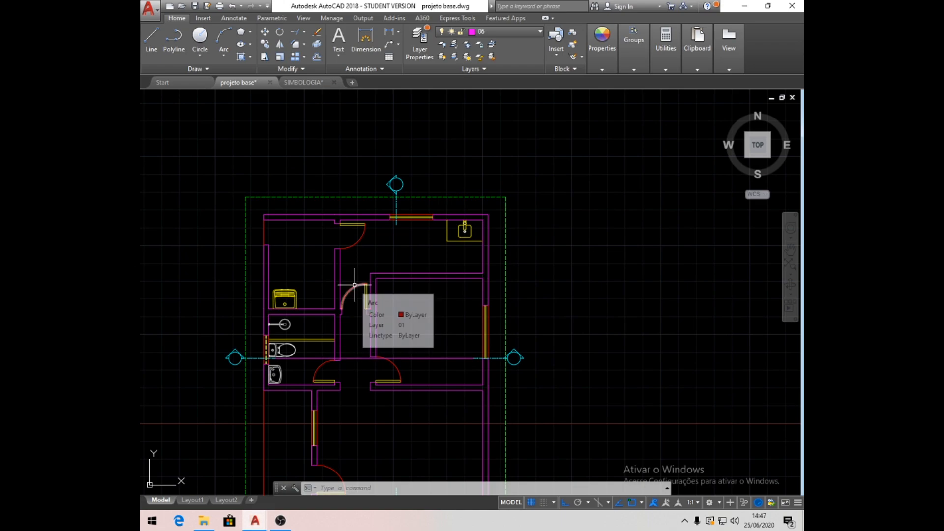
middle_drag(470, 338, 492, 387)
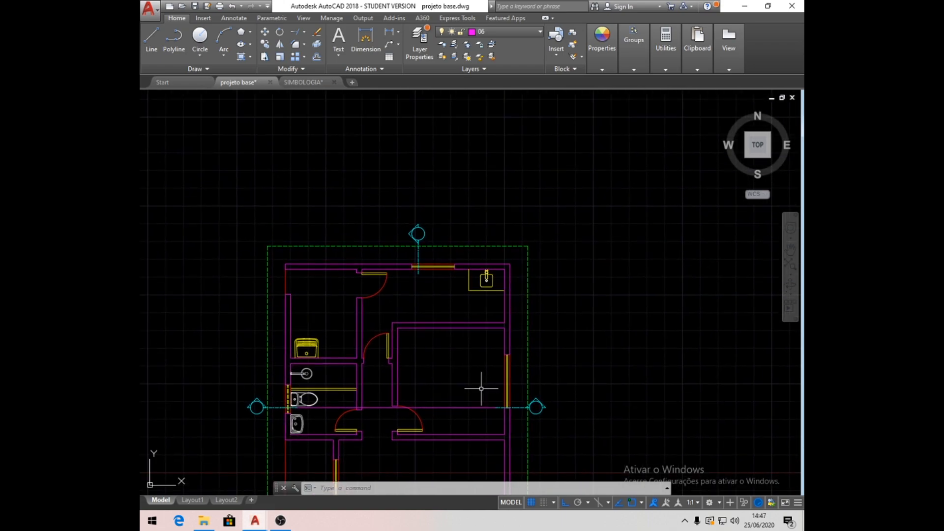
click(152, 48)
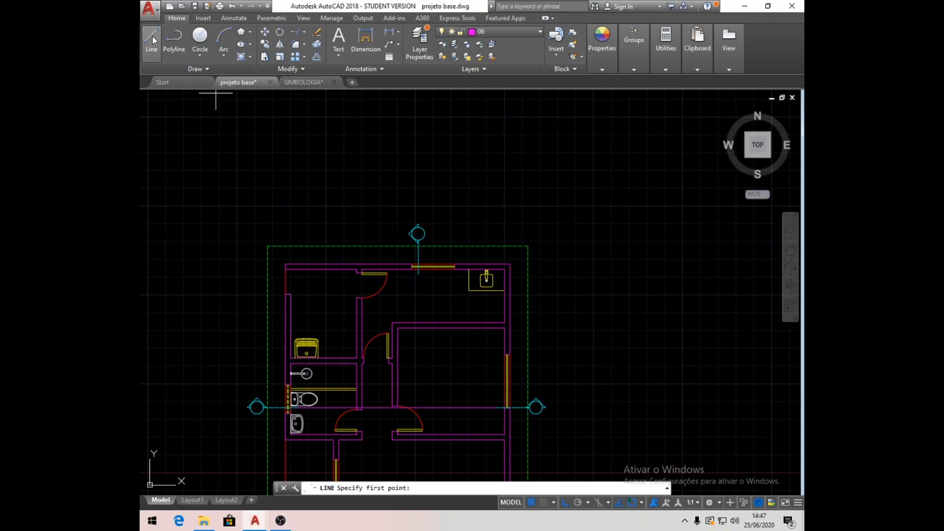
middle_drag(369, 196, 375, 215)
click(271, 261)
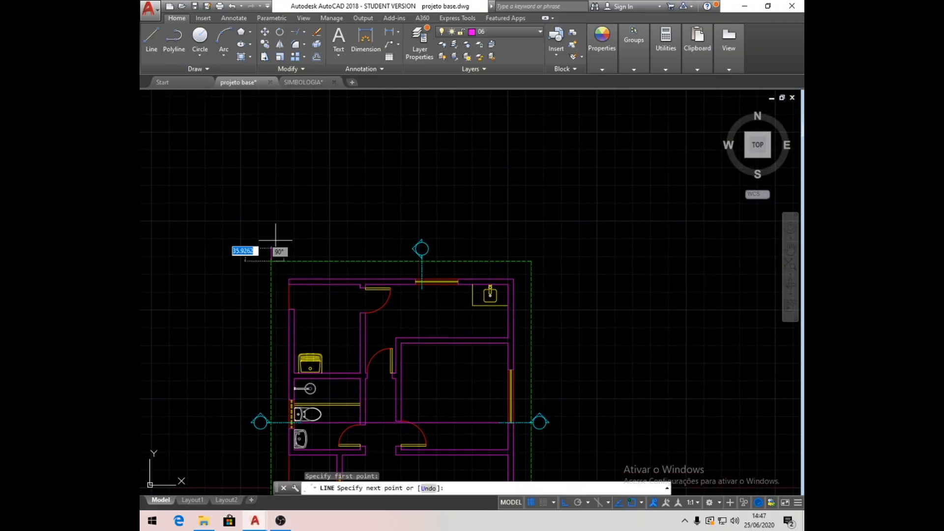
click(295, 142)
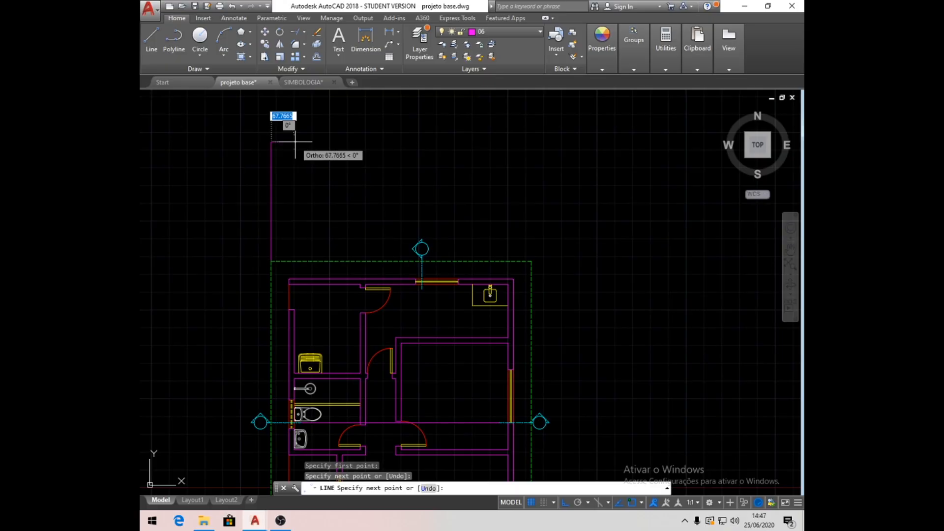
key(Return)
- Draw two vertical projection lines above the plan, one from the left exterior wall's outer face and one from its inner face
key(Return)
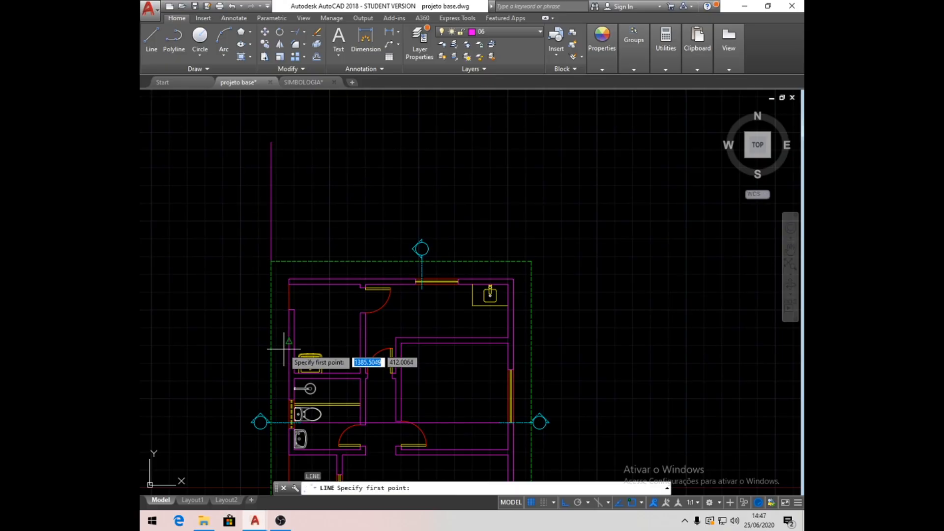
click(288, 279)
click(317, 140)
key(Return)
key(Return)
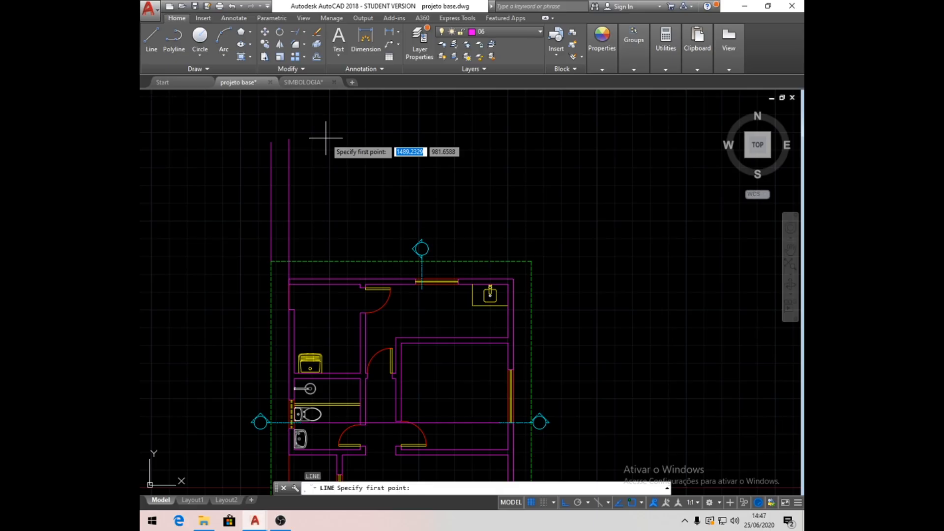
click(295, 308)
click(336, 139)
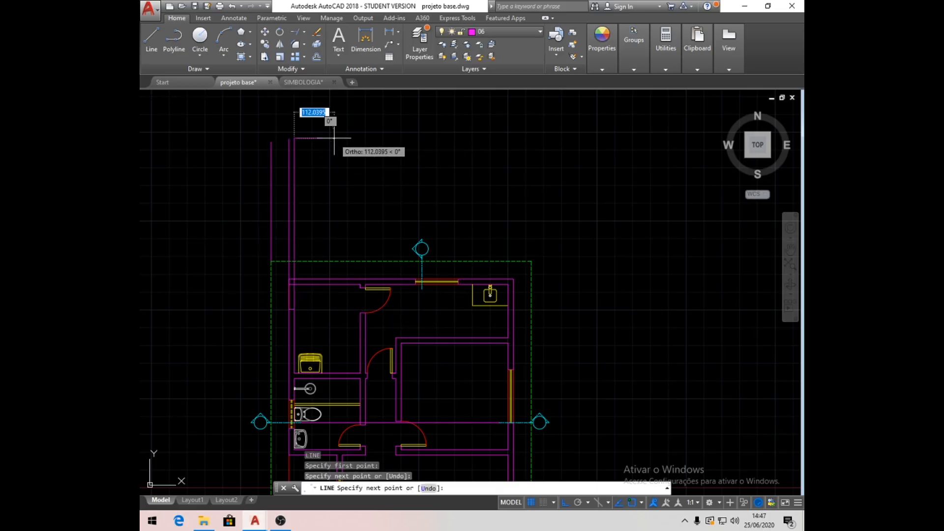
key(Return)
key(Return)
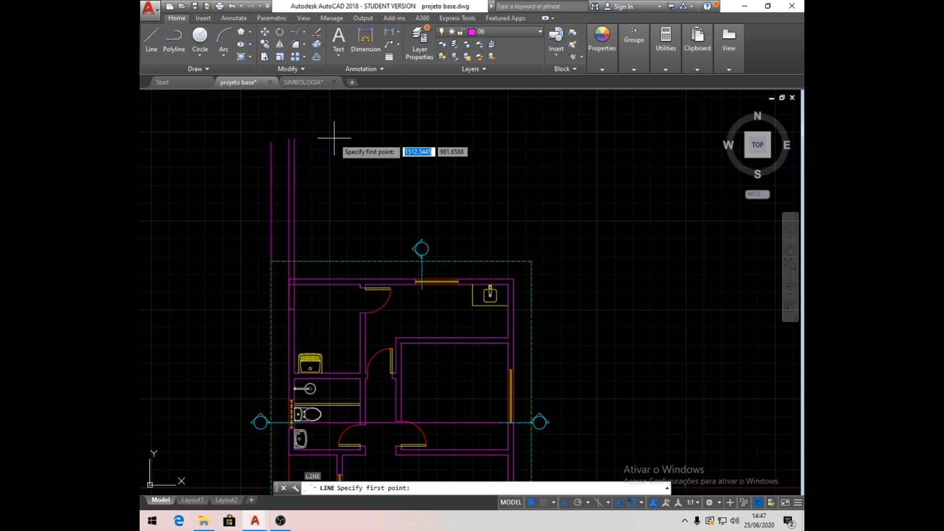
- Draw two vertical projection lines above the plan from both faces of the bathroom's right-hand wall where the section cut crosses it
click(360, 421)
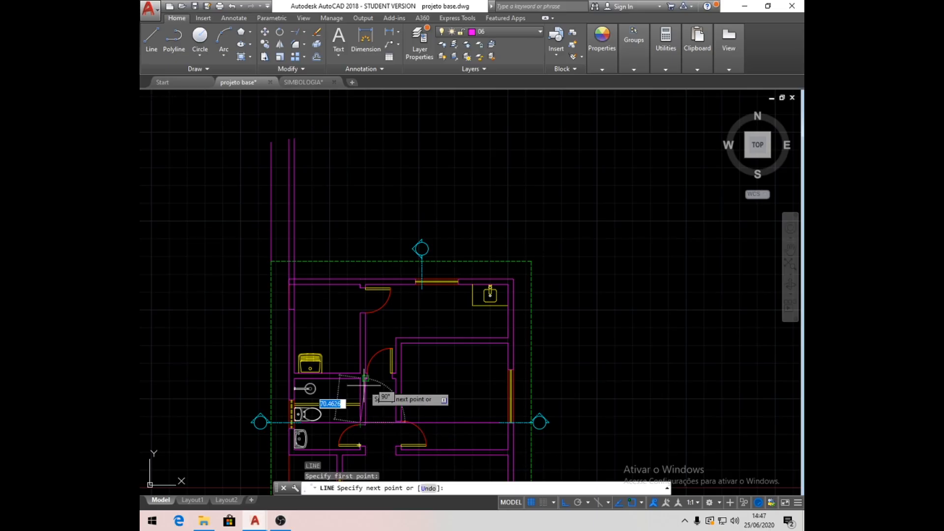
click(384, 136)
key(Return)
key(Return)
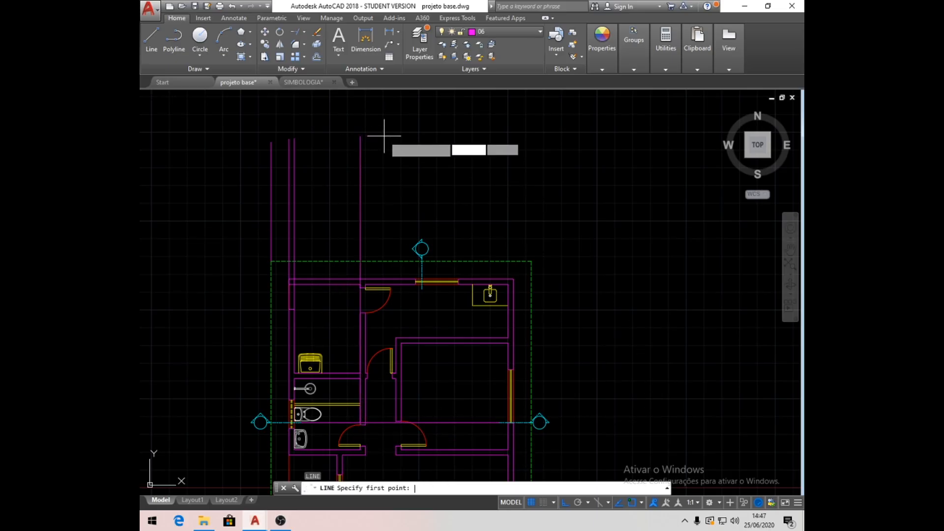
click(366, 422)
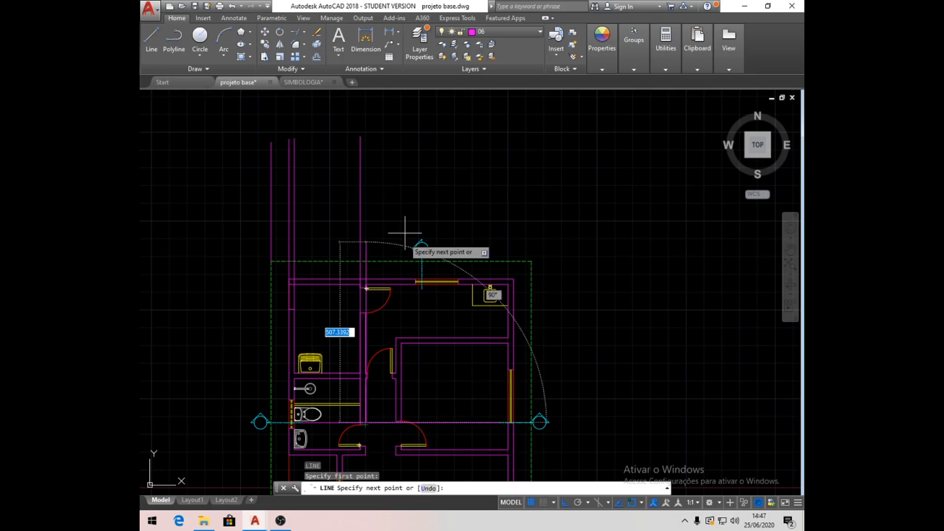
click(399, 130)
key(Return)
key(Return)
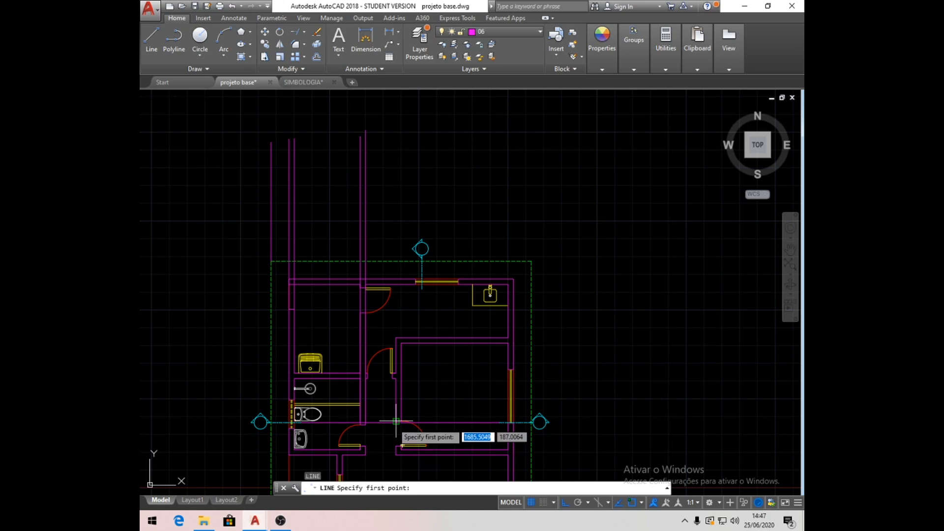
- Draw two vertical projection lines above the plan from both faces of the wall on the corridor's right side
click(395, 437)
click(436, 133)
key(Return)
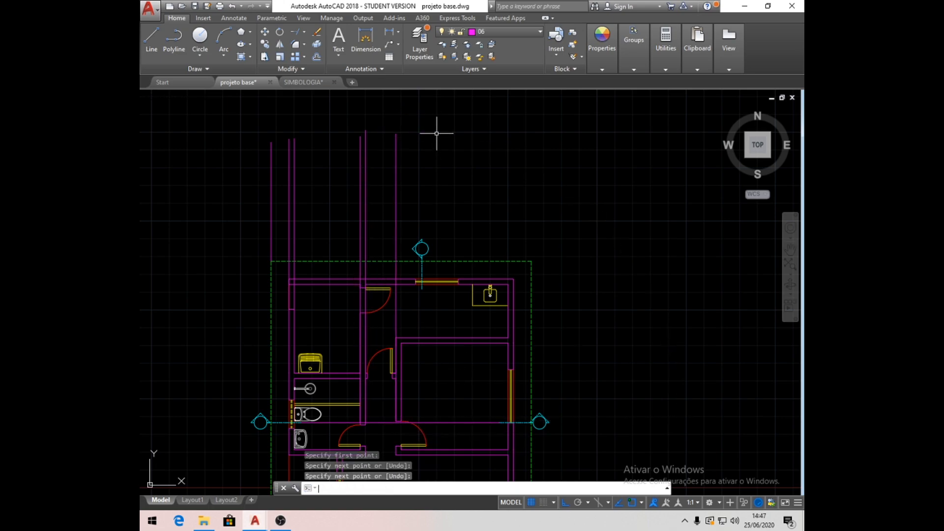
key(Return)
click(402, 421)
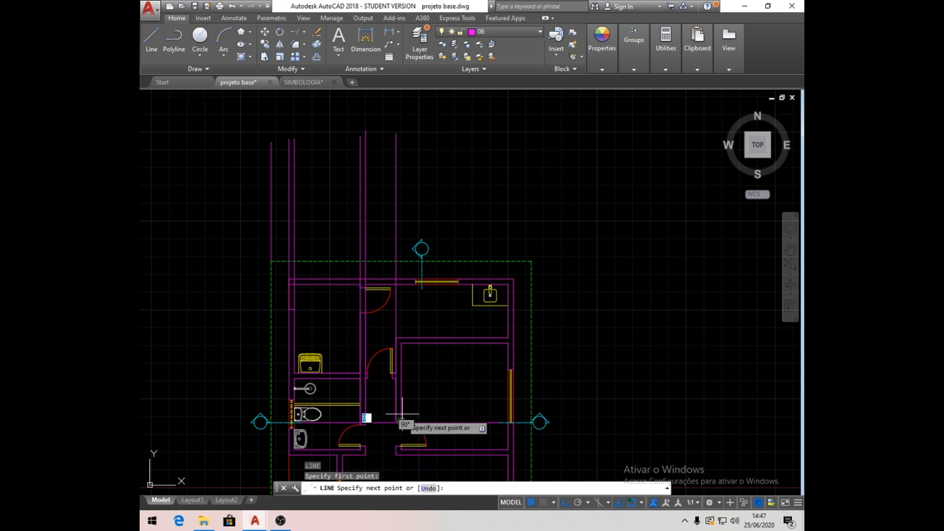
click(431, 118)
key(Return)
key(Return)
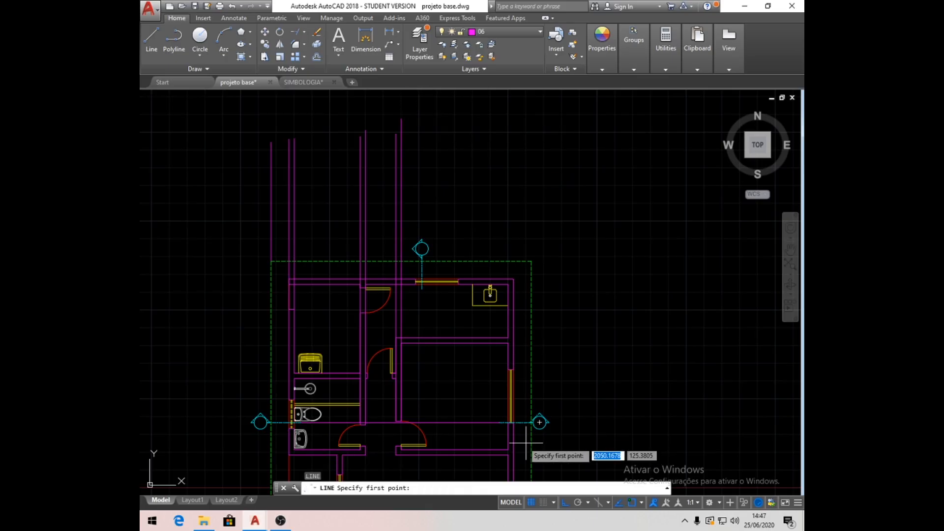
- Draw two vertical projection lines above the plan, one from the right exterior wall's inner face and one from its outer face
click(508, 423)
click(507, 122)
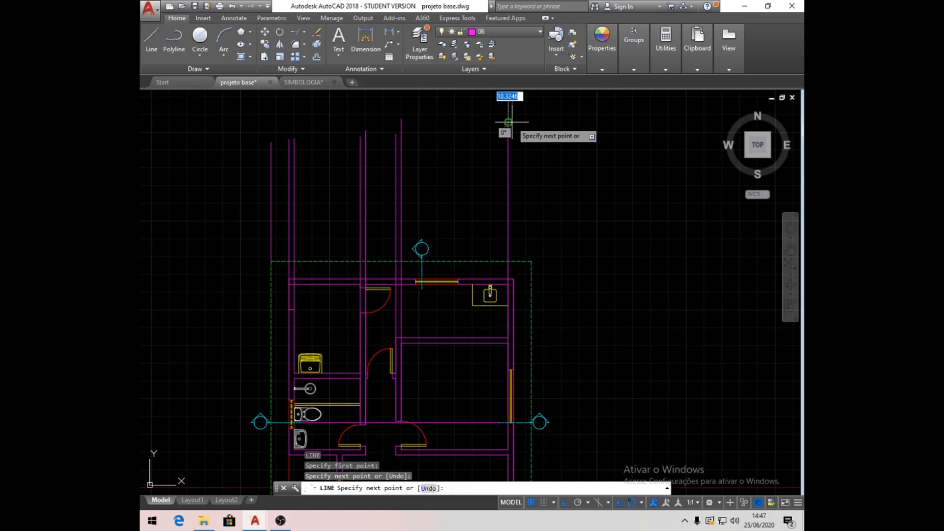
key(Return)
key(Return)
click(507, 429)
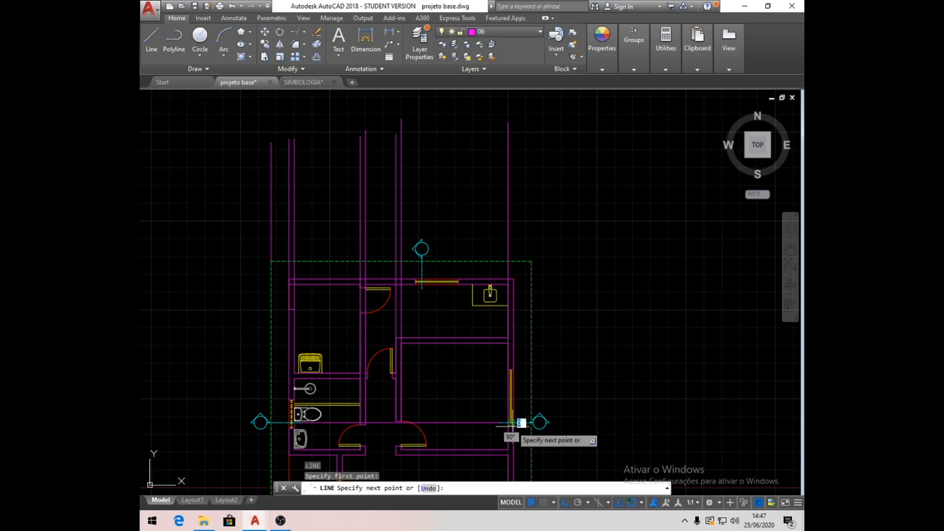
key(Return)
key(Return)
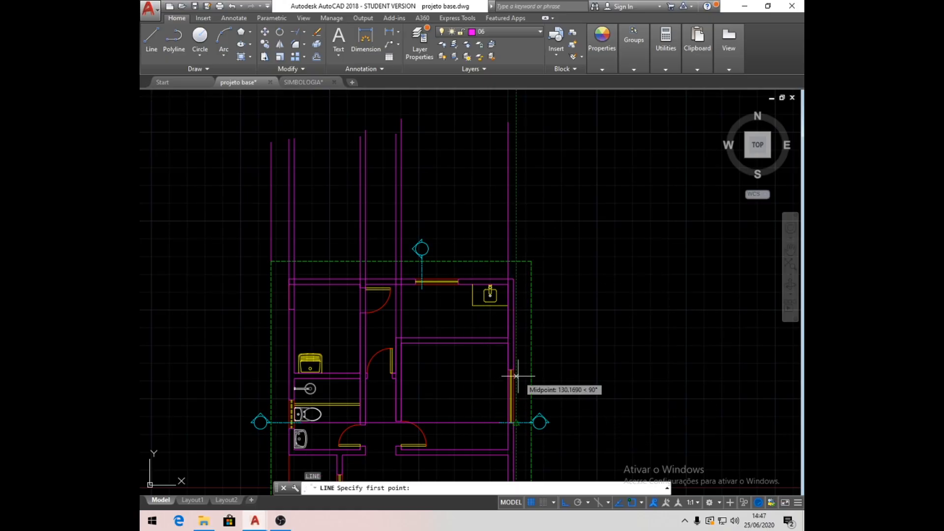
click(487, 369)
key(Escape)
- Draw a vertical projection line upward from the upper-right corner of the dashed roof projection
key(Return)
click(532, 262)
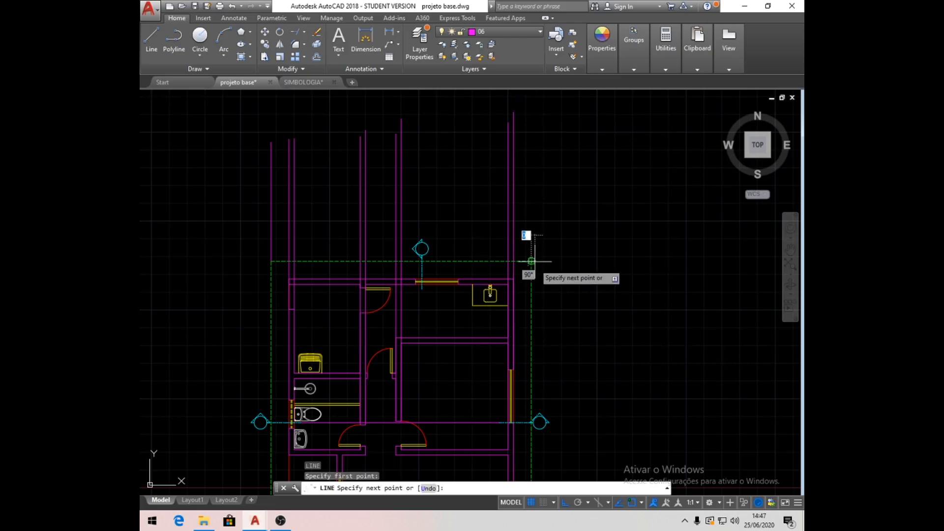
key(Return)
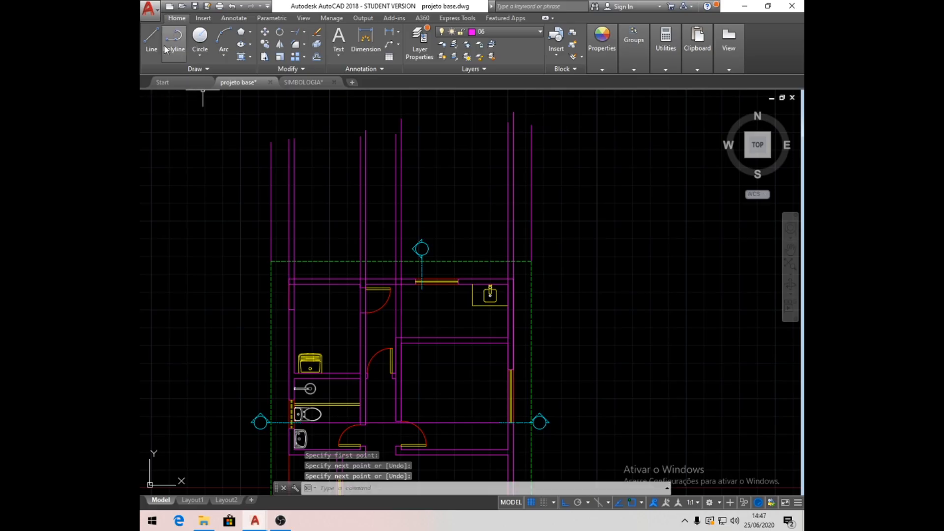
- Draw a horizontal base line about 1069 units long across all the projection lines, above the plan
click(151, 36)
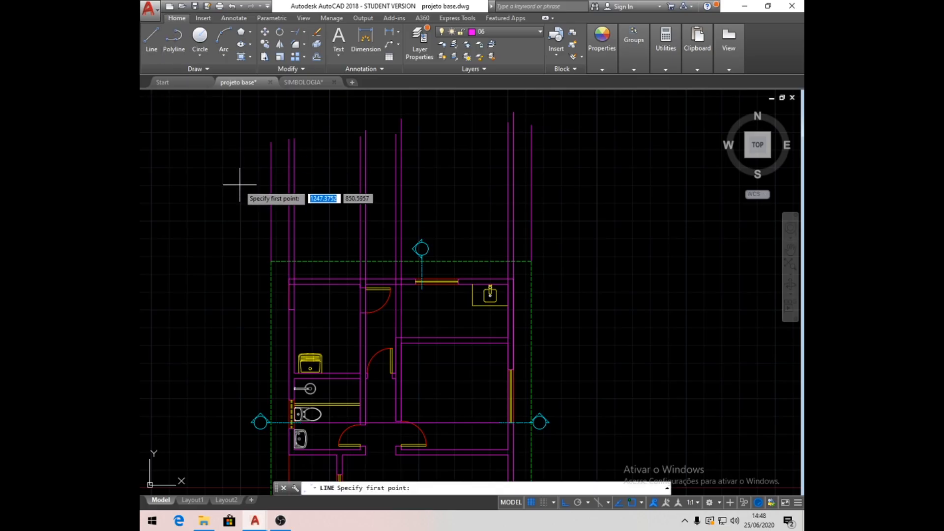
click(210, 190)
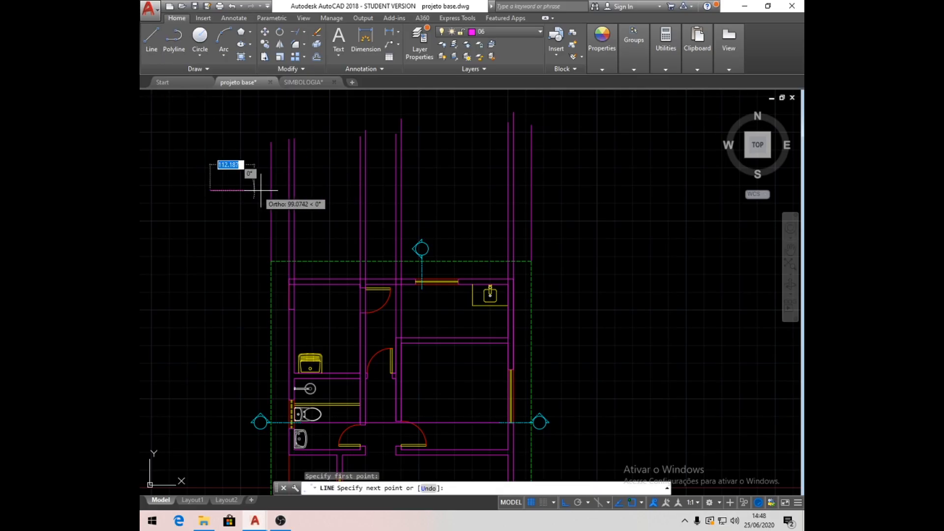
click(591, 199)
key(Return)
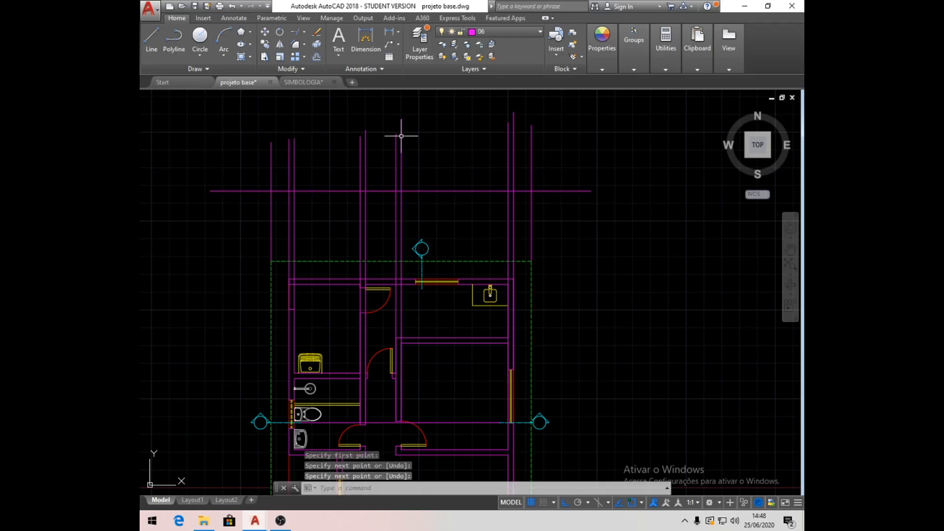
- Trim away the parts of all projection lines below the horizontal base line
click(304, 31)
click(311, 49)
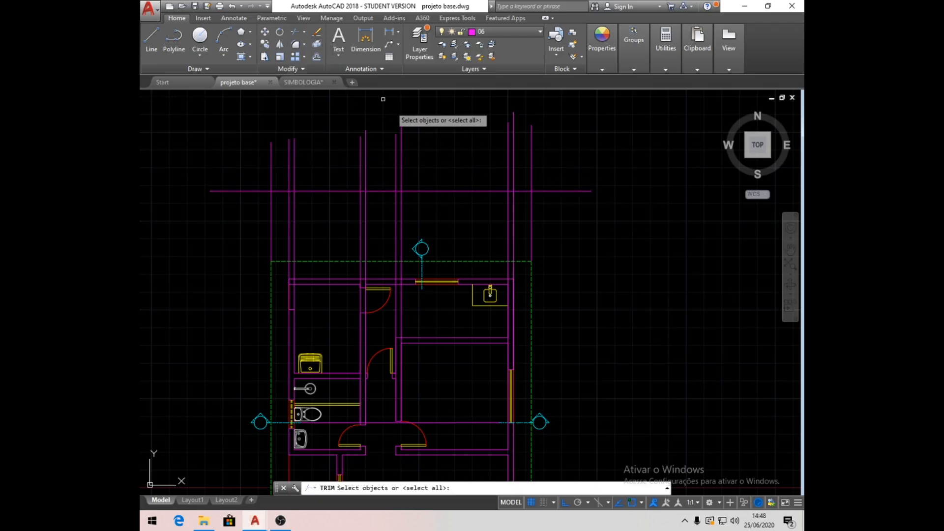
click(425, 190)
key(Return)
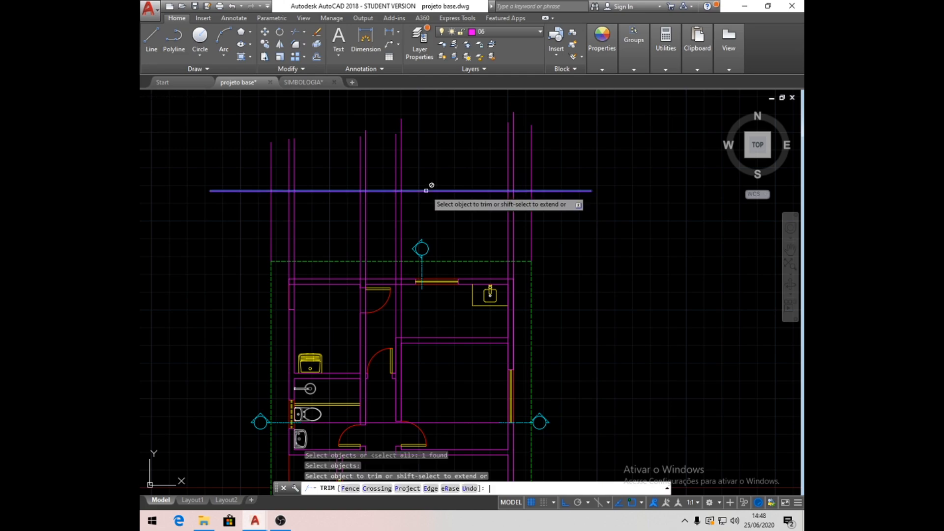
click(578, 240)
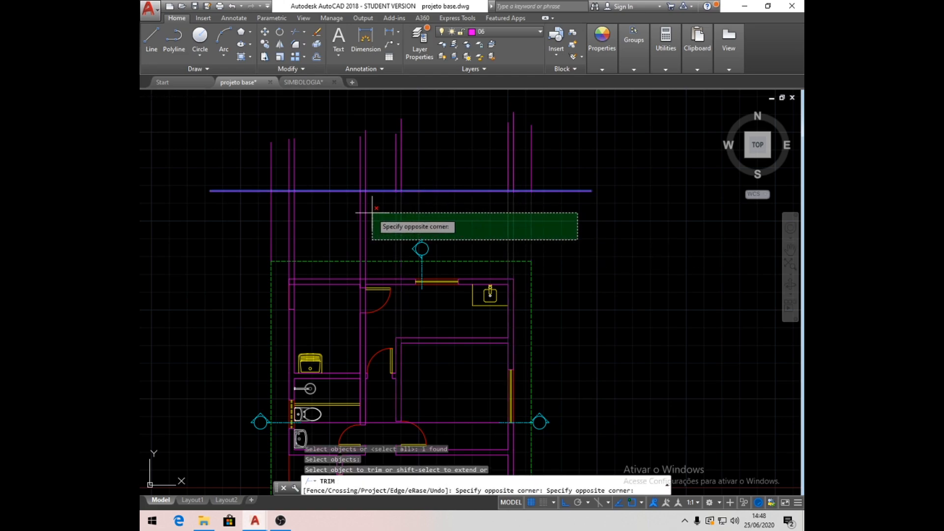
click(260, 211)
key(Return)
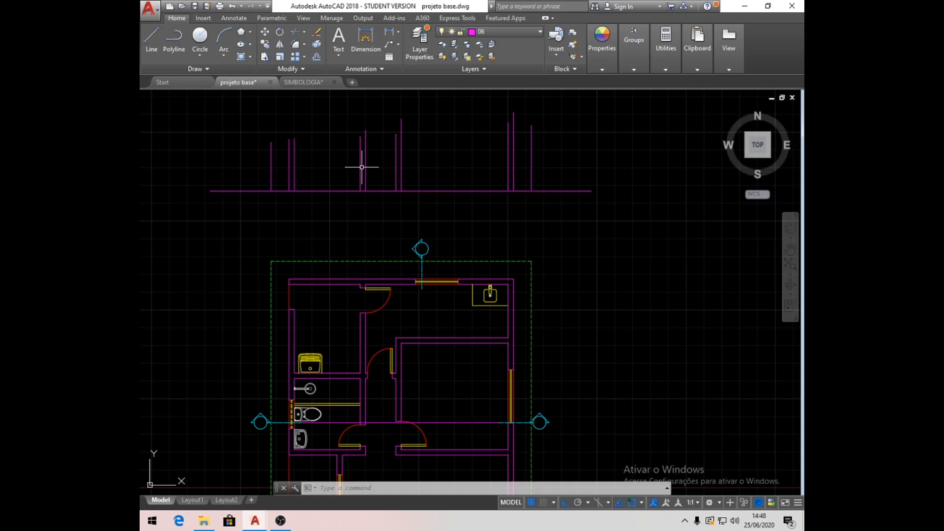
- Offset the horizontal base line 300 units upward
middle_drag(374, 169, 375, 261)
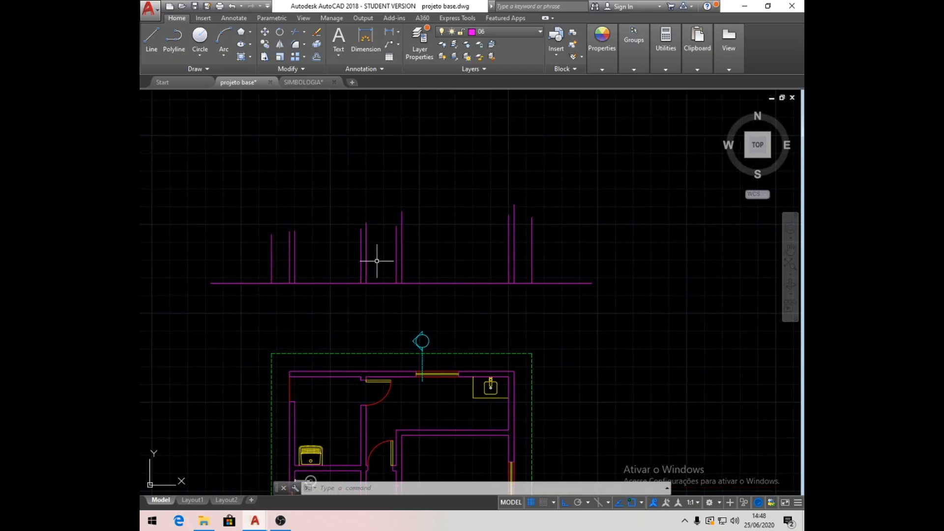
click(318, 56)
text(300)
key(Return)
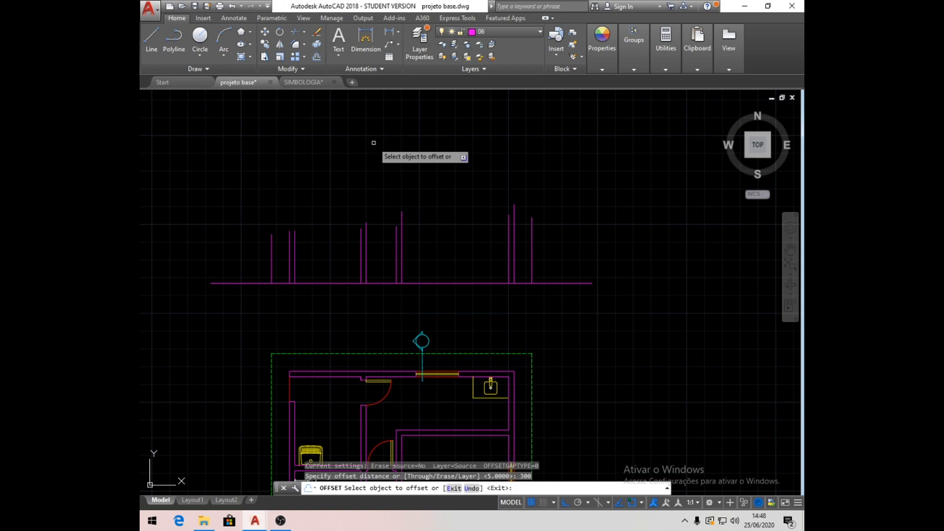
click(331, 282)
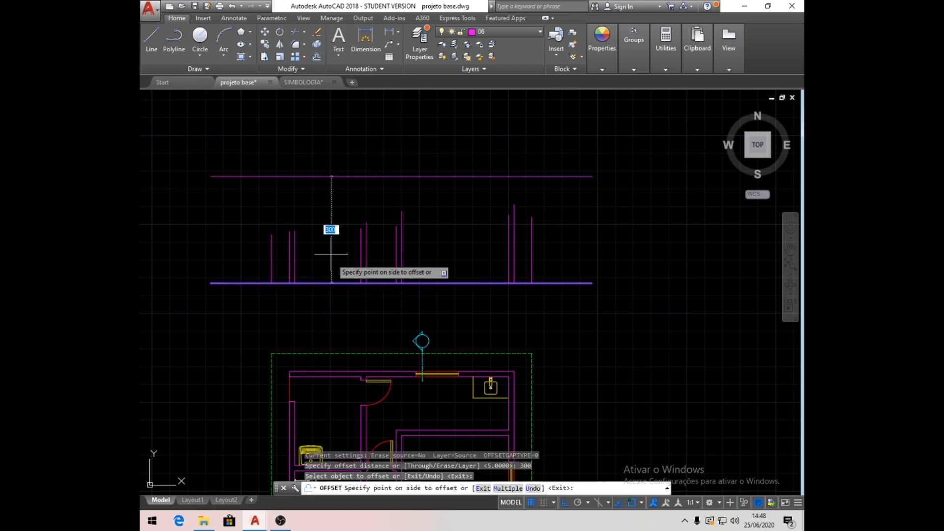
click(335, 134)
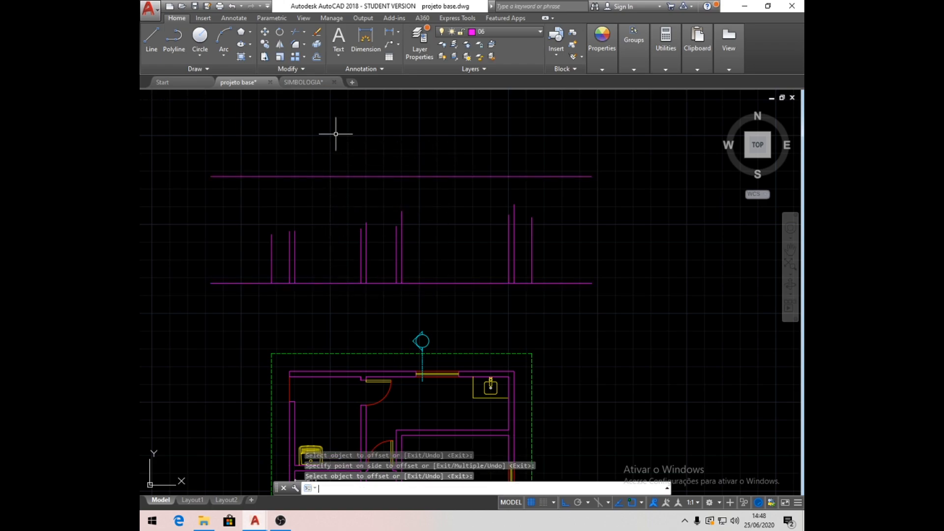
key(Return)
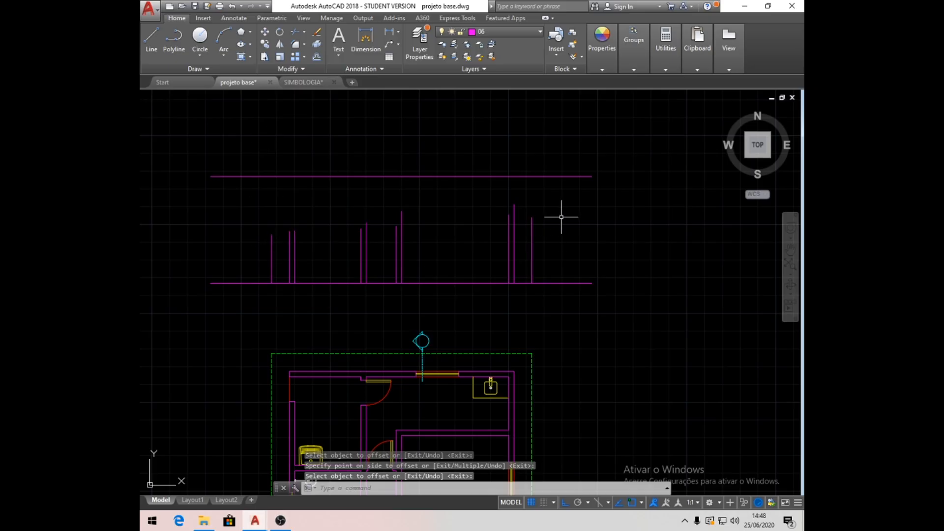
- Extend all the vertical projection lines up to the upper horizontal line
click(304, 32)
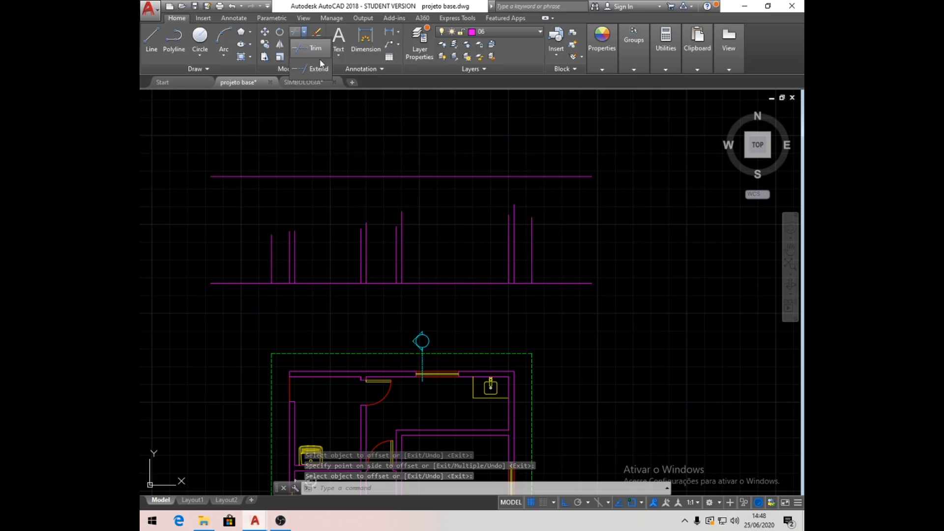
click(315, 71)
click(401, 176)
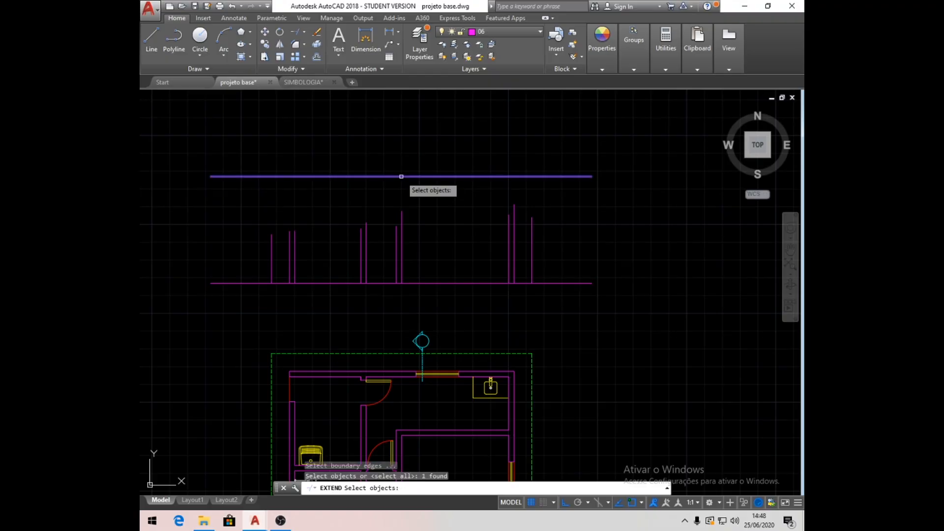
key(Return)
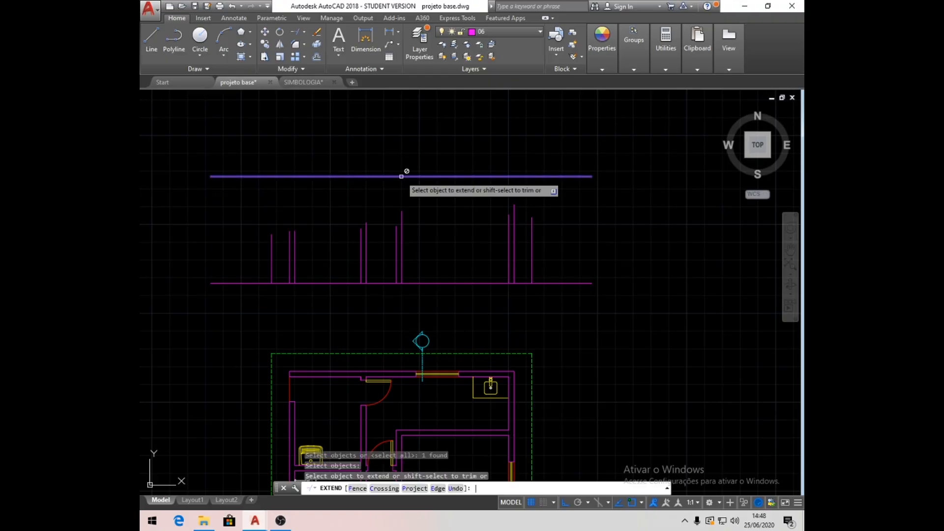
click(563, 248)
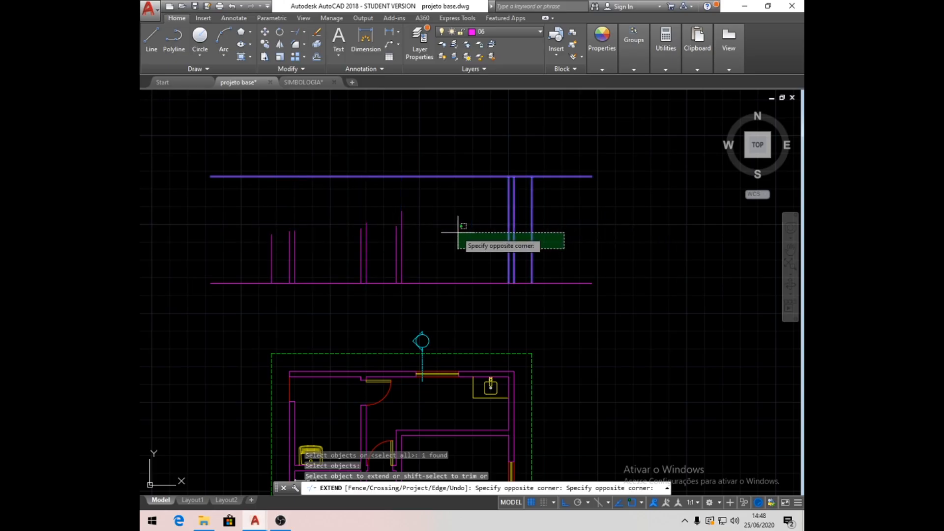
click(222, 226)
key(Return)
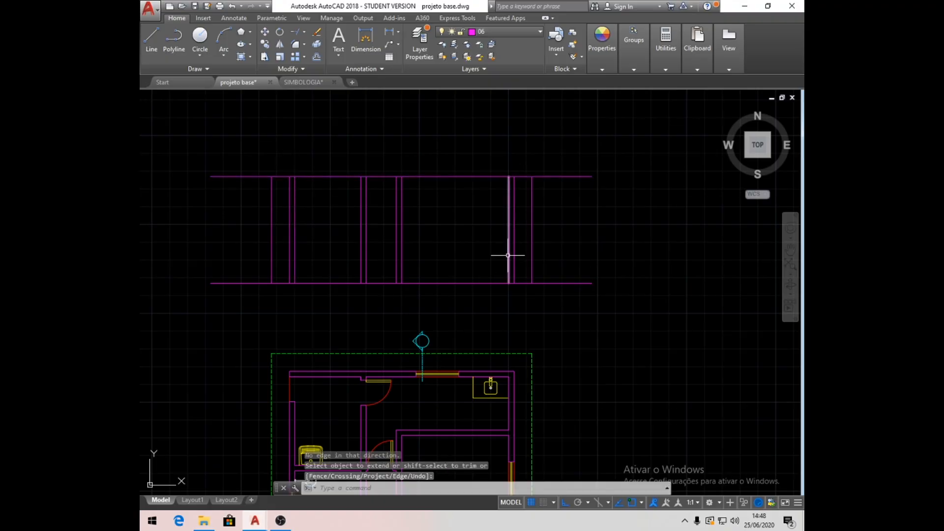
- Draw a lowered floor line 2 units below the base line, spanning between the left exterior wall and the next interior wall
mouse_move(508, 241)
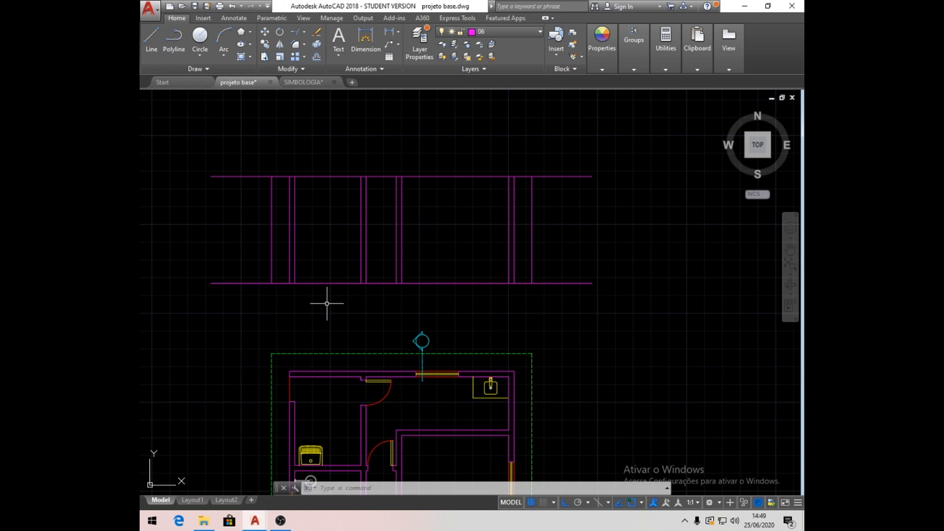
click(152, 38)
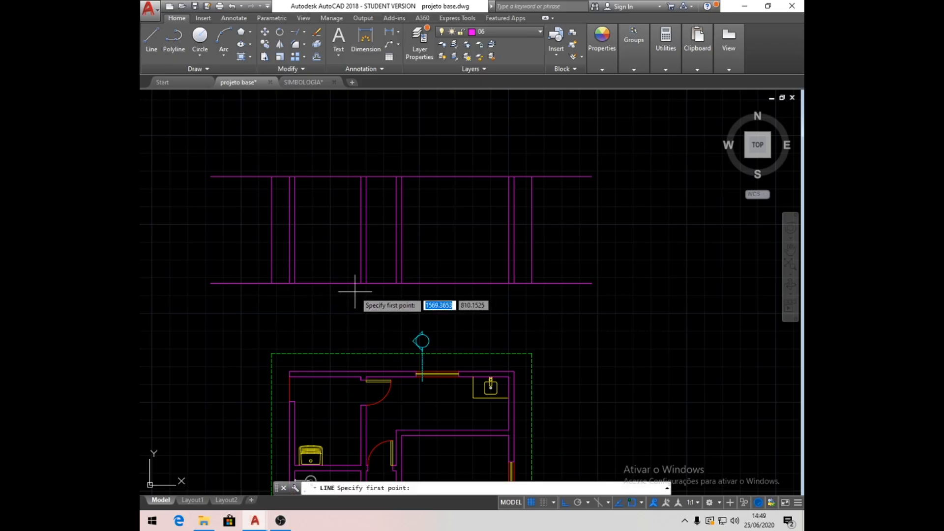
scroll(355, 293, up, 2)
click(369, 269)
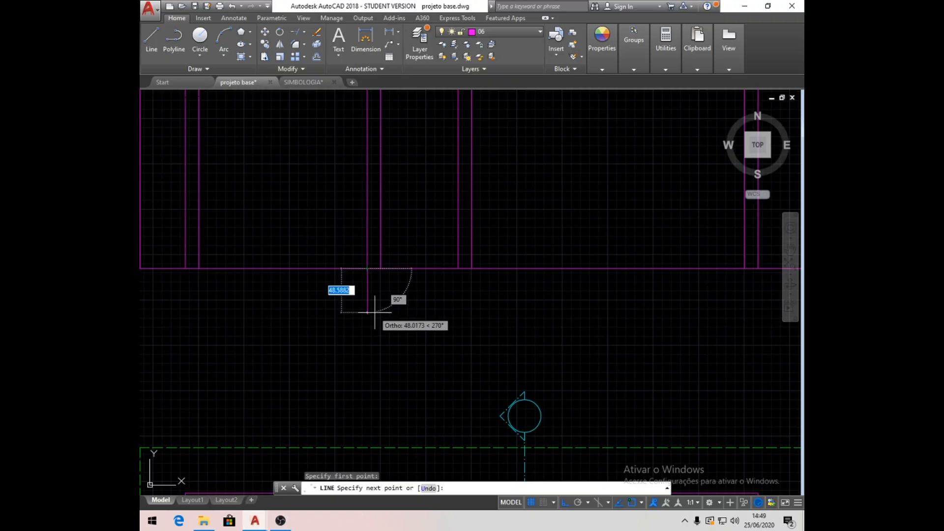
text(2)
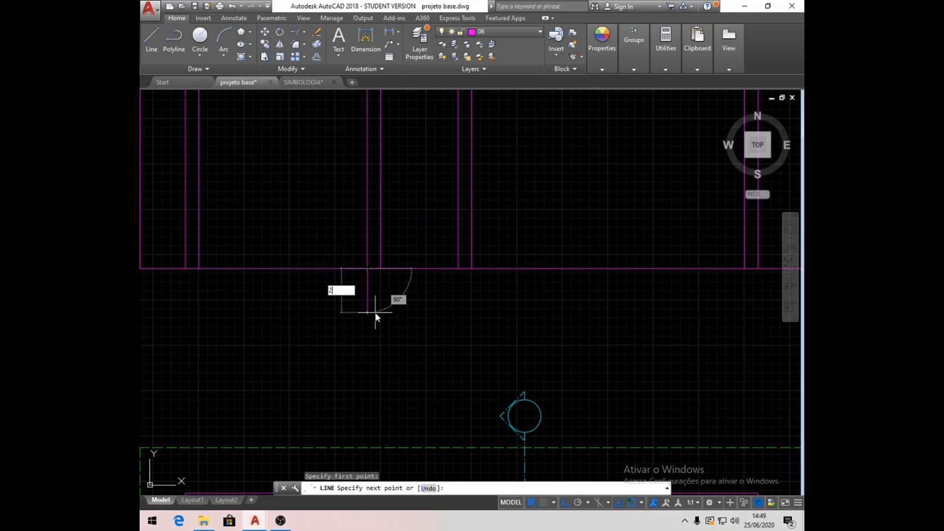
key(Return)
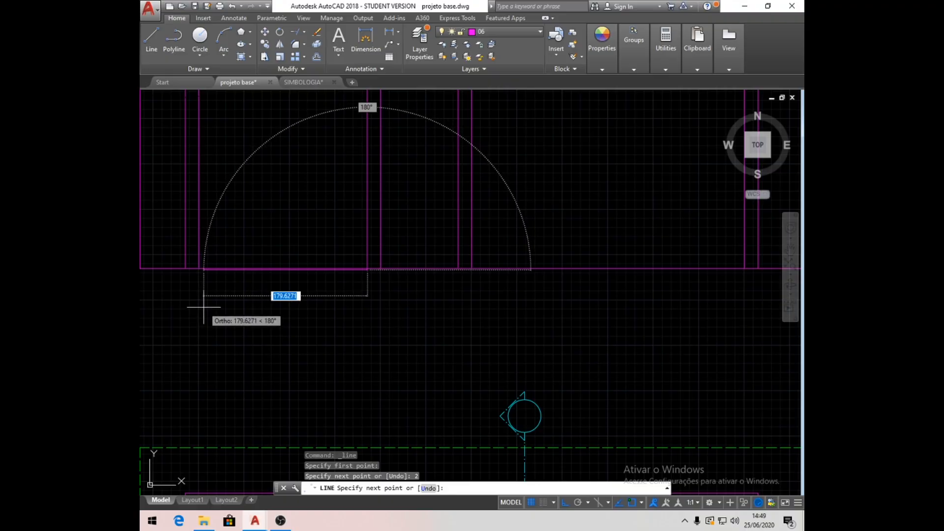
scroll(236, 270, down, 5)
scroll(232, 270, up, 5)
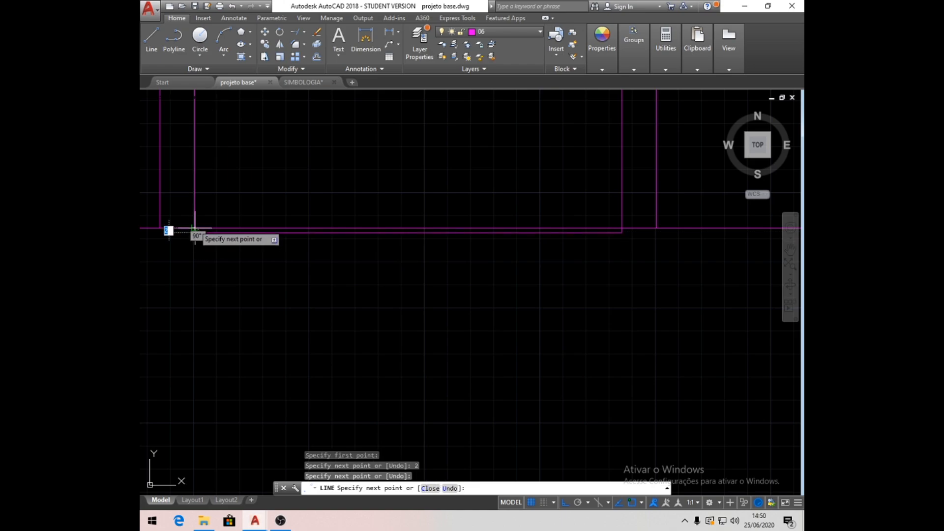
click(195, 228)
key(Return)
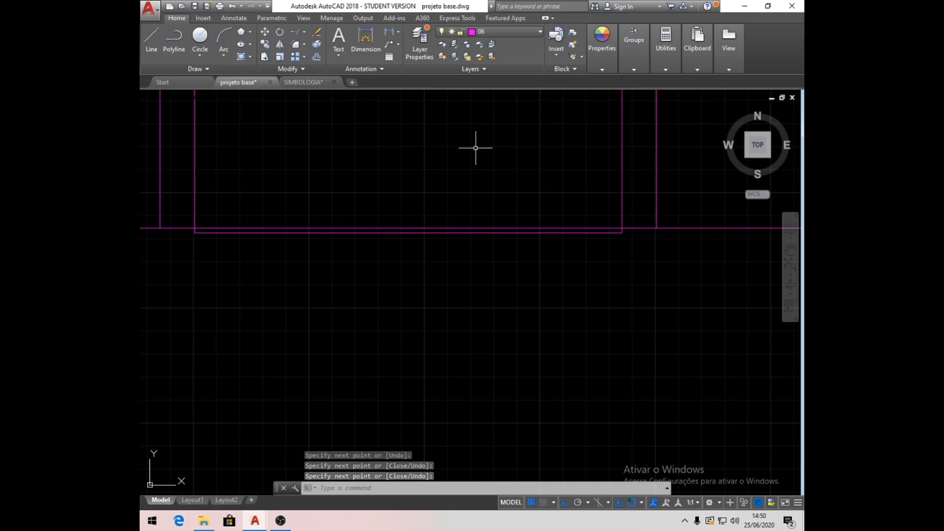
- Trim away the stretch of base line directly above the lowered floor
click(304, 34)
click(314, 48)
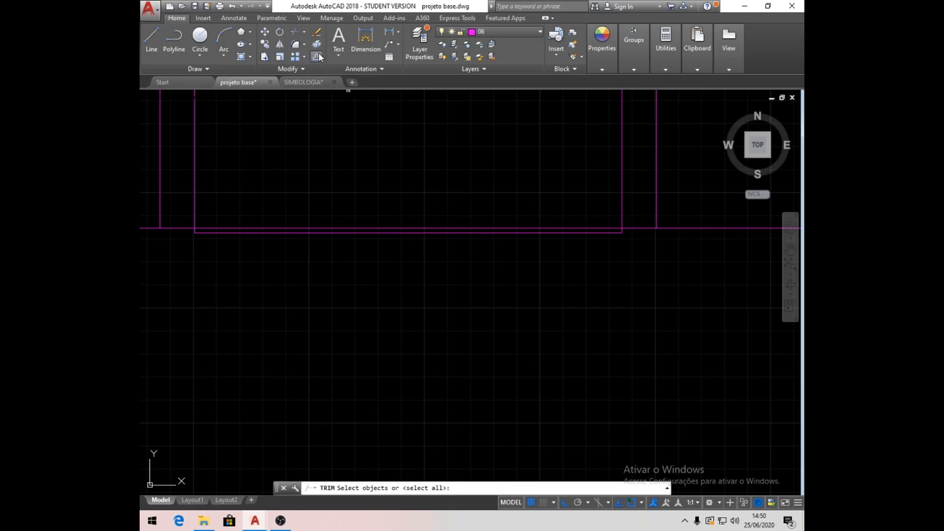
key(Return)
click(392, 227)
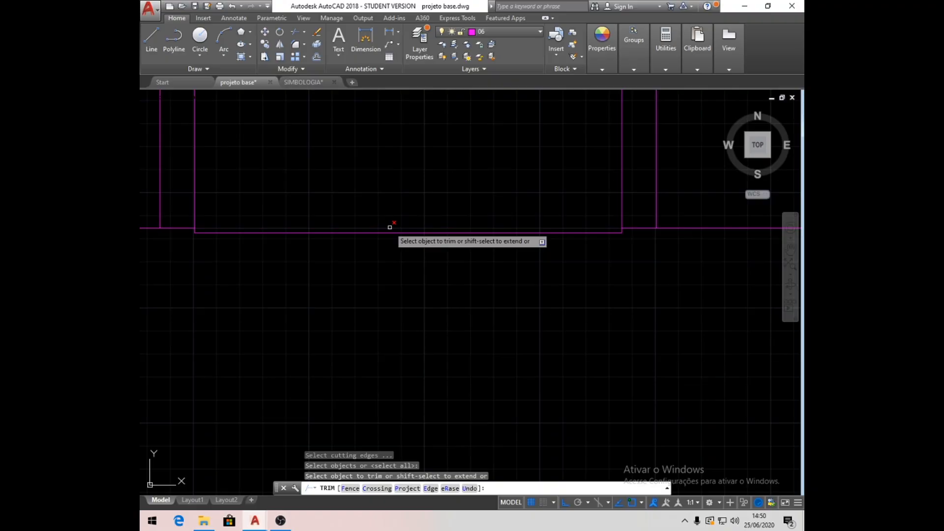
key(Return)
- Offset the base line segments on both sides of the lowered floor 15 units downward
scroll(409, 290, down, 2)
middle_drag(499, 290, 402, 304)
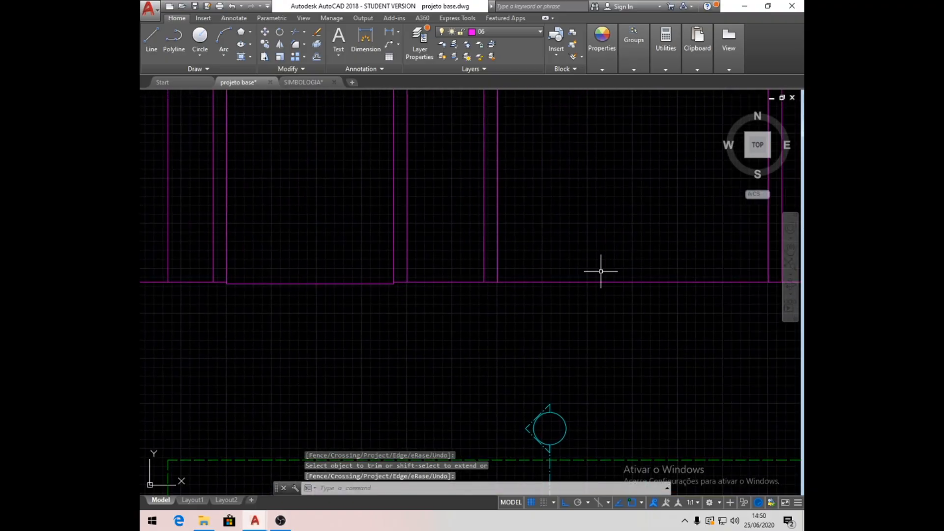
middle_drag(379, 324, 457, 306)
scroll(450, 311, down, 2)
middle_drag(572, 317, 505, 314)
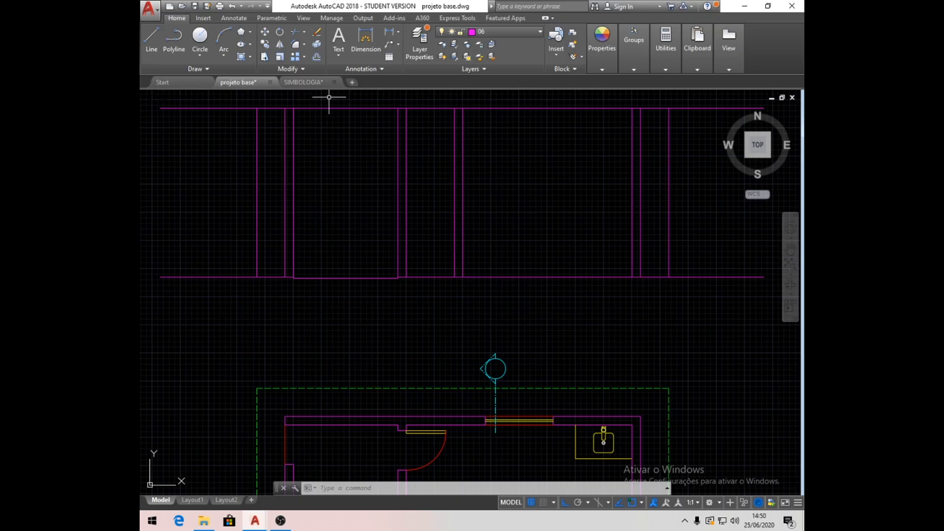
click(316, 58)
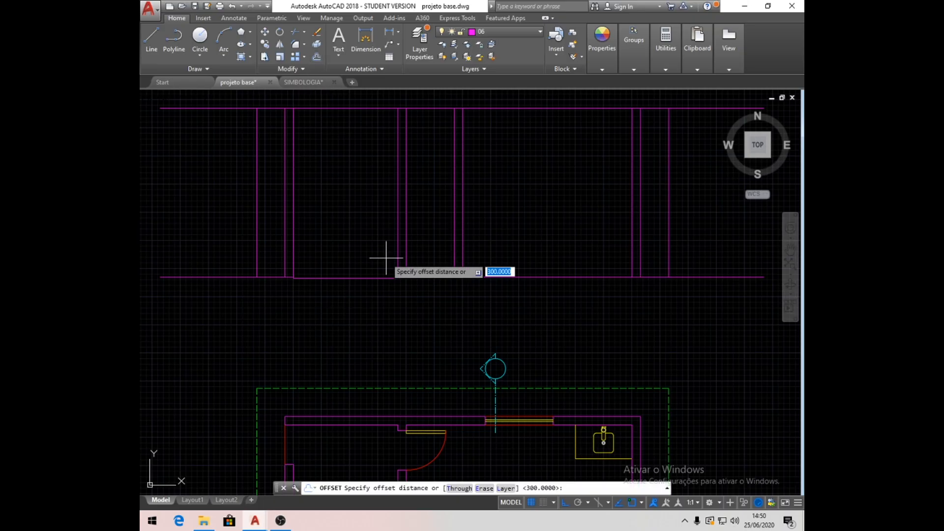
text(15)
key(Return)
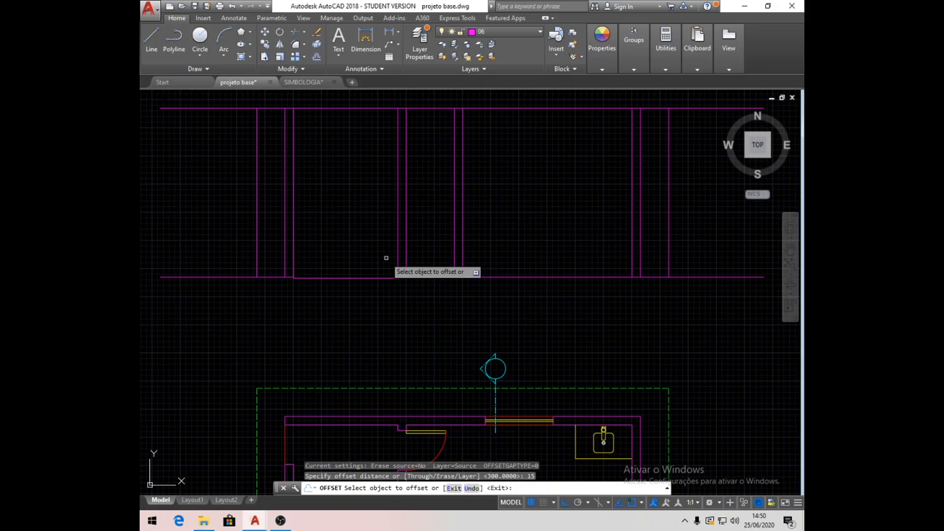
click(680, 276)
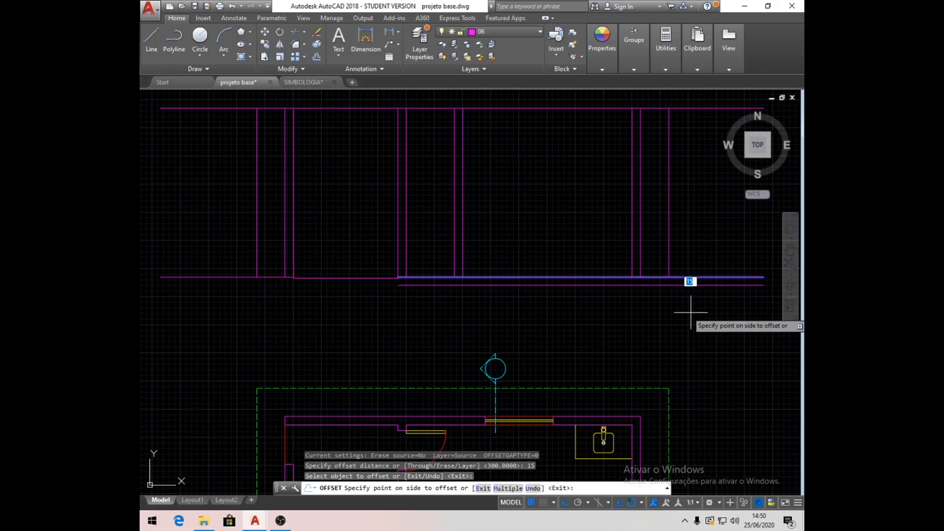
click(701, 340)
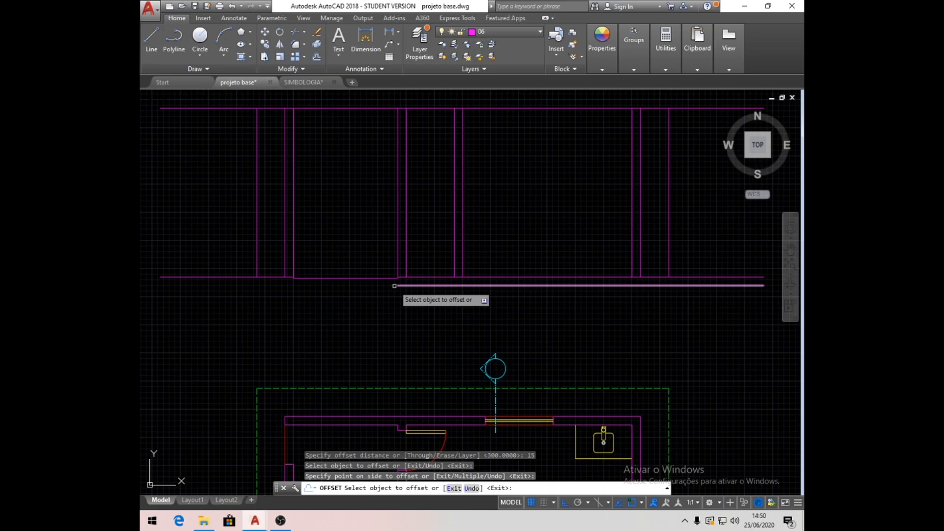
click(269, 277)
click(313, 312)
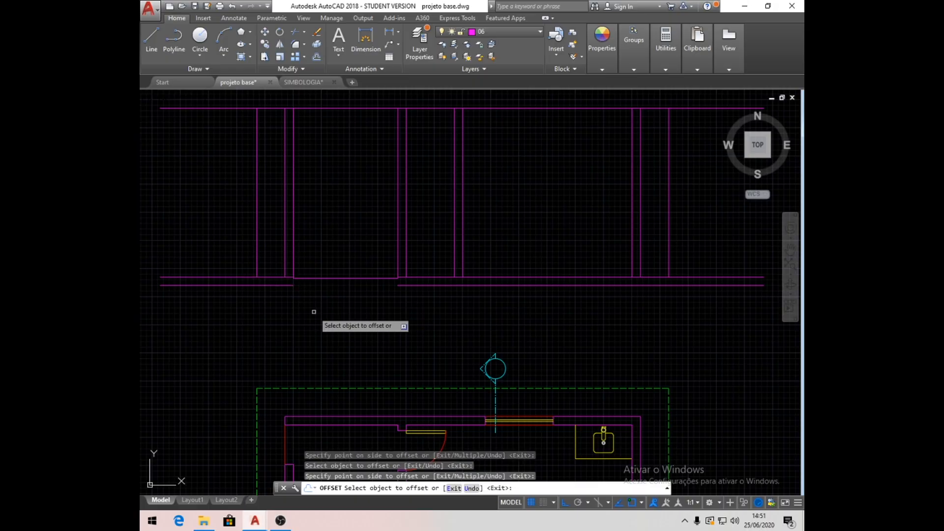
key(Return)
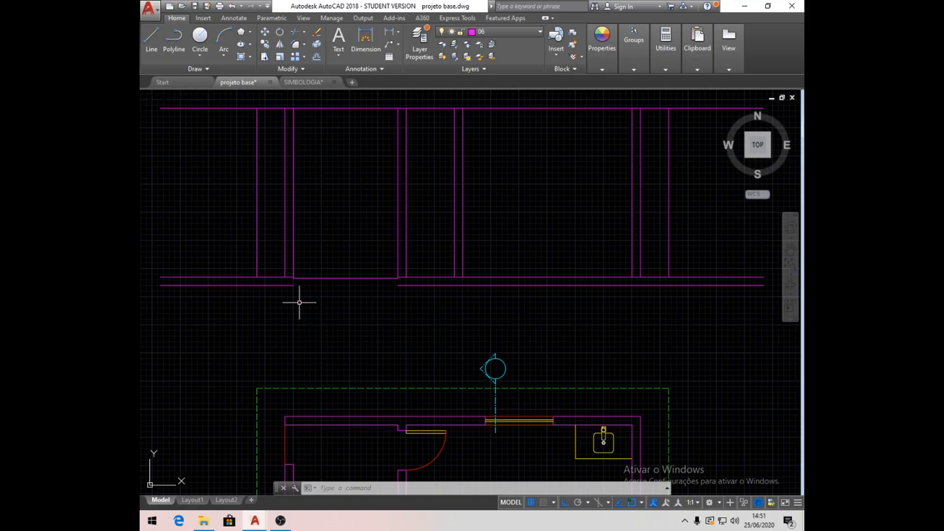
- Draw a footing under the left exterior wall, 50 units below the slab underside and 40 units wide, returning up to underside level
click(151, 39)
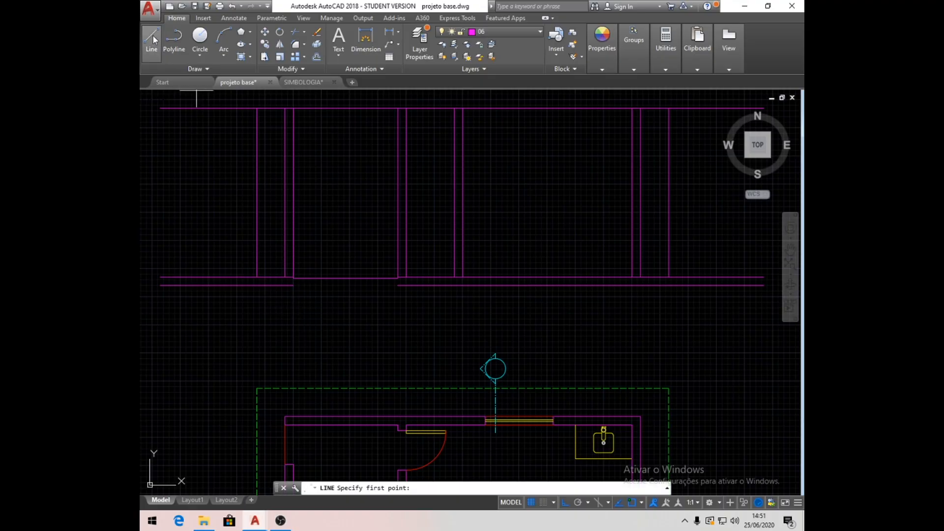
click(287, 278)
scroll(288, 280, up, 4)
click(275, 284)
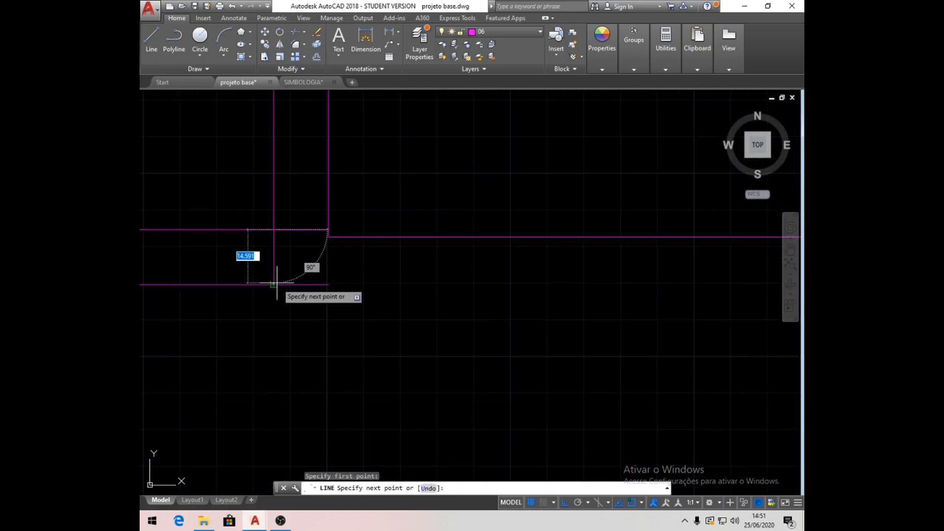
scroll(273, 284, down, 3)
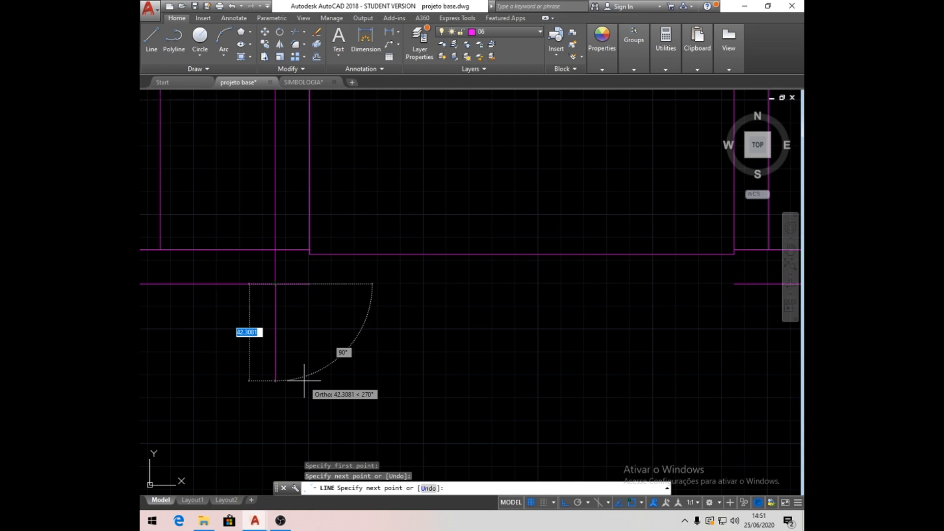
text(50)
key(Return)
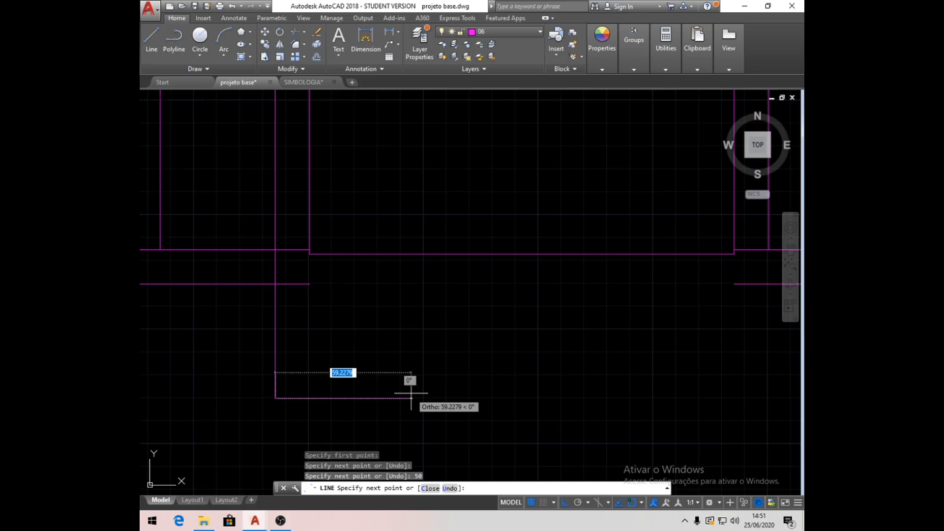
text(40)
key(Return)
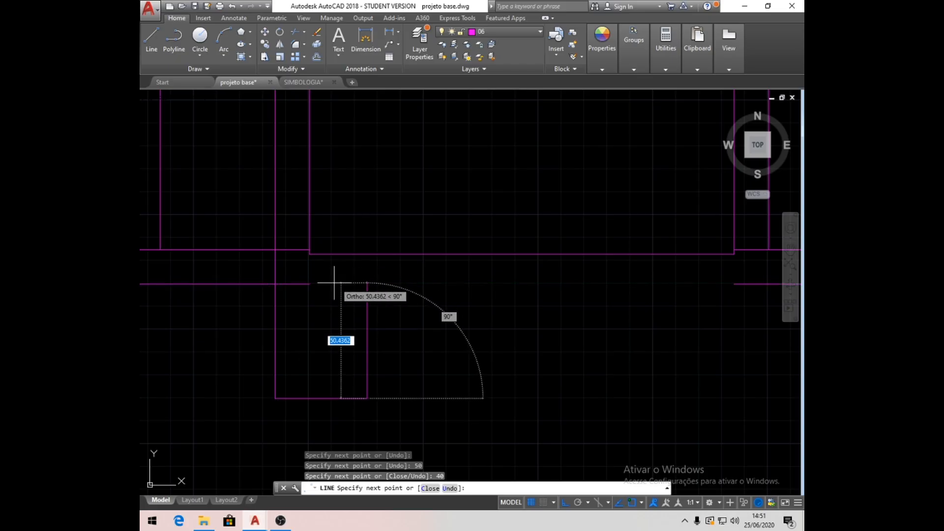
click(367, 283)
- Continue the line from the footing's inner corner along the slab underside to the start of the longer offset line
scroll(421, 290, down, 1)
middle_drag(545, 316, 416, 333)
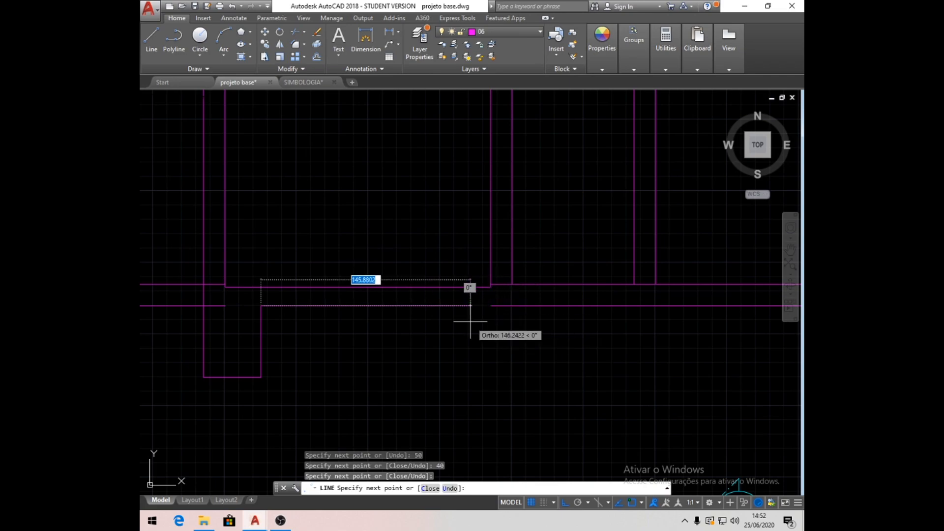
click(491, 305)
key(Return)
- Delete the upper base line segment that runs outward from the left exterior wall
scroll(493, 306, down, 3)
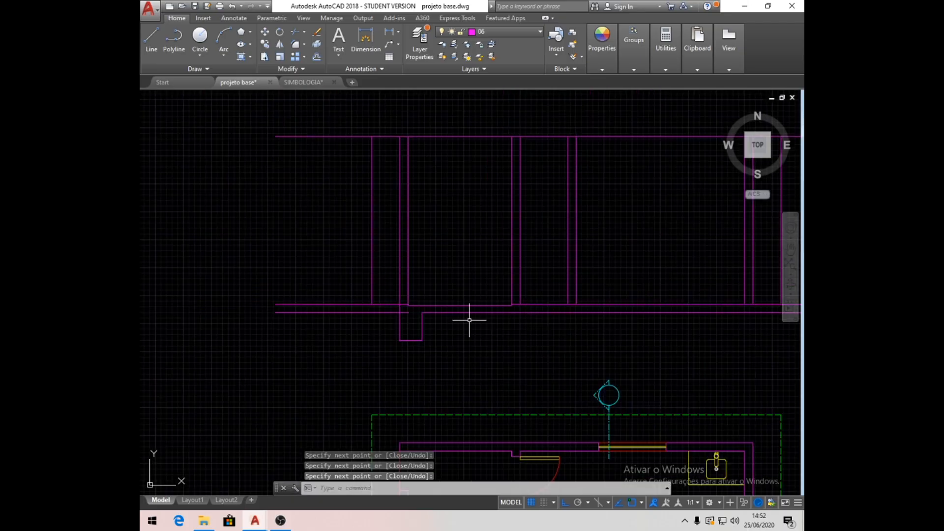
scroll(420, 322, up, 4)
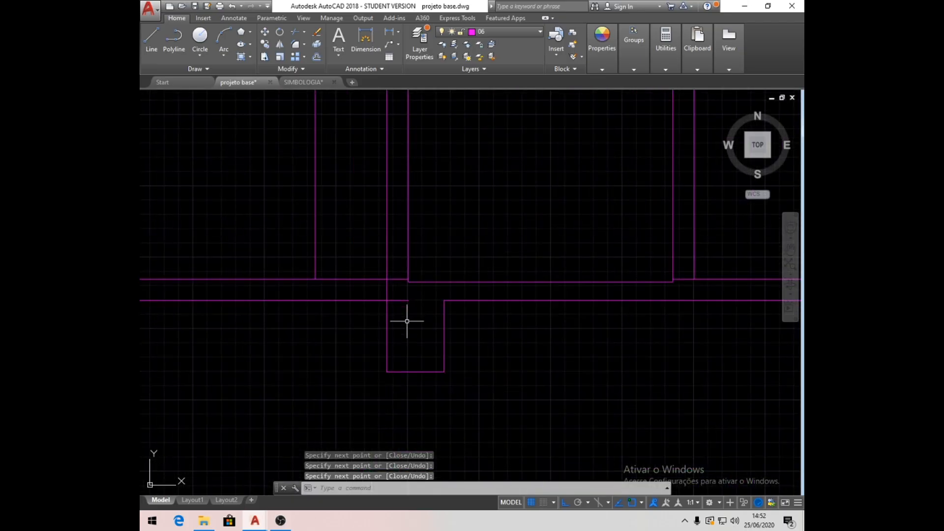
click(363, 278)
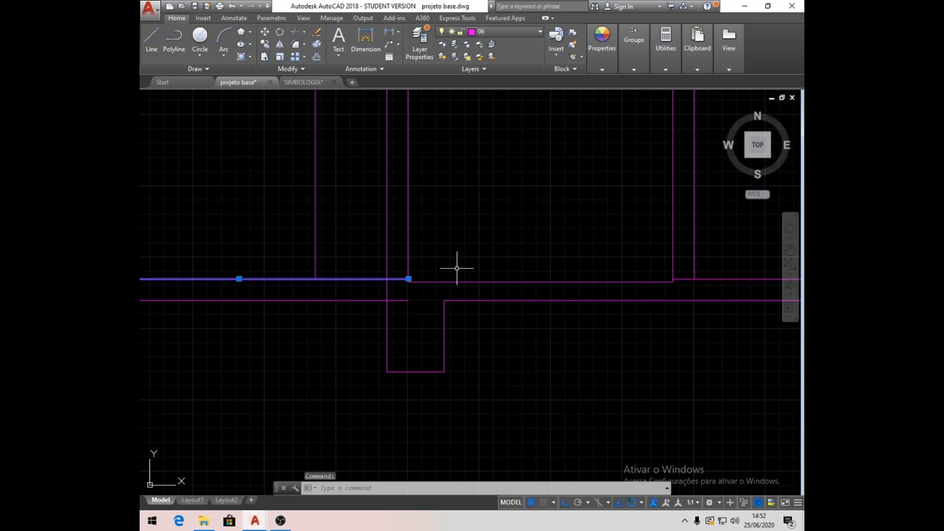
key(Delete)
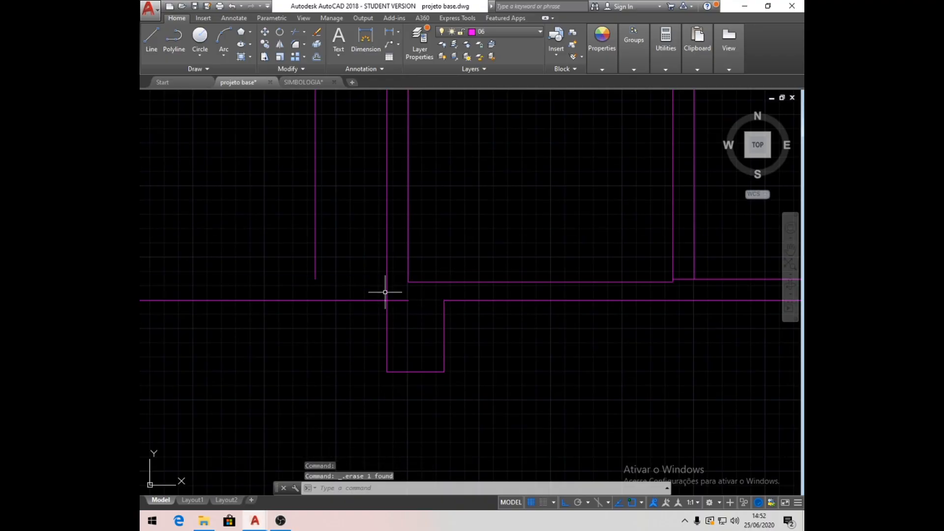
- Trim the end of the outer lower line that projects inside the left wall's footing
click(303, 32)
key(Return)
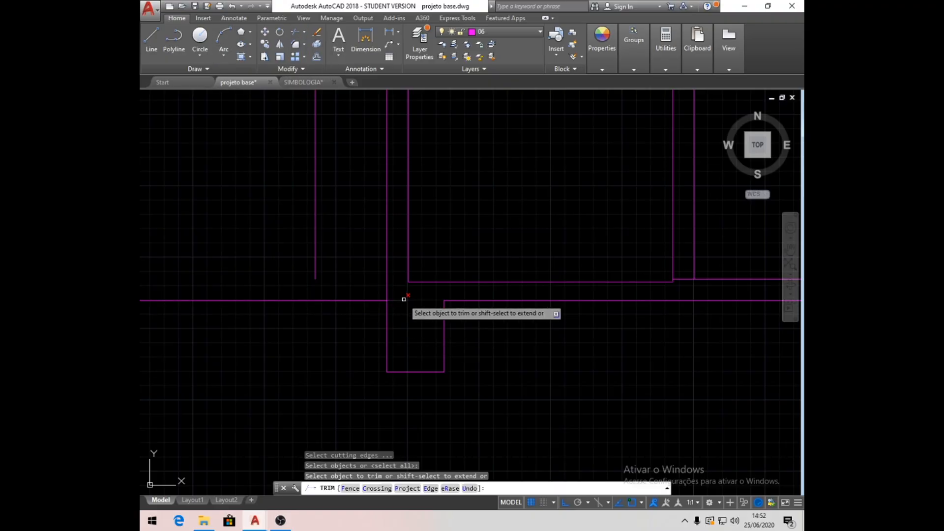
click(403, 299)
- Draw a short horizontal line closing the base of the interior wall beside the lowered floor
scroll(407, 304, down, 4)
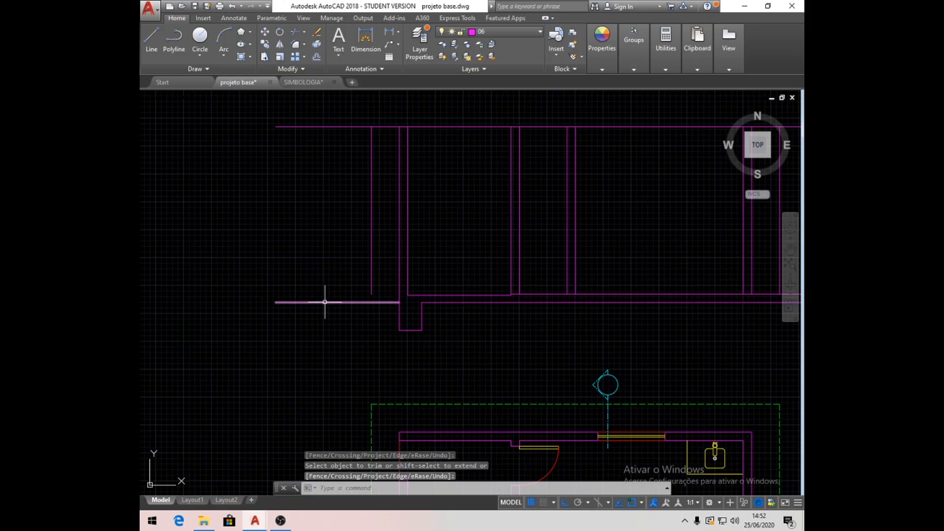
mouse_move(502, 326)
middle_down()
mouse_move(423, 328)
mouse_move(427, 311)
middle_up()
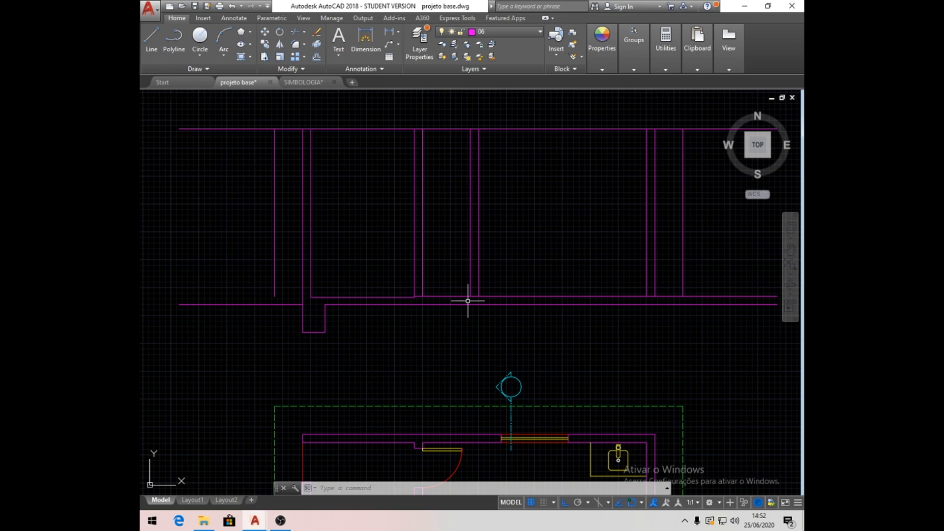
scroll(431, 333, up, 2)
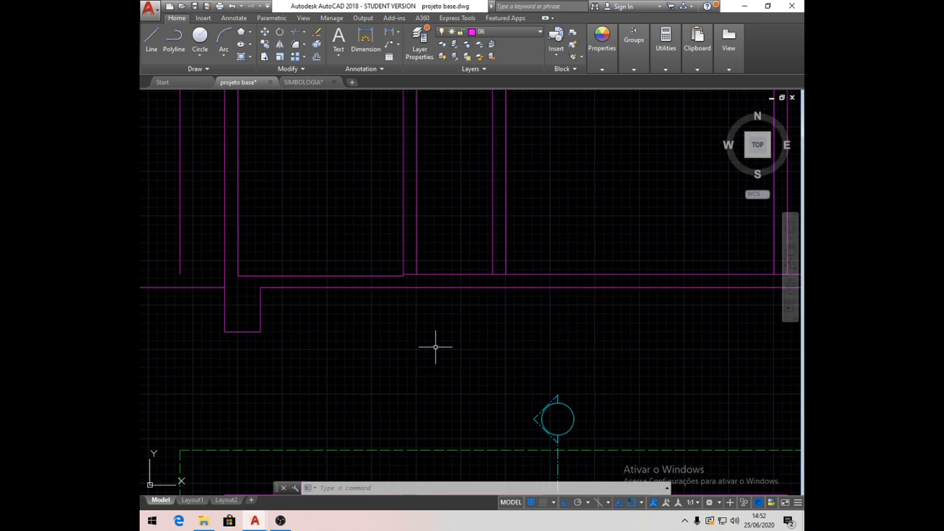
click(151, 42)
scroll(447, 289, up, 2)
click(379, 264)
click(400, 264)
key(Escape)
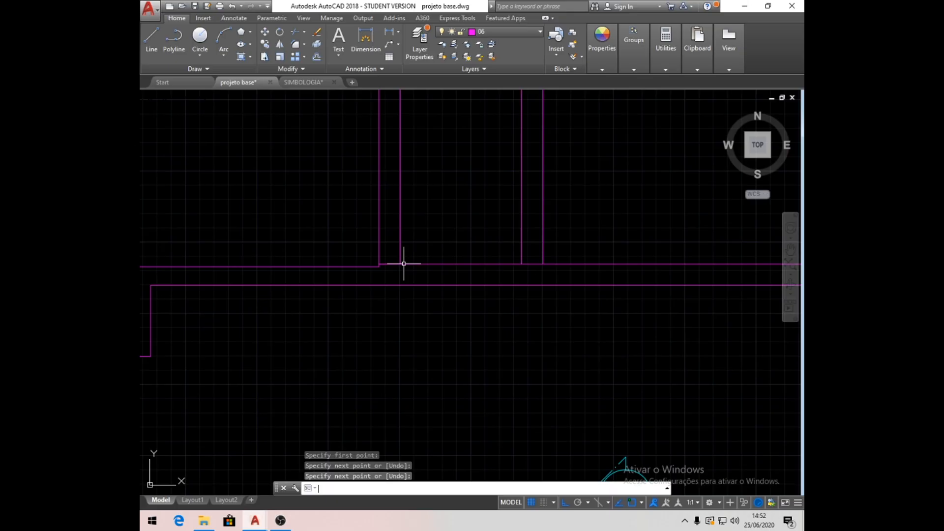
- Draw a vertical centreline from the midpoint of the first interior wall's base through the slab and 50 units below its underside
click(151, 41)
click(390, 265)
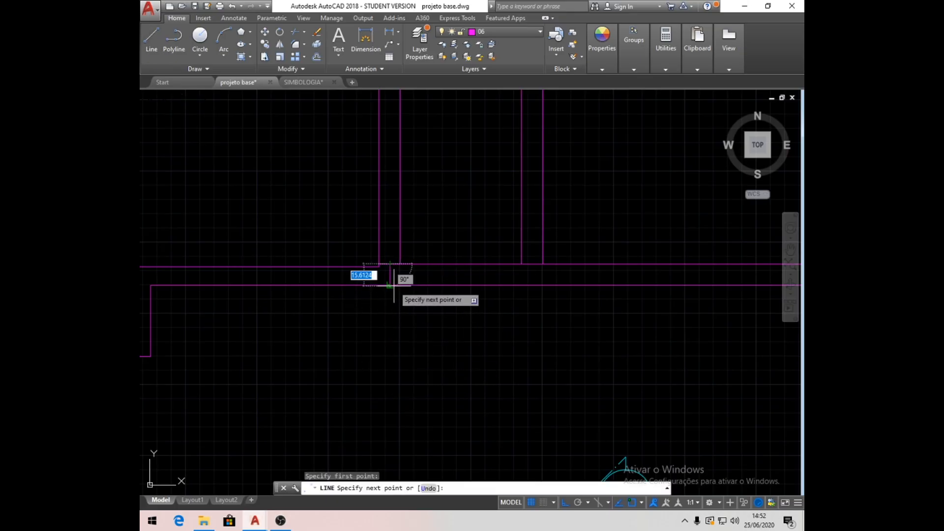
click(400, 293)
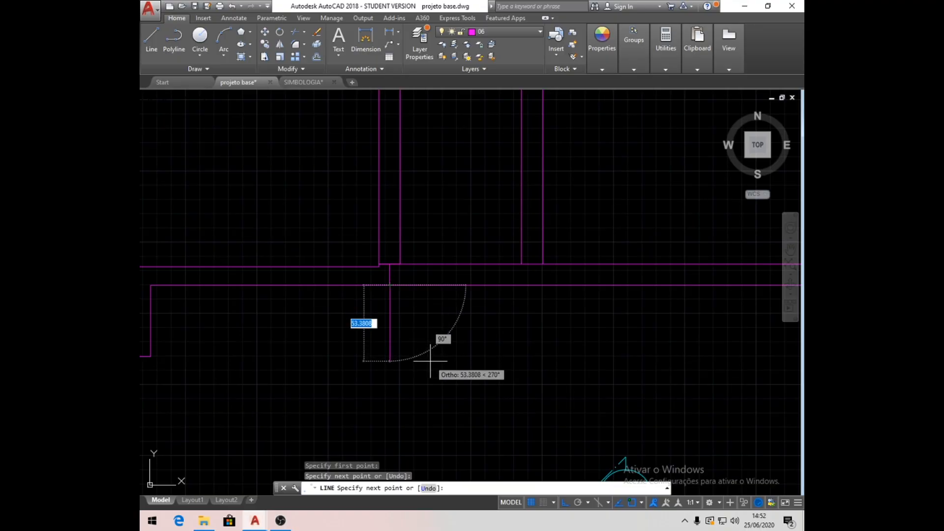
text(50)
key(Return)
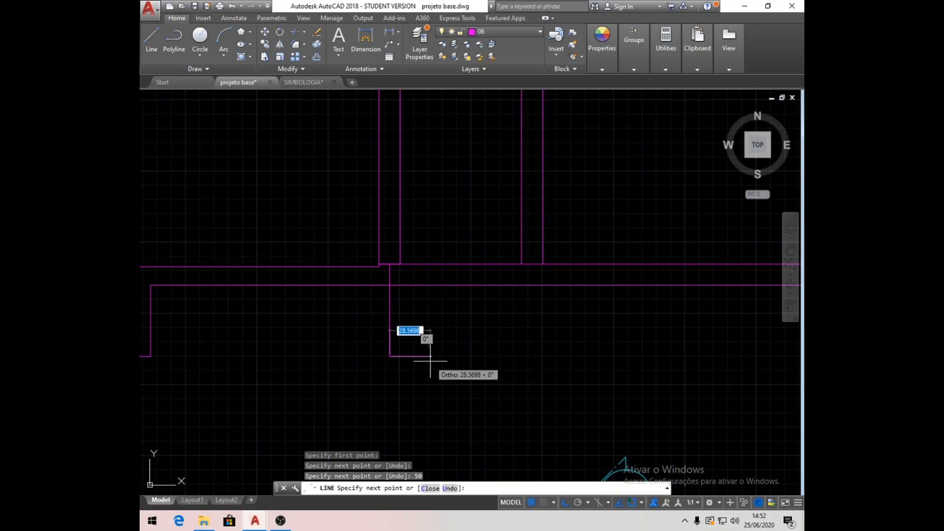
key(Return)
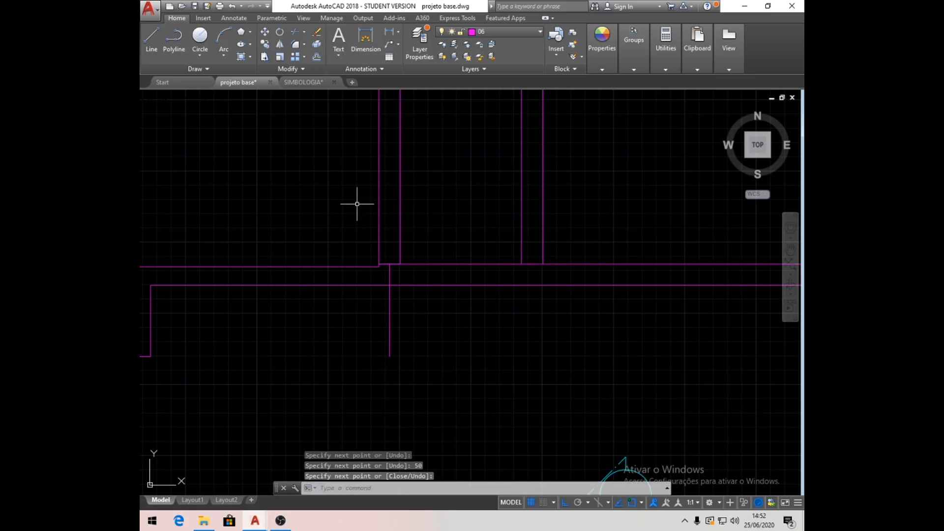
- Offset the centreline segment below the slab by 20 units to both sides for the first interior wall's footing
click(317, 57)
text(20)
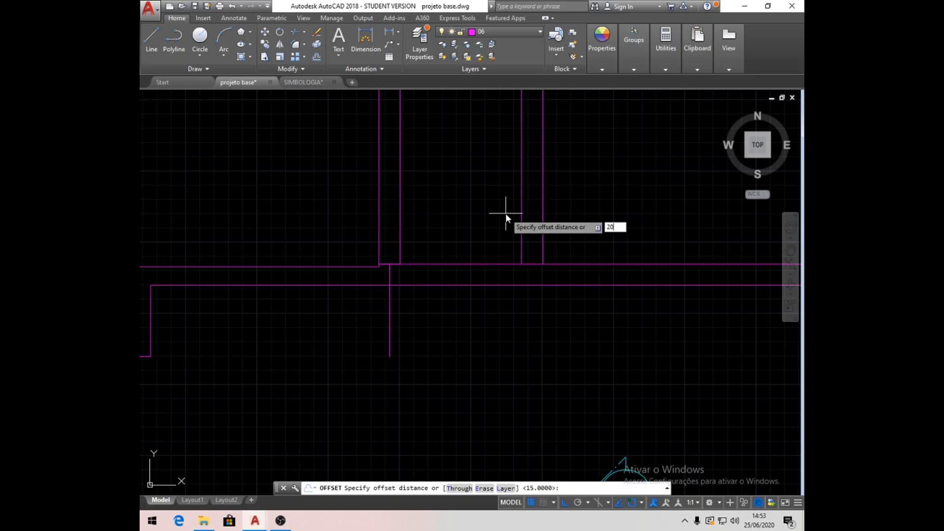
key(Return)
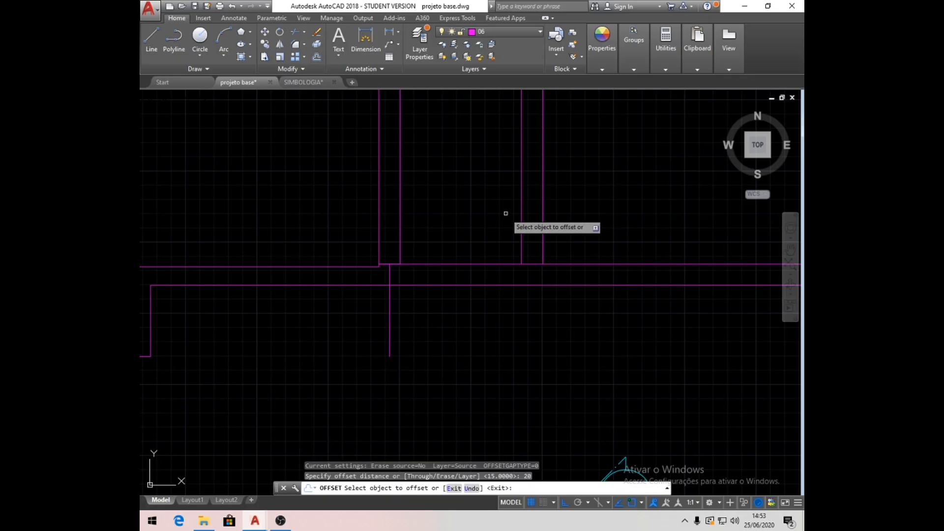
click(389, 333)
click(281, 341)
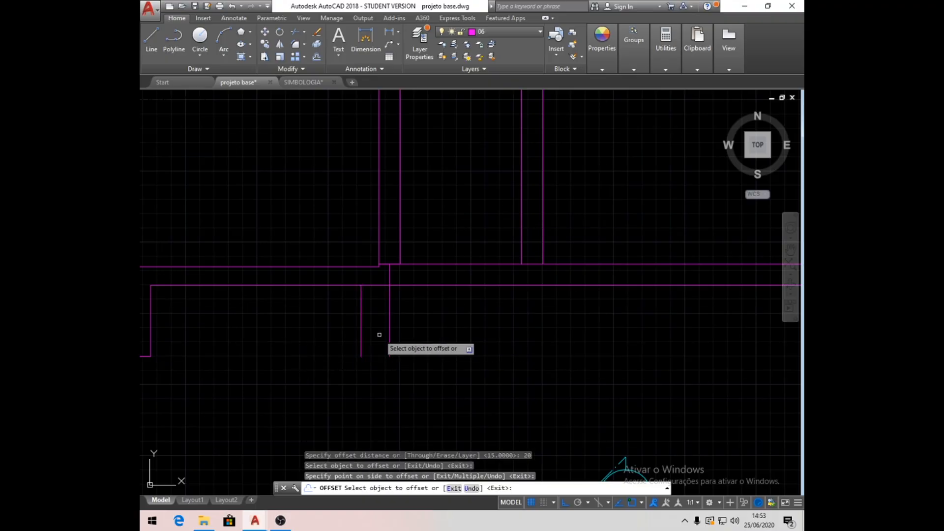
click(390, 329)
click(474, 325)
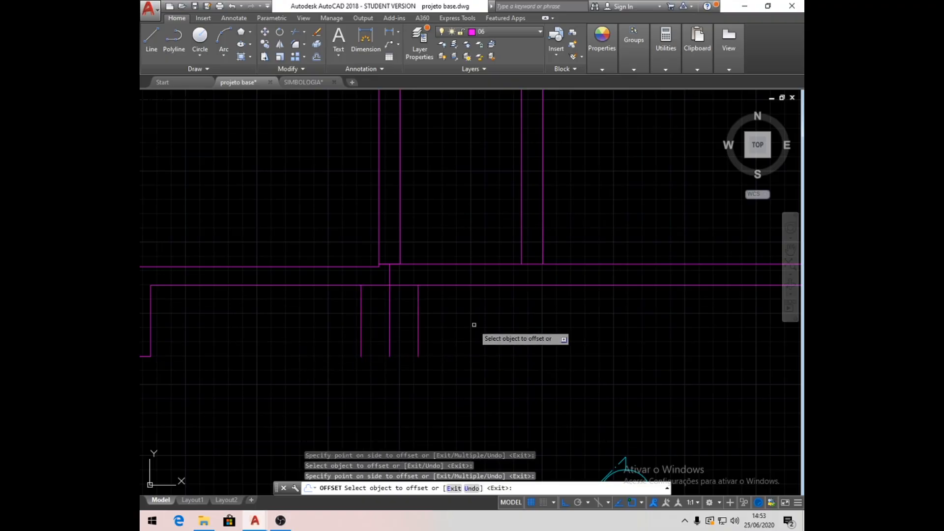
key(Return)
- Delete both centreline segments and the short helper line at the first interior wall's base
click(389, 291)
click(389, 268)
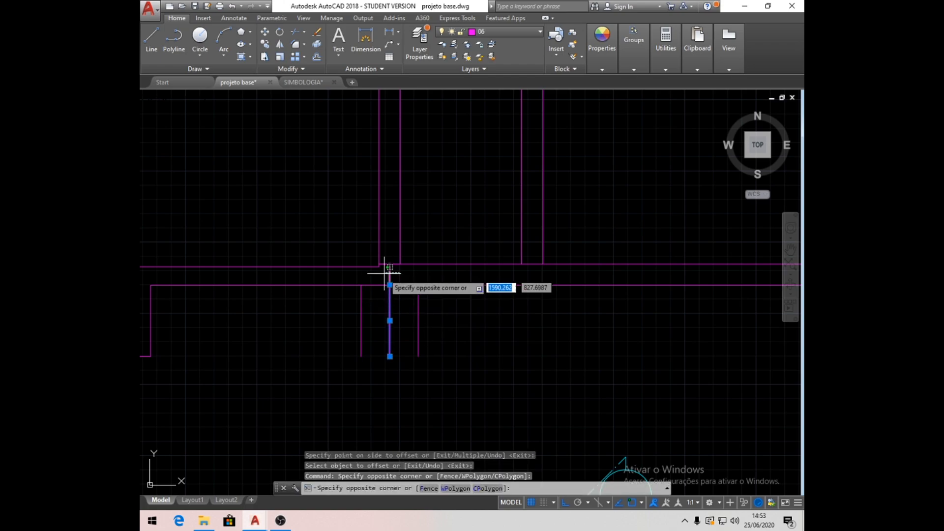
click(383, 262)
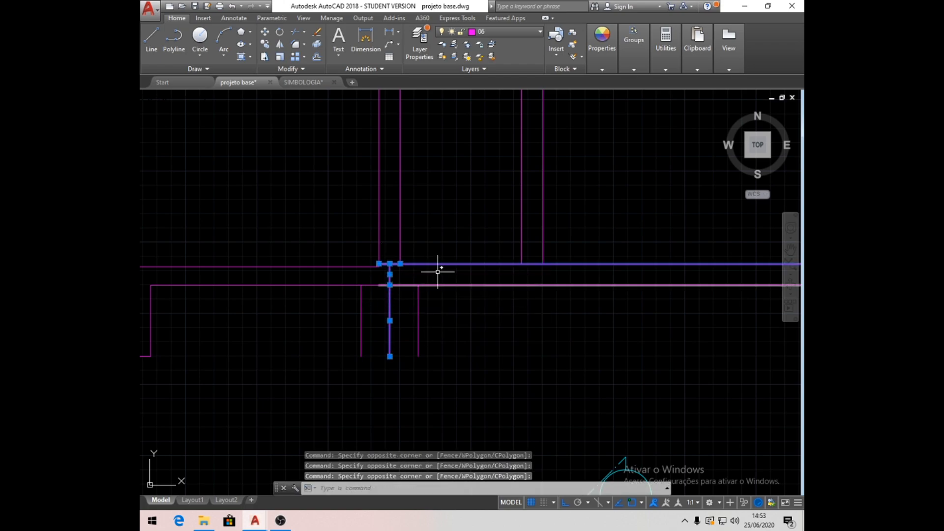
key(Escape)
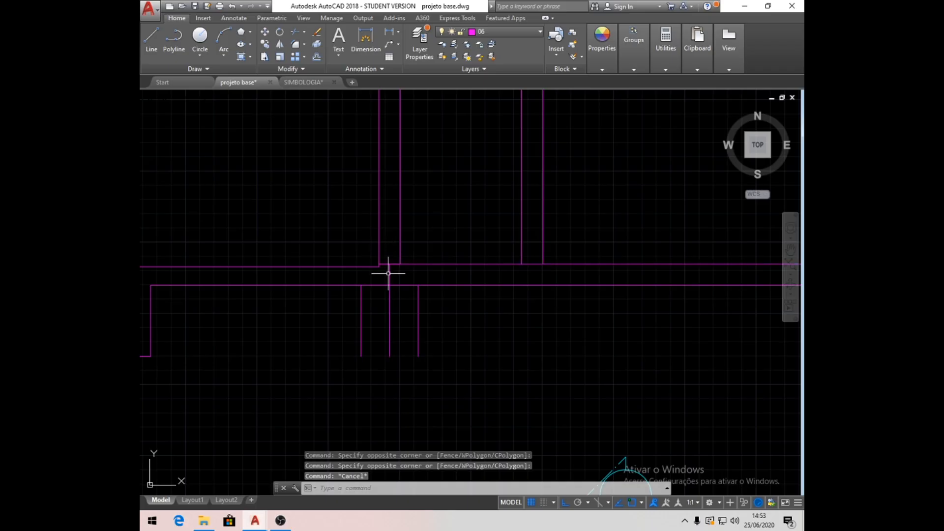
click(388, 272)
click(390, 318)
key(Delete)
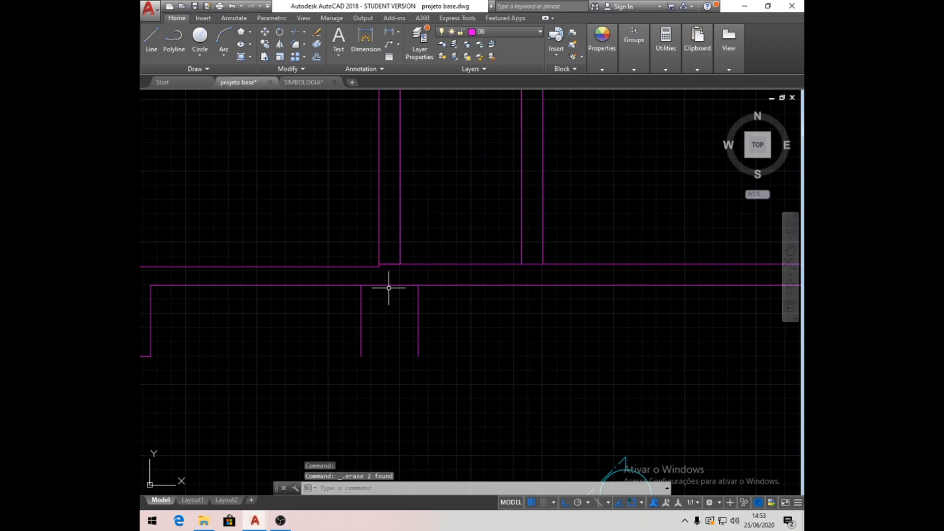
click(383, 264)
key(Delete)
- Draw a short horizontal helper line across the base of the second interior wall, between its two faces
scroll(448, 341, down, 2)
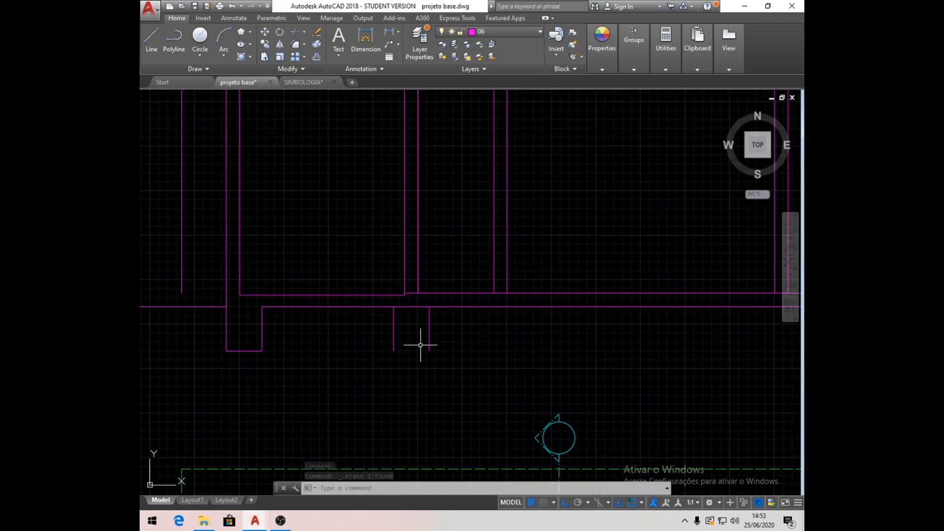
scroll(463, 338, up, 2)
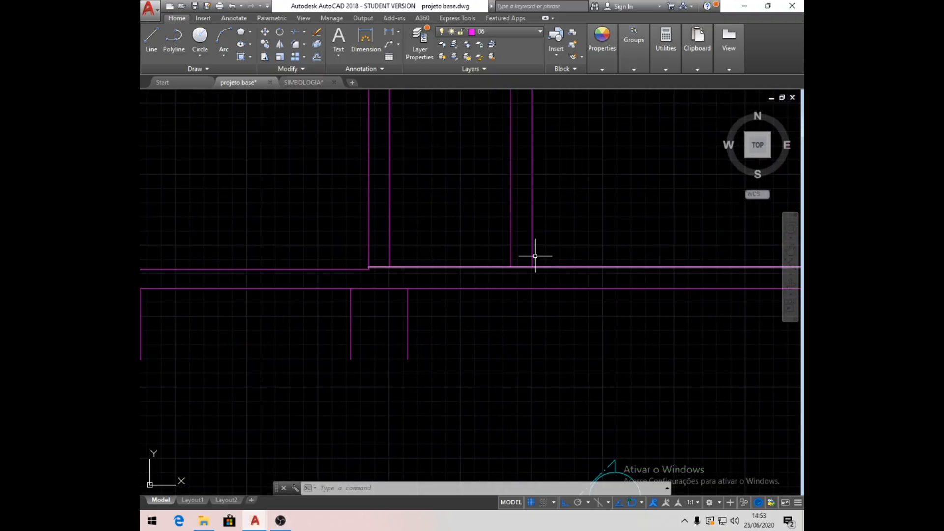
click(153, 40)
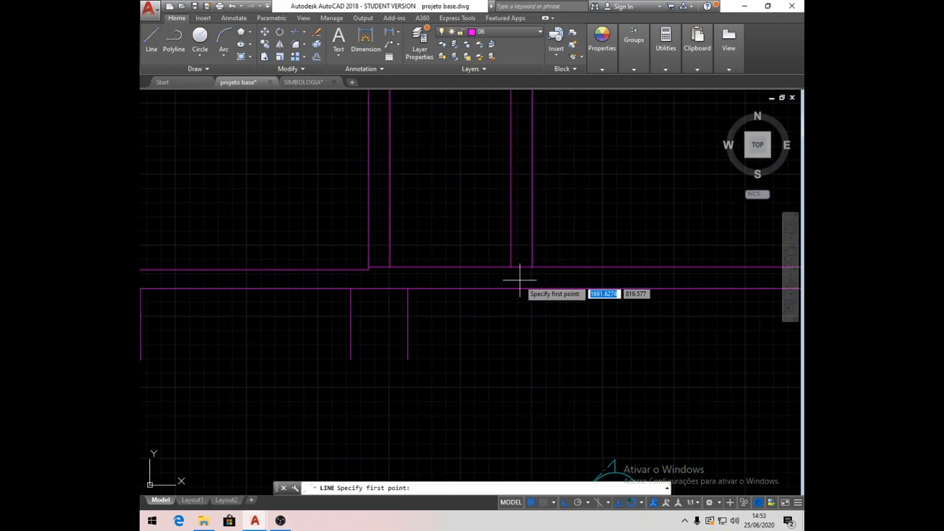
click(511, 267)
key(Return)
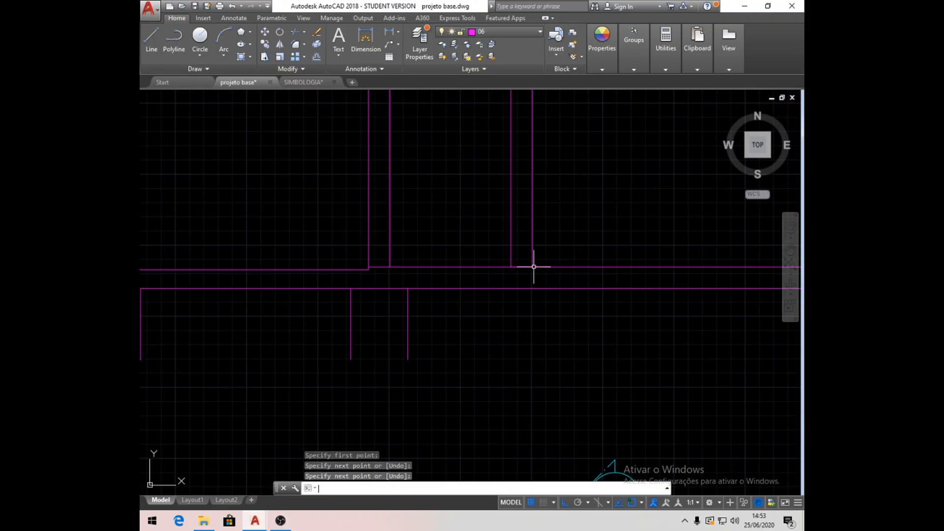
- Draw a vertical centreline from the helper line's midpoint at the second interior wall through the slab and 50 units below it
click(152, 40)
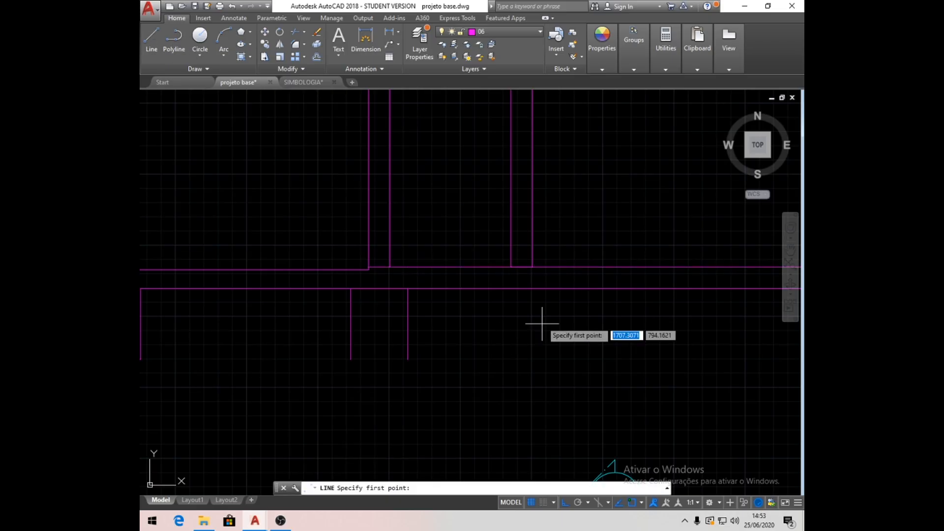
click(522, 267)
click(522, 288)
text(50)
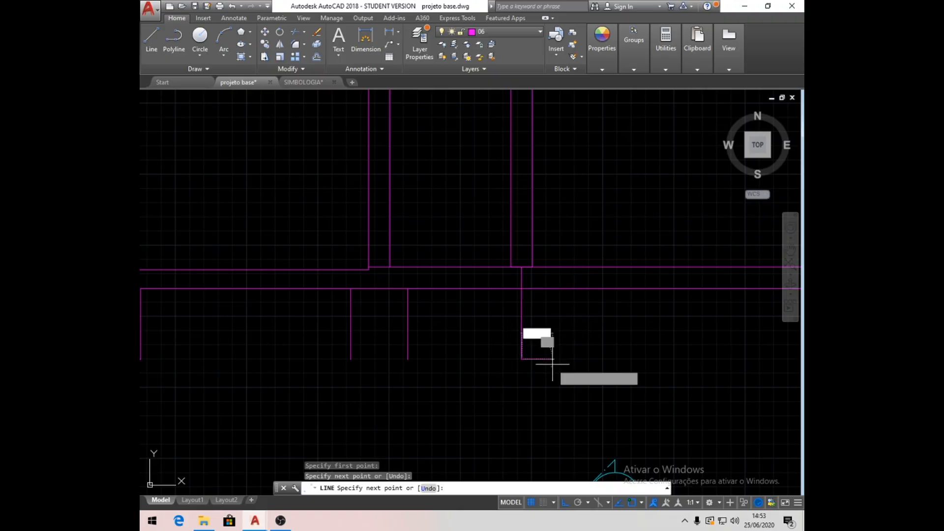
key(Return)
- Offset the second interior wall's lower centreline segment by 20 units to both sides to form the footing sides
key(Return)
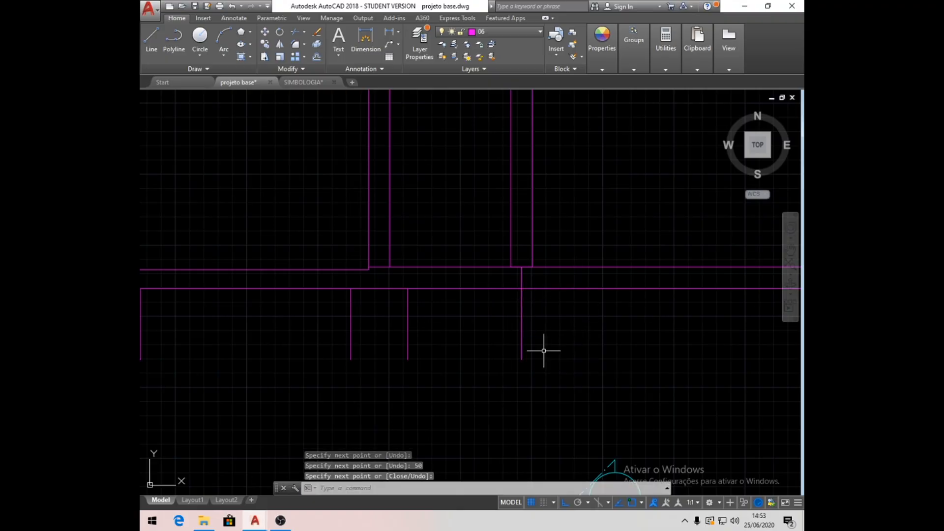
click(316, 58)
text(20)
key(Return)
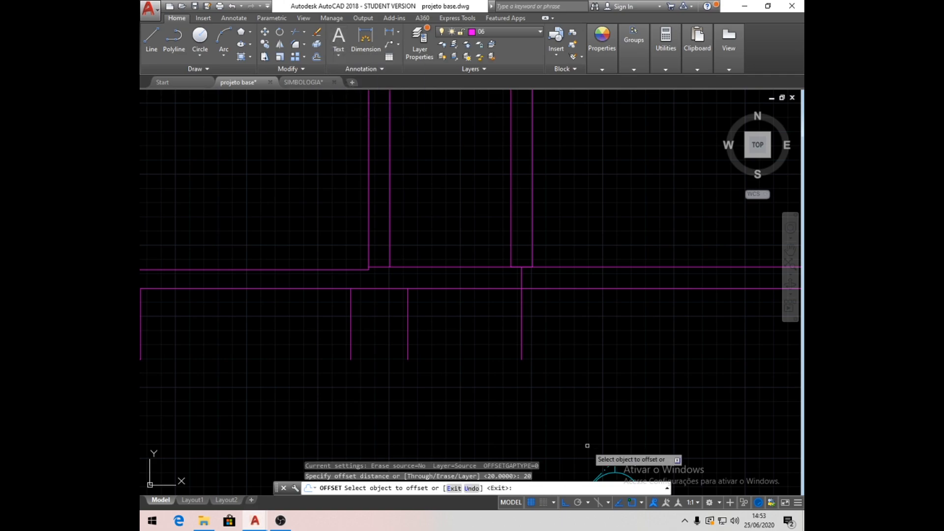
click(521, 350)
click(452, 357)
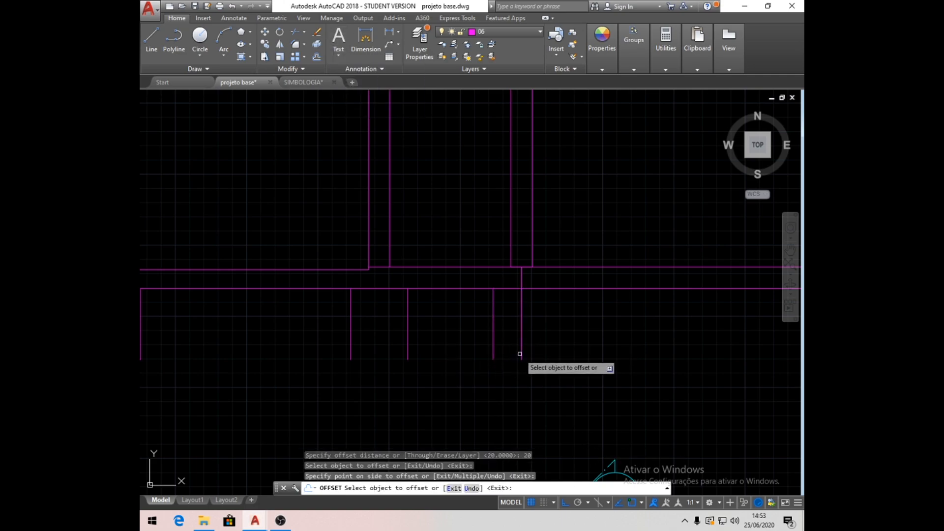
click(521, 350)
click(609, 349)
key(Return)
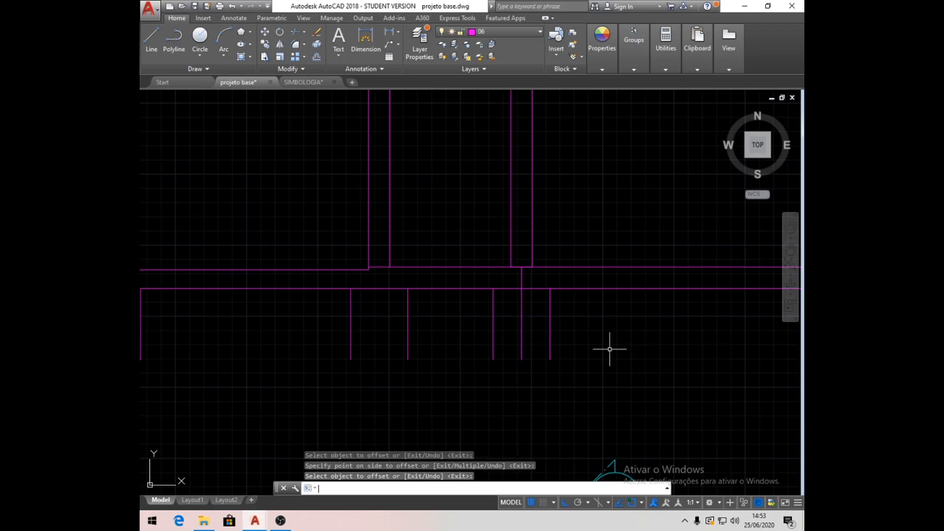
- Delete the second interior wall's centreline segments and the short helper line at its base
click(521, 326)
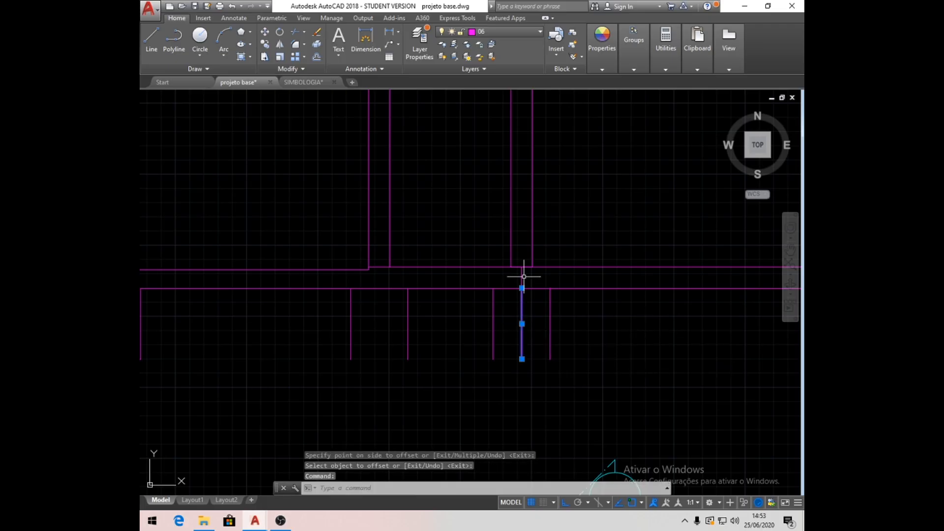
key(Delete)
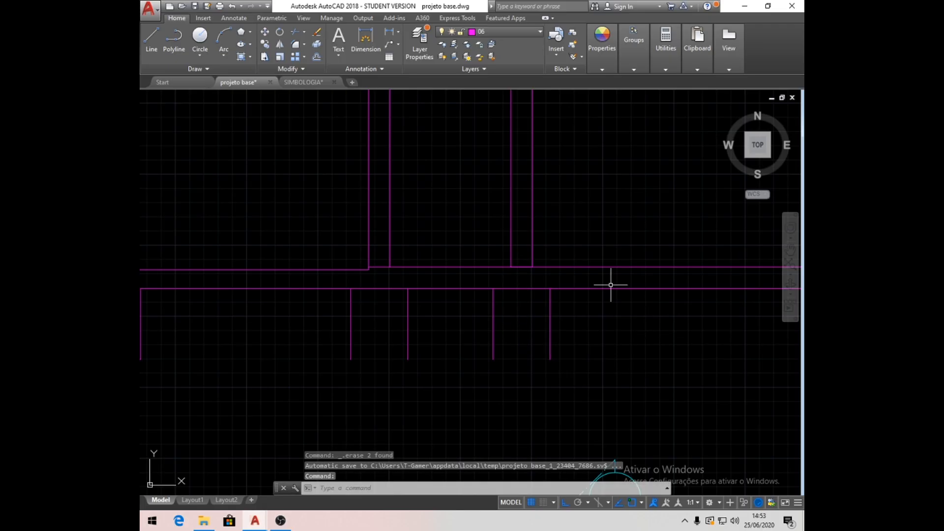
click(524, 266)
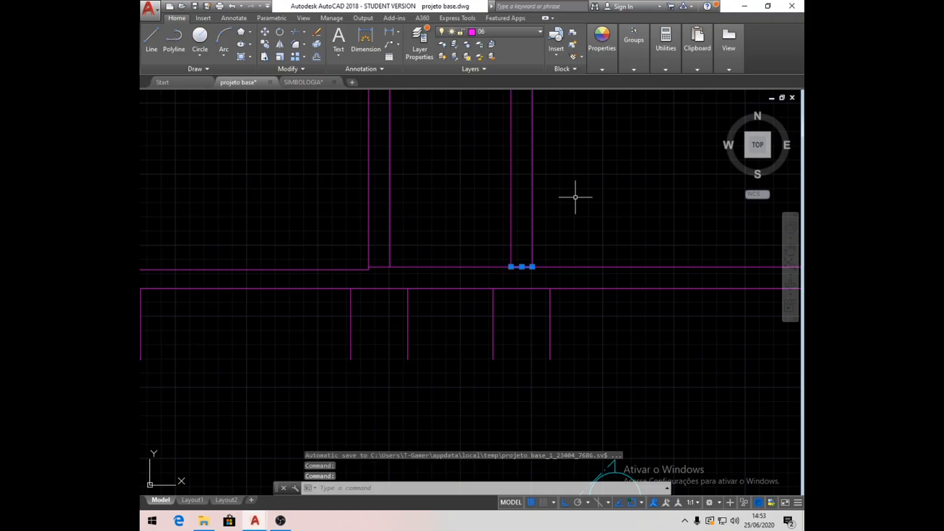
key(Delete)
- Draw a line from the base of the right exterior wall's outer face through the slab and 50 units below its underside
scroll(575, 197, down, 4)
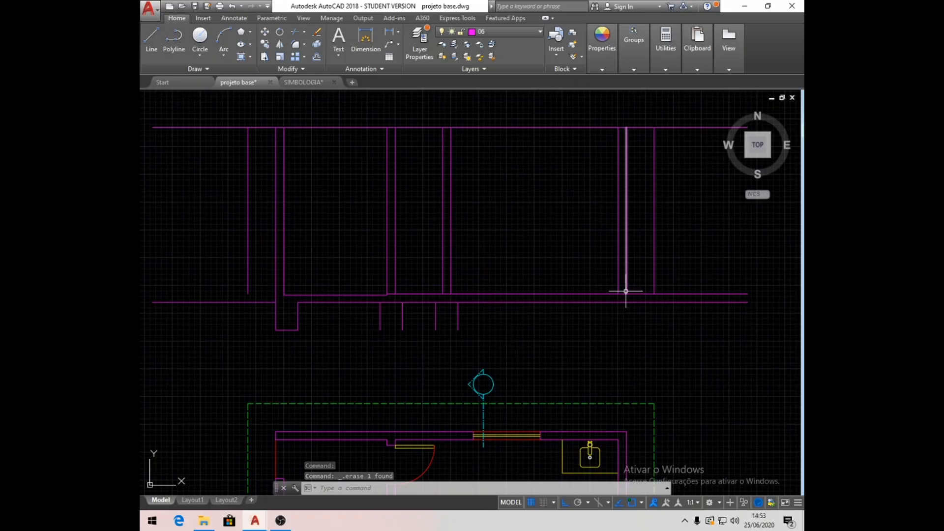
click(151, 41)
scroll(674, 300, up, 6)
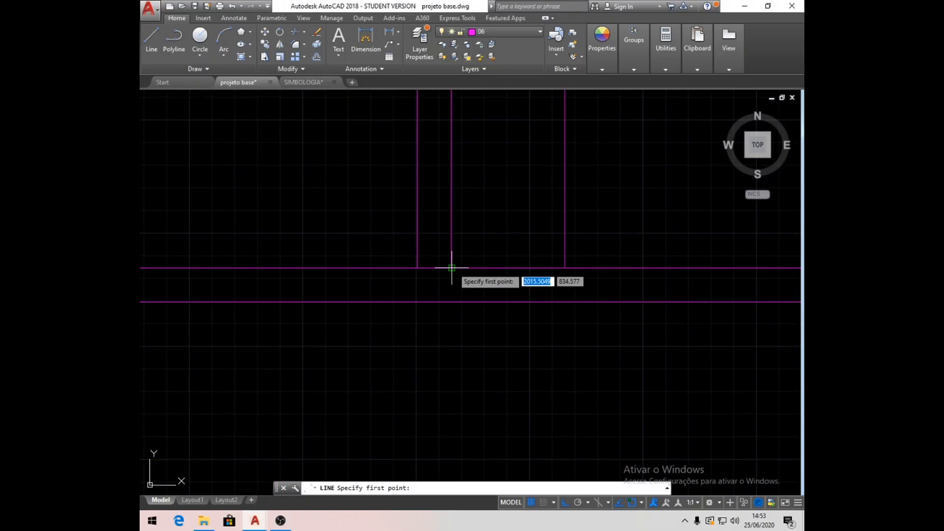
click(451, 301)
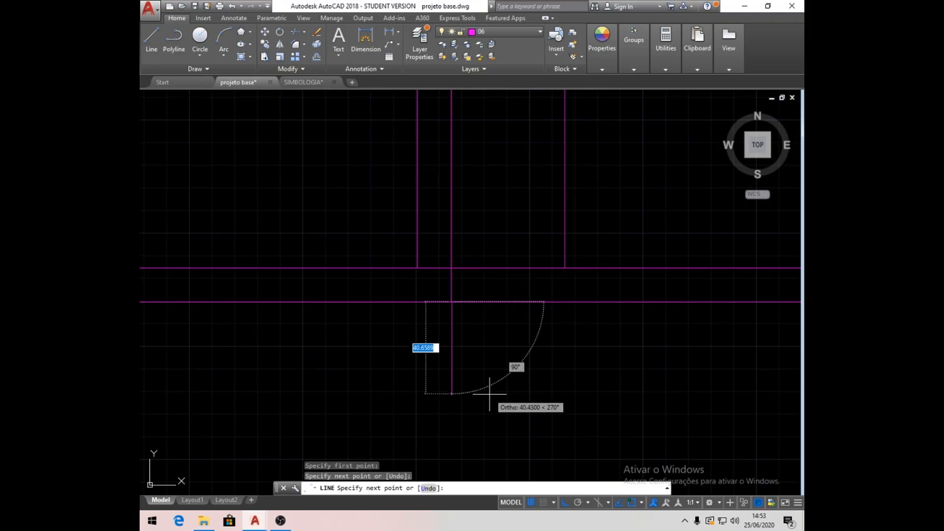
text(0)
key(Return)
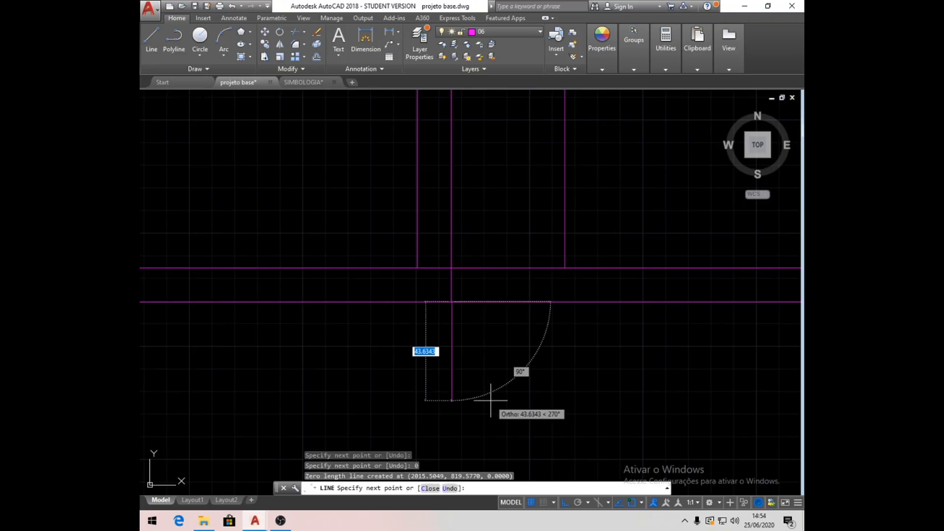
text(50)
key(Return)
- Continue the right exterior wall's footing outline 40 units inward and back up to the slab underside
scroll(484, 393, down, 4)
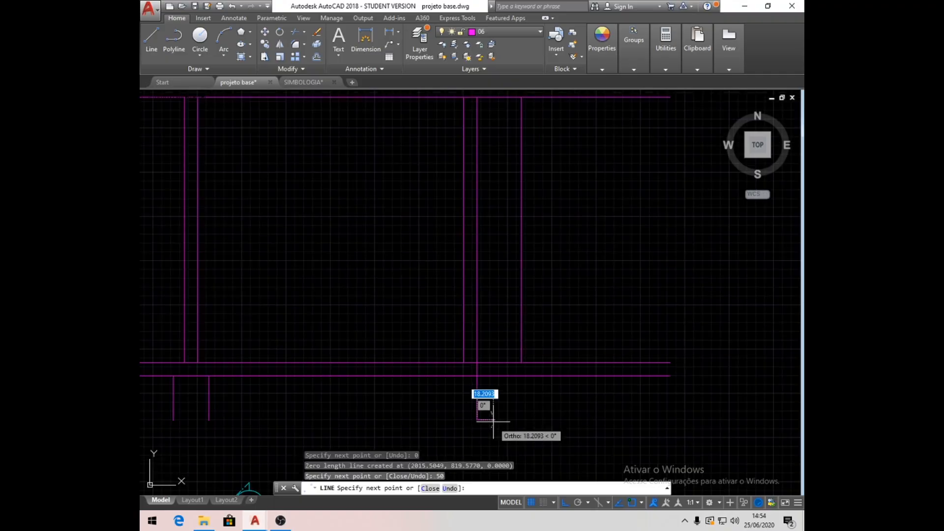
text(40)
key(Return)
scroll(472, 423, up, 4)
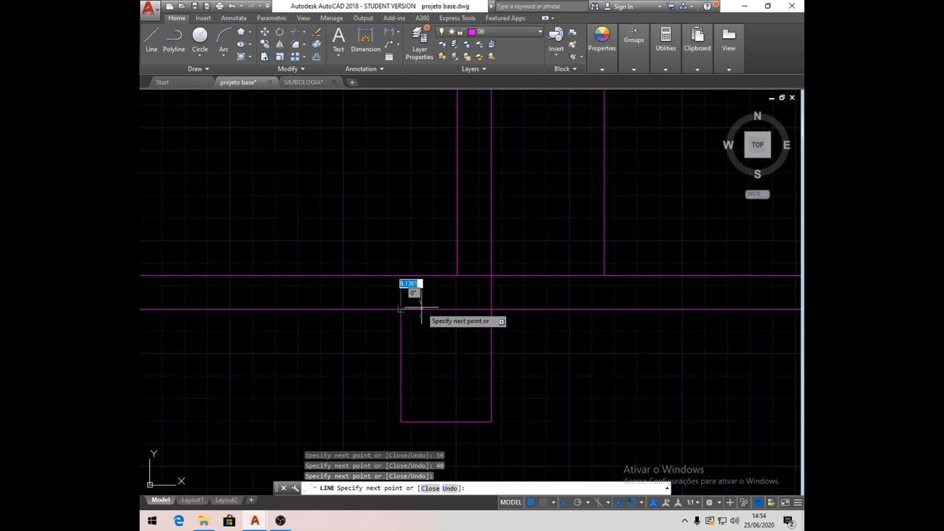
key(Return)
scroll(524, 331, down, 2)
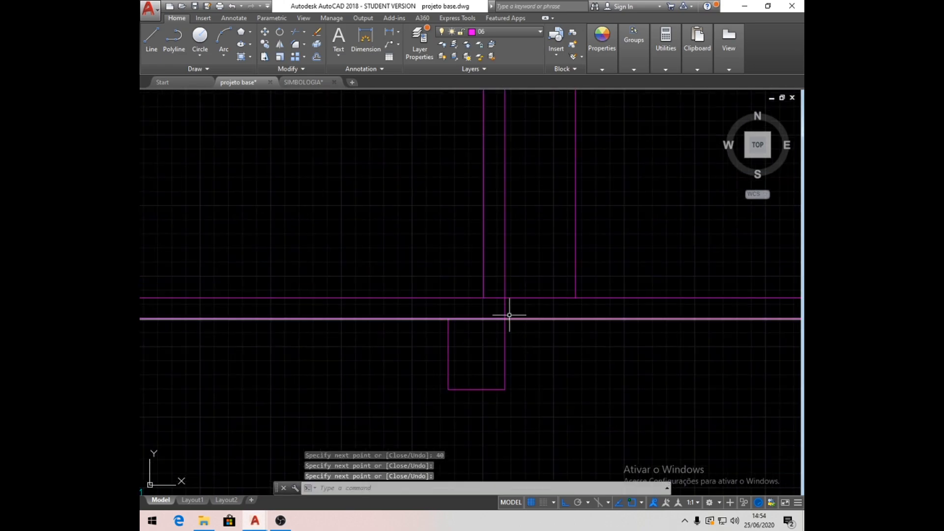
- Delete the vertical segment across the slab at the right exterior wall's outer face and redraw it from floor line to slab underside
click(504, 309)
key(Delete)
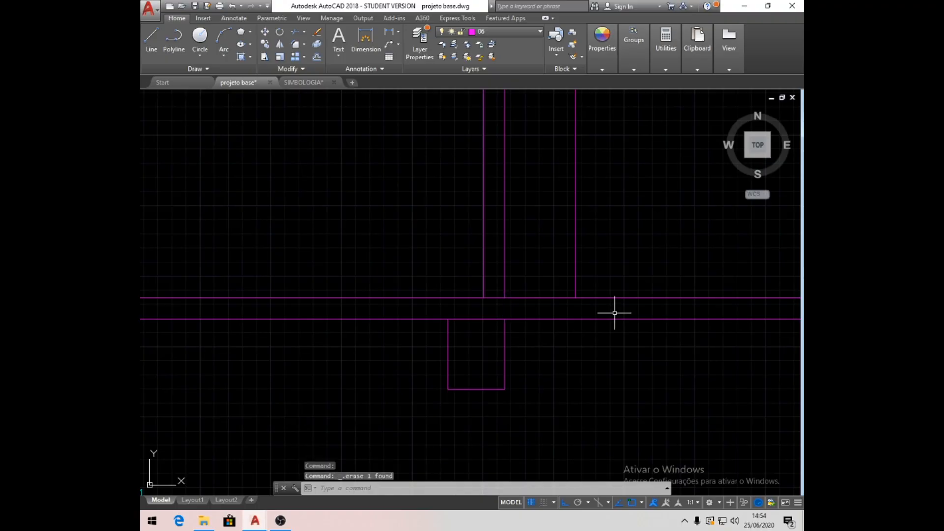
click(151, 39)
click(504, 298)
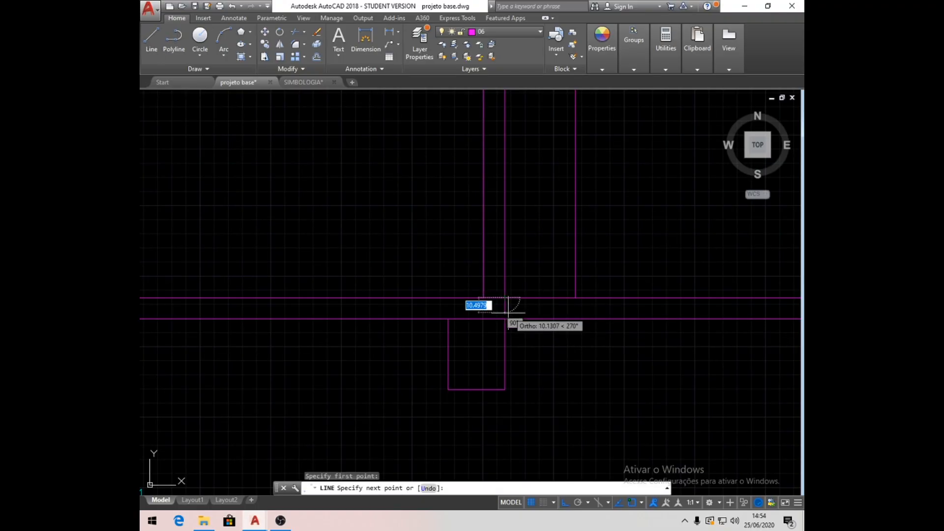
click(505, 319)
key(Return)
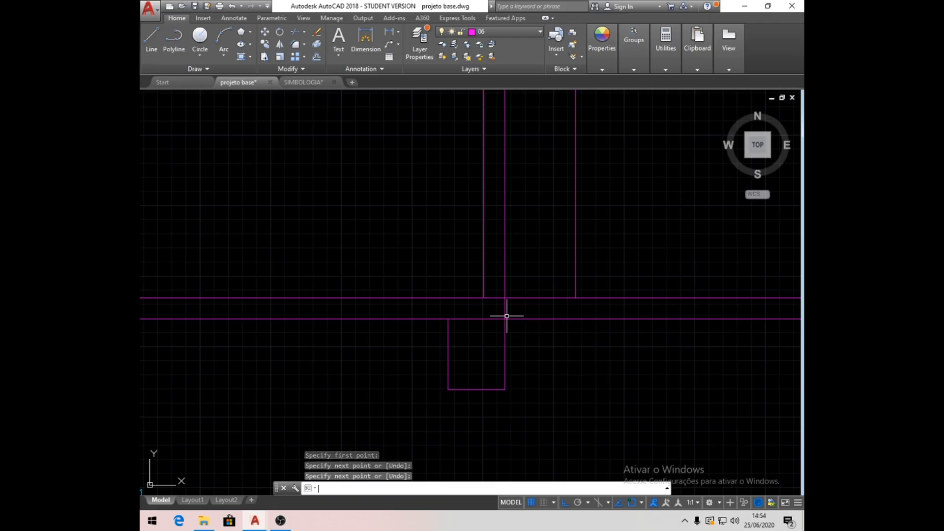
- Trim the floor line at the right exterior wall's outer face and delete the leftover floor line beyond the eave line
click(295, 31)
key(Return)
click(561, 298)
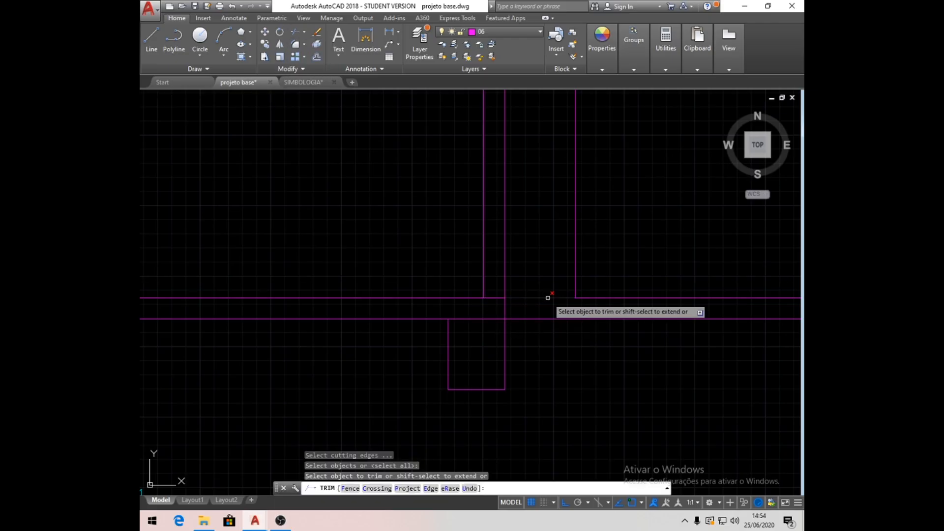
key(Return)
click(594, 297)
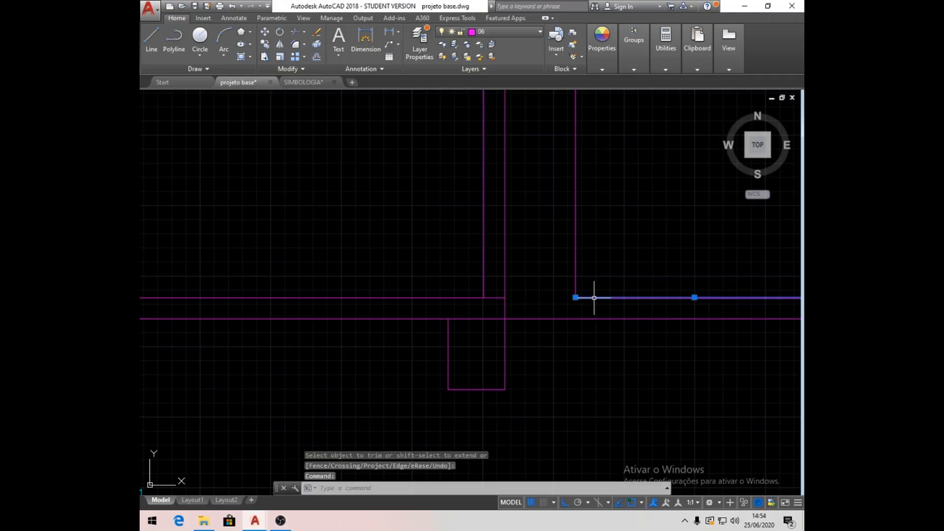
key(Delete)
- Make layer 01 current and draw a 20-unit line outward to the left from the first interior footing's lower-left end
scroll(667, 296, down, 1)
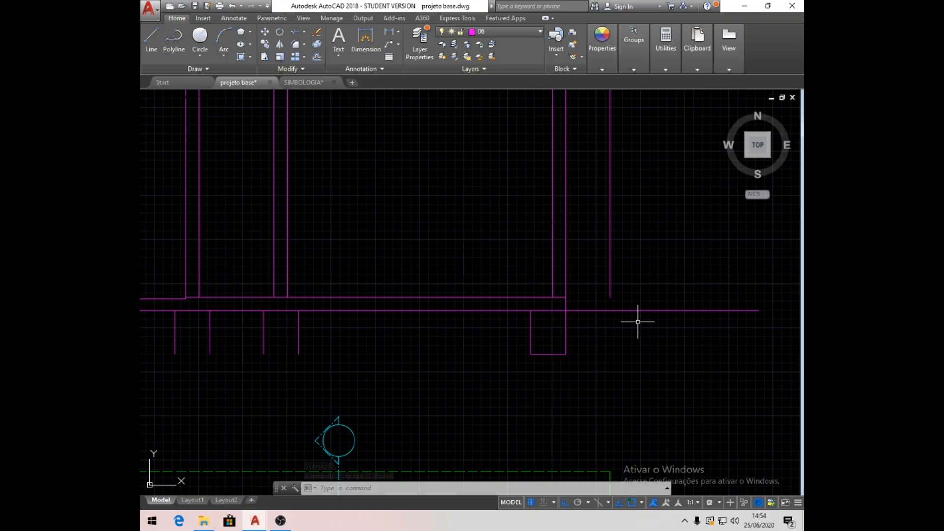
scroll(515, 366, down, 2)
middle_drag(438, 365, 573, 361)
scroll(440, 366, up, 4)
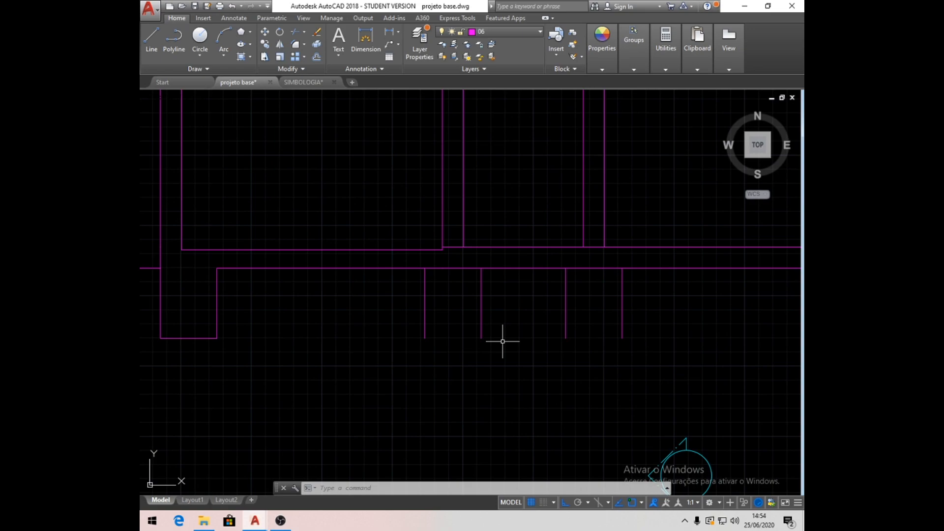
click(540, 32)
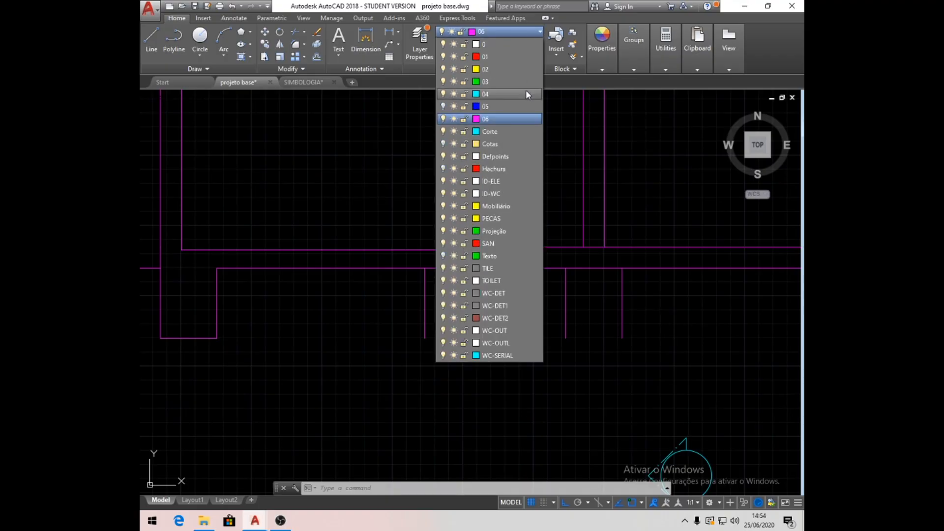
click(492, 57)
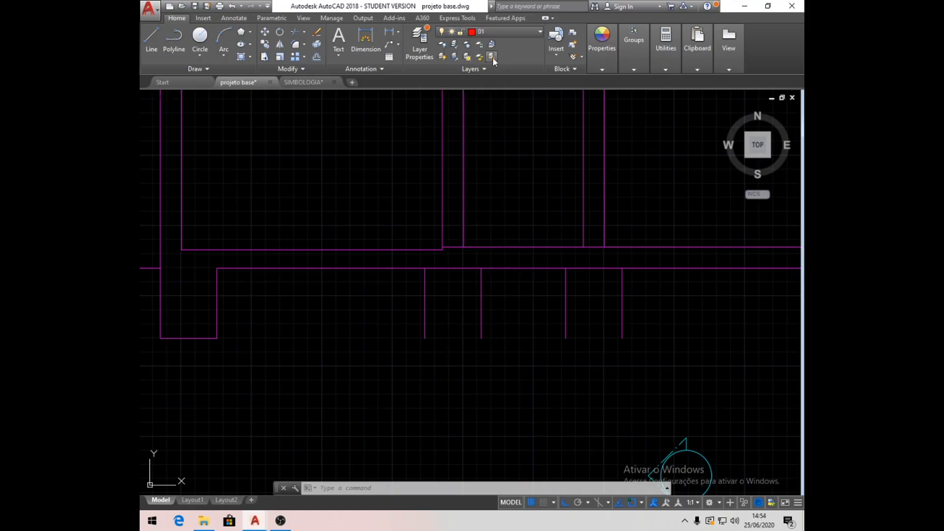
click(152, 39)
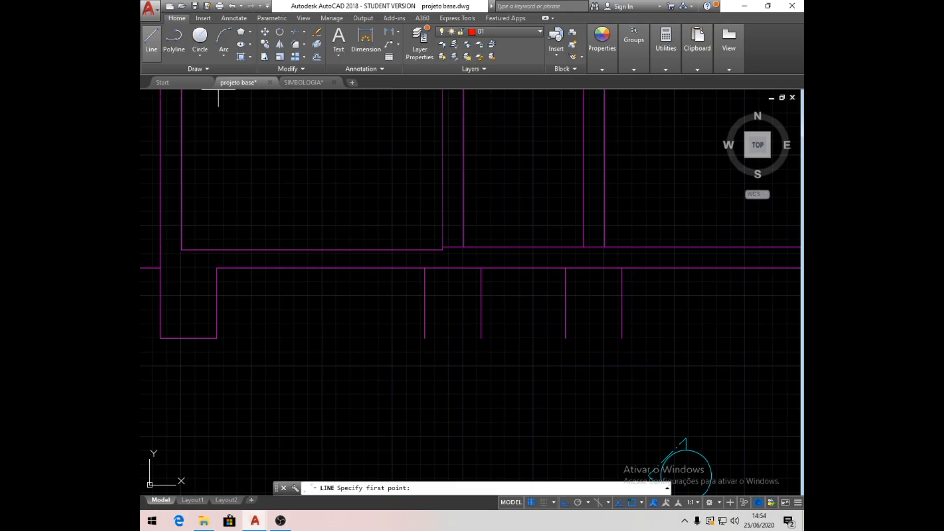
click(424, 338)
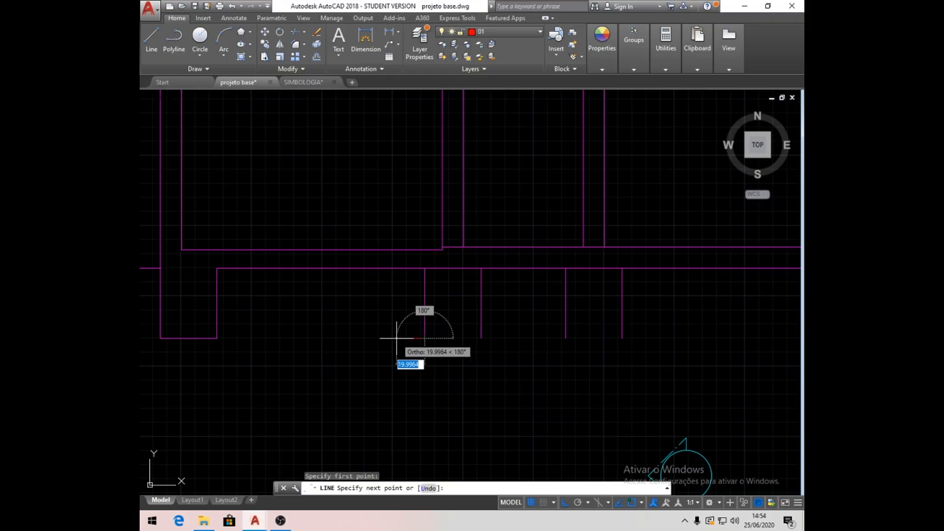
text(20)
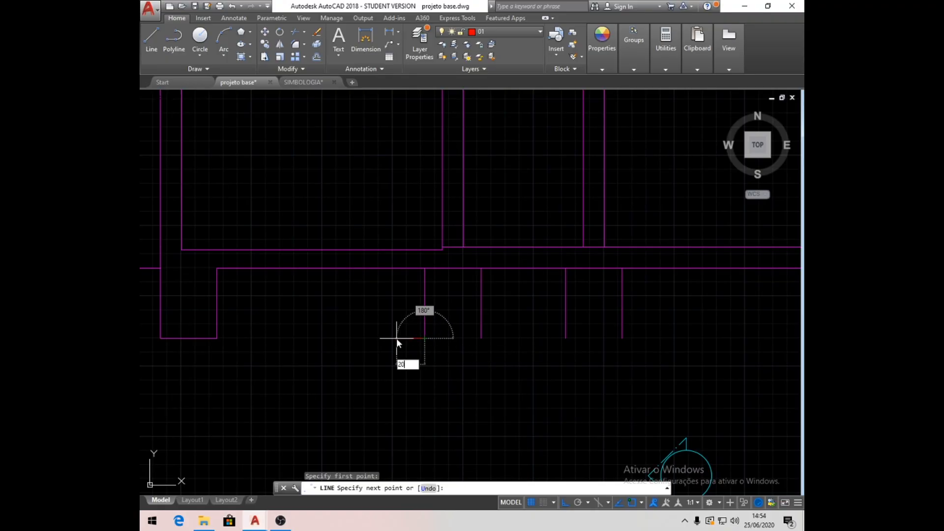
key(Return)
- Start a break line 10 units inward from the same footing end, then slant it upward about 17.6 units at 60°
key(Return)
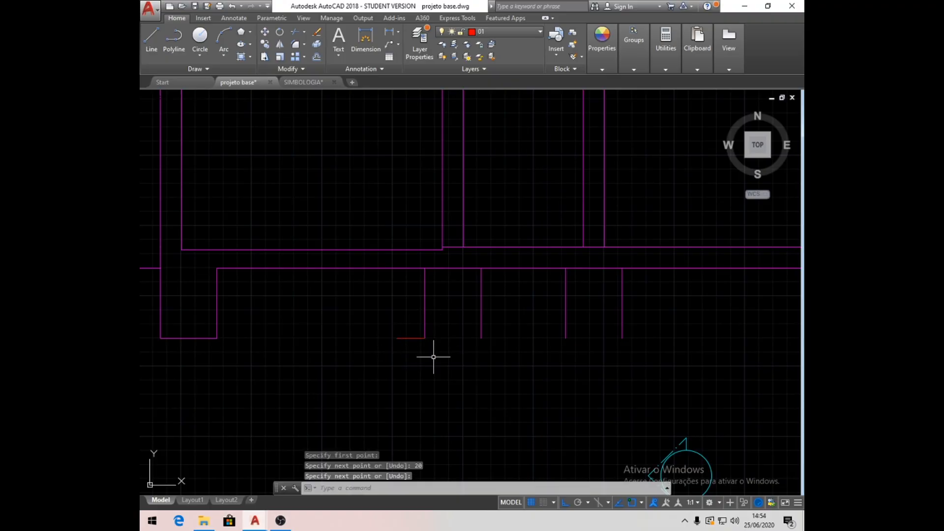
key(Return)
scroll(460, 343, up, 4)
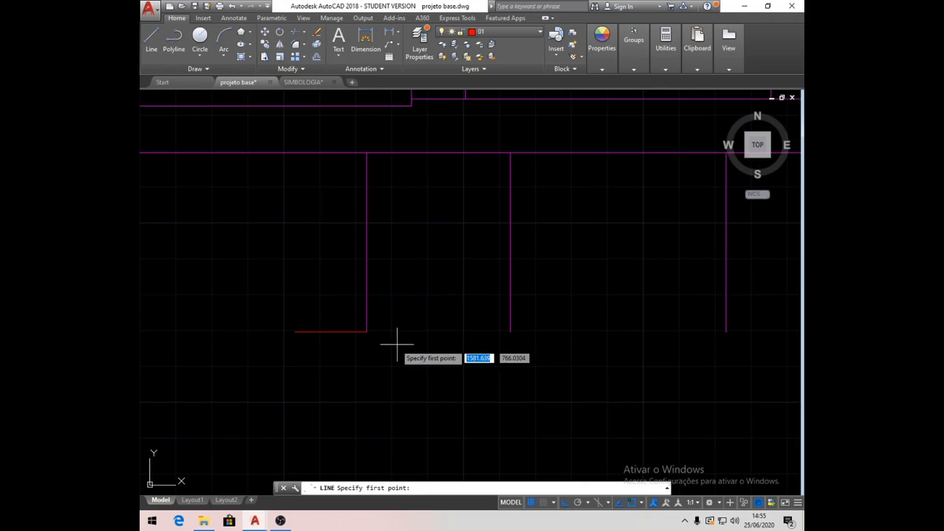
click(367, 332)
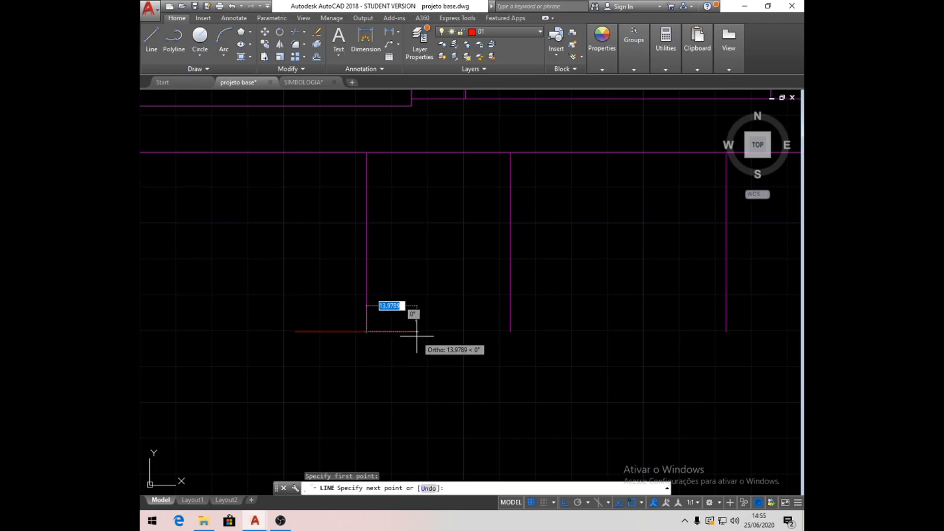
text(10)
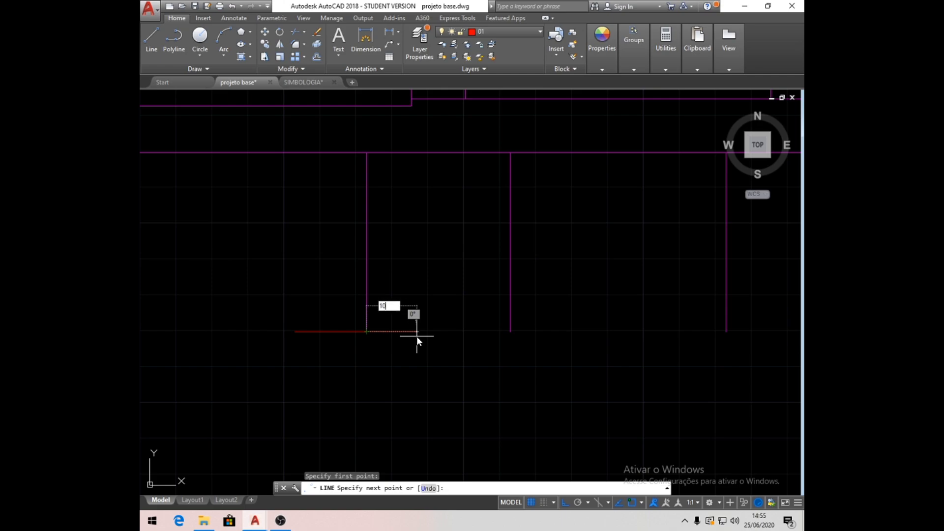
key(Return)
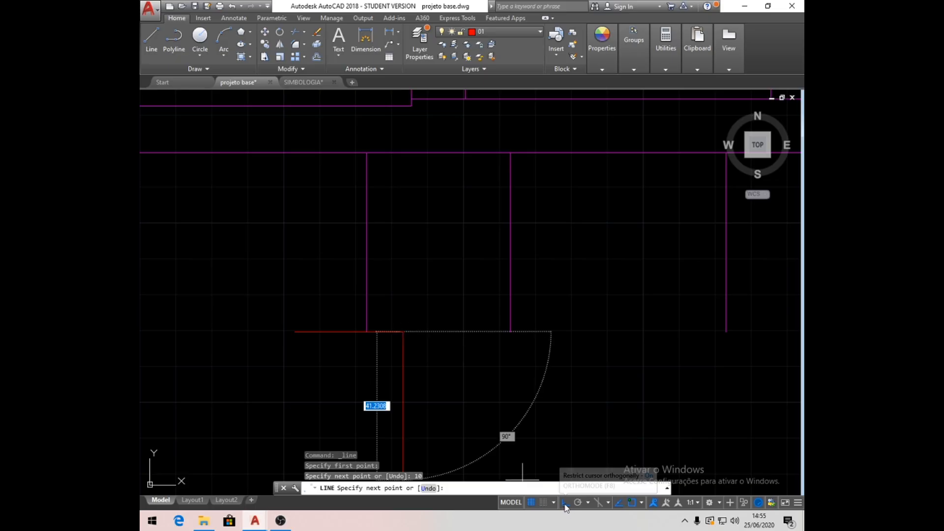
key(F8)
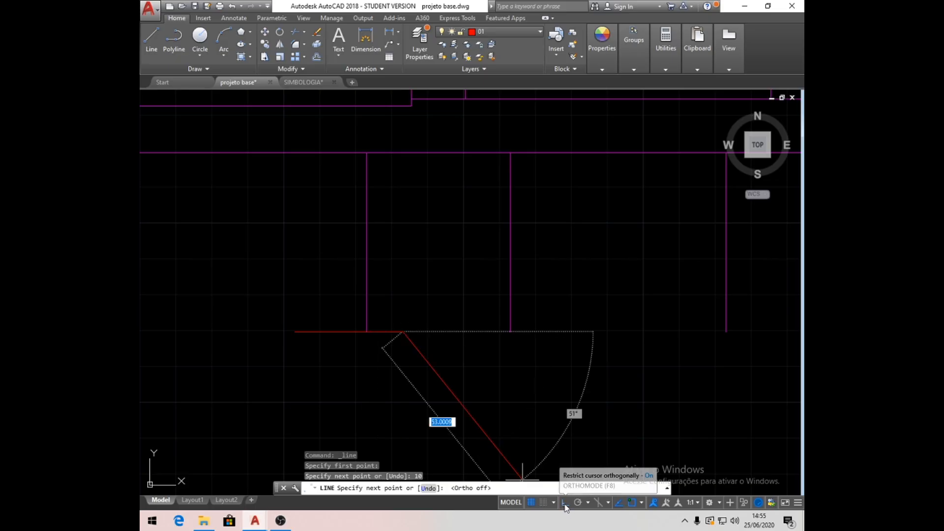
click(434, 276)
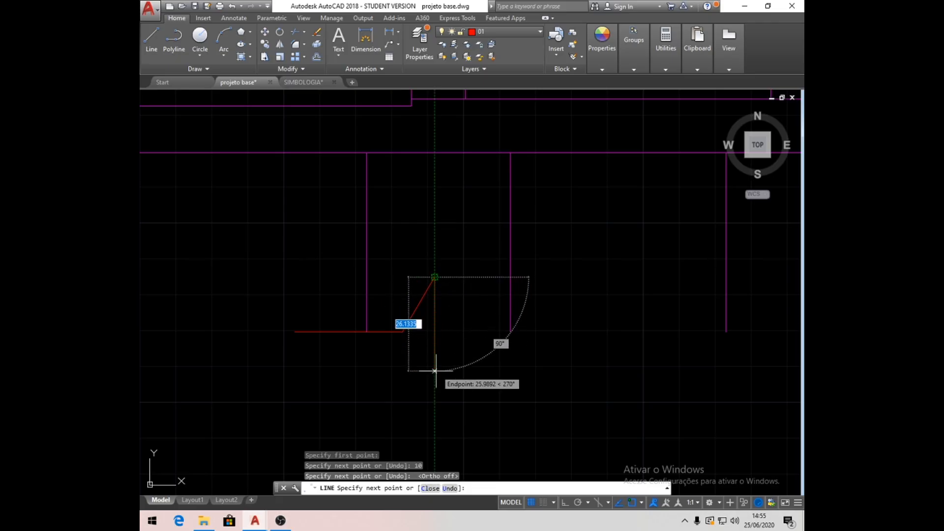
- Continue the break line 35 units straight down, then slant it at 60° back up to the footing's base level
key(F8)
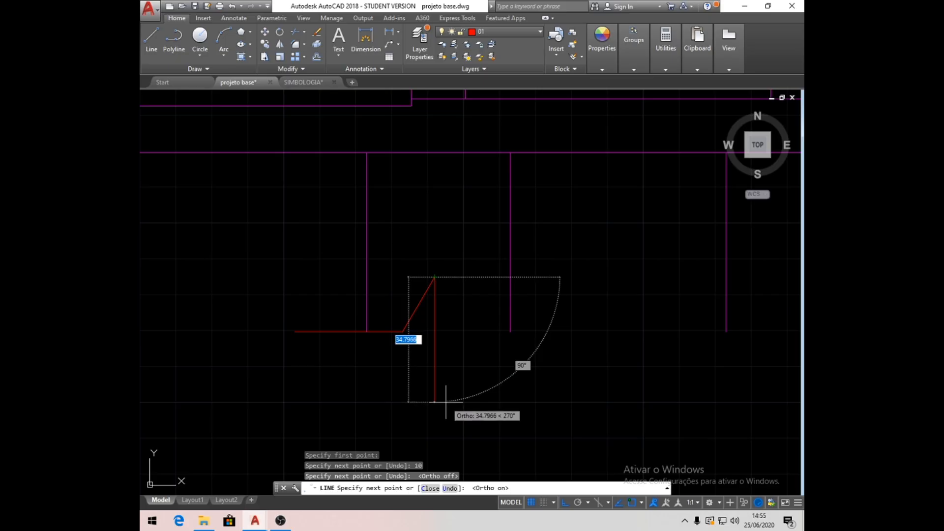
text(35)
key(Return)
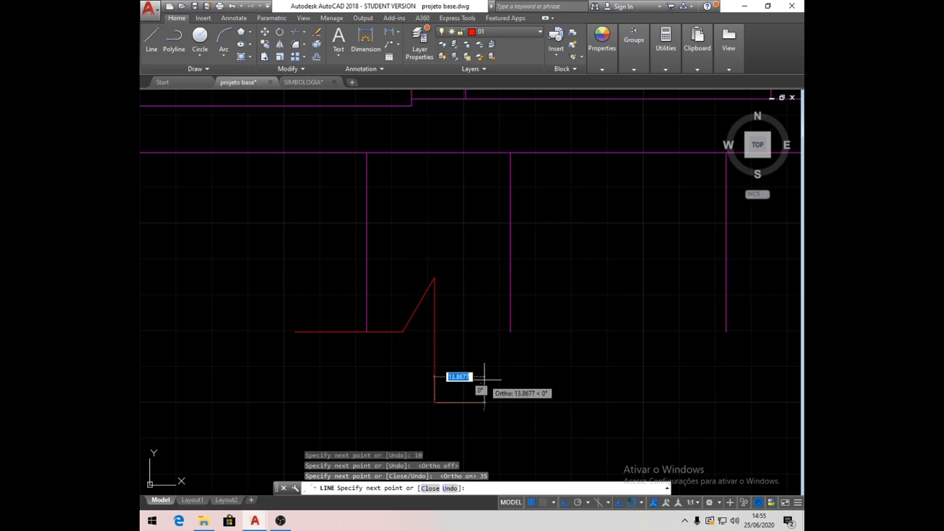
click(564, 503)
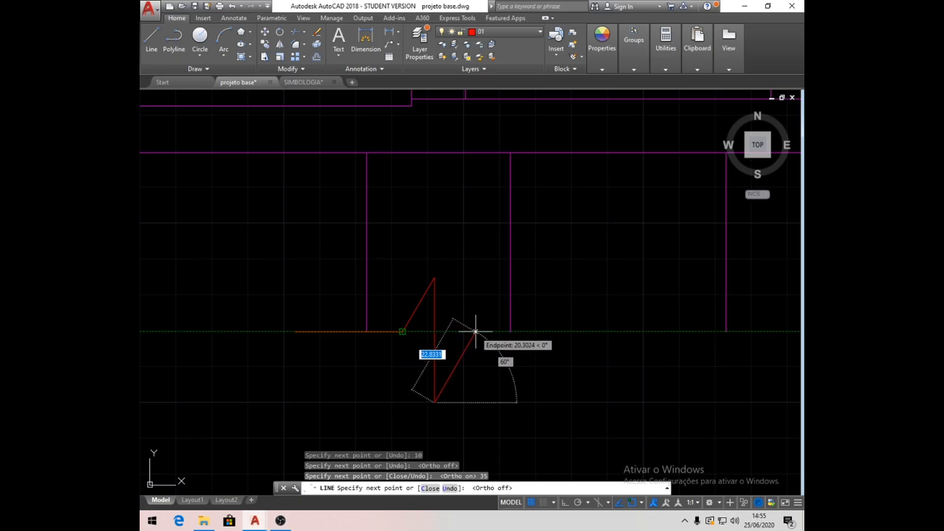
click(475, 331)
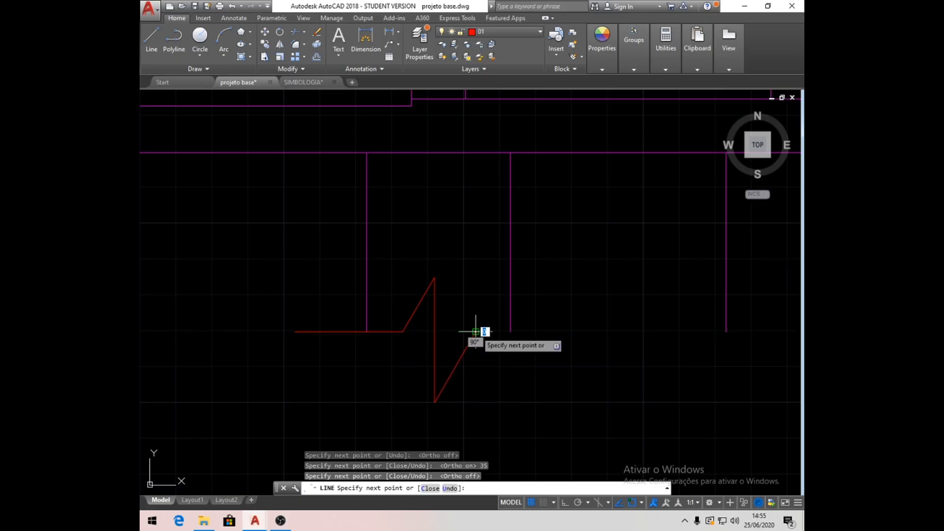
- Continue the break line to the footing's lower-right end and extend it outward with two 10-unit segments
click(510, 331)
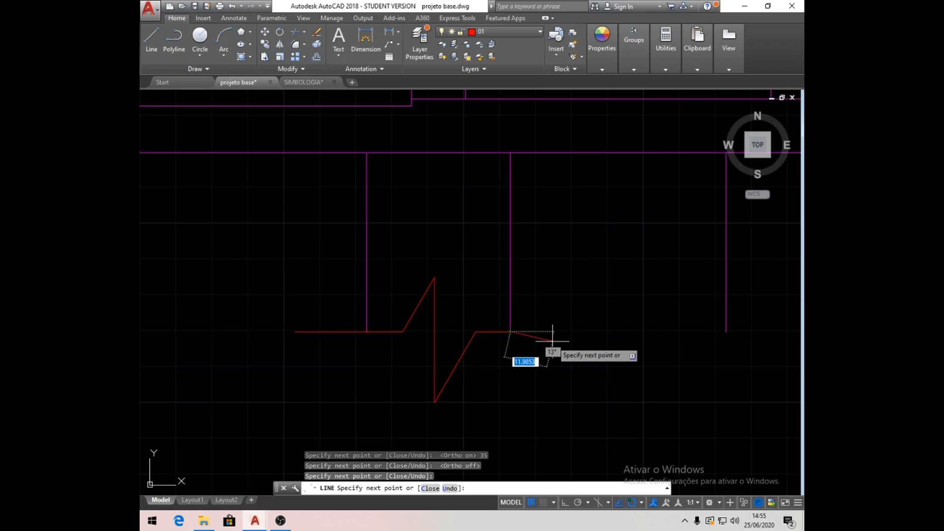
click(565, 502)
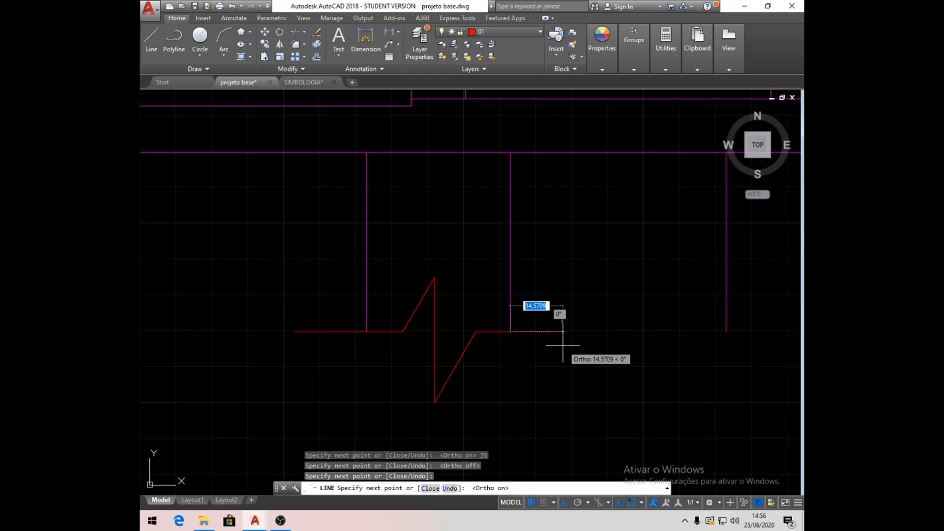
text(10)
key(Return)
key(Return)
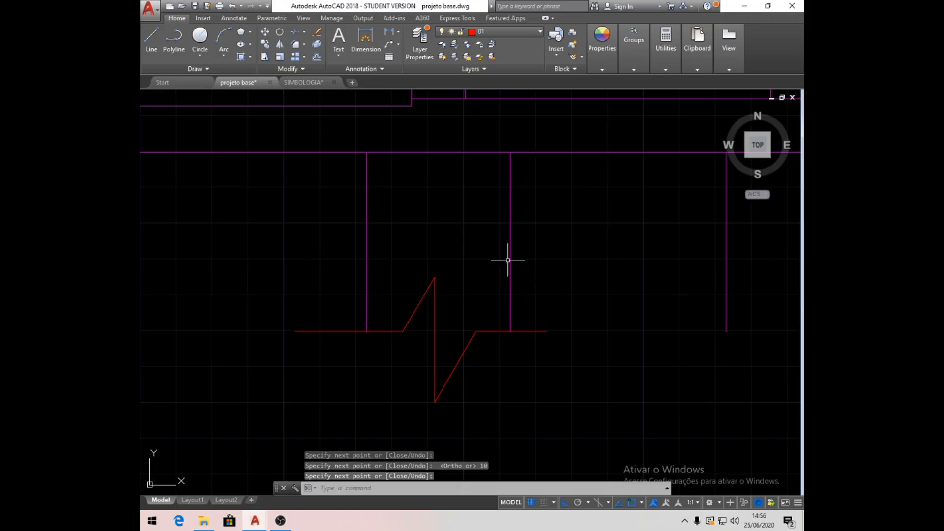
click(151, 40)
click(547, 331)
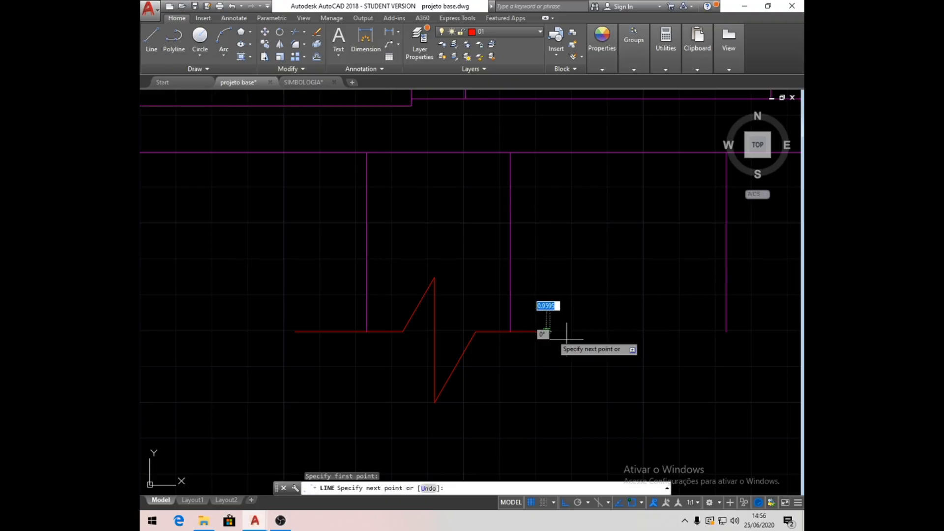
text(10)
key(Return)
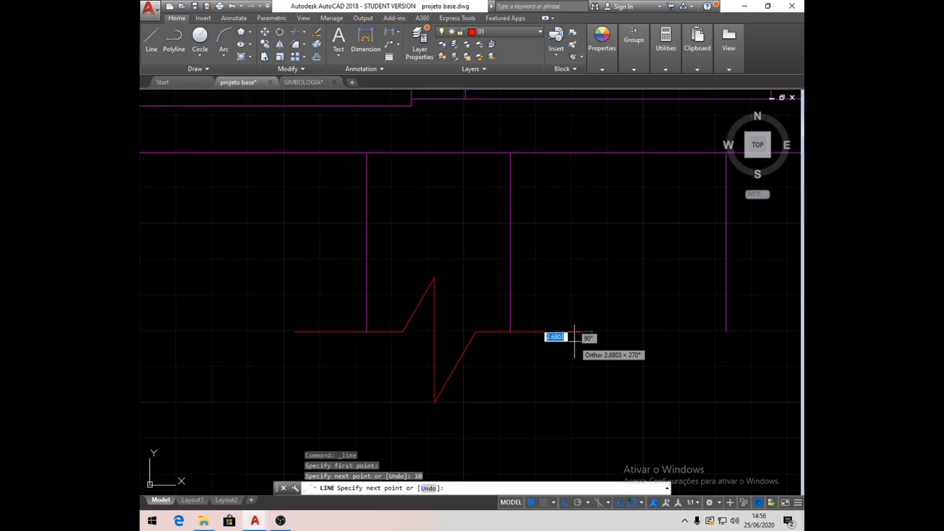
key(Return)
- Copy the whole break symbol from the first interior footing's lower-left end to the second interior footing's lower-left end
scroll(574, 341, down, 4)
middle_drag(607, 327, 501, 337)
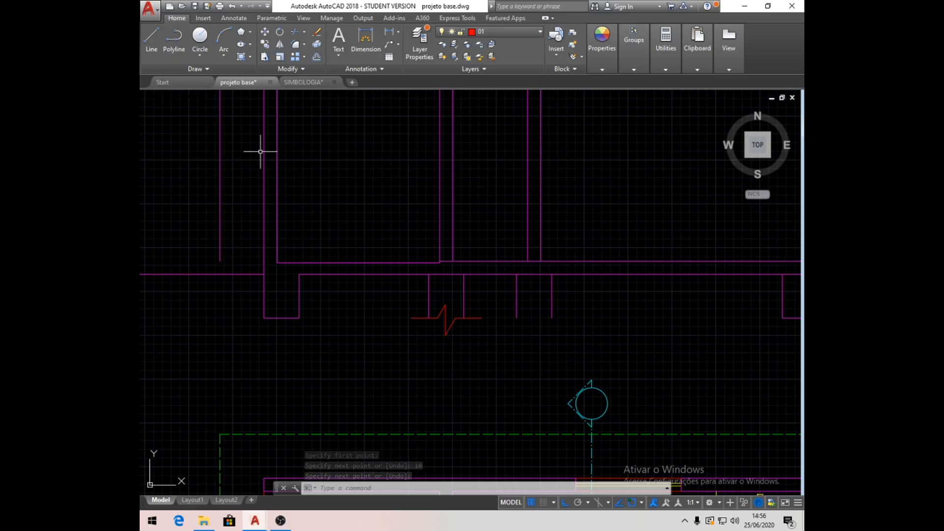
click(264, 44)
click(390, 294)
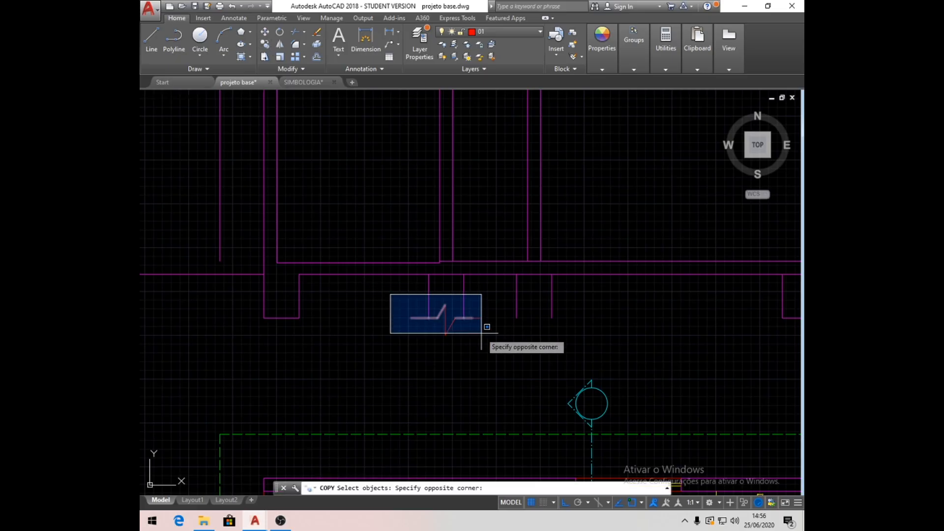
click(495, 356)
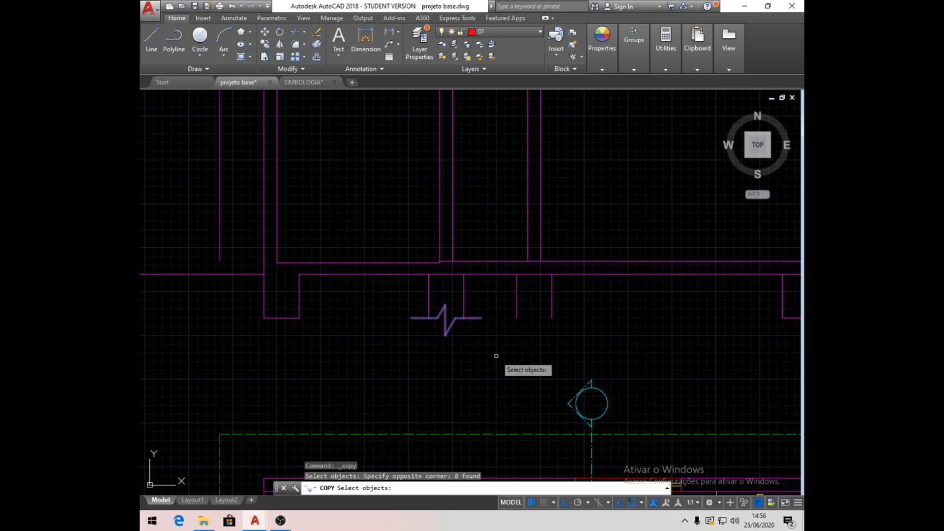
key(Return)
scroll(496, 356, up, 4)
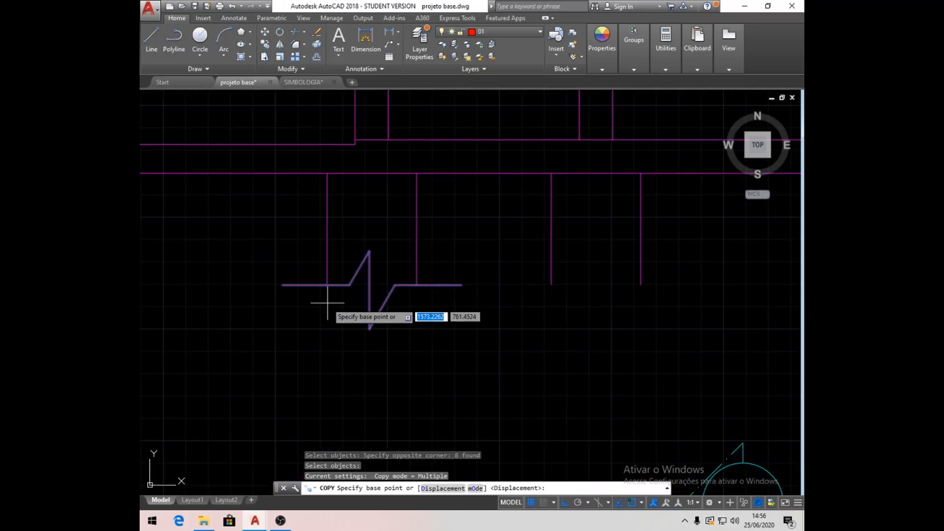
click(327, 285)
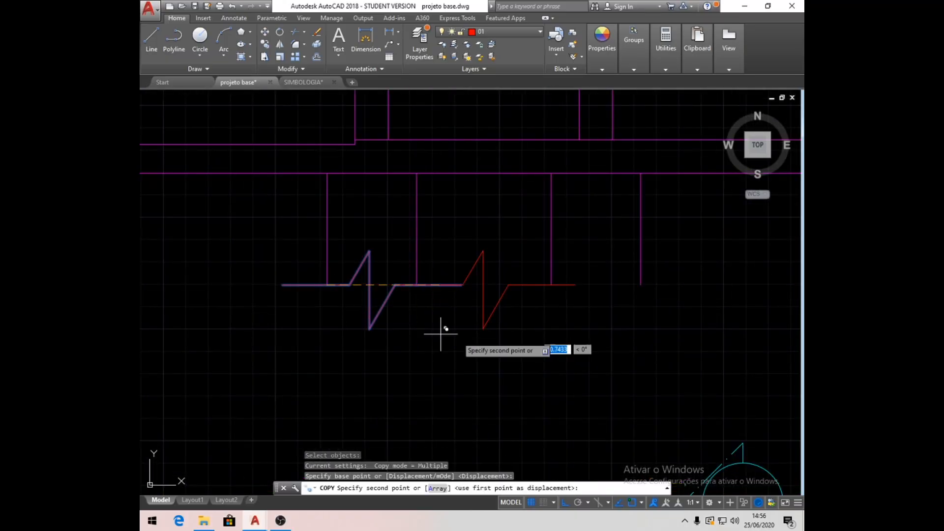
click(551, 285)
- Place two more copies of the break symbol at the lower-left corners of the right and left exterior footings
scroll(288, 354, down, 3)
scroll(738, 362, up, 4)
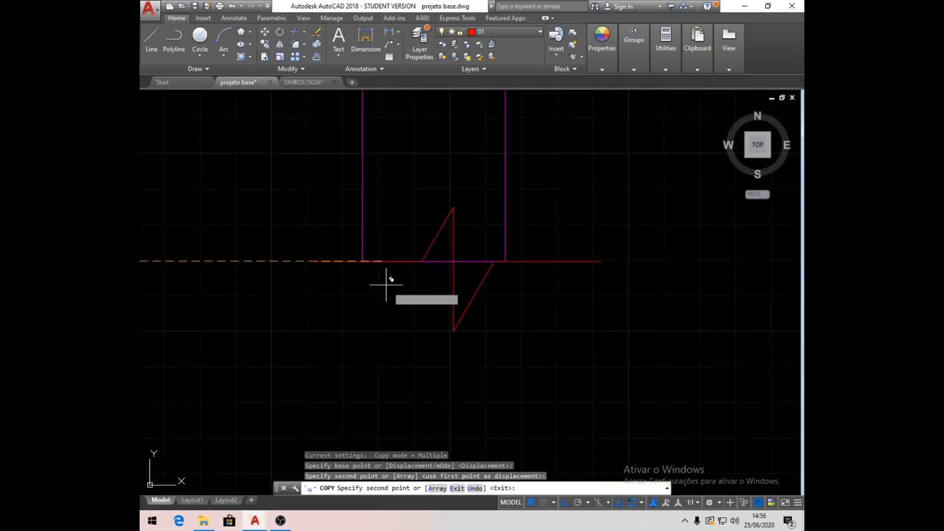
click(362, 261)
scroll(592, 345, down, 5)
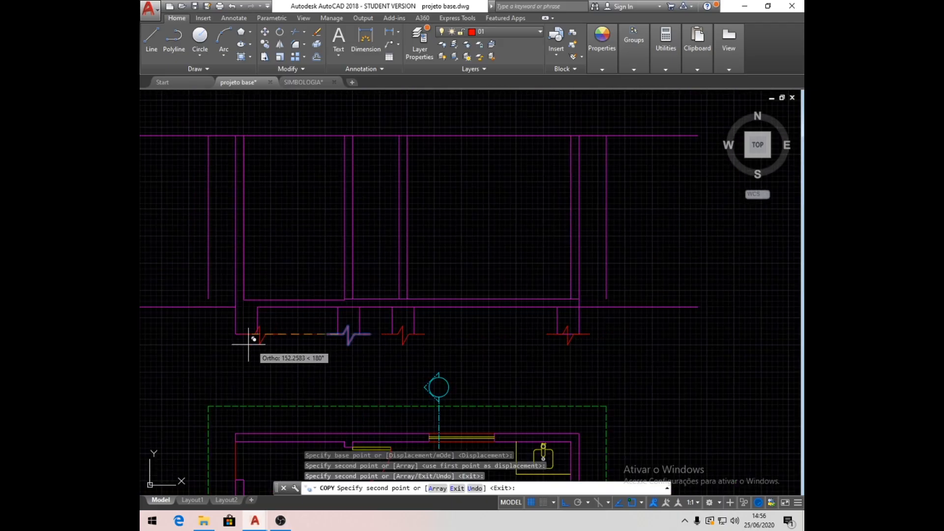
scroll(248, 344, up, 6)
click(236, 295)
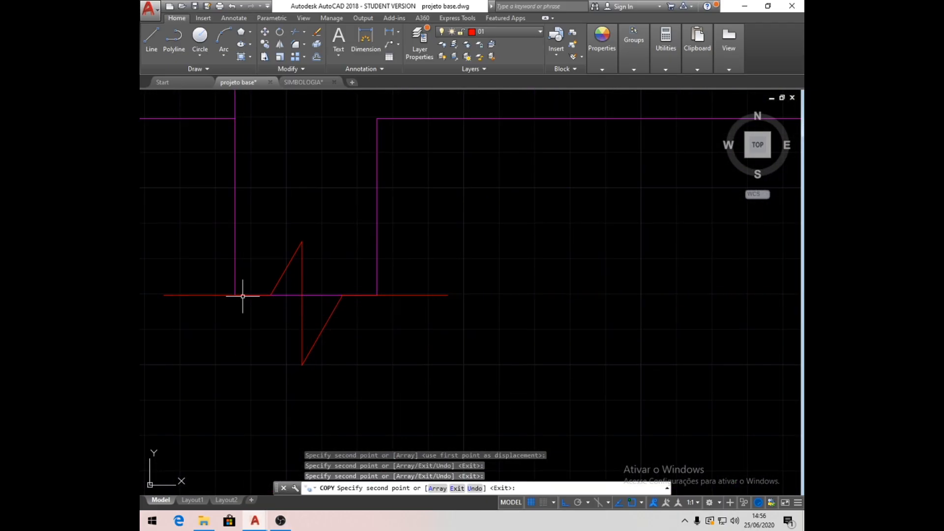
key(Return)
- Delete the horizontal base line of the left exterior wall's footing behind the break symbol
click(311, 294)
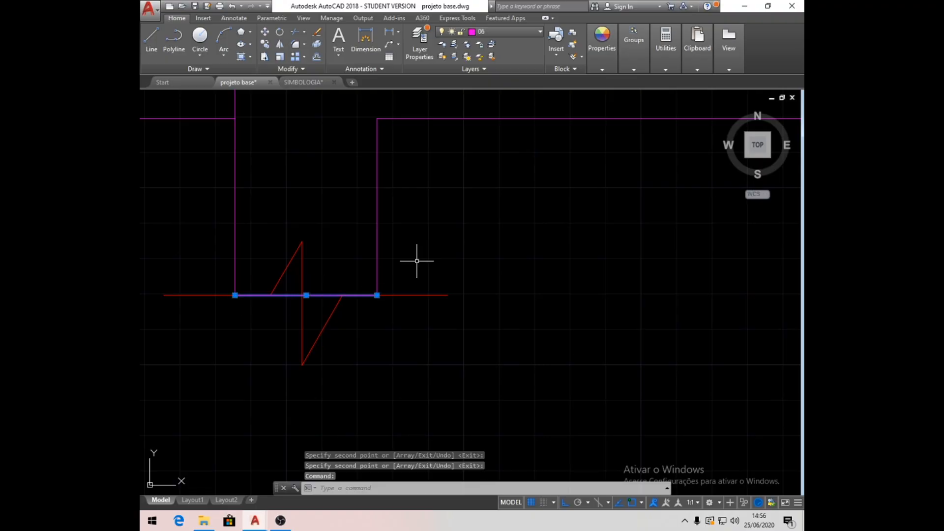
key(Delete)
scroll(416, 264, down, 6)
middle_drag(606, 323, 142, 319)
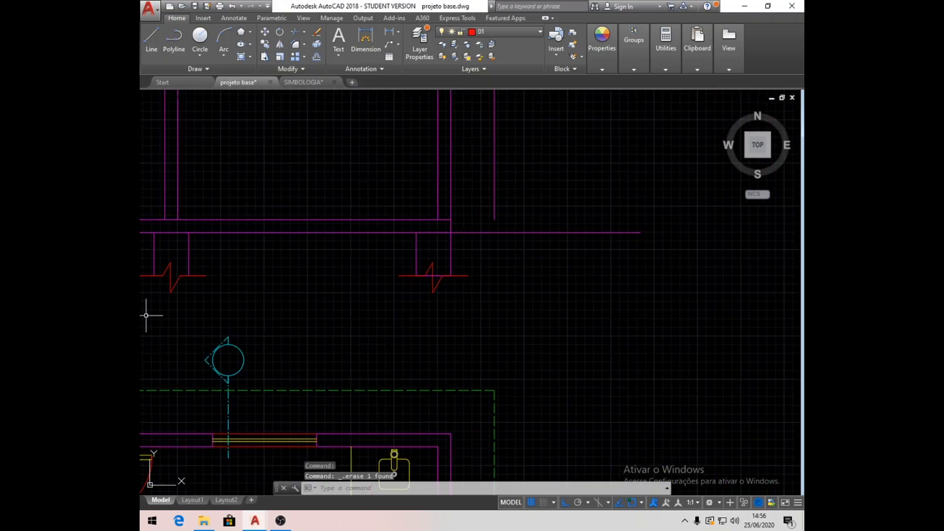
- Delete the horizontal base line of the right exterior wall's footing behind the break symbol
scroll(442, 275, up, 6)
click(441, 273)
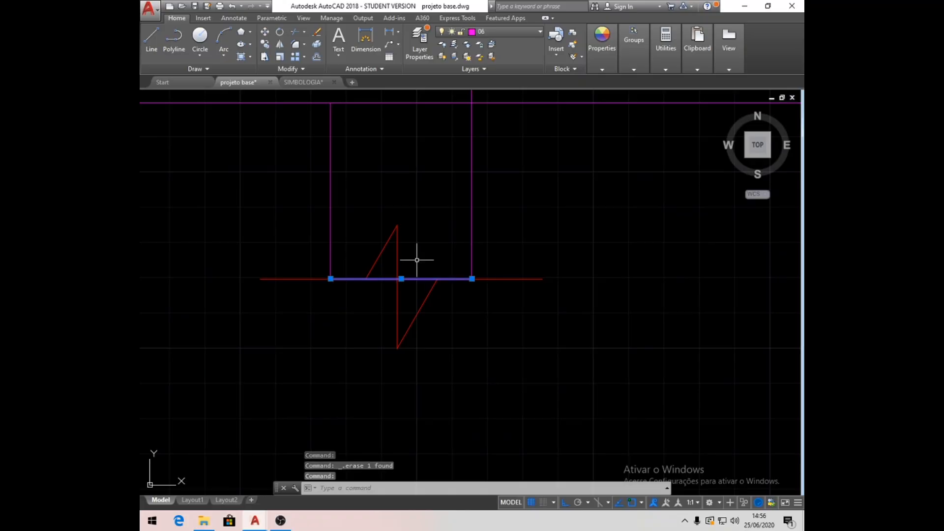
key(Delete)
scroll(581, 322, down, 8)
middle_drag(316, 332, 376, 329)
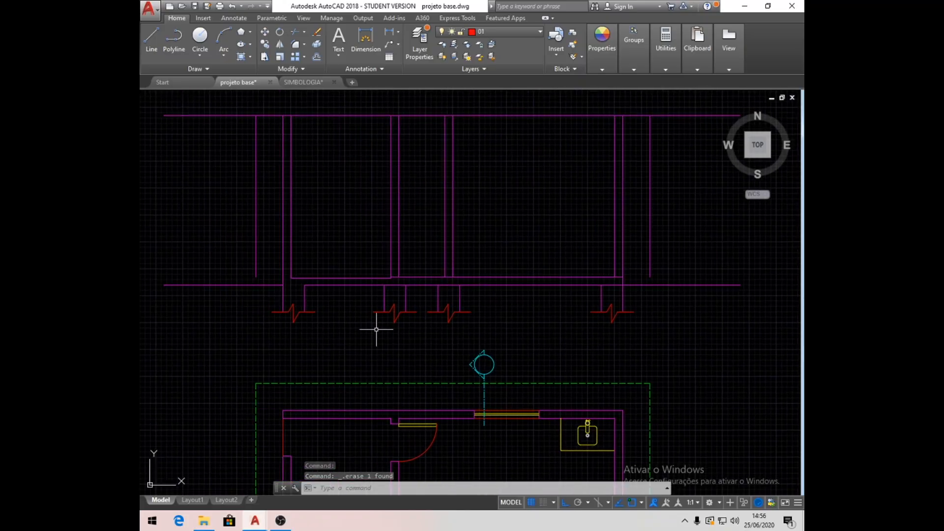
middle_drag(373, 318, 394, 370)
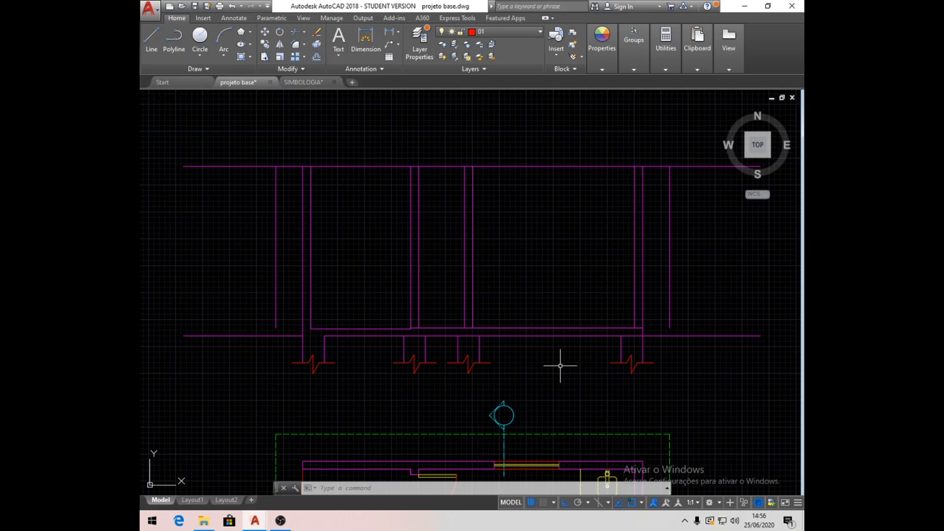
- Draw a line from the left exterior footing's inner lower corner to the right exterior footing's inner lower corner
click(155, 55)
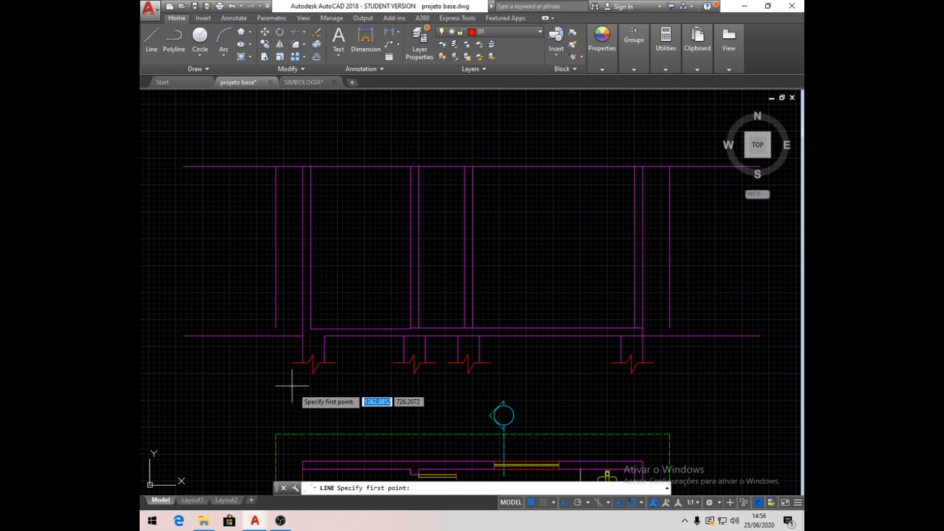
click(156, 48)
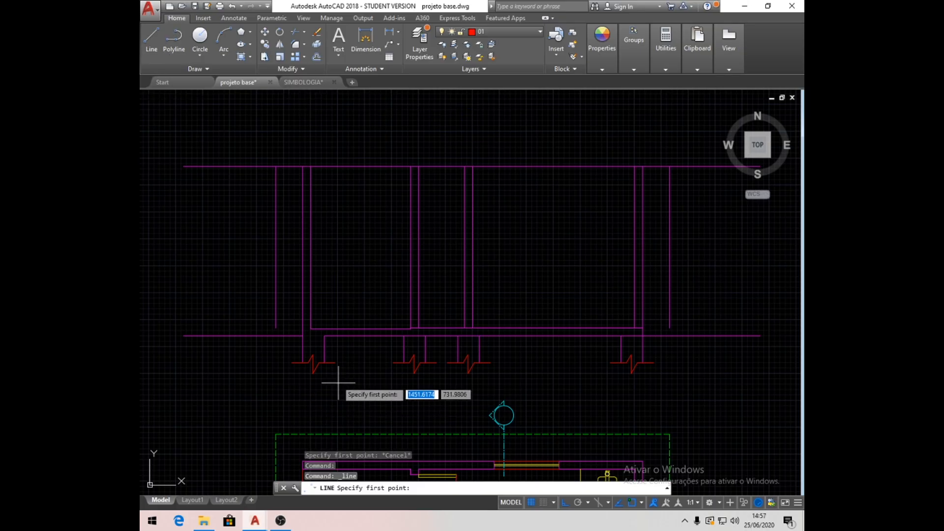
click(324, 362)
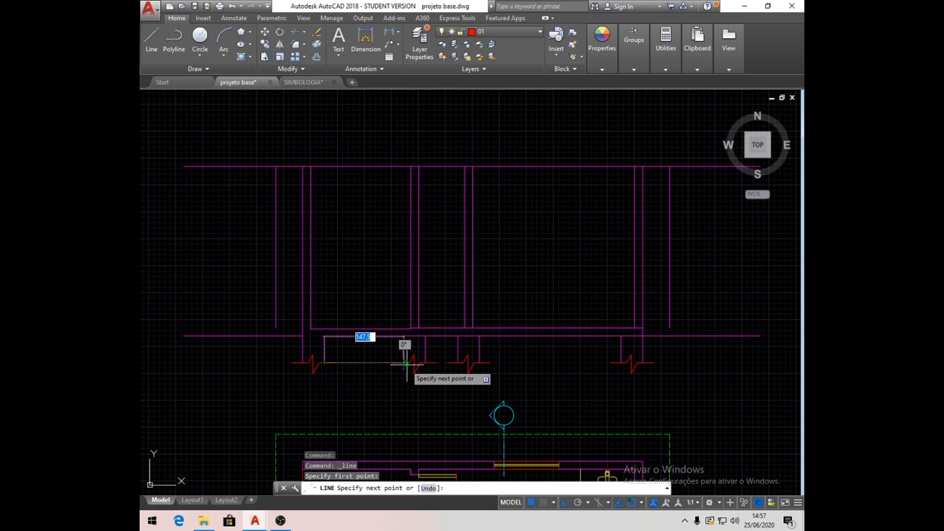
click(621, 363)
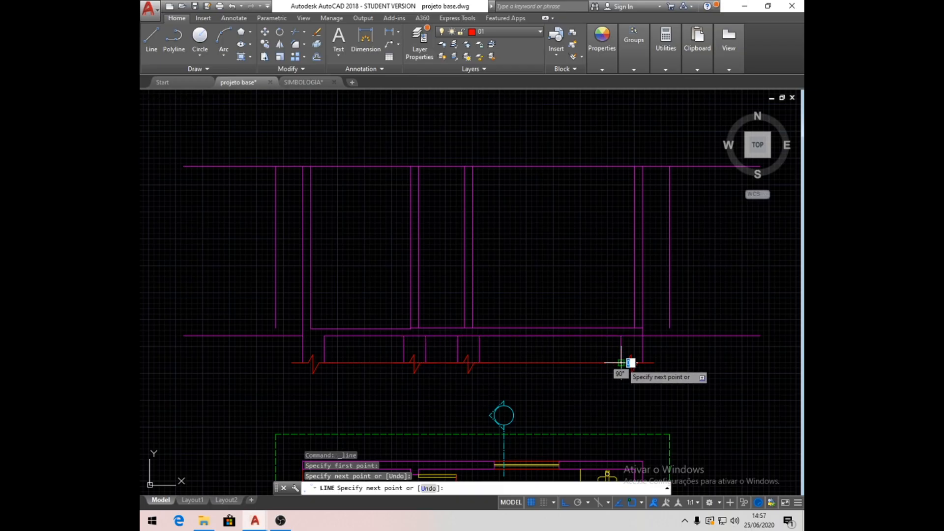
key(Return)
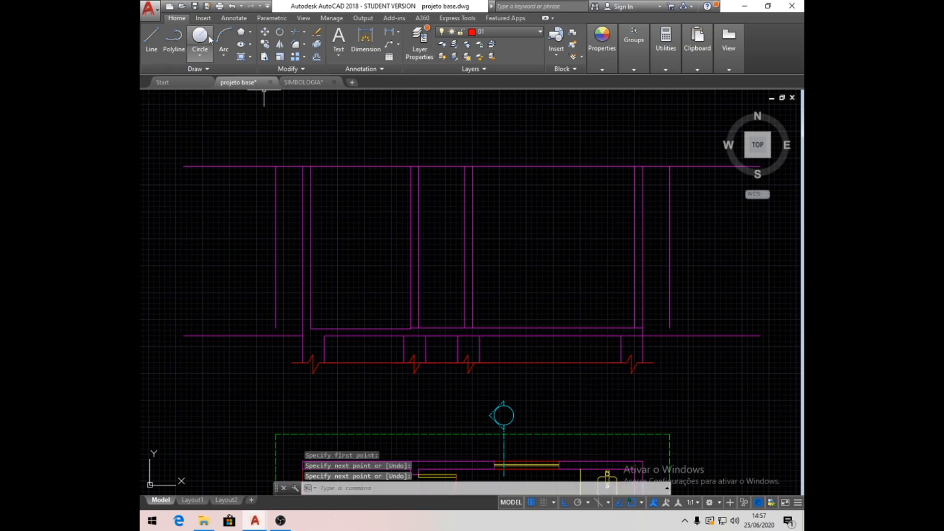
- Draw a rectangle on each outer side, from the ground line's end to the exterior footing's outer lower corner
click(251, 32)
click(261, 48)
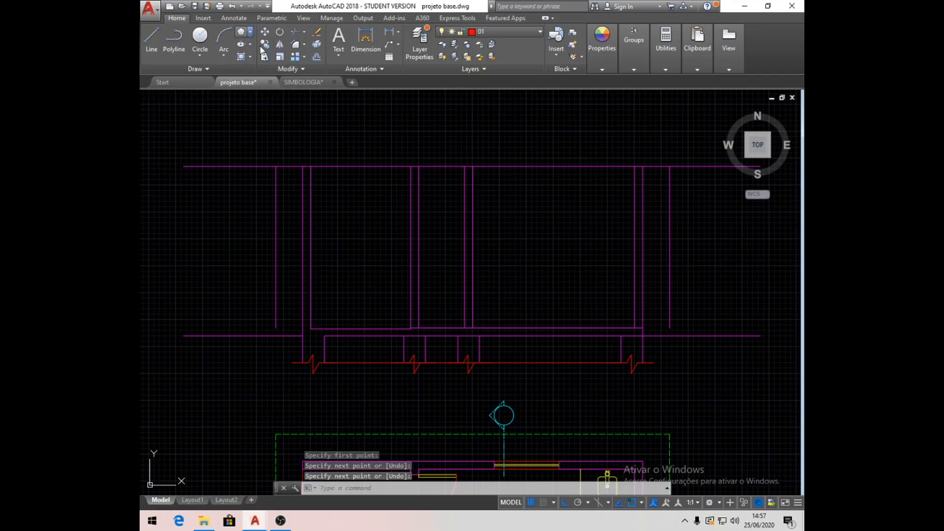
click(183, 336)
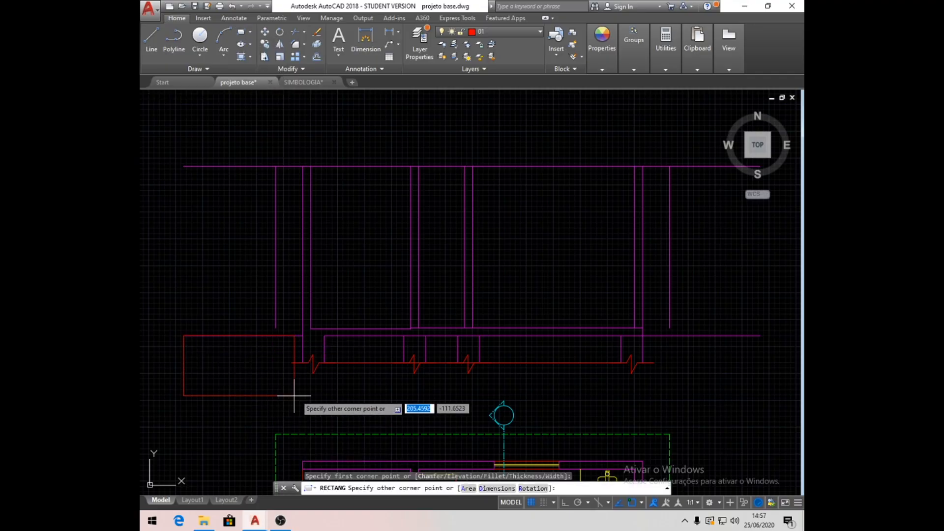
click(302, 362)
key(Return)
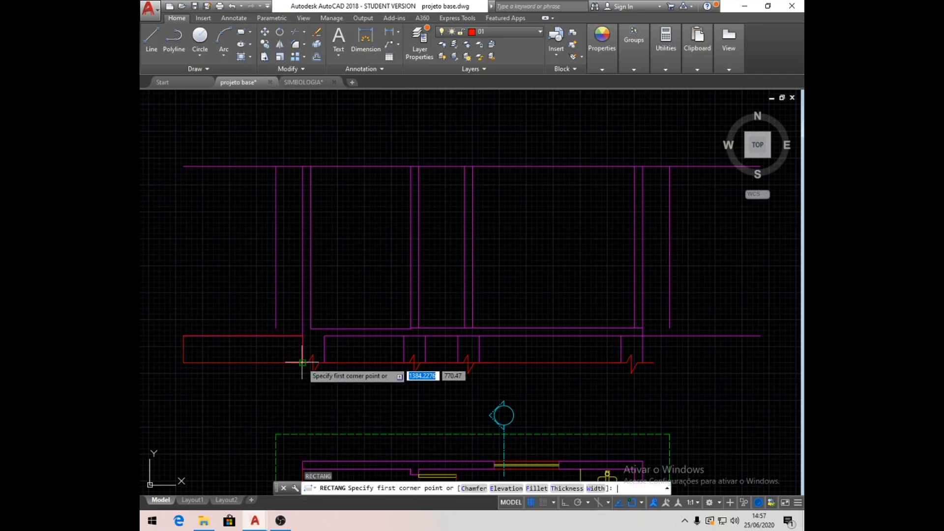
click(760, 336)
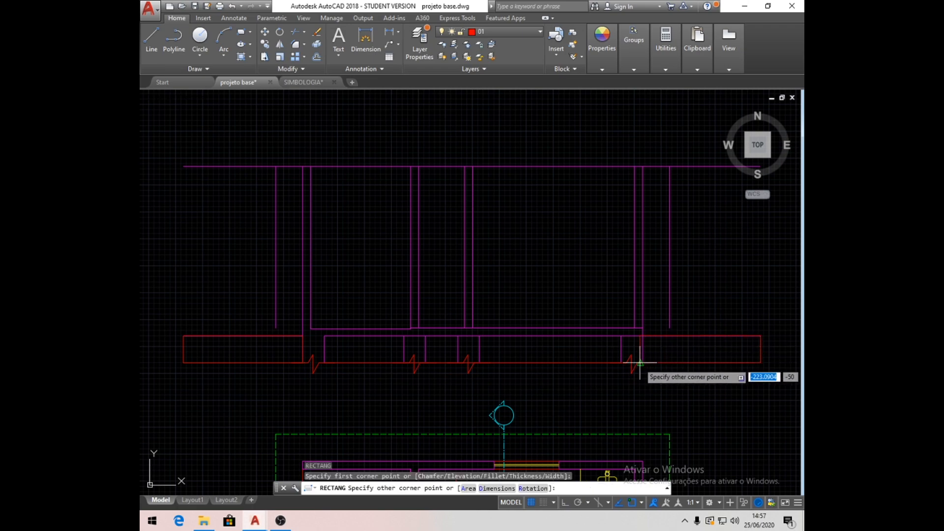
click(643, 363)
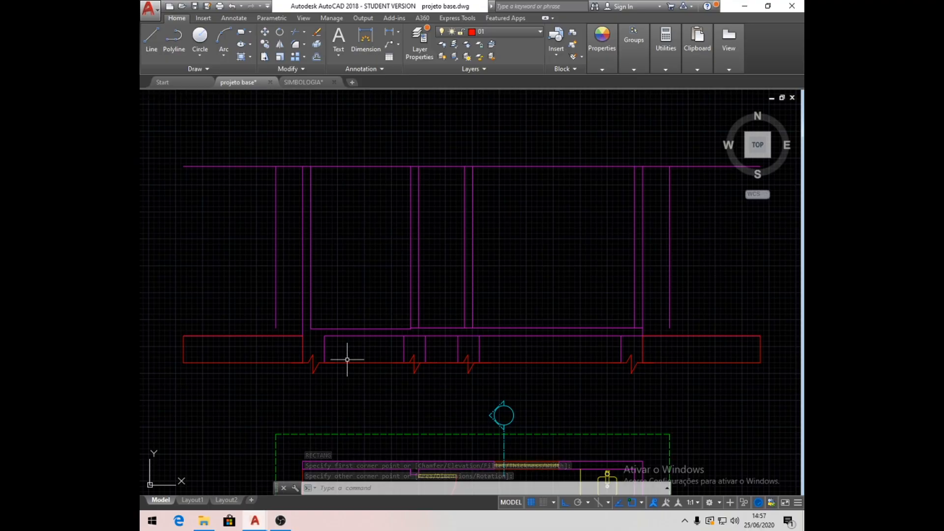
- Hatch the left outer ground rectangle with the EARTH pattern at a 45-degree angle
click(250, 58)
click(260, 73)
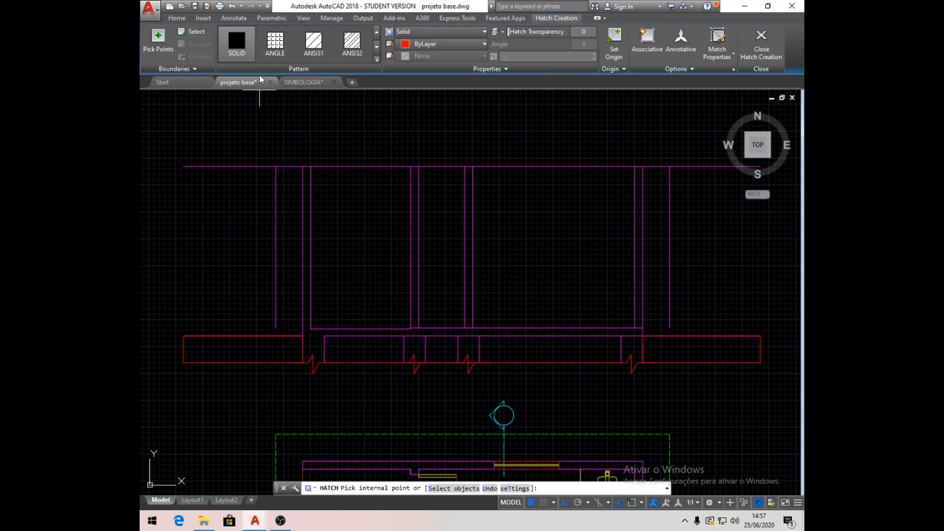
click(376, 58)
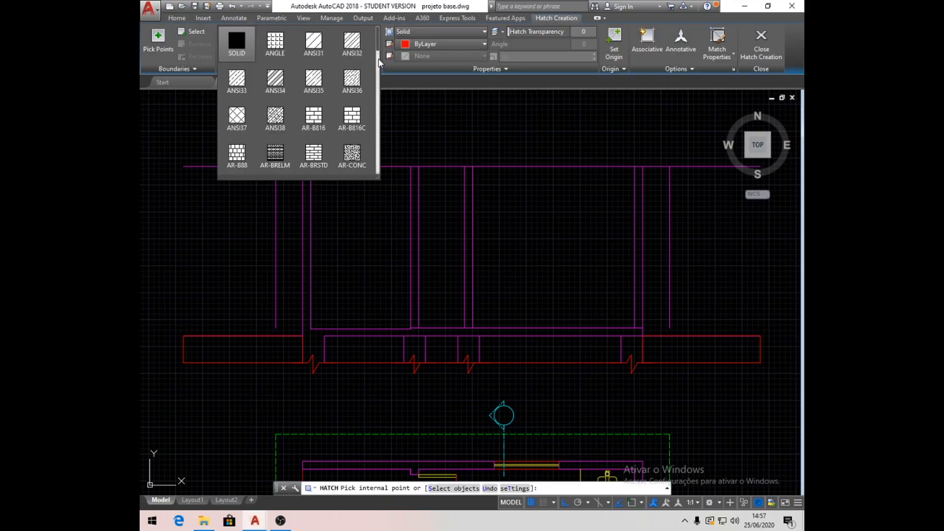
click(378, 58)
mouse_move(378, 63)
mouse_down()
mouse_move(378, 43)
mouse_move(380, 53)
mouse_up()
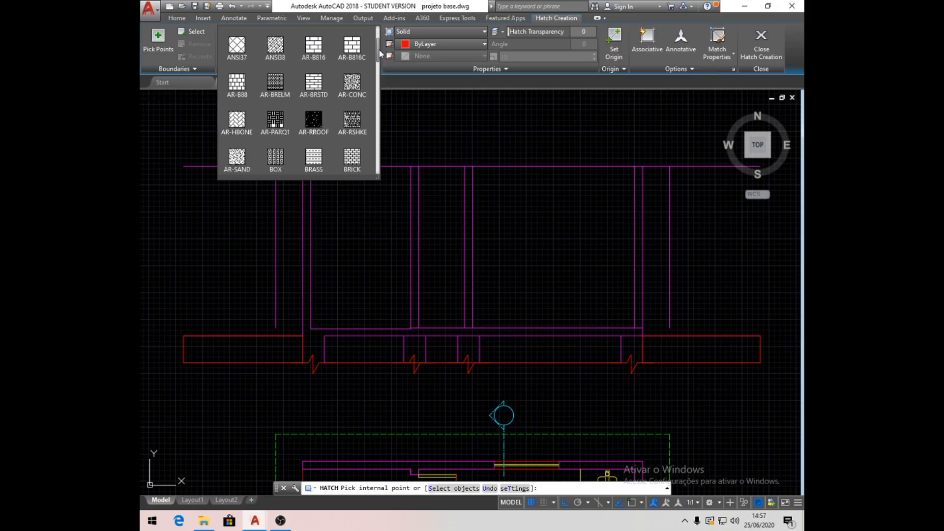
drag(379, 50, 383, 71)
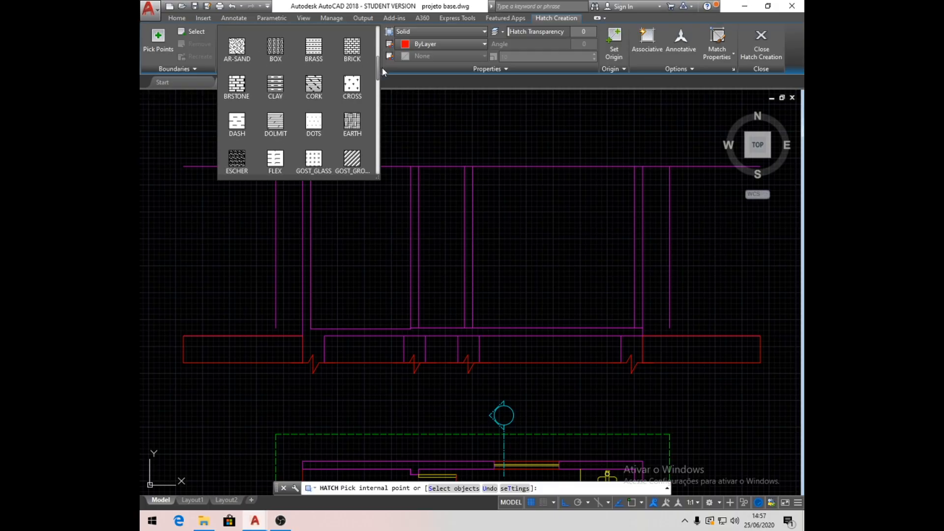
click(355, 123)
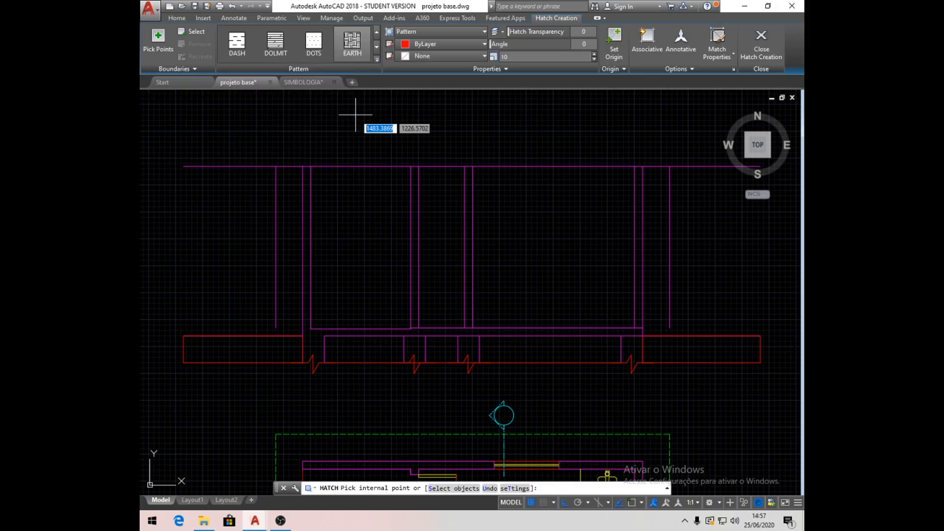
click(275, 350)
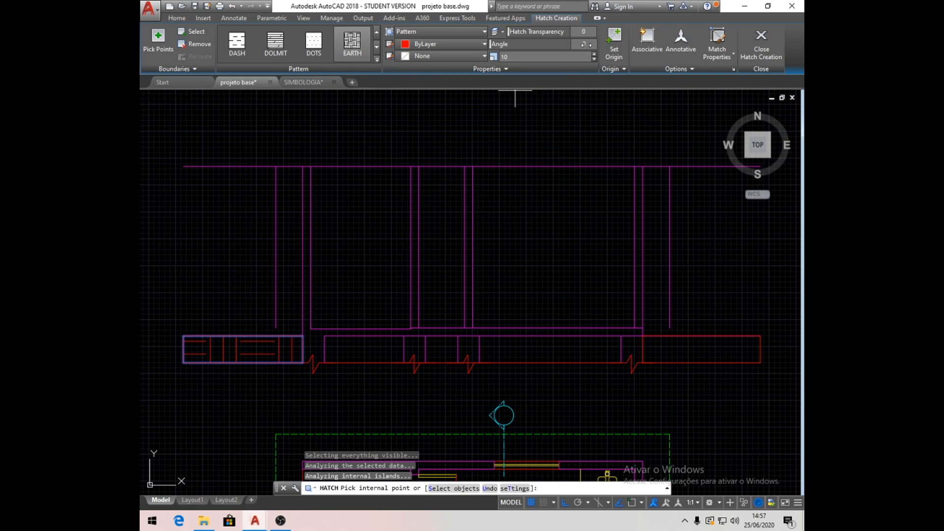
text(45)
key(Return)
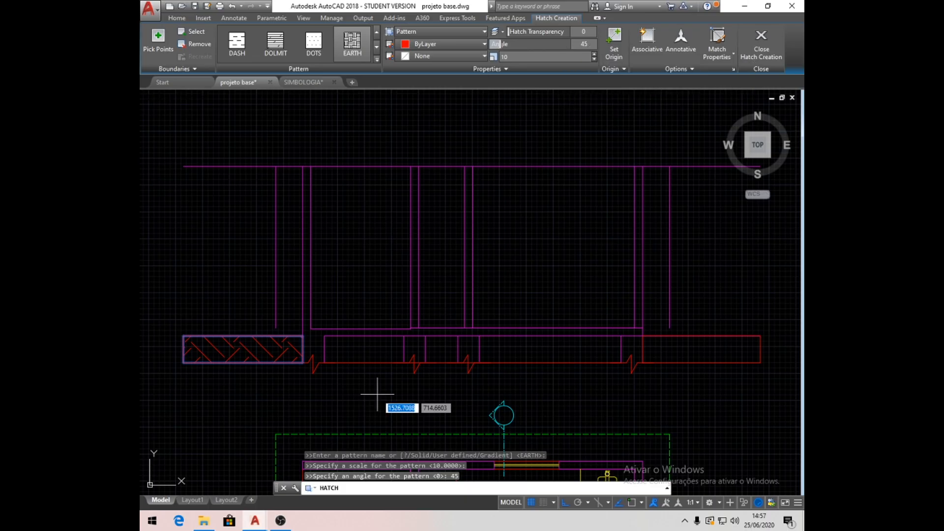
- Apply the same earth hatch to the three spaces between the footings and to the right outer rectangle
click(364, 349)
click(439, 347)
click(539, 351)
click(688, 349)
key(Return)
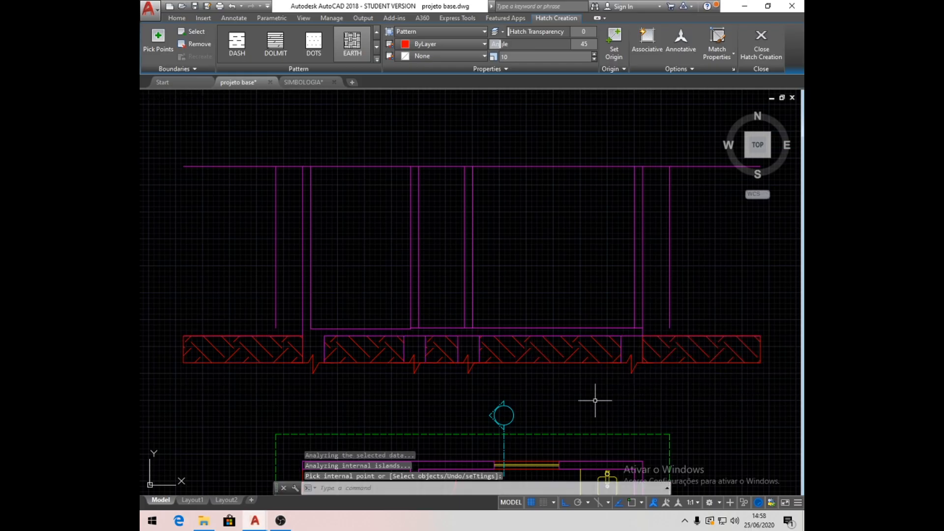
- Delete the auxiliary line under the footings and both outer rectangles, keeping the earth hatches
click(363, 364)
key(Delete)
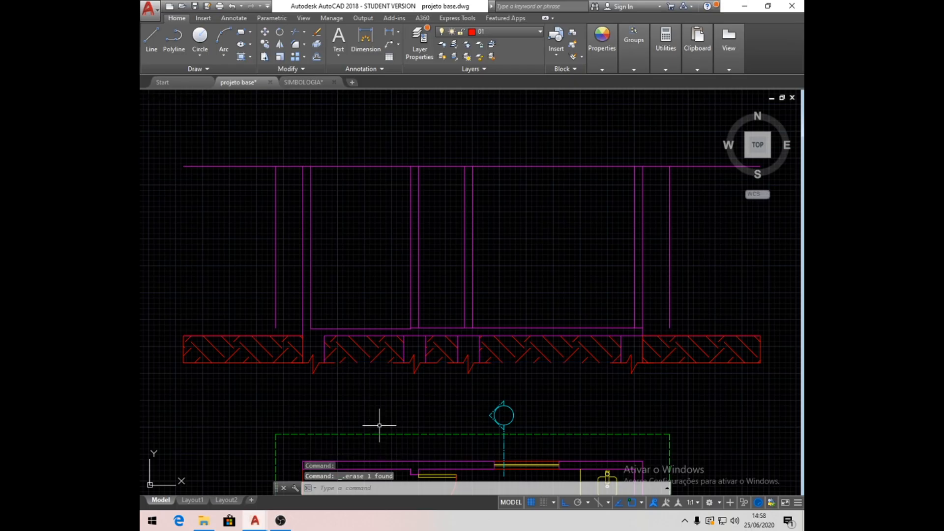
click(264, 364)
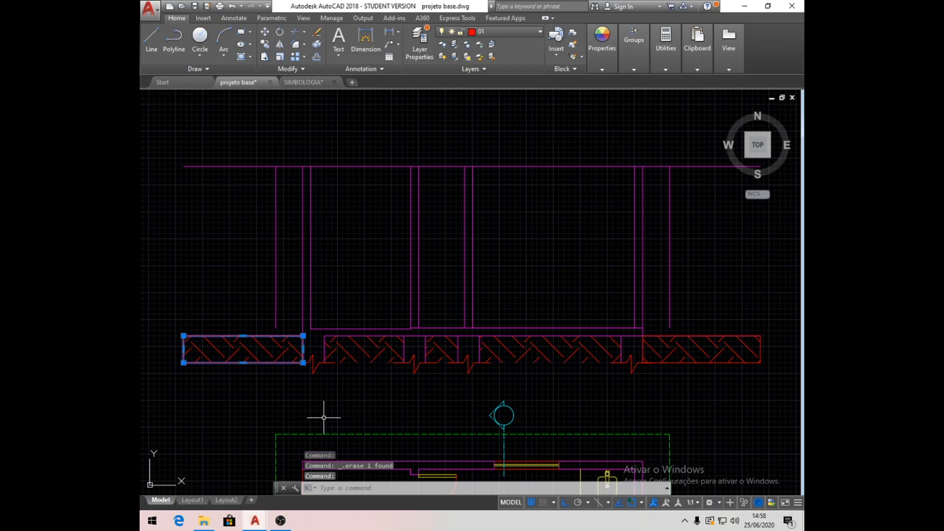
key(Delete)
click(685, 364)
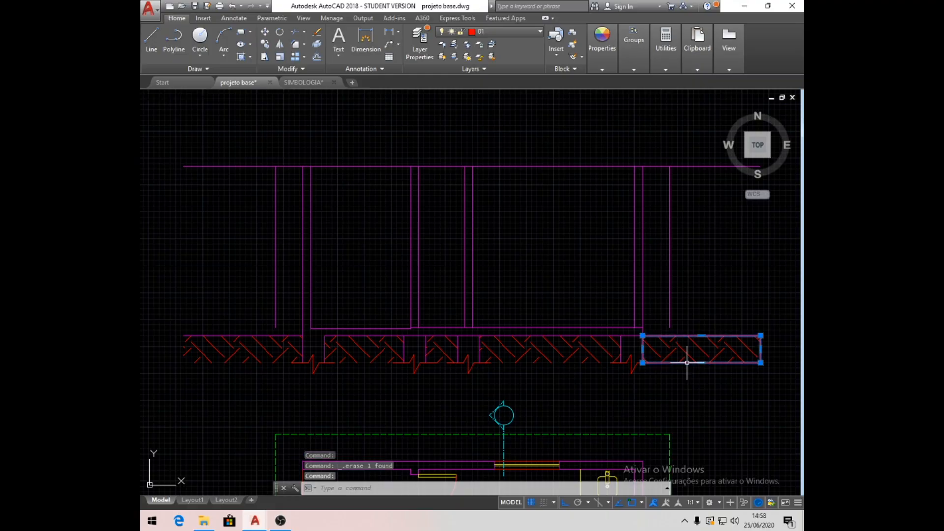
key(Delete)
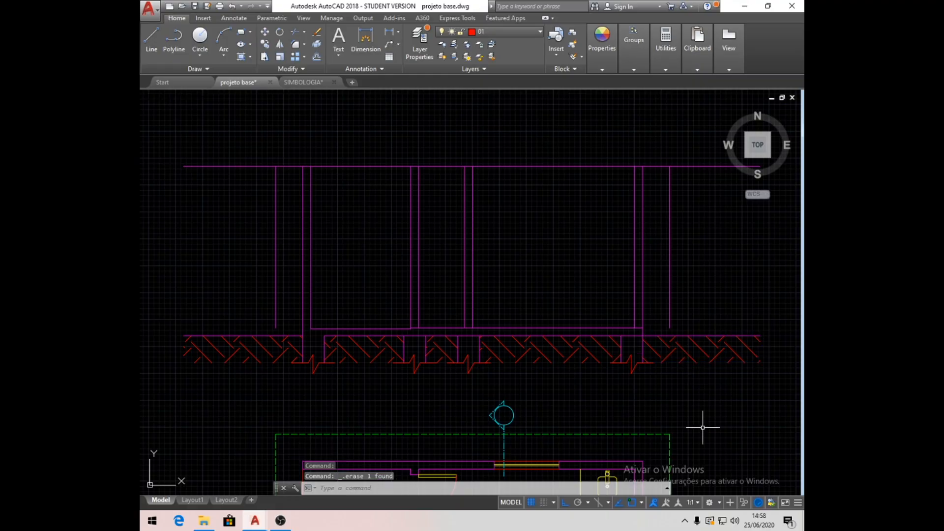
- Measure the width of the roof plan along its lower edge
scroll(703, 427, down, 3)
mouse_move(652, 372)
middle_down()
mouse_move(594, 372)
mouse_move(523, 355)
middle_up()
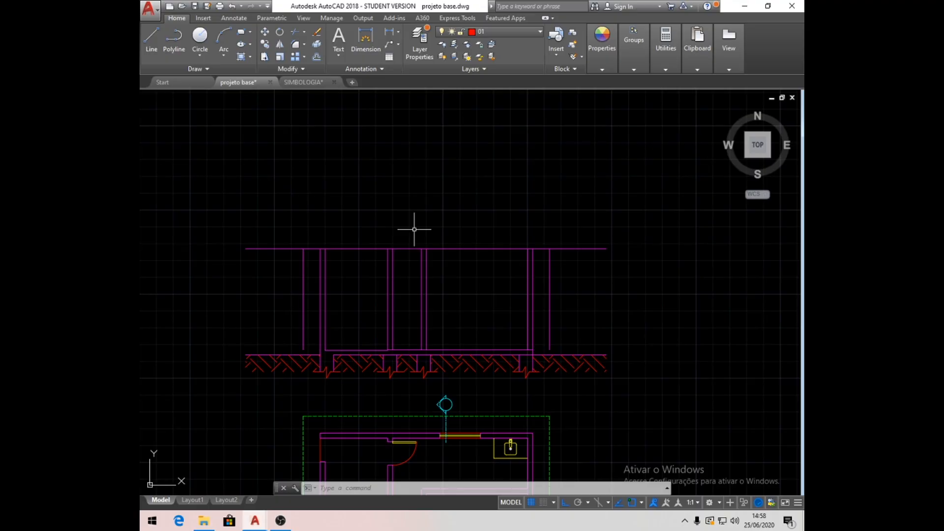
scroll(414, 229, down, 4)
middle_drag(526, 200, 421, 248)
scroll(467, 242, up, 5)
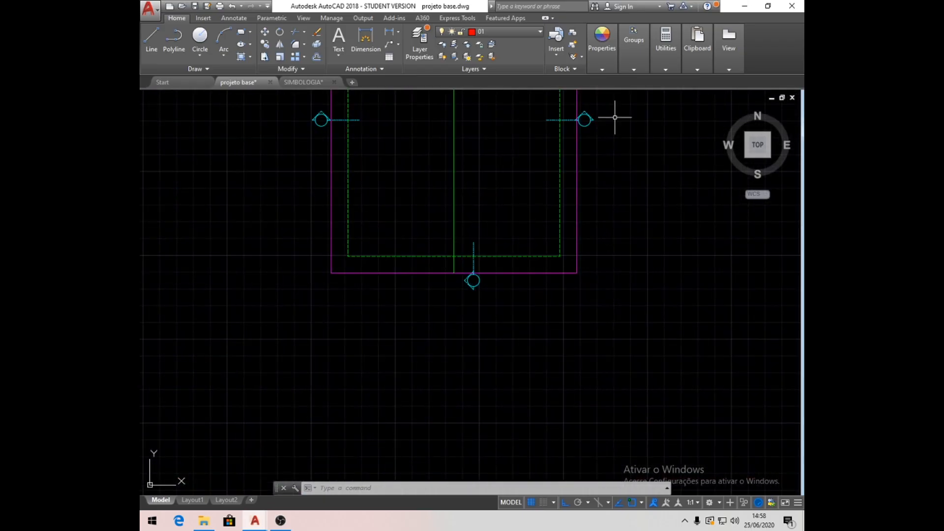
click(673, 64)
click(666, 98)
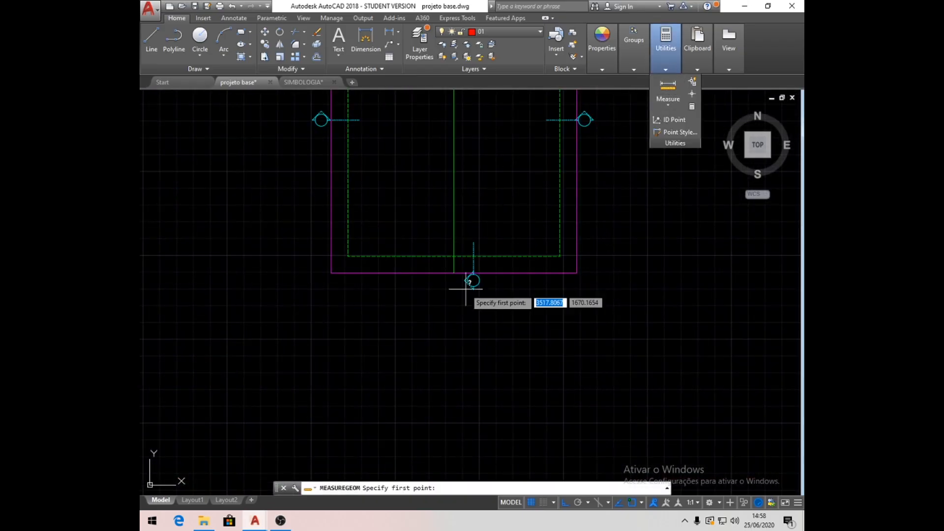
click(341, 276)
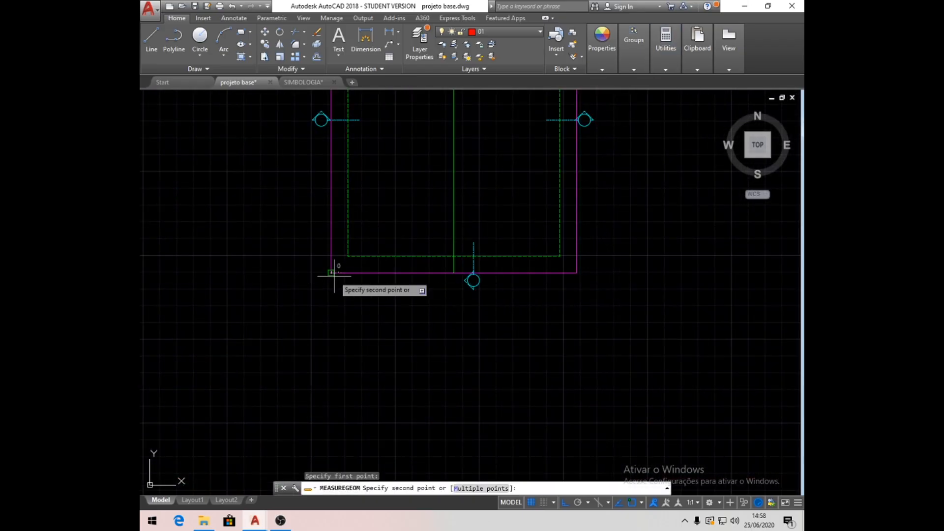
click(576, 272)
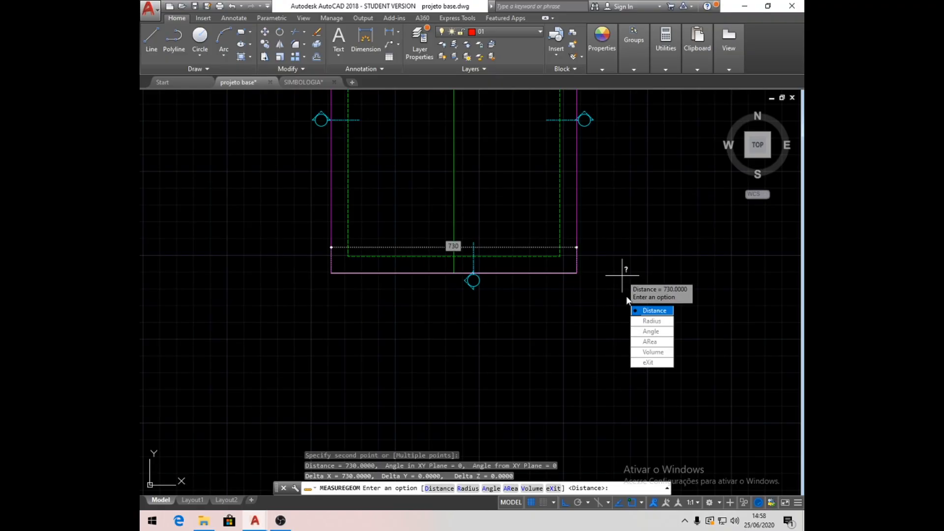
key(Escape)
key(Escape)
key(Escape)
- Draw a closed slope triangle beside the section, with a 100-unit horizontal base, a 25-unit vertical side and the connecting sloped line
mouse_move(527, 247)
middle_down()
mouse_move(523, 274)
mouse_move(575, 249)
middle_up()
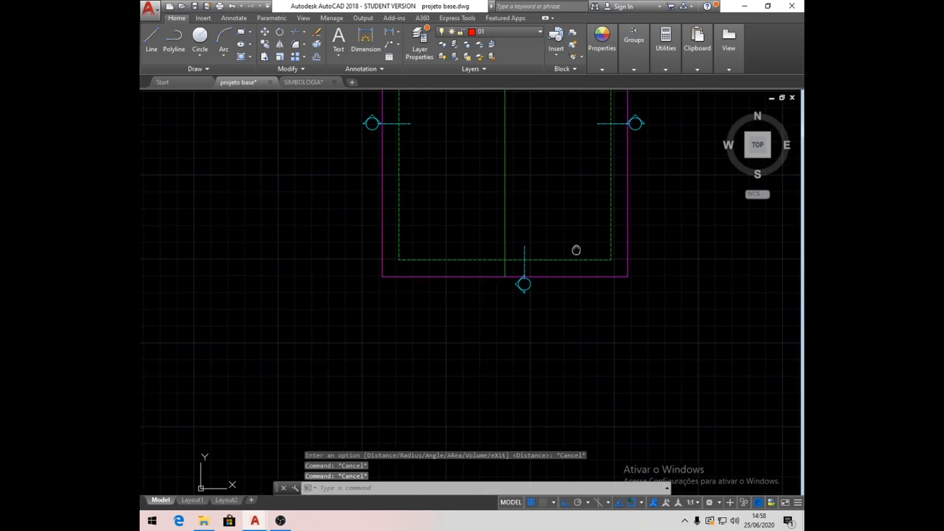
scroll(575, 249, down, 4)
scroll(312, 375, up, 2)
mouse_move(312, 375)
middle_down()
mouse_move(388, 314)
mouse_move(391, 291)
middle_up()
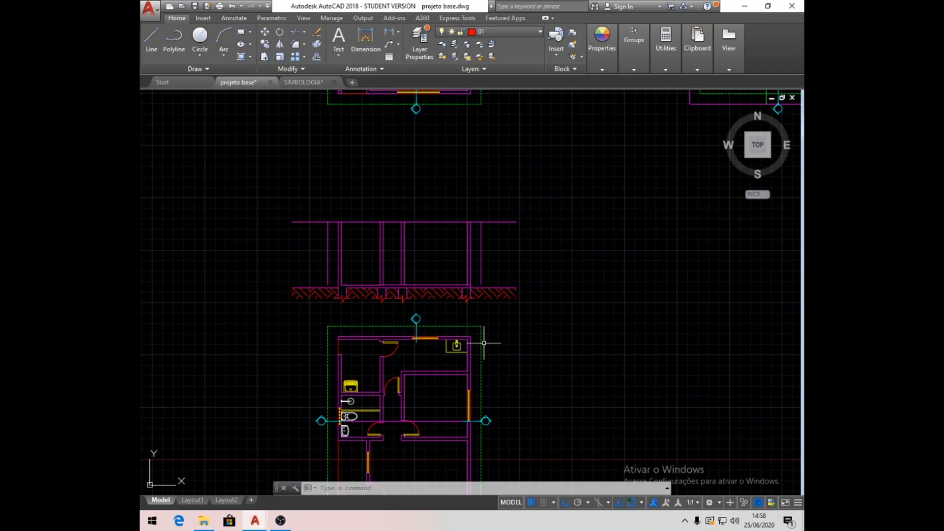
click(153, 46)
click(556, 369)
text(100)
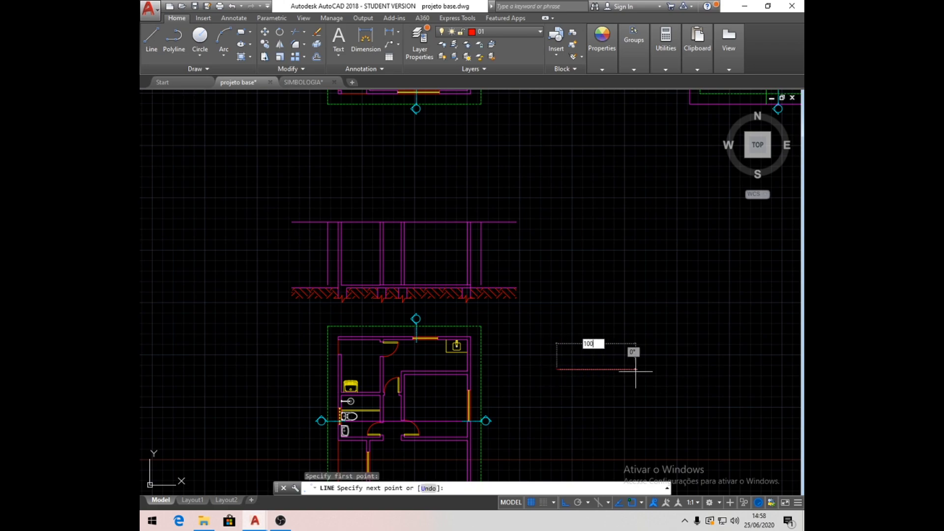
key(Return)
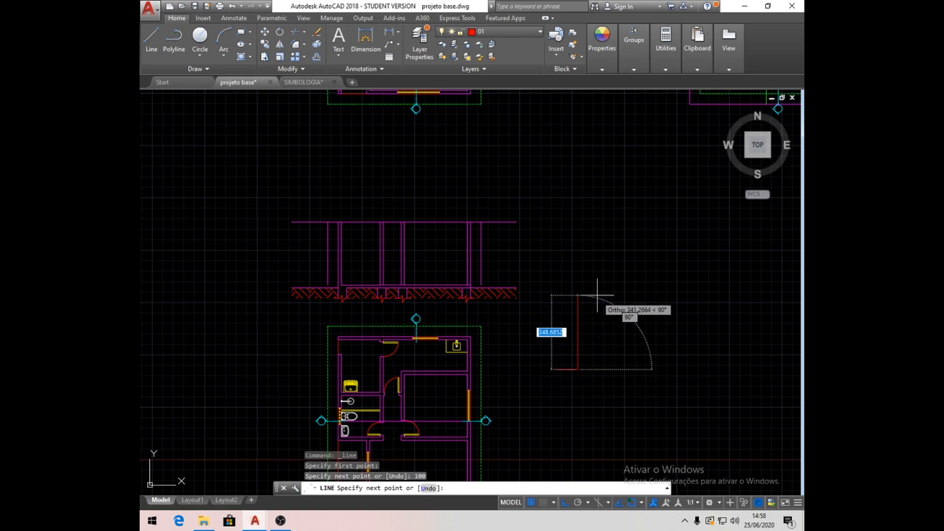
scroll(569, 368, up, 3)
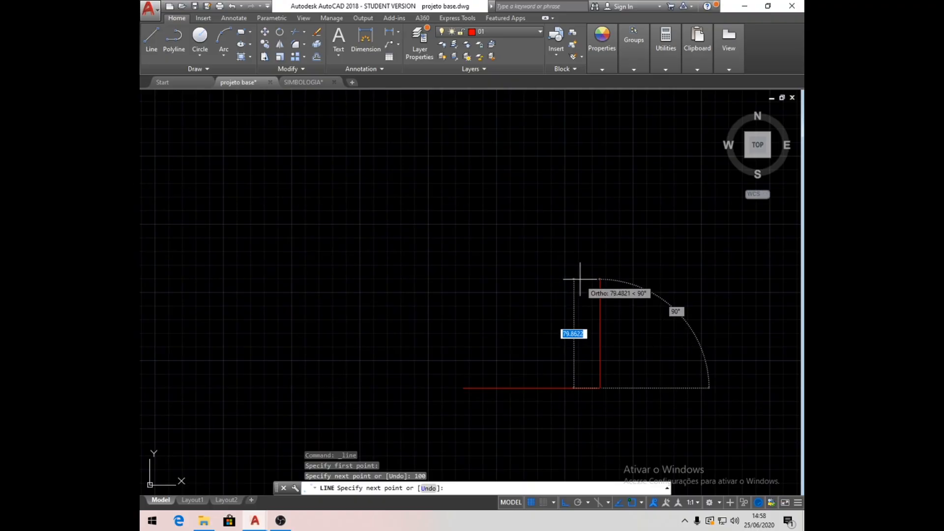
text(25)
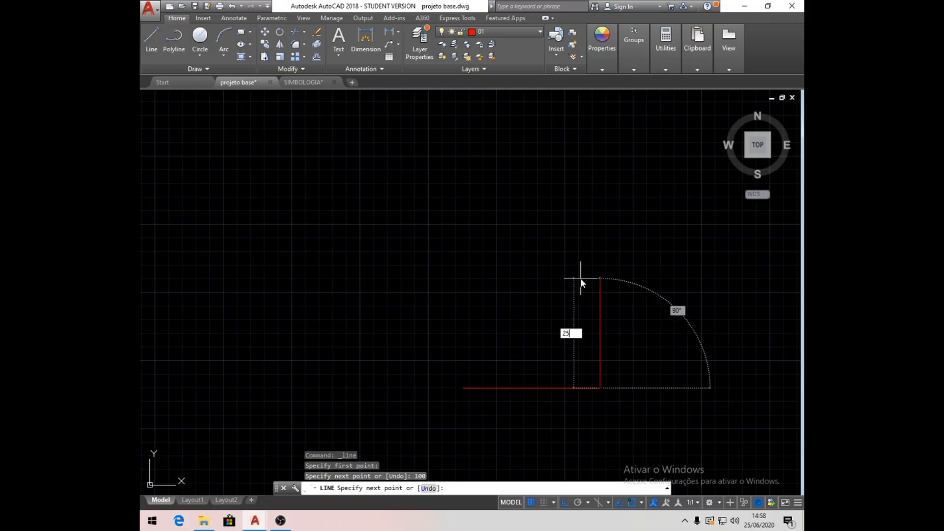
key(Return)
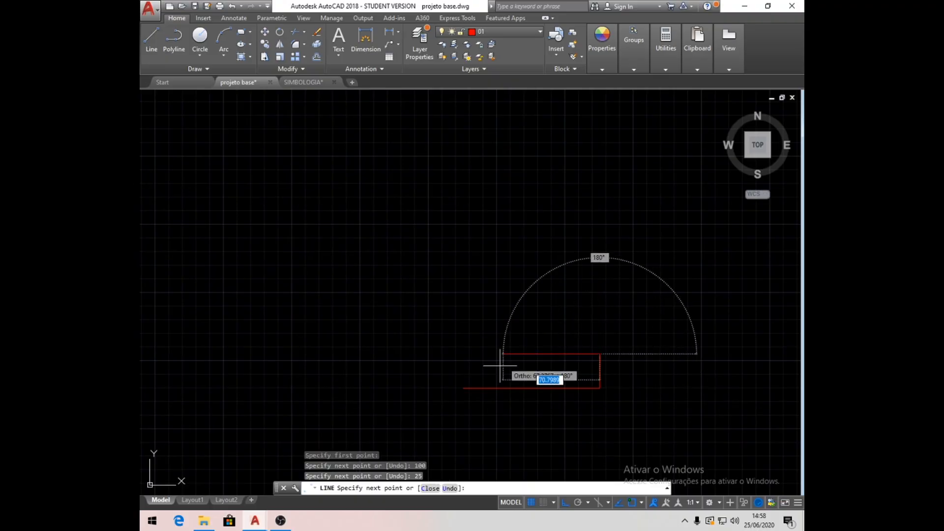
click(464, 389)
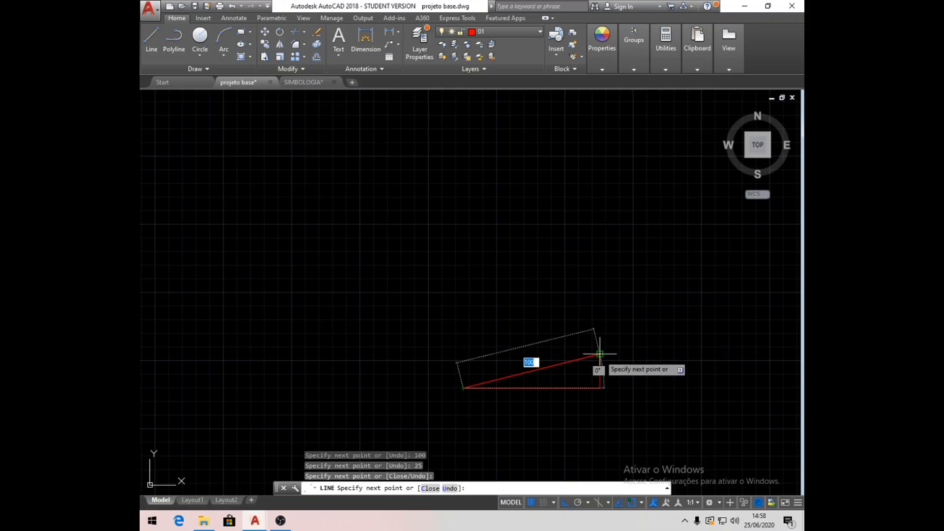
key(Escape)
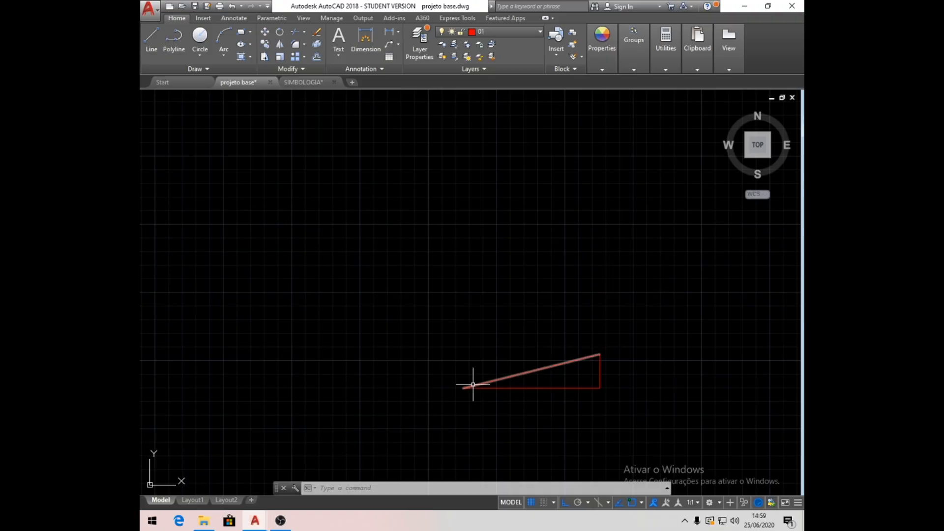
- Move the triangle's sloped line by its lower end onto the top of the section's left outer eave line
scroll(621, 364, down, 4)
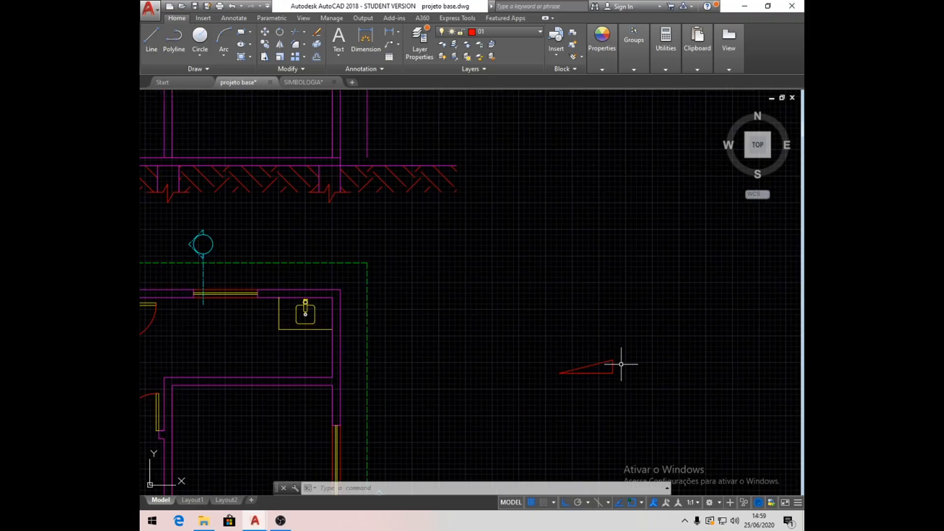
click(264, 33)
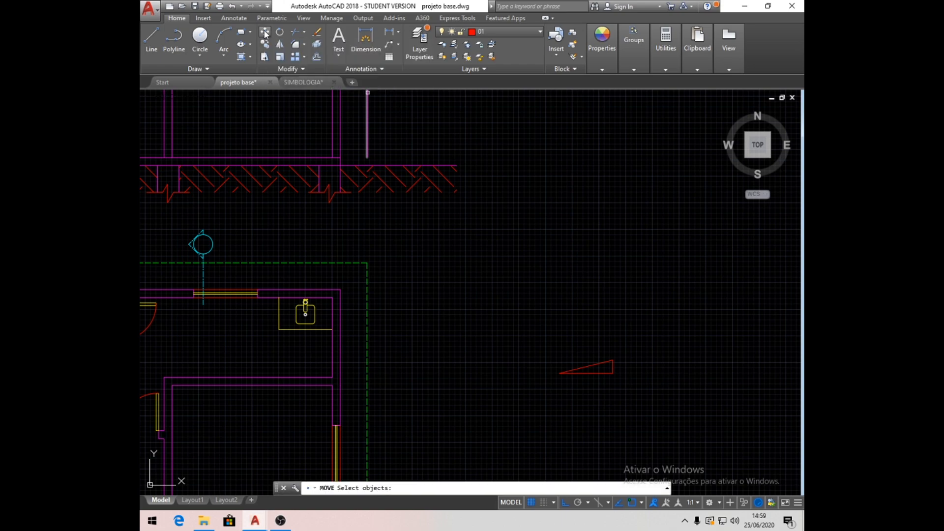
click(601, 362)
scroll(559, 378, down, 2)
key(Return)
click(559, 377)
scroll(647, 285, down, 2)
scroll(393, 169, up, 5)
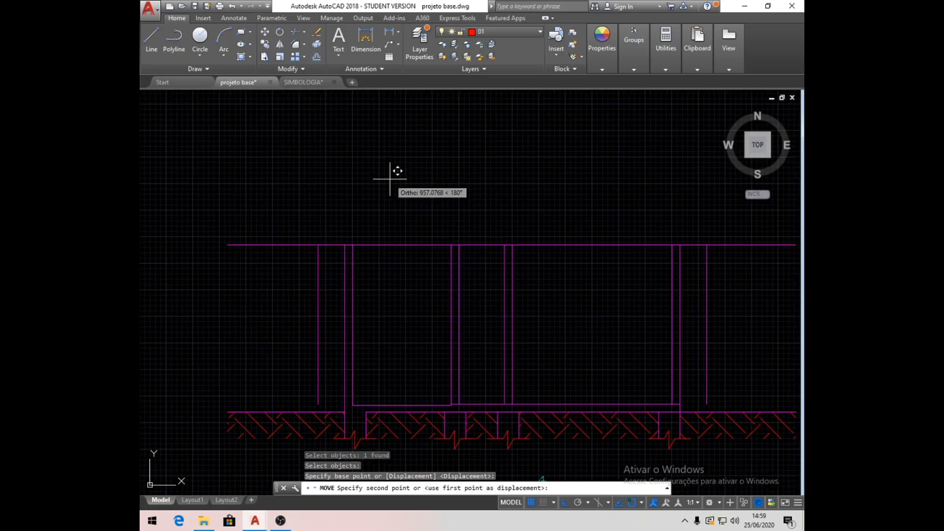
click(318, 245)
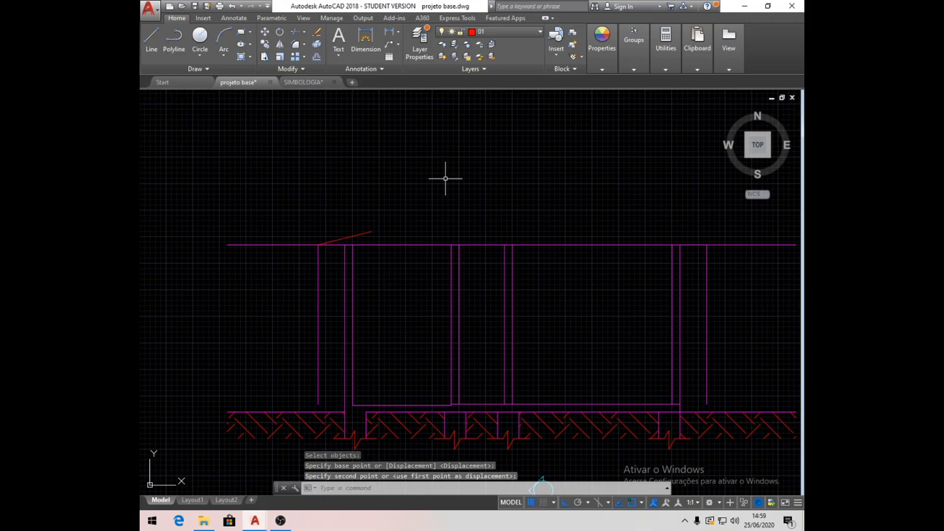
- Replace the long horizontal line above the walls with a line joining the tops of the two outer eave lines
scroll(339, 250, down, 2)
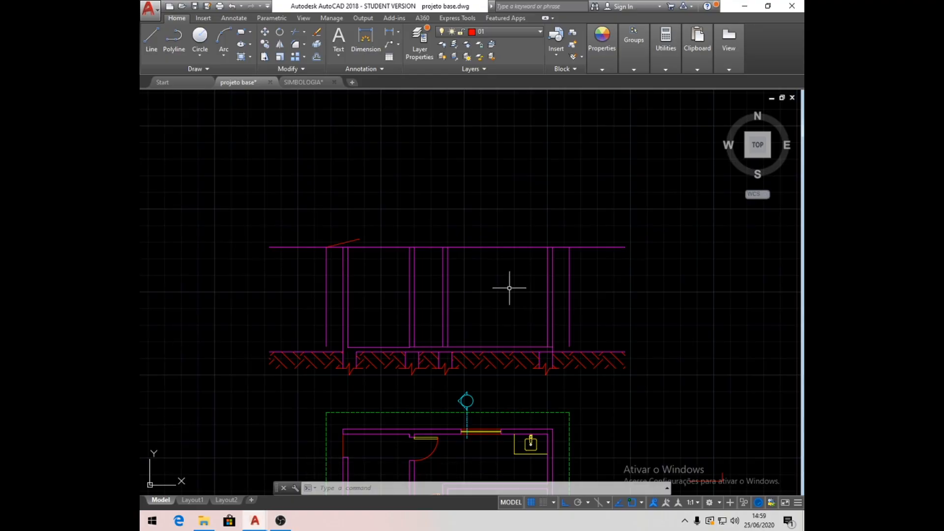
click(318, 248)
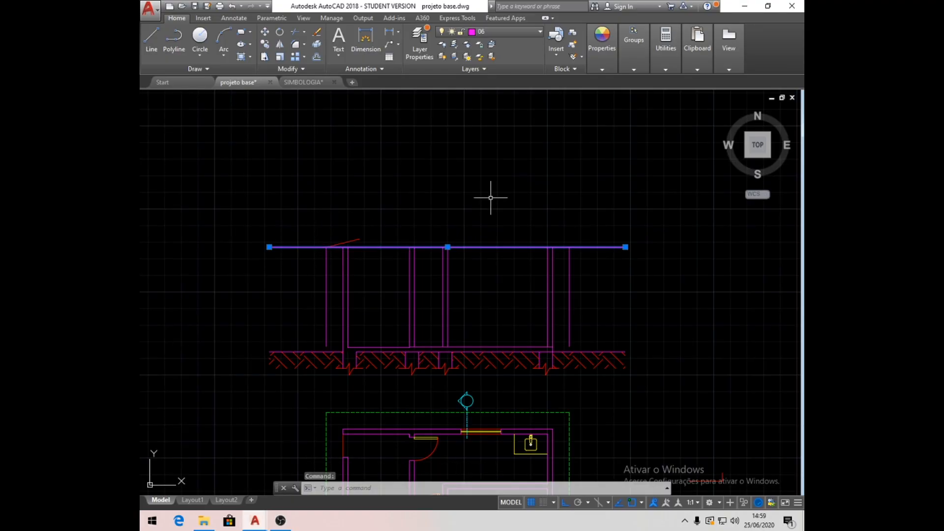
key(Delete)
click(152, 34)
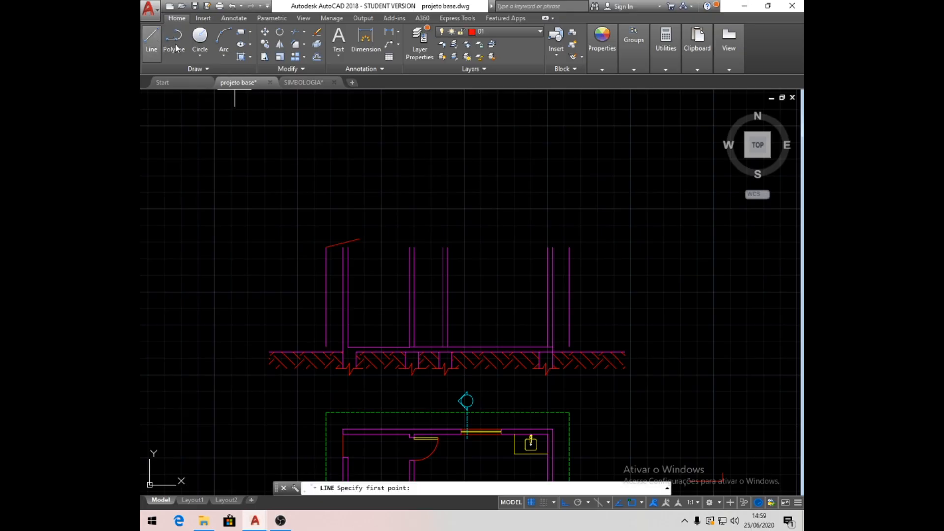
click(326, 247)
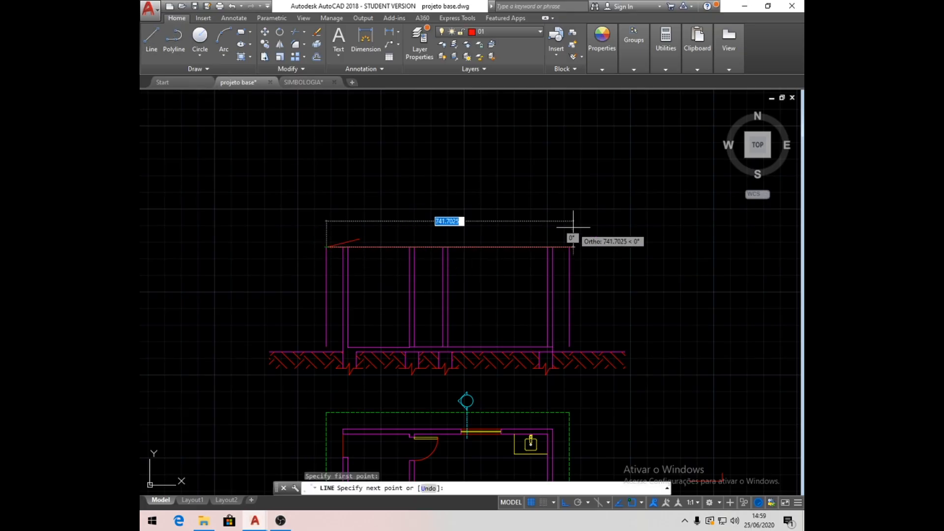
click(569, 247)
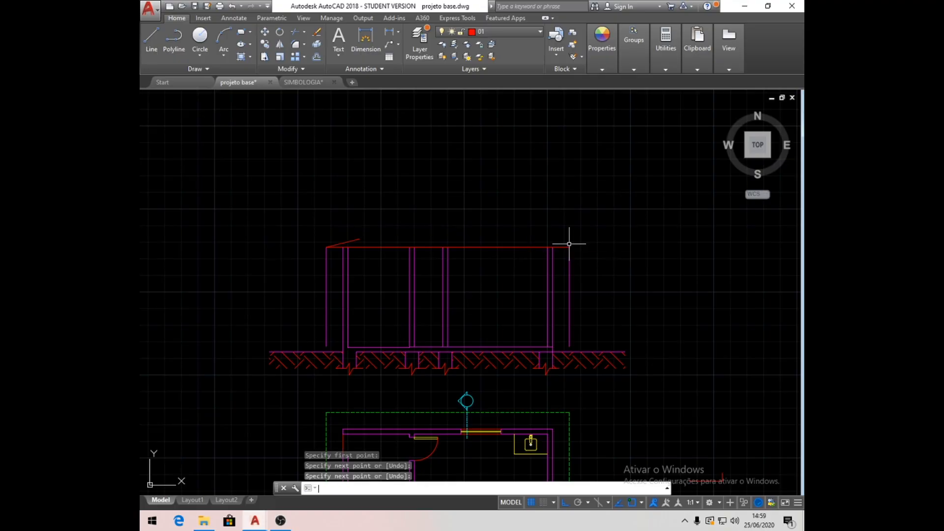
key(Return)
- Draw a vertical auxiliary line about 203 units tall upward from the midpoint of the roof's base line
click(158, 51)
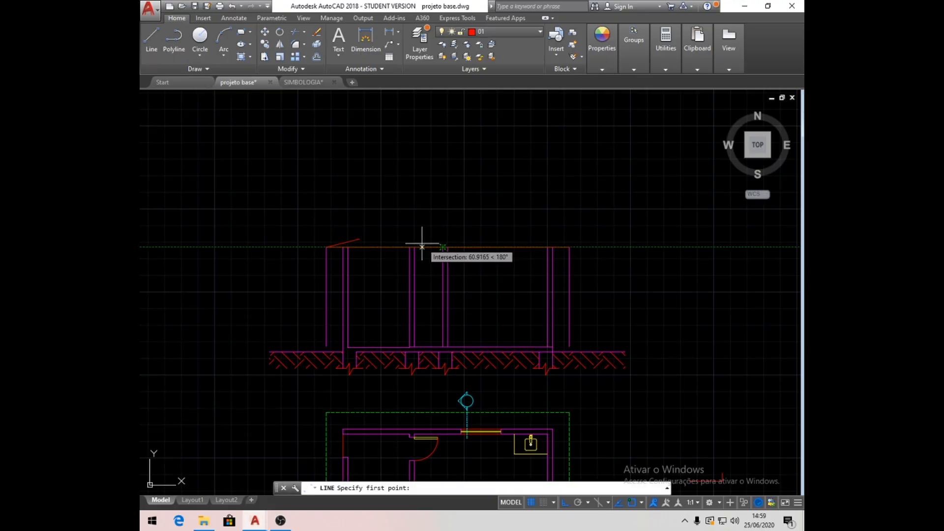
scroll(443, 241, up, 5)
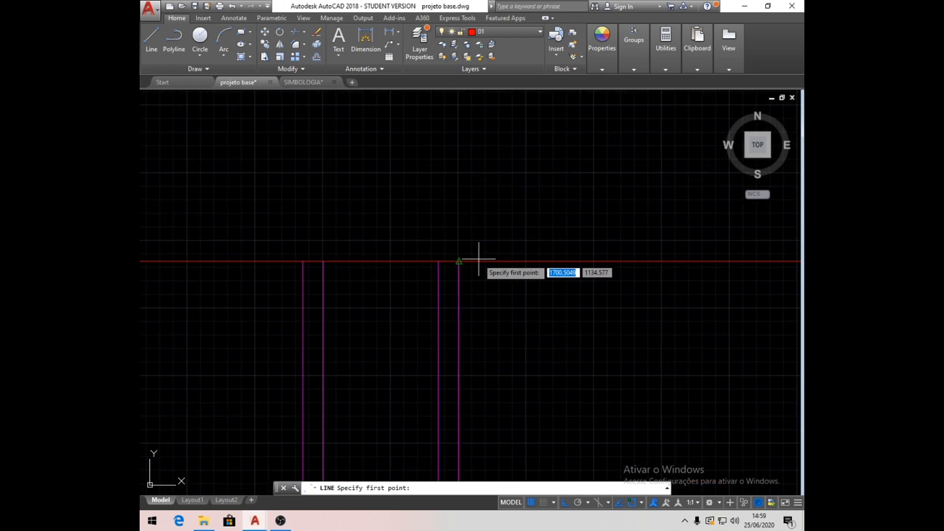
click(459, 261)
scroll(457, 207, down, 3)
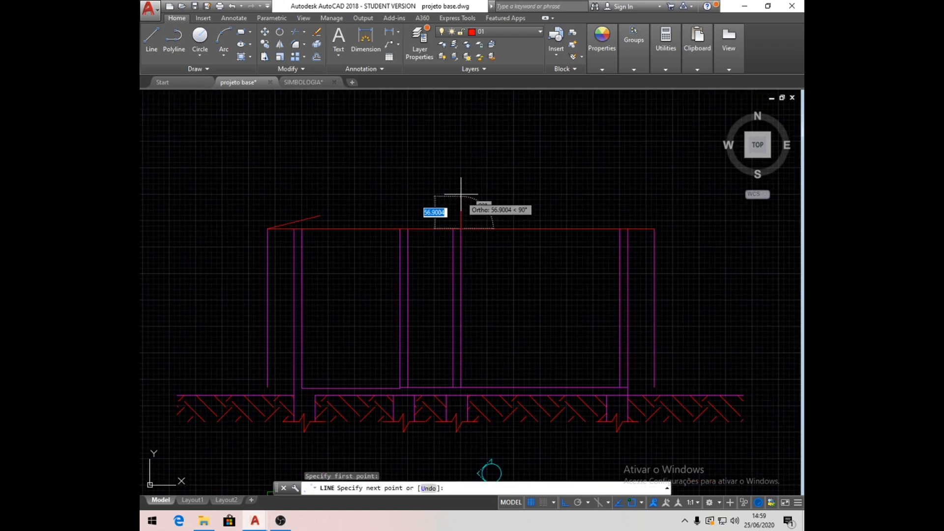
click(471, 119)
key(Return)
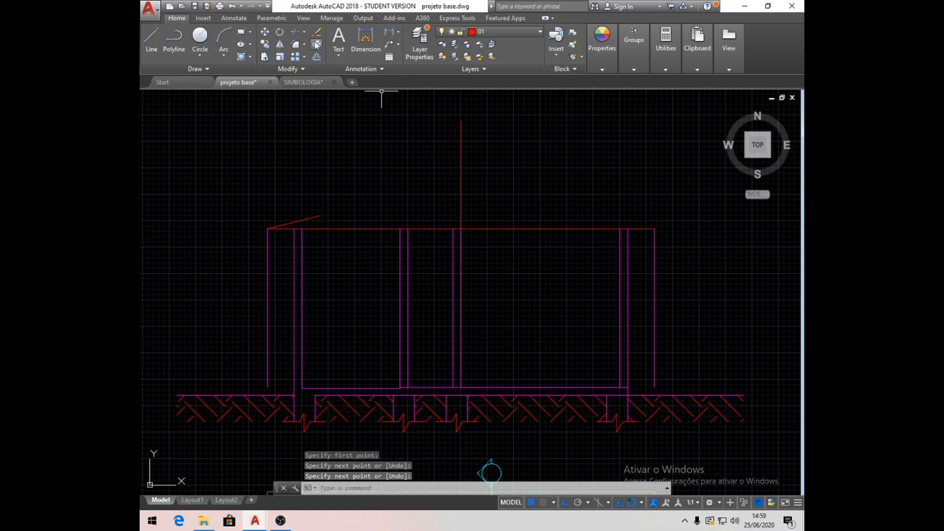
- Extend the sloped roof line to the vertical auxiliary line
click(301, 32)
click(320, 68)
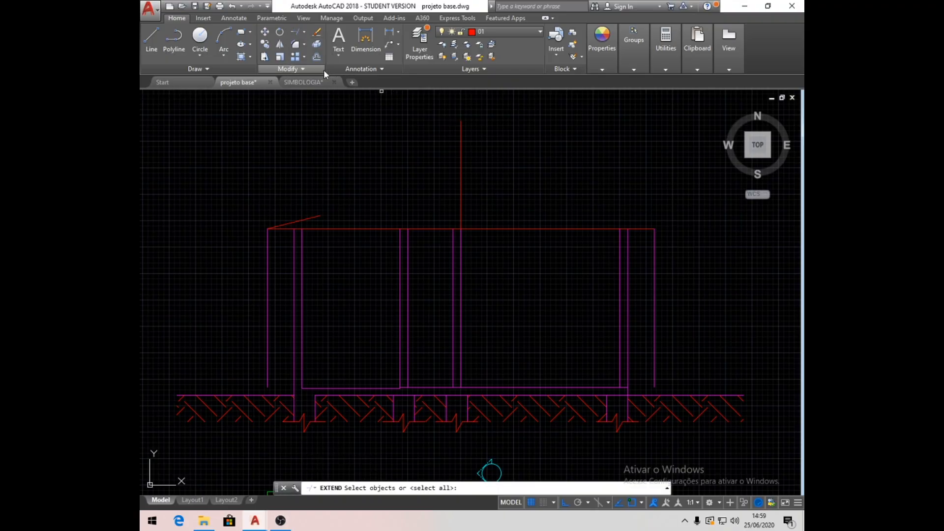
click(461, 175)
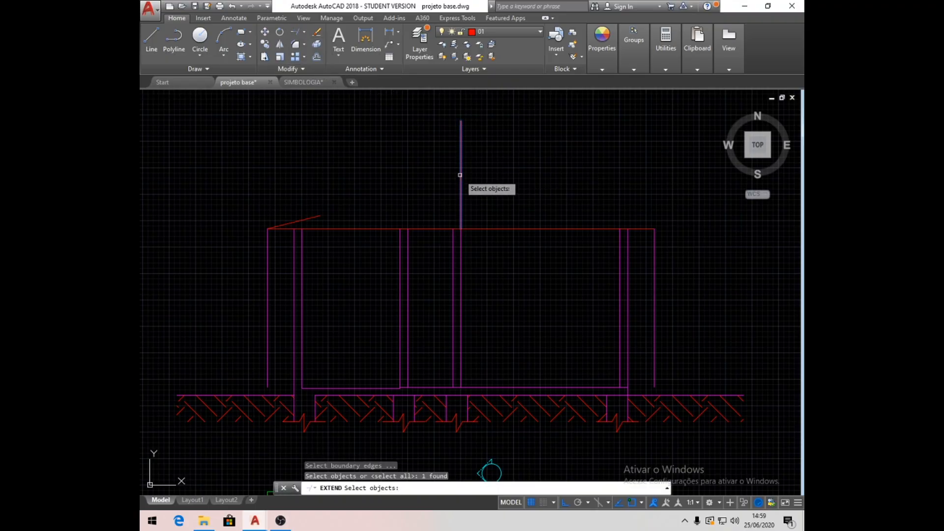
key(Return)
click(322, 213)
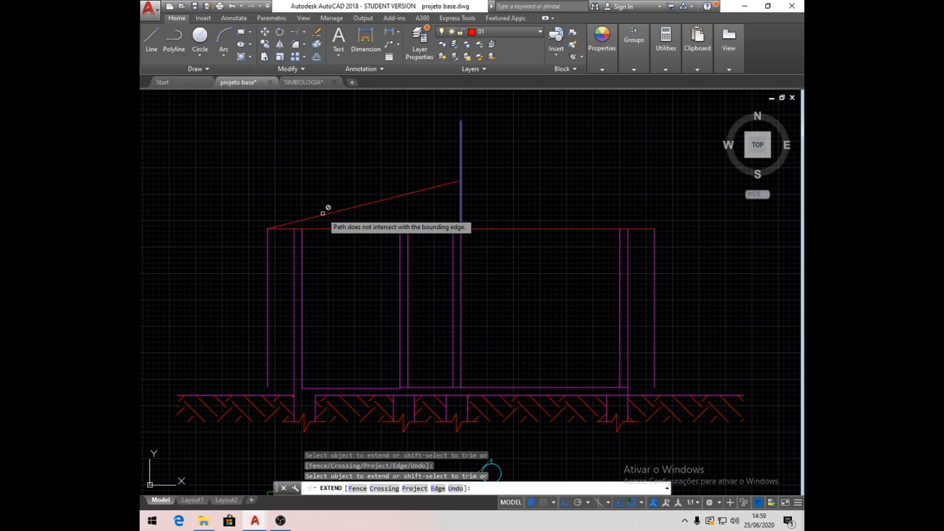
key(Return)
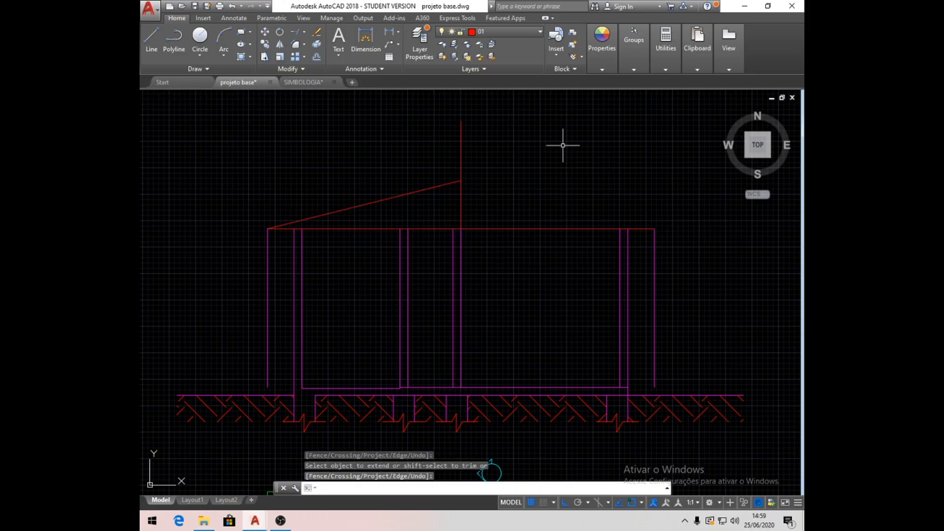
- Mirror the sloped roof line about the vertical auxiliary line, keeping the source line
middle_drag(545, 227, 522, 219)
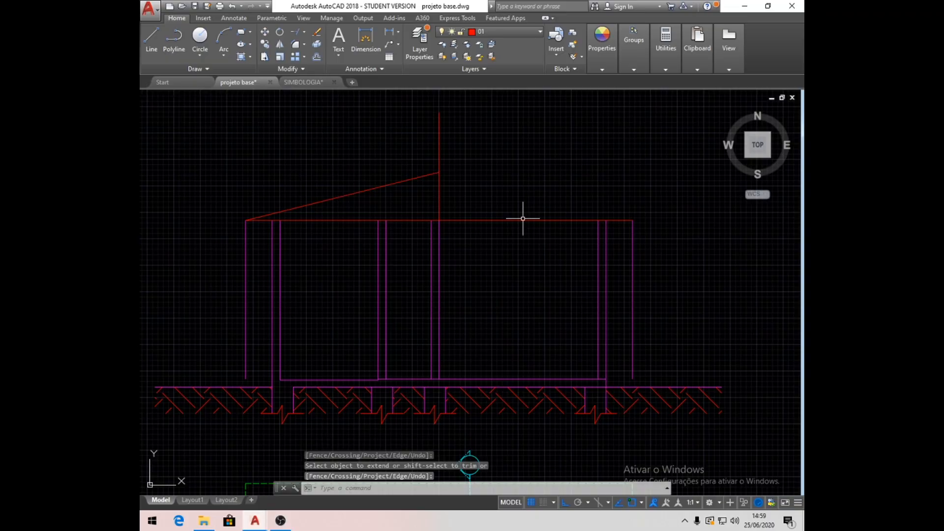
click(280, 45)
click(422, 176)
key(Return)
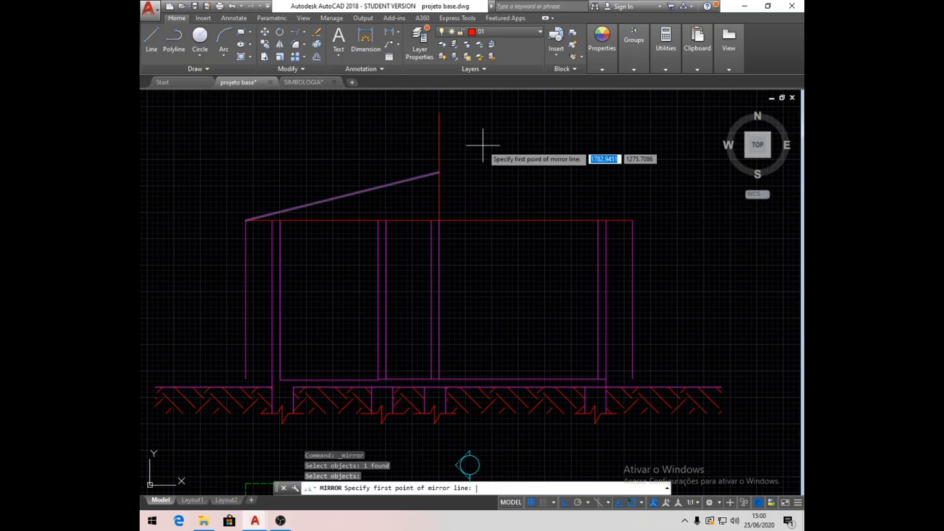
click(439, 112)
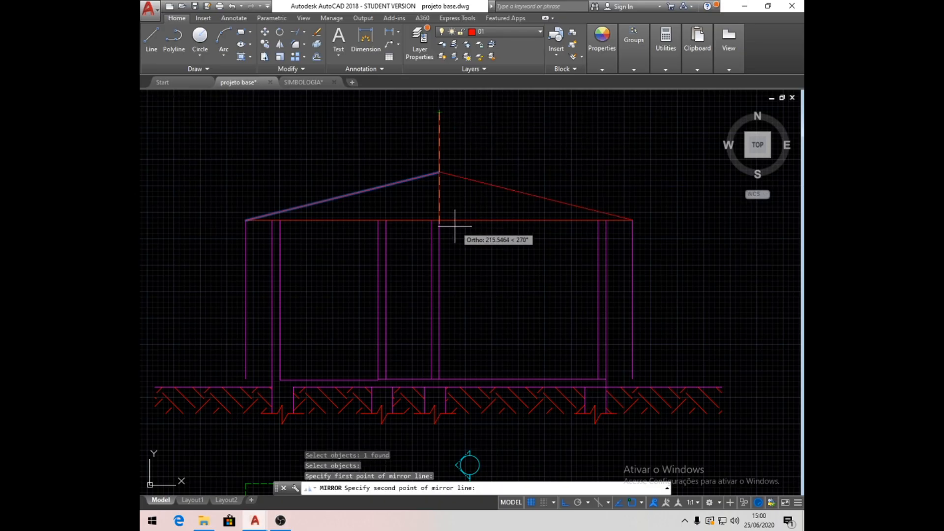
click(441, 221)
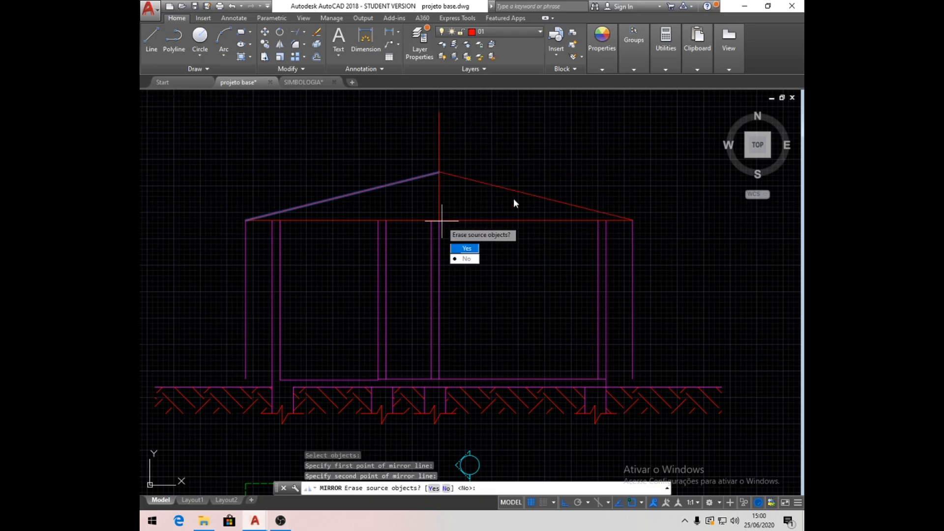
click(472, 263)
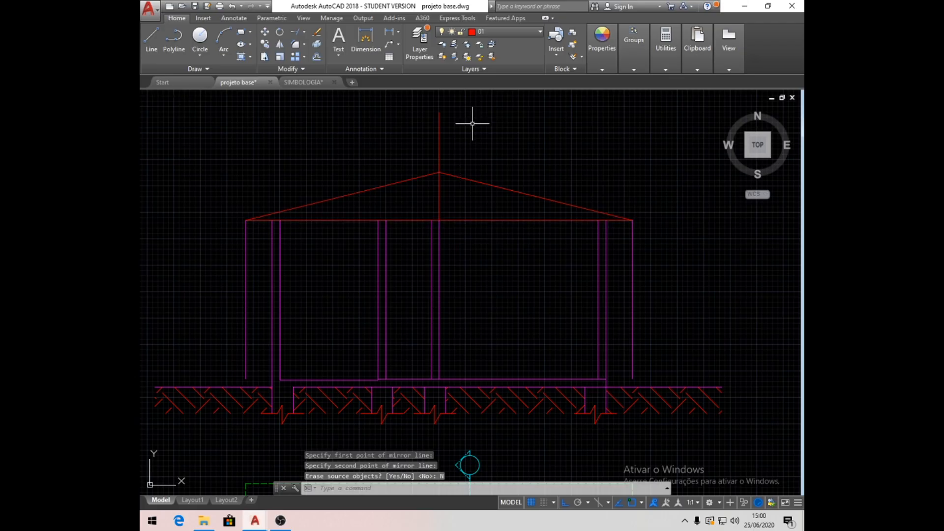
- Delete the vertical auxiliary line at the ridge and the two outer vertical eave lines
click(439, 123)
key(Delete)
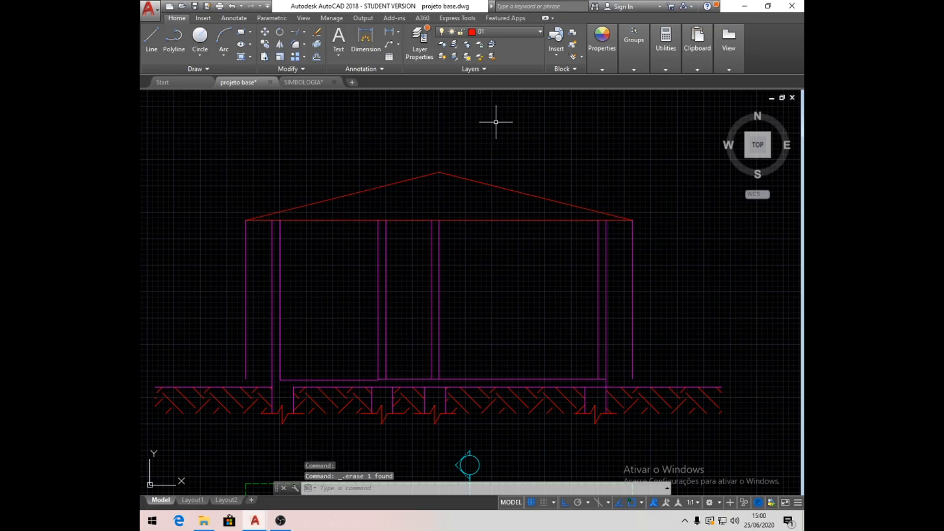
click(246, 236)
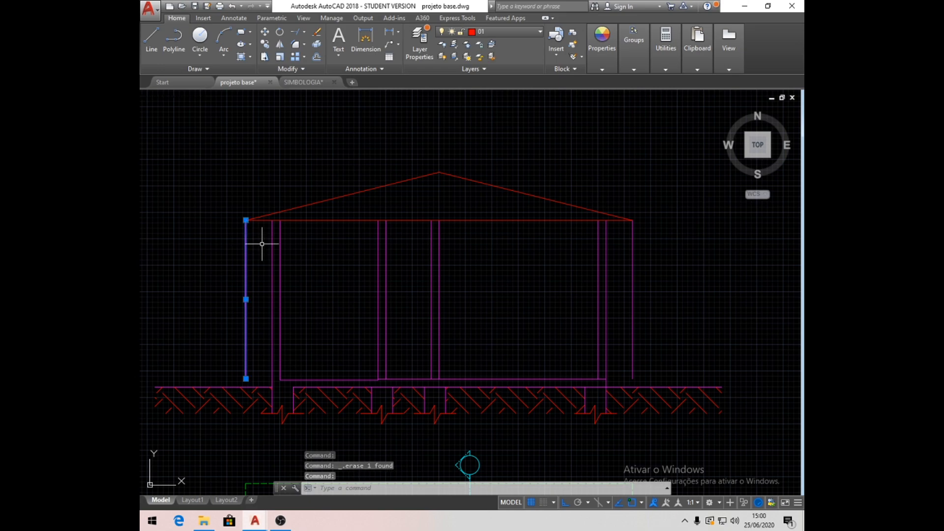
click(634, 266)
key(Delete)
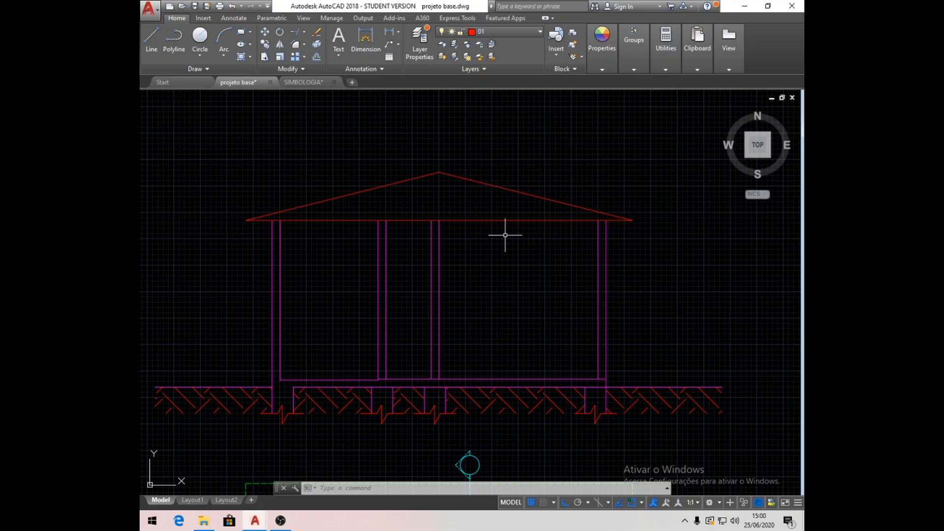
- Put the two sloped roof lines and the roof's base line on layer 06
click(511, 236)
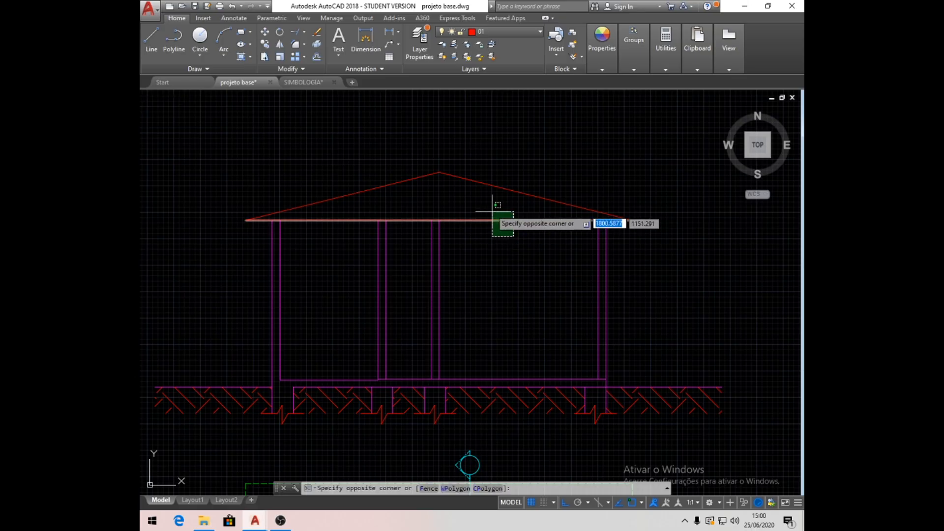
click(445, 164)
click(363, 201)
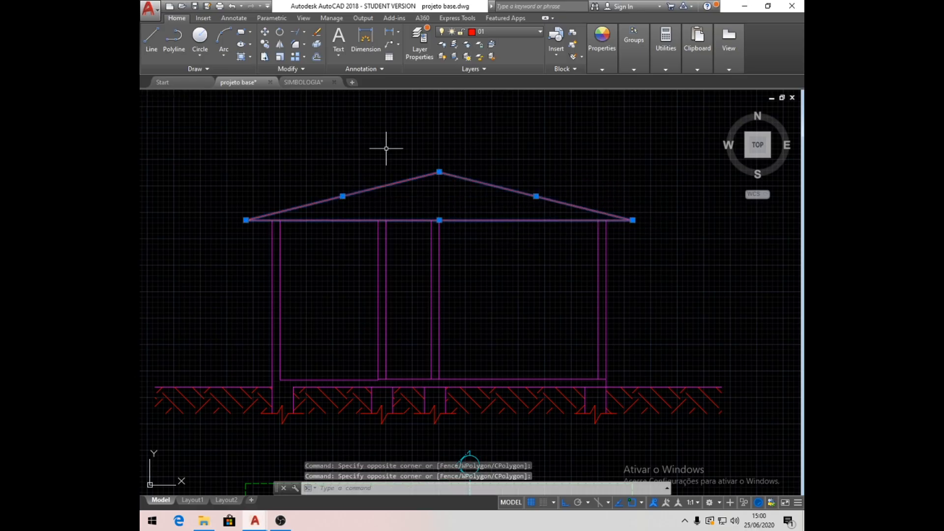
click(540, 31)
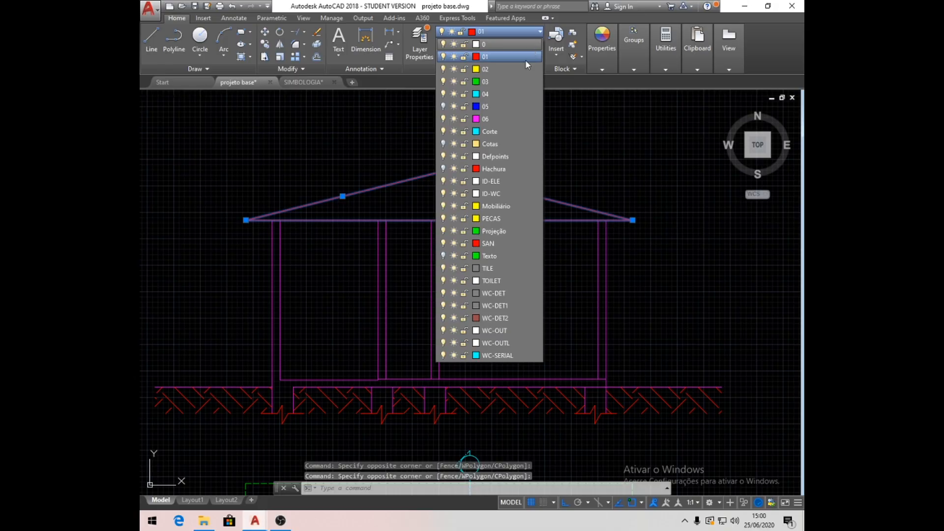
click(499, 118)
key(Escape)
key(Escape)
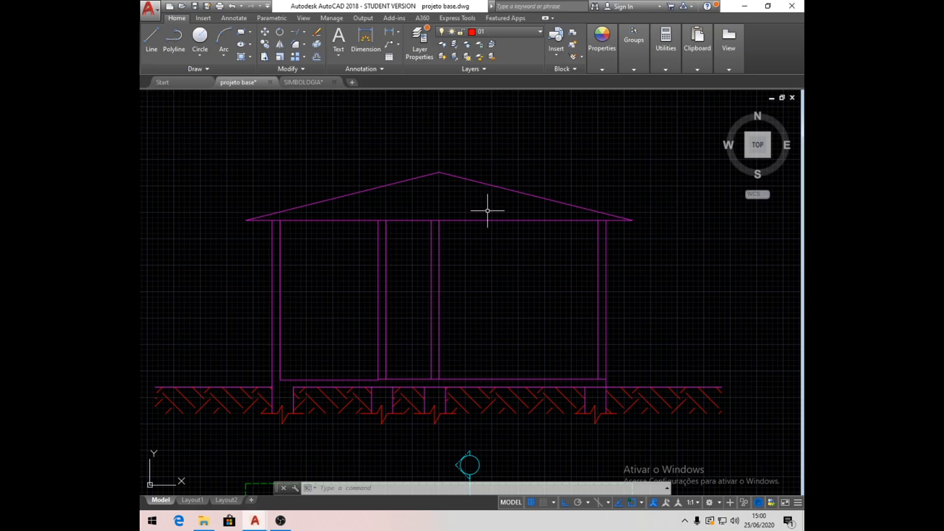
- Offset the roof's base line 10 units upward to form the ceiling slab thickness
click(317, 58)
text(10)
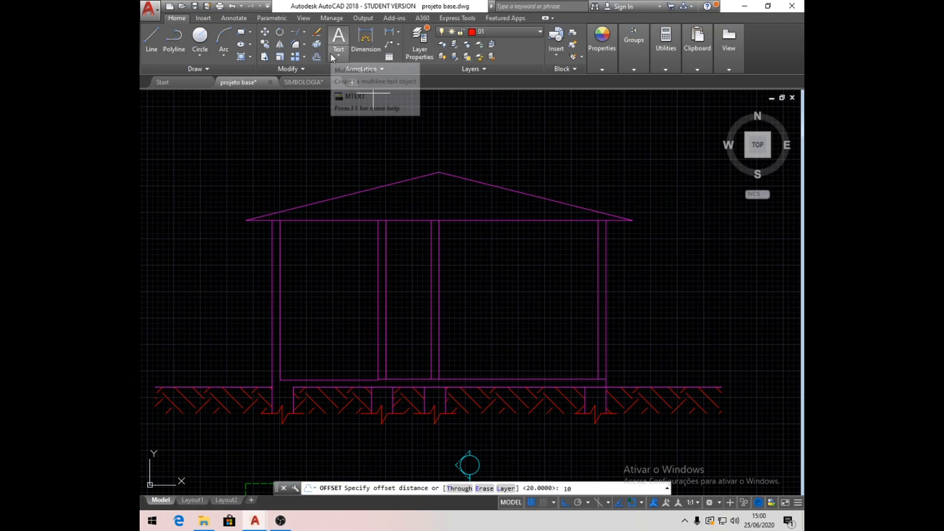
key(Return)
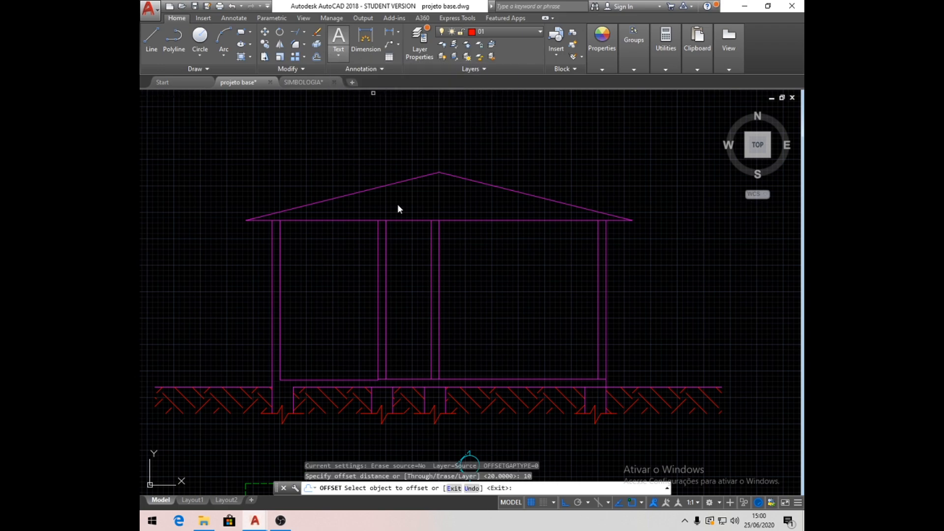
click(364, 220)
click(365, 121)
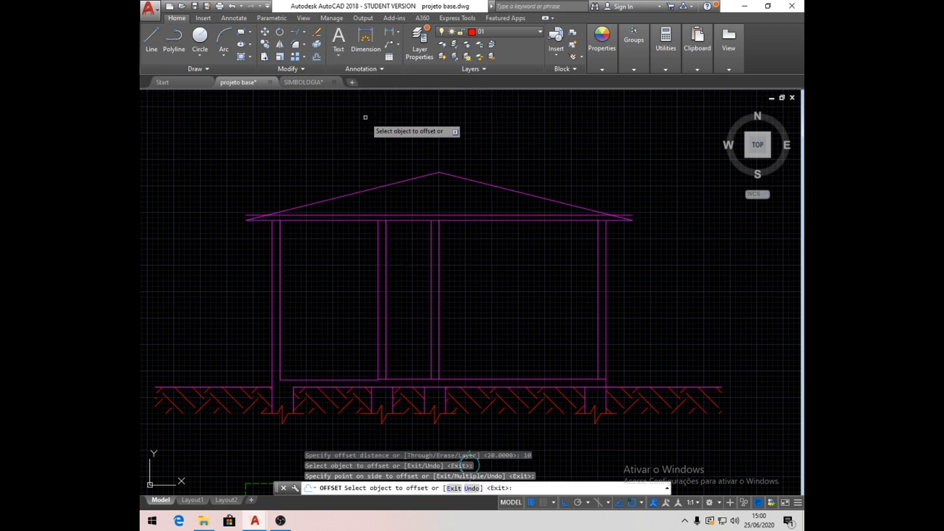
key(Return)
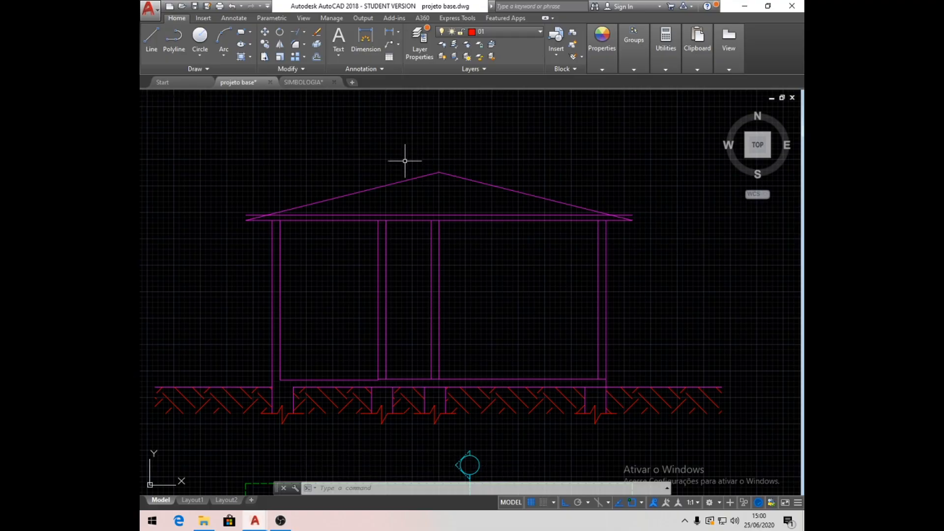
- Extend the outer lines of both exterior walls up to the slab's upper line
click(304, 32)
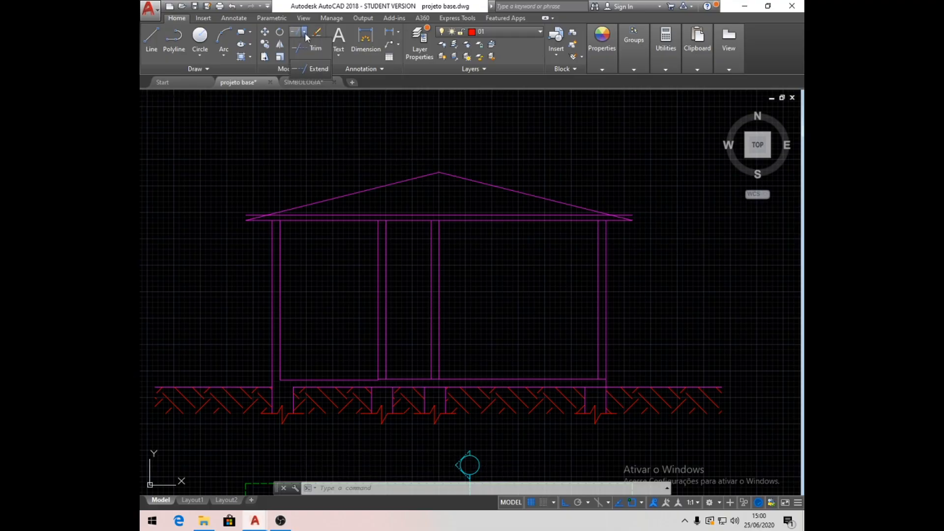
click(308, 68)
click(351, 213)
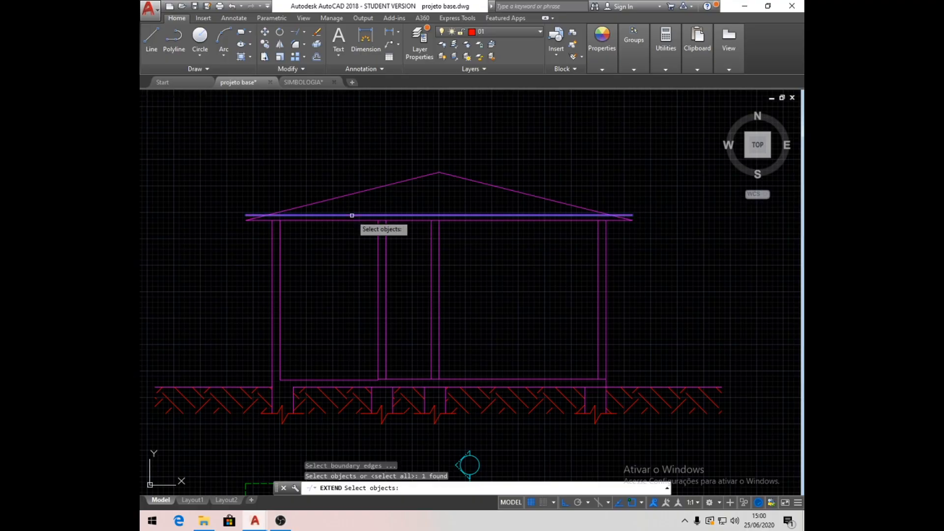
key(Return)
click(270, 227)
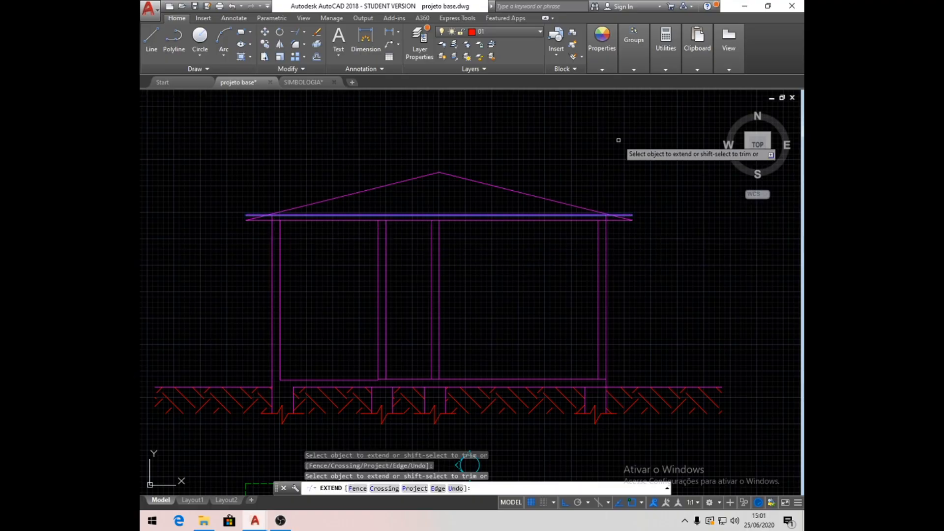
key(Return)
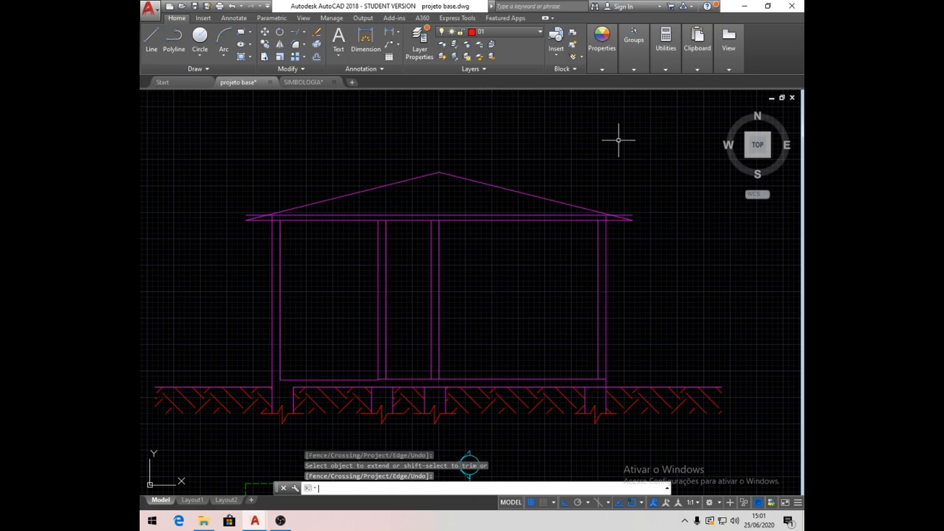
- Move the two sloped roof lines up 10 units, from the base line's end to the end of the slab's upper line
scroll(257, 206, up, 4)
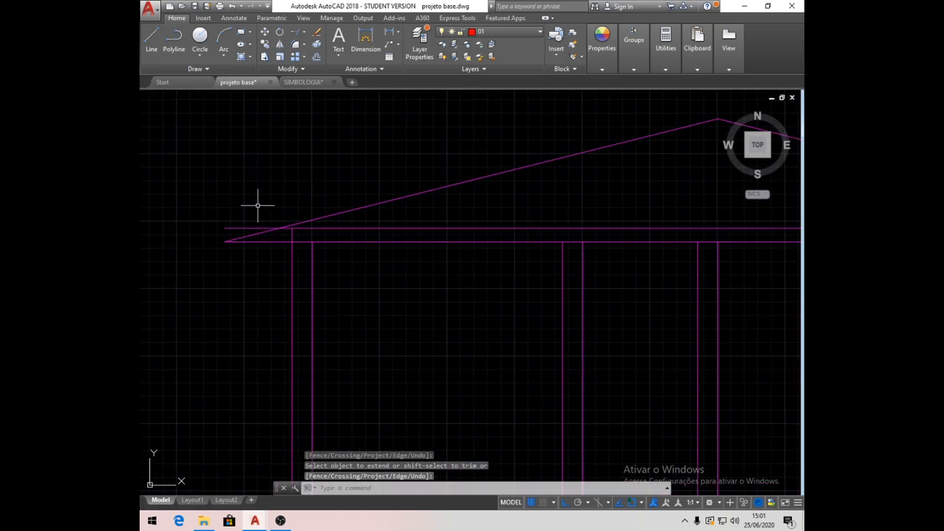
scroll(322, 211, down, 4)
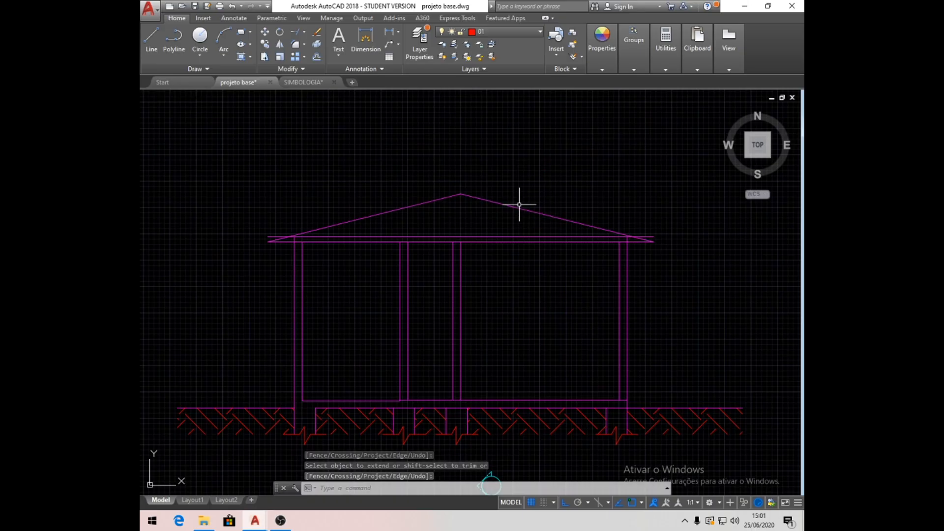
text(m)
key(Return)
click(480, 213)
click(425, 170)
key(Return)
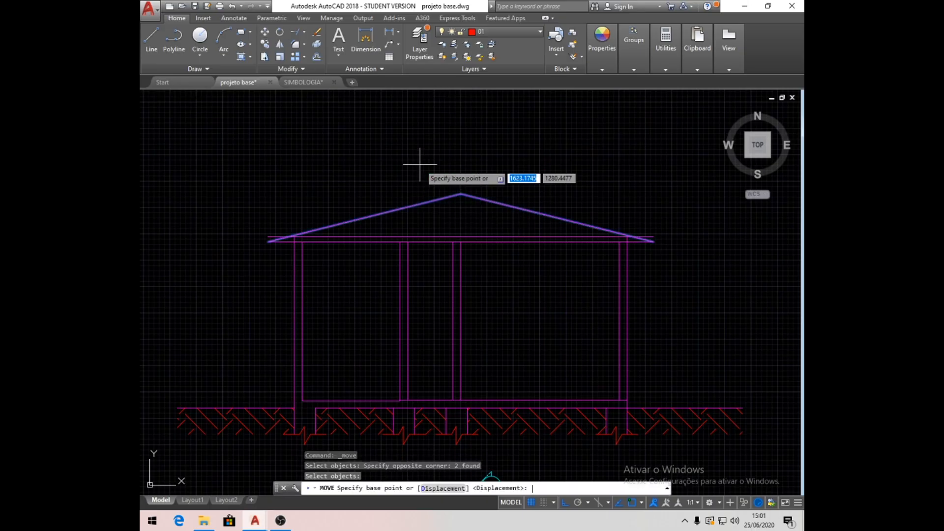
scroll(301, 236, up, 6)
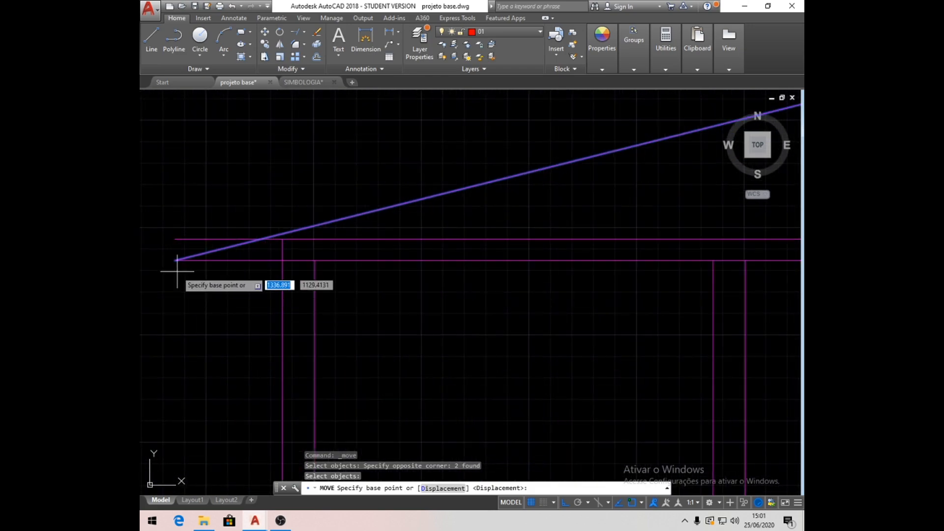
click(175, 241)
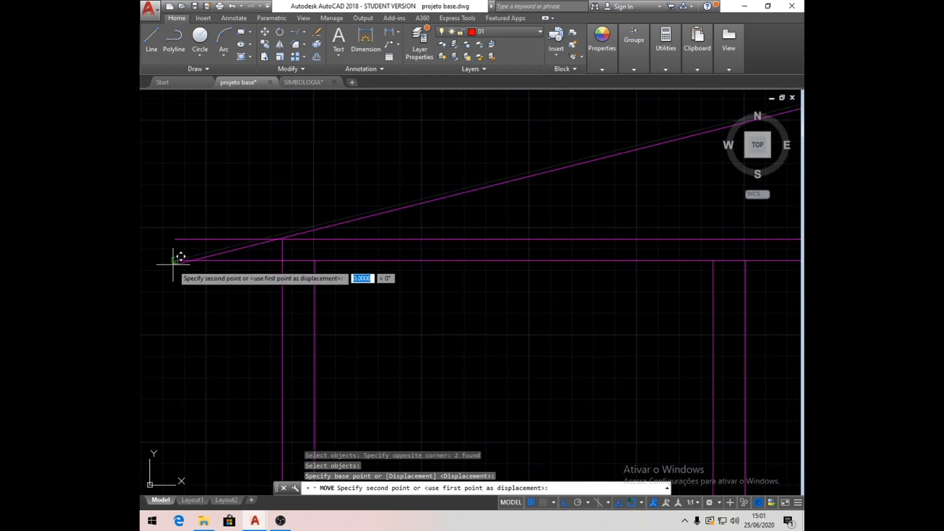
click(178, 237)
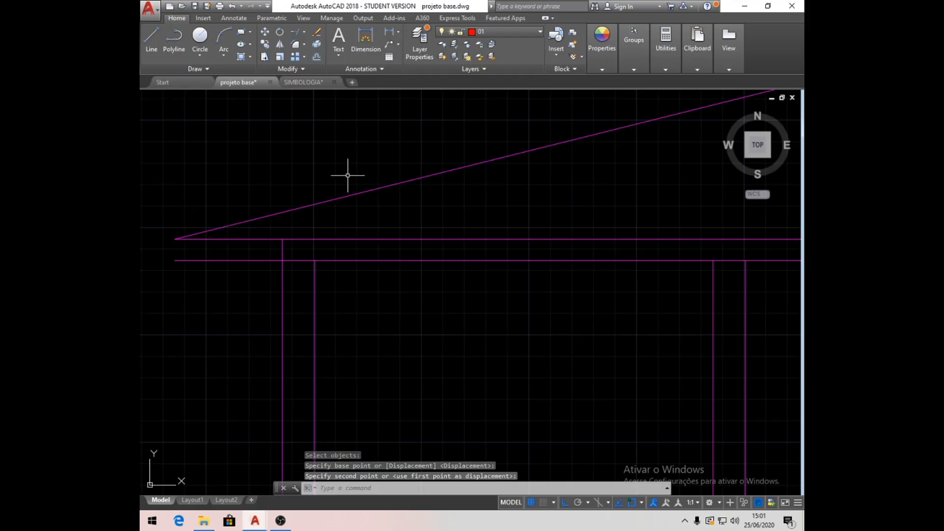
- Trim both slab lines beyond the left exterior wall and the lower slab line across that wall's thickness
click(296, 33)
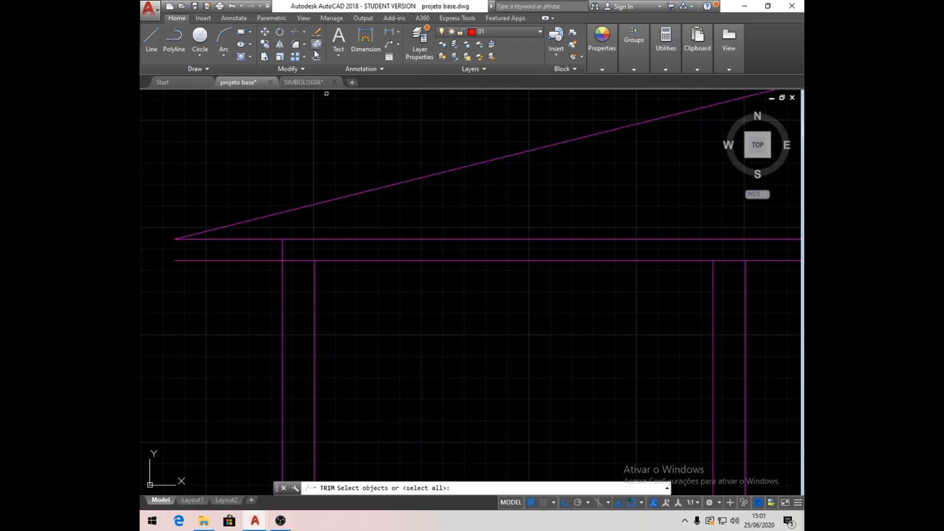
key(Return)
click(241, 260)
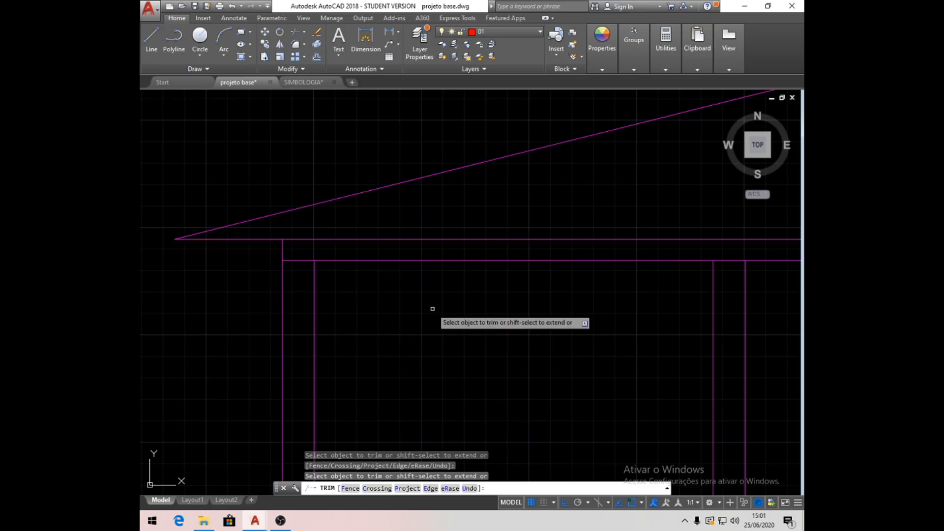
click(311, 261)
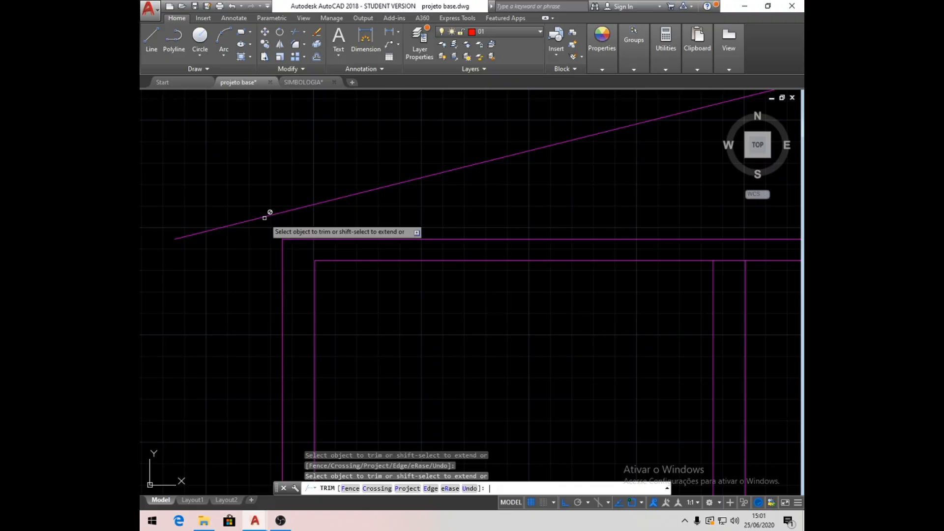
key(Return)
- Trim both slab lines beyond the right exterior wall and the lower slab line across that wall's thickness
scroll(257, 231, down, 5)
scroll(639, 253, up, 5)
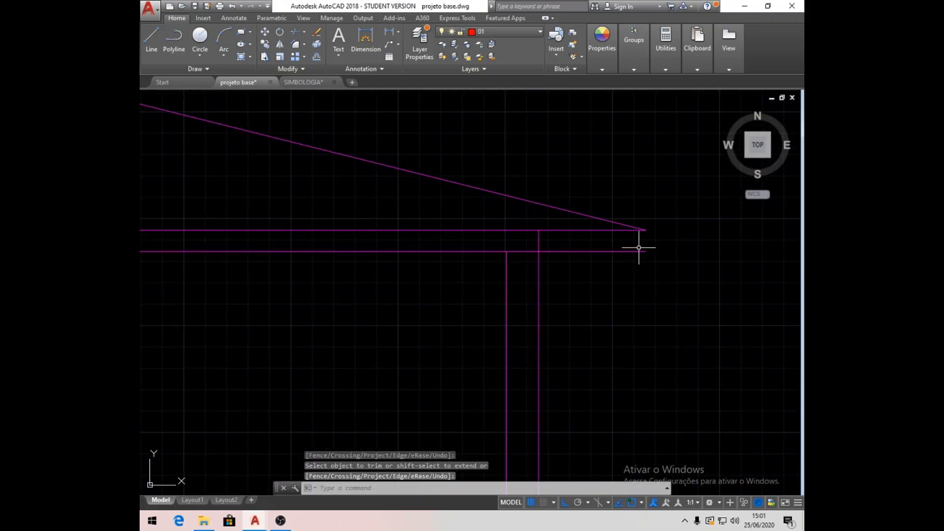
click(296, 32)
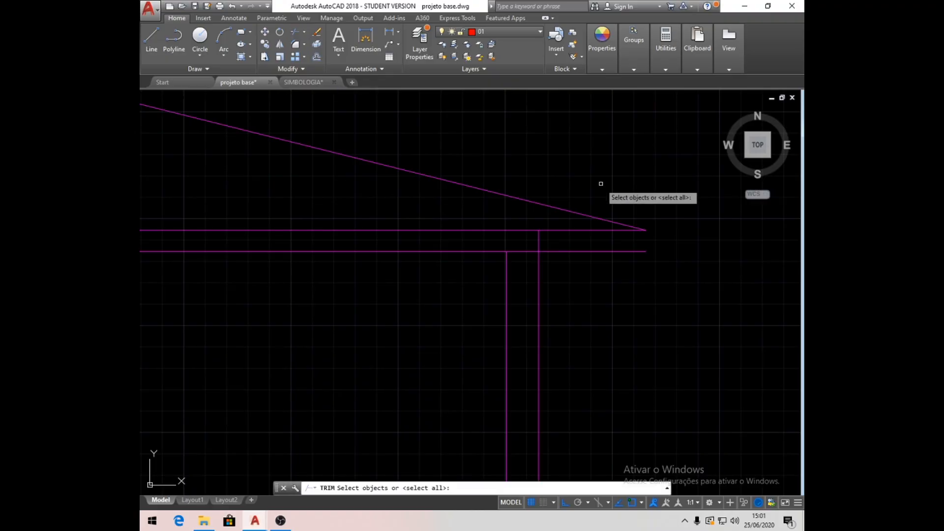
key(Return)
click(593, 252)
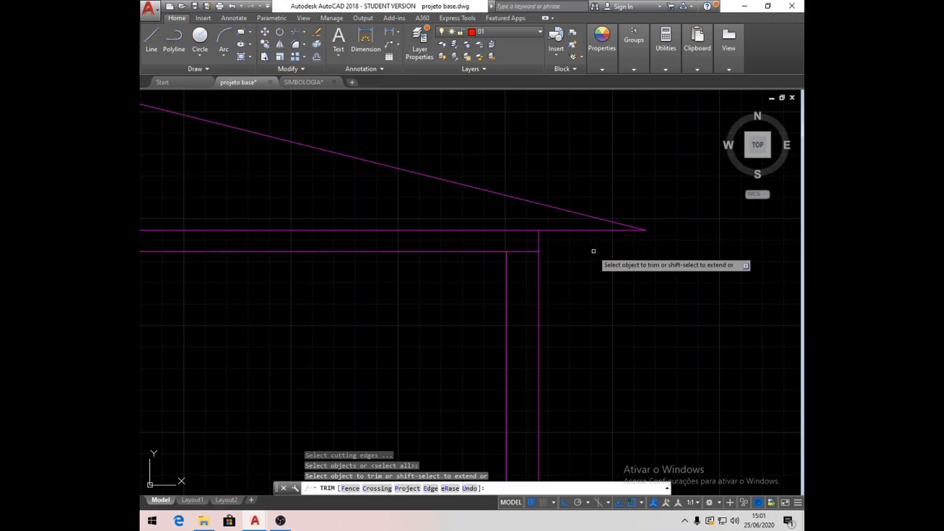
click(522, 251)
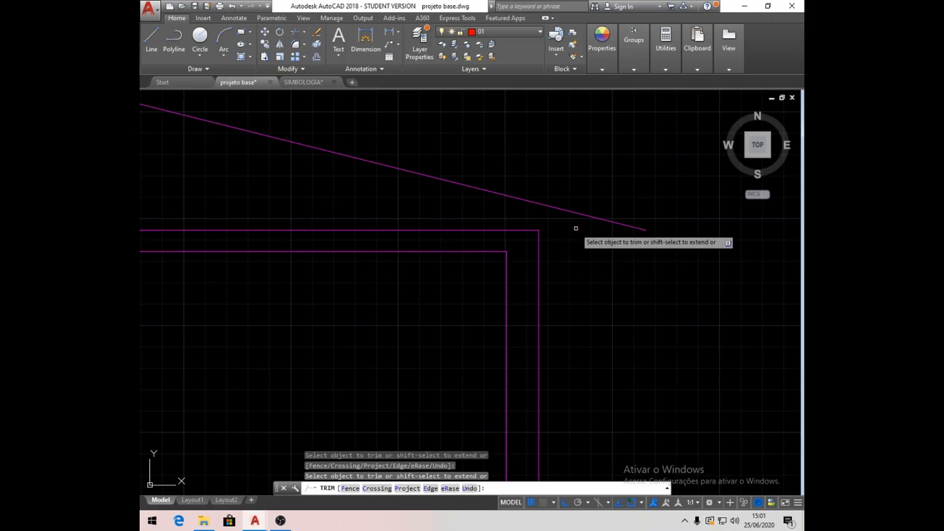
key(Return)
- Offset both sloped roof lines 5 units outward to give the roof its thickness
scroll(575, 228, down, 5)
middle_drag(356, 226, 531, 215)
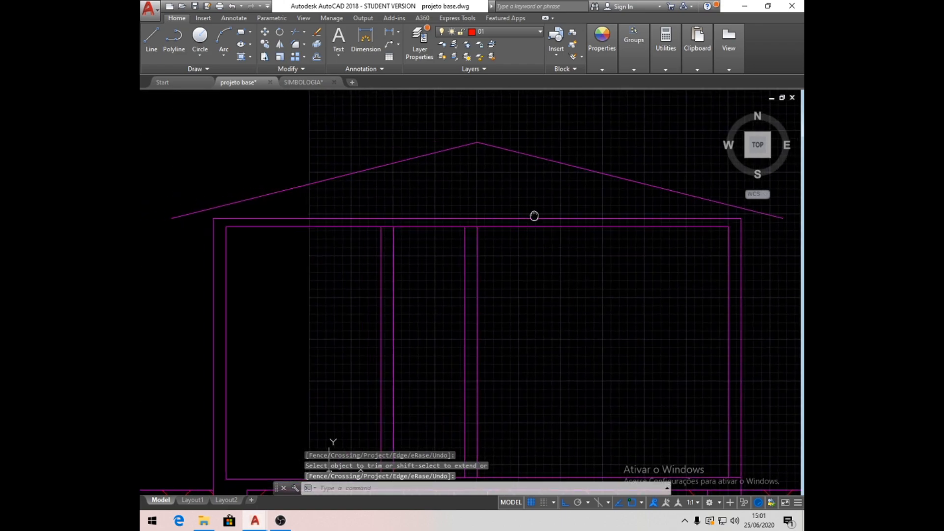
scroll(467, 196, down, 2)
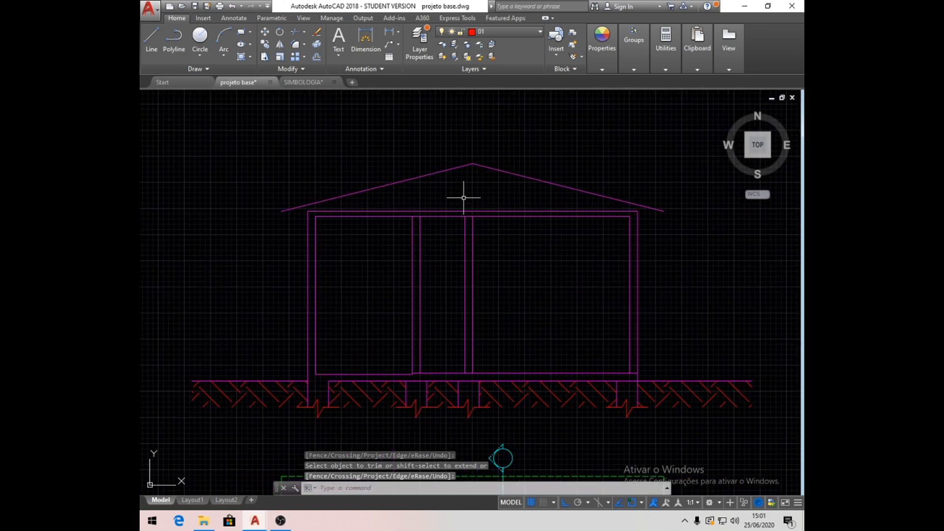
click(317, 57)
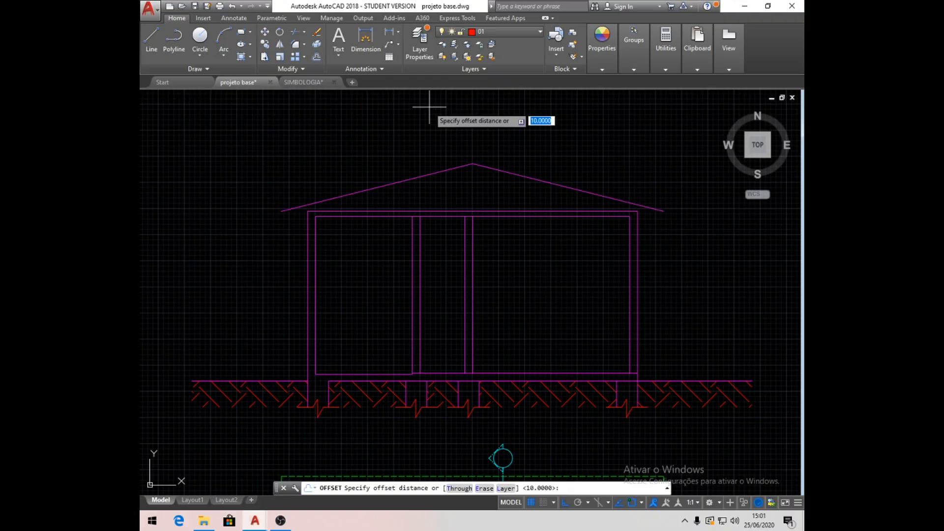
text(5)
key(Return)
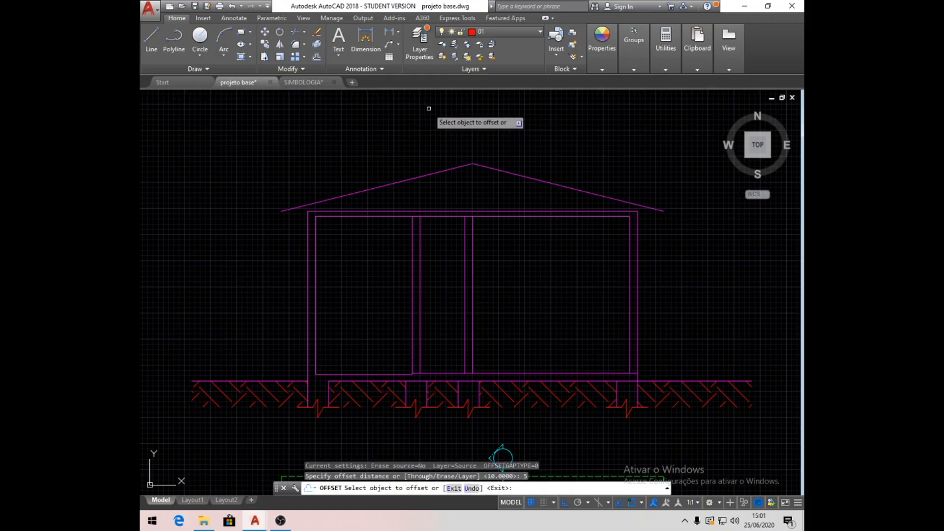
click(392, 185)
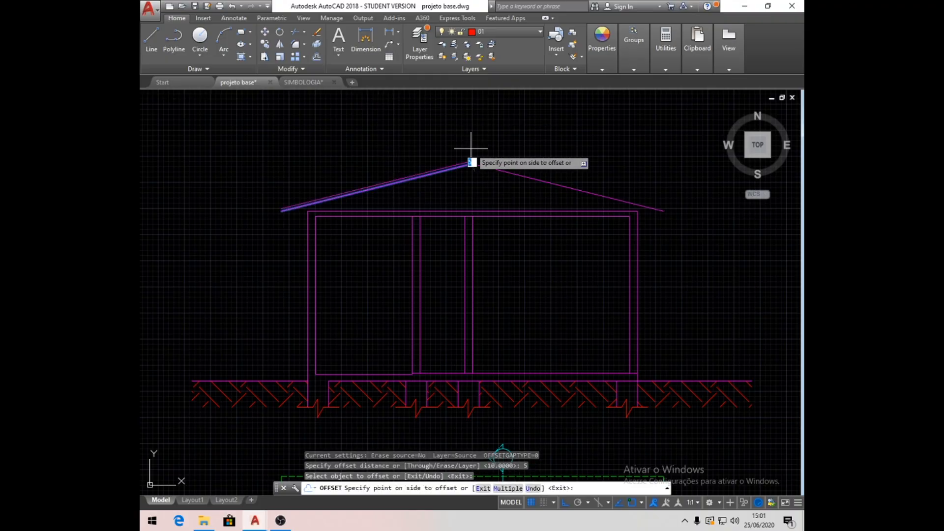
click(467, 139)
click(491, 168)
click(532, 121)
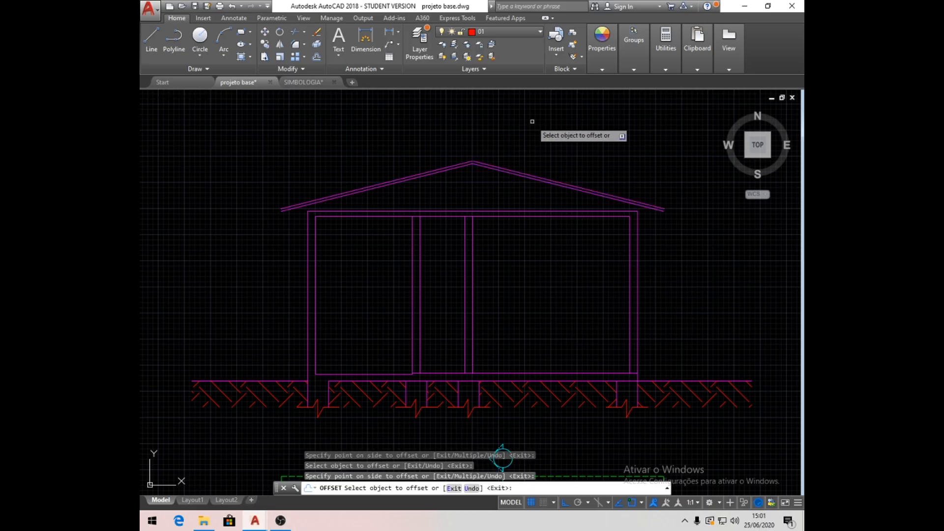
key(Return)
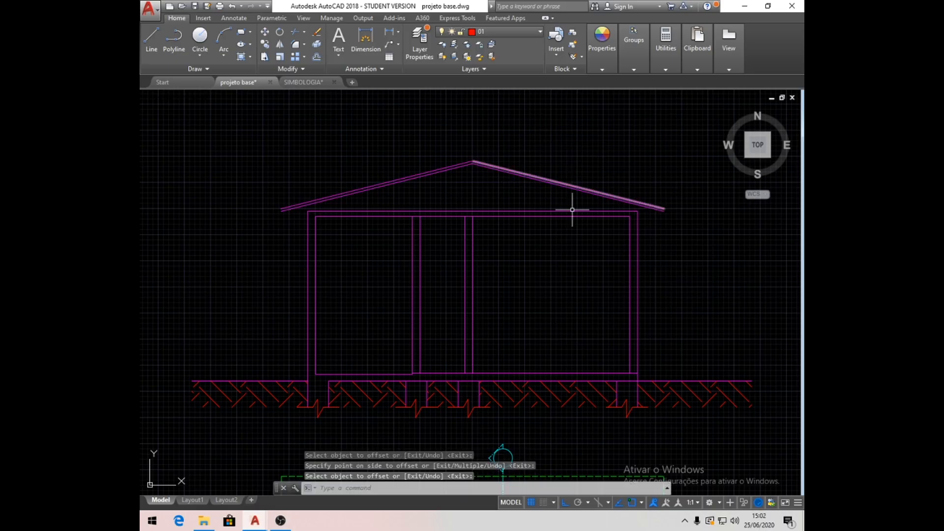
- Fillet the two outer sloped roof lines so they meet in a sharp corner at the ridge
scroll(472, 157, up, 5)
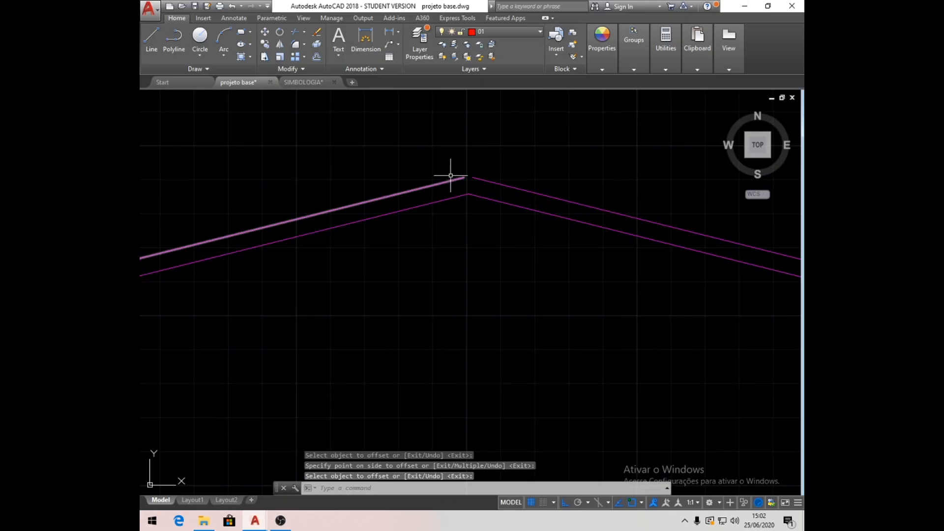
click(296, 45)
click(457, 179)
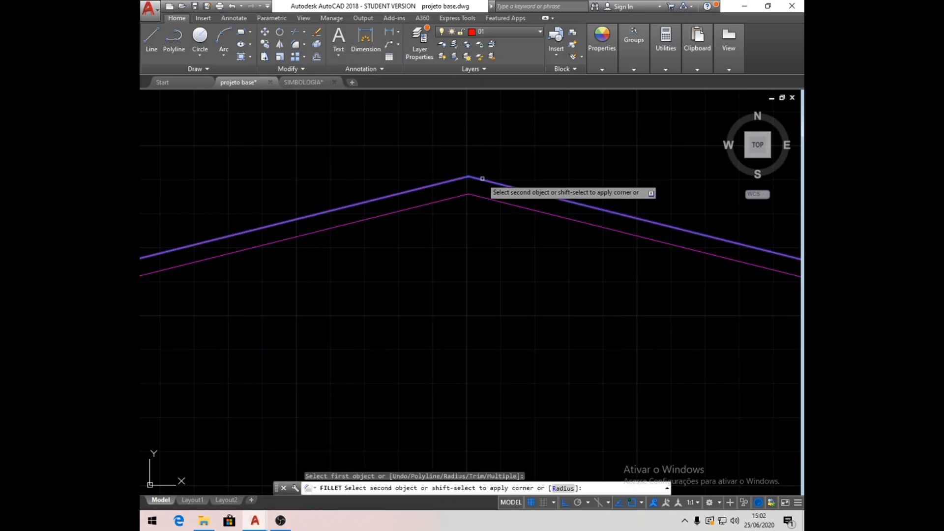
click(483, 180)
scroll(476, 142, down, 5)
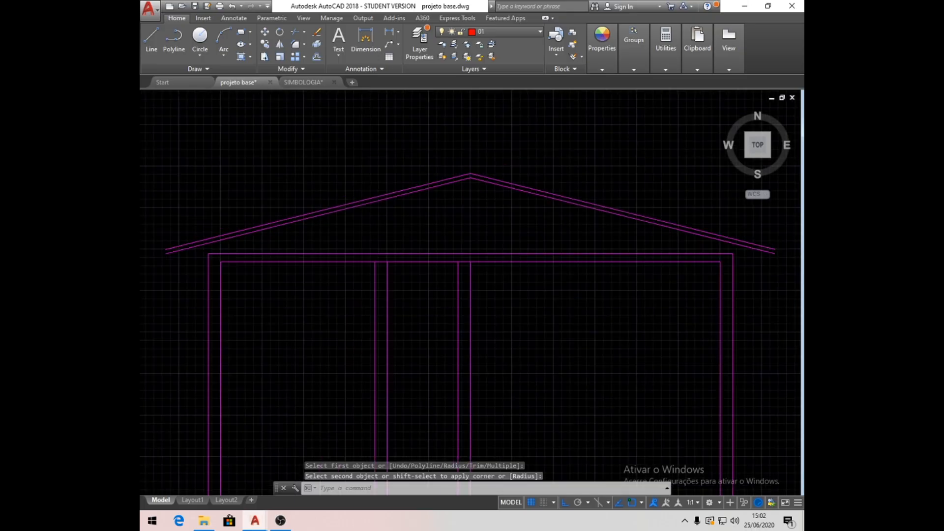
- Draw a line closing the left eave end between the outer and inner sloped roof lines
scroll(278, 247, up, 5)
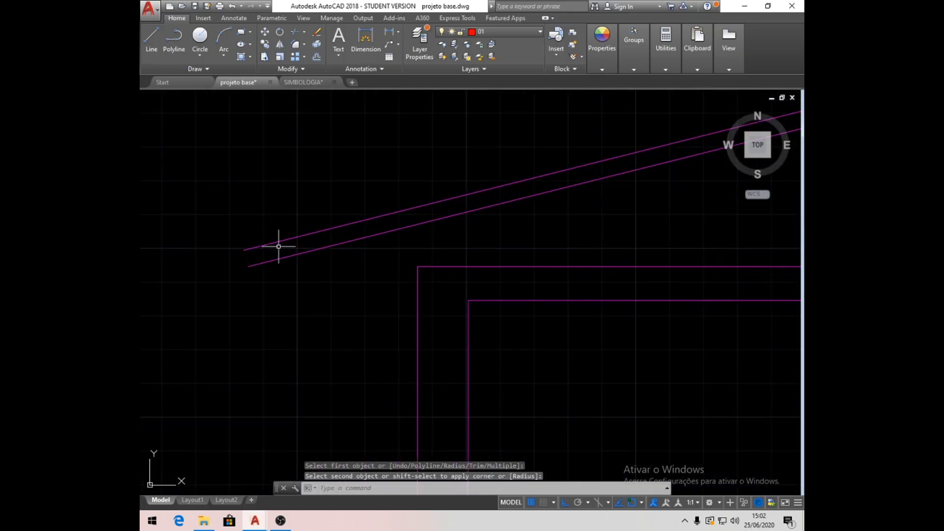
click(150, 38)
click(244, 250)
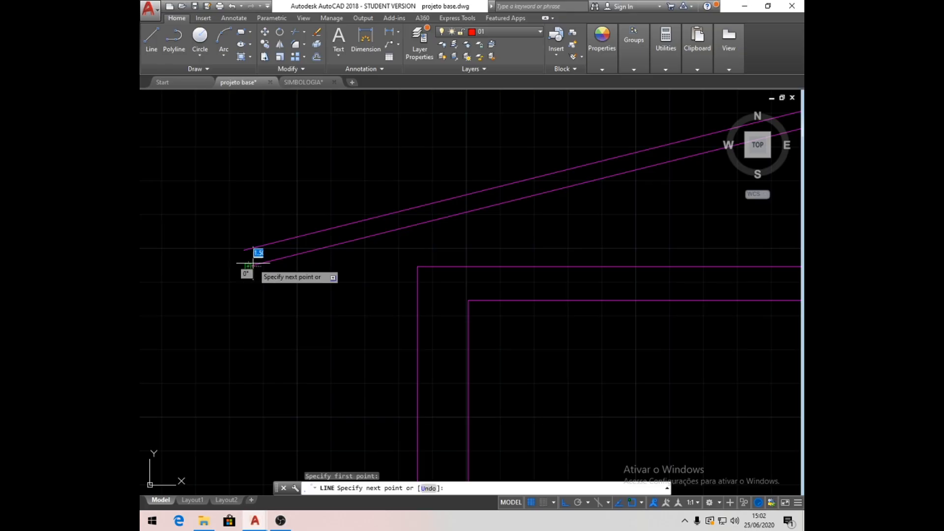
key(Return)
- Draw a line closing the right eave end from the inner to the outer sloped roof line
scroll(520, 253, down, 5)
scroll(733, 258, up, 5)
middle_drag(733, 258, 281, 251)
scroll(295, 254, up, 2)
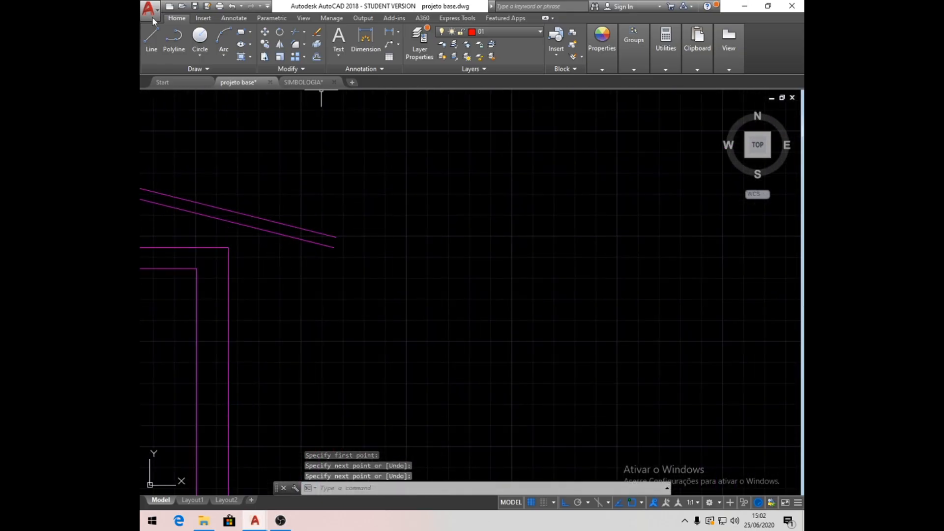
click(151, 39)
click(334, 247)
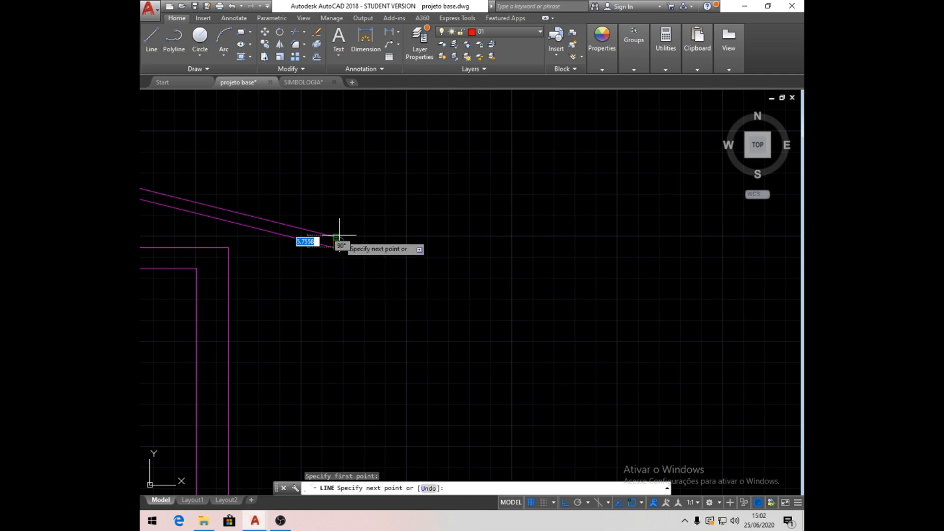
click(336, 237)
key(Return)
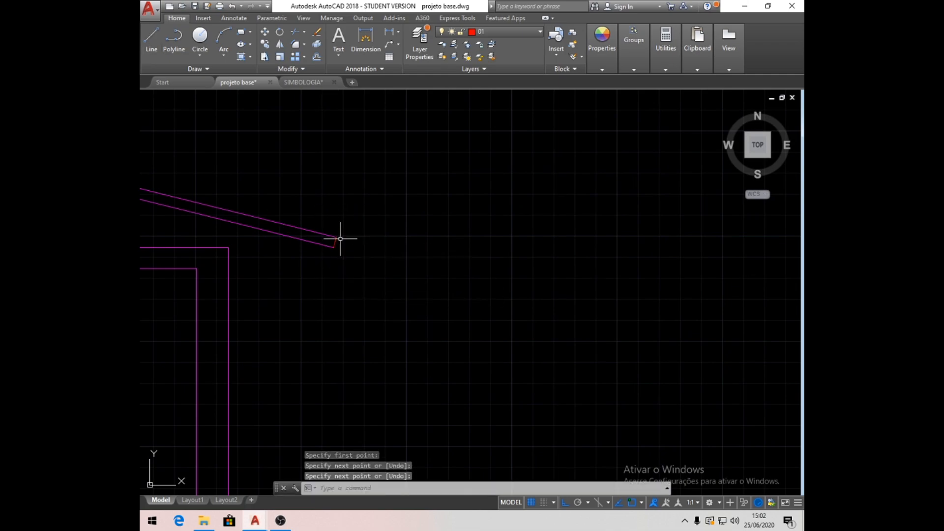
- Match the properties of both eave closing lines to those of the magenta outer roof line
click(596, 52)
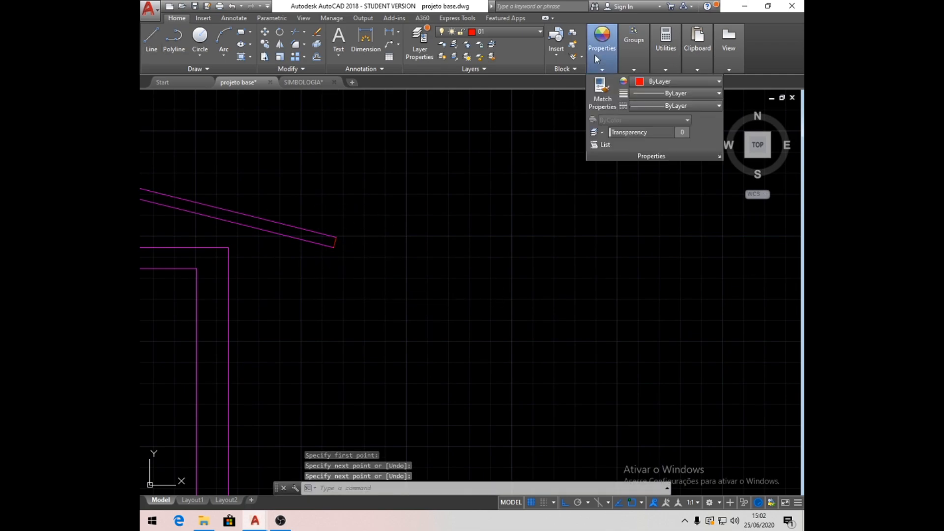
click(599, 90)
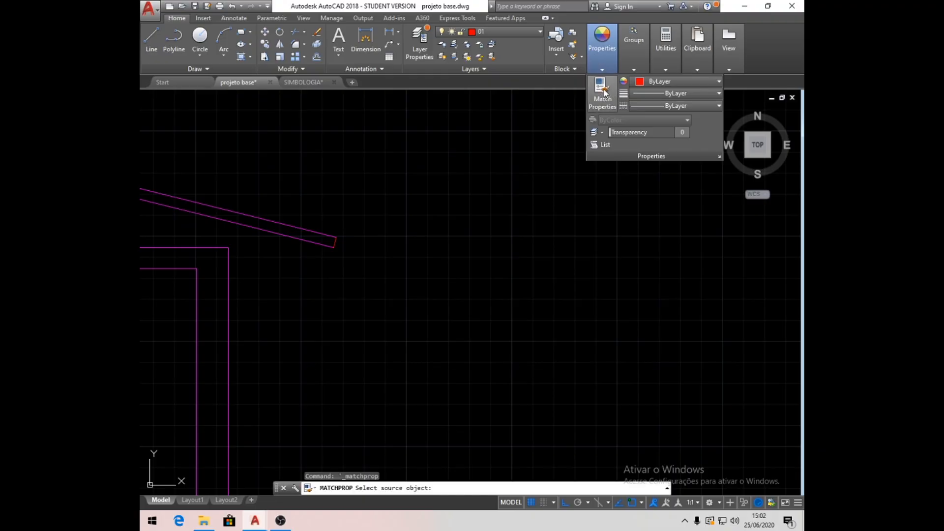
click(324, 235)
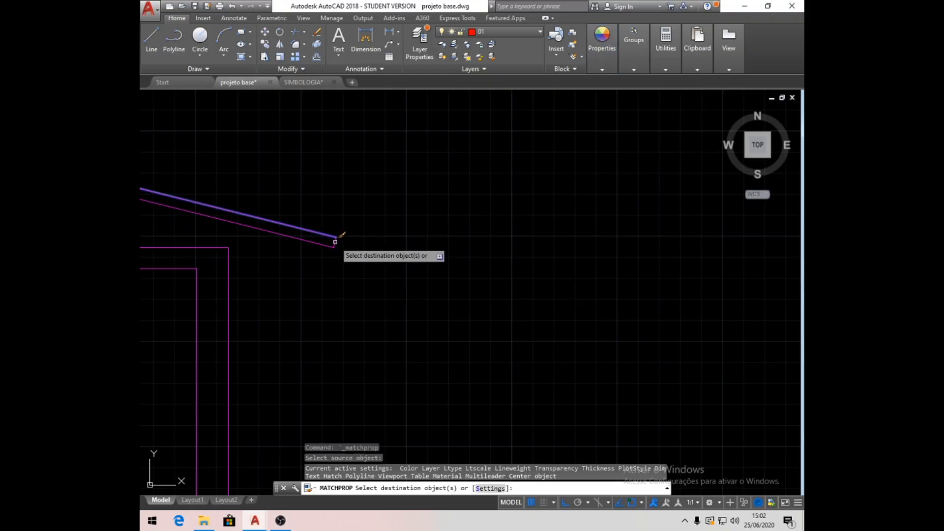
scroll(531, 238, down, 3)
scroll(245, 238, down, 2)
scroll(274, 238, up, 6)
middle_drag(273, 238, 431, 257)
click(361, 249)
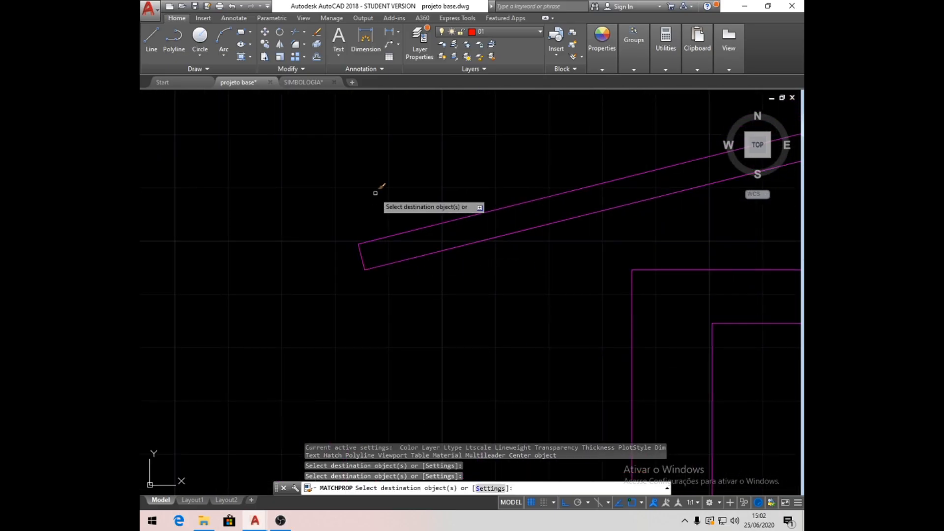
key(Return)
- Extend both lines of the left exterior wall up to the underside of the left roof slope
scroll(363, 233, down, 4)
scroll(388, 235, up, 3)
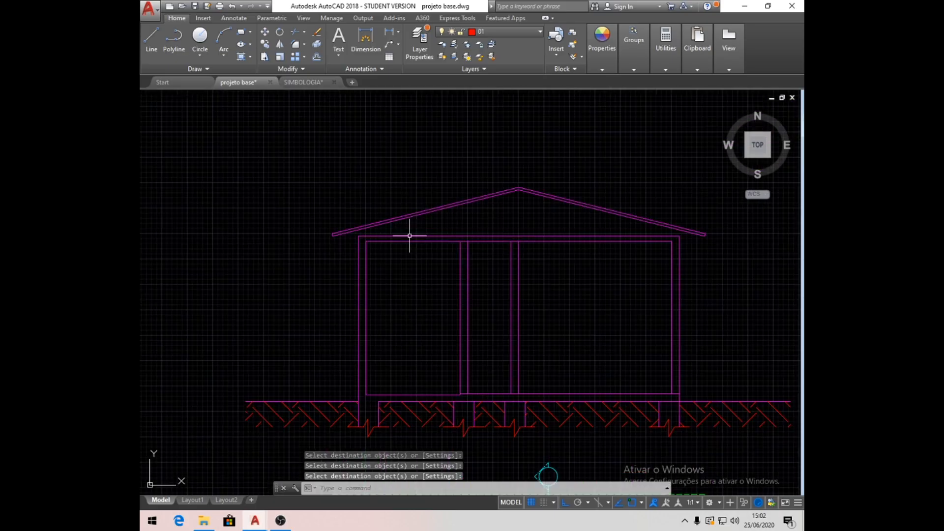
scroll(393, 234, up, 2)
middle_drag(410, 233, 336, 245)
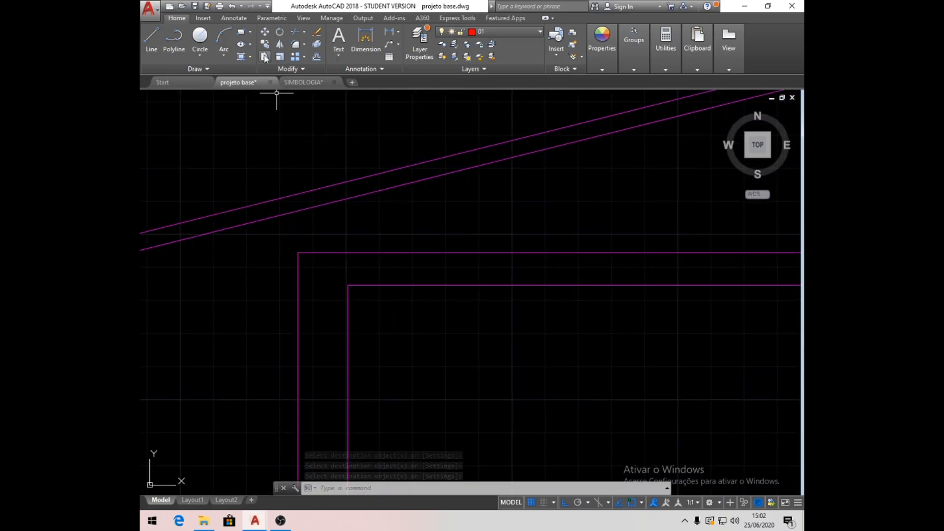
click(306, 31)
click(314, 63)
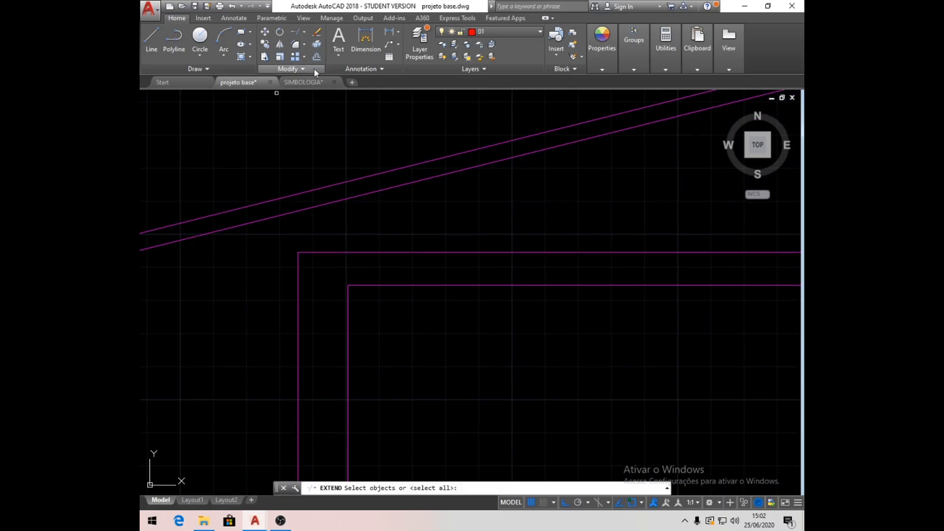
click(345, 199)
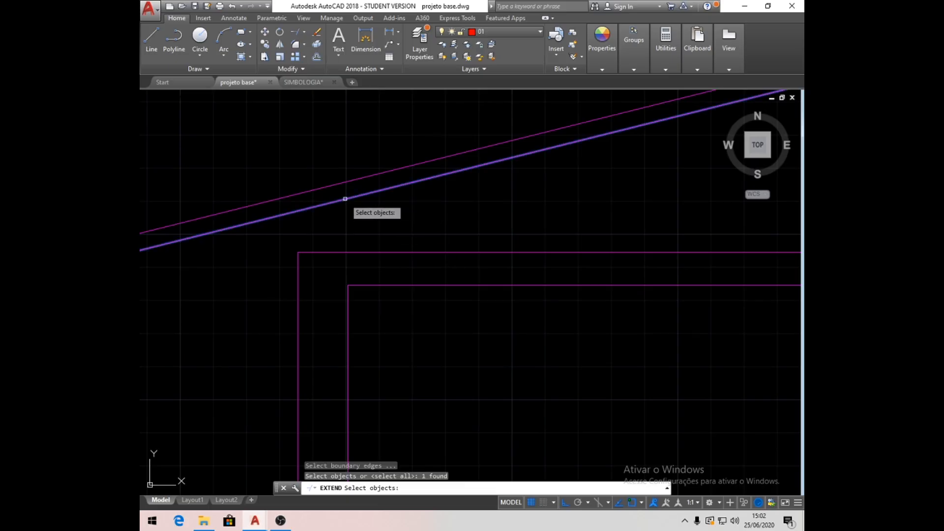
key(Return)
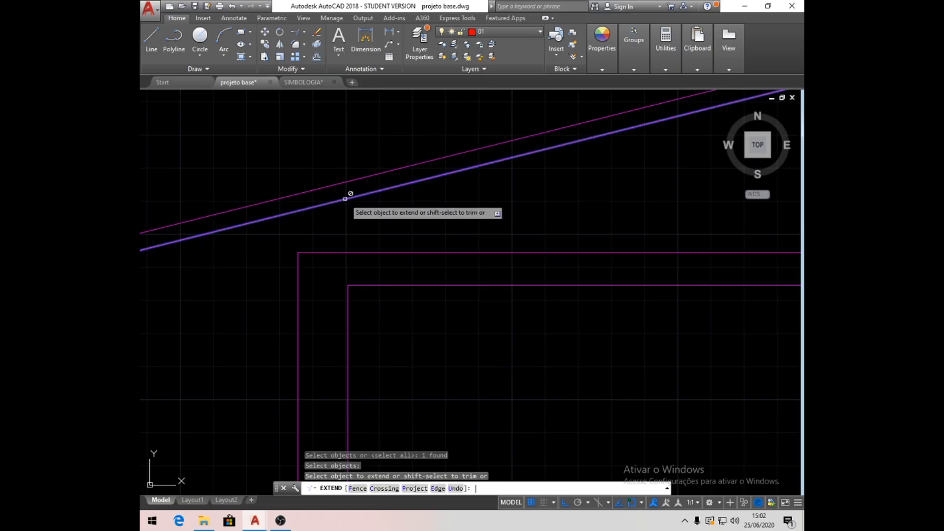
click(347, 305)
click(297, 268)
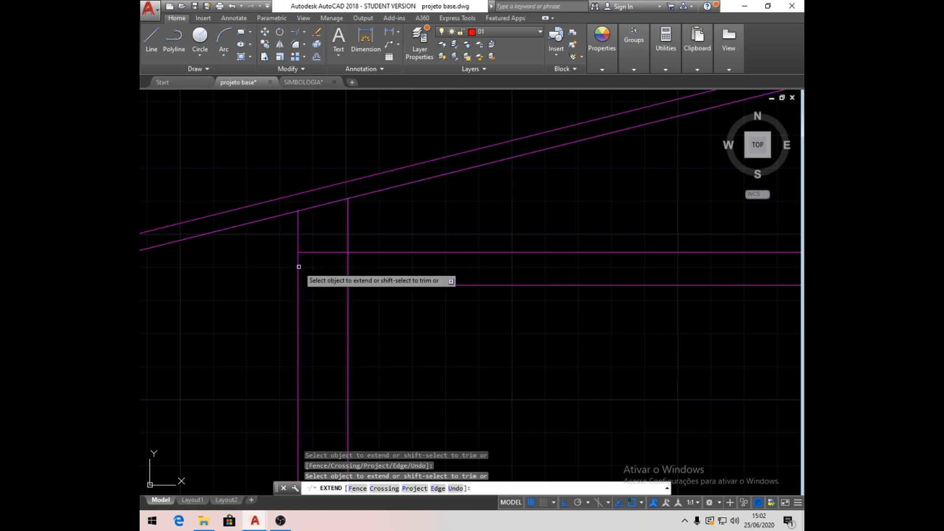
key(Return)
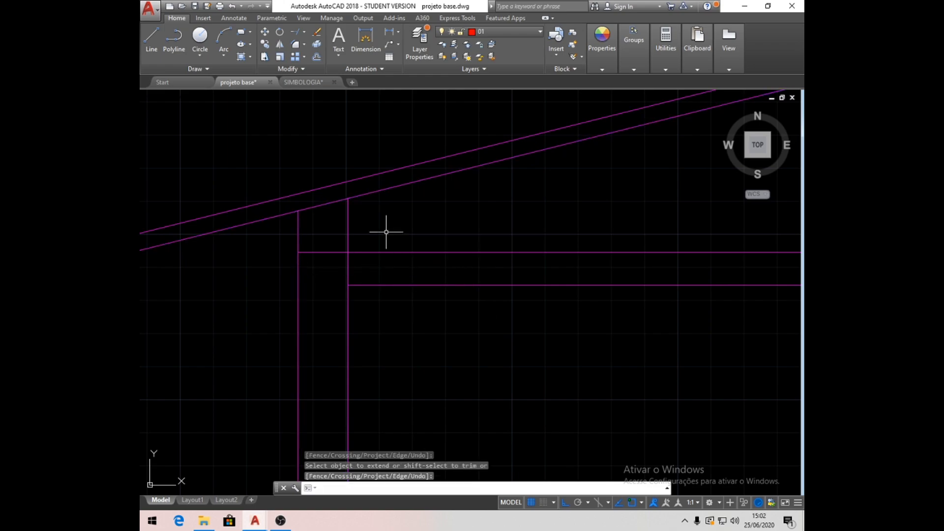
- Extend both lines of the right exterior wall up to the underside of the right roof slope
scroll(344, 217, down, 5)
scroll(642, 280, up, 5)
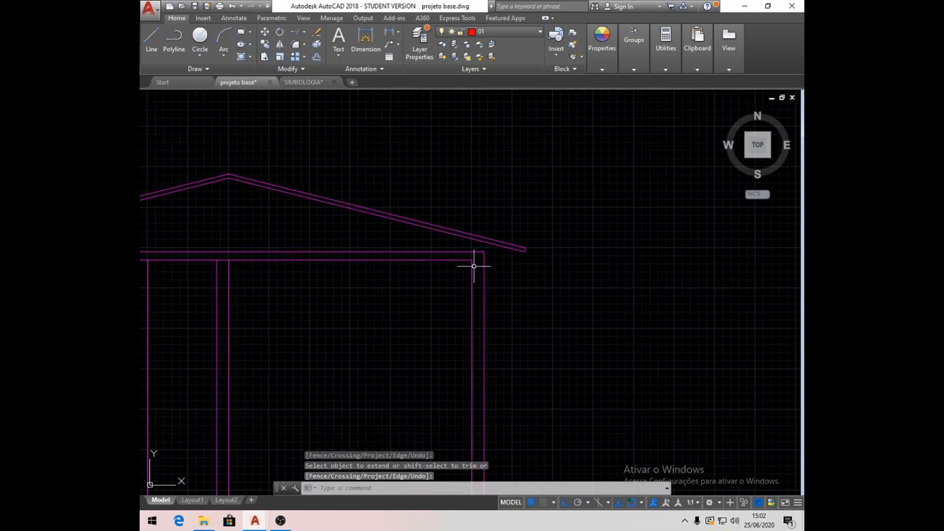
scroll(428, 236, up, 2)
click(303, 33)
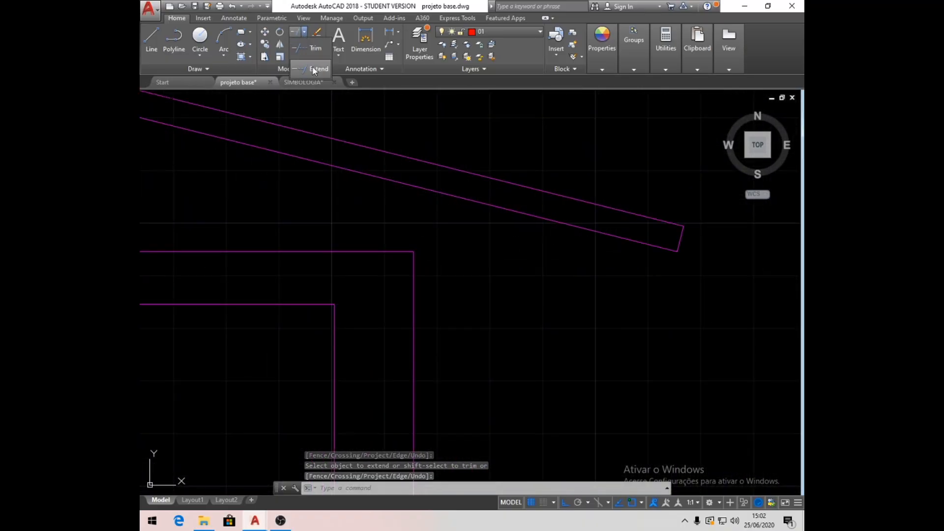
click(386, 179)
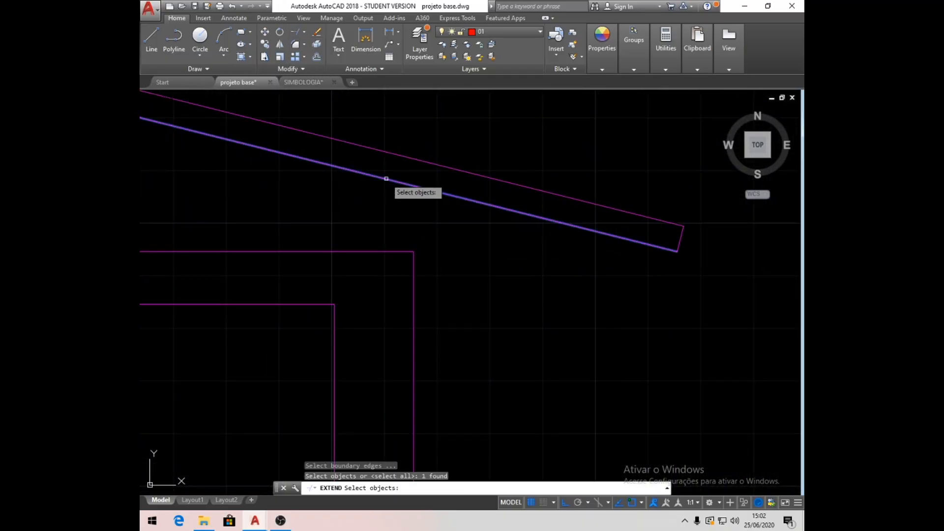
key(Return)
click(413, 270)
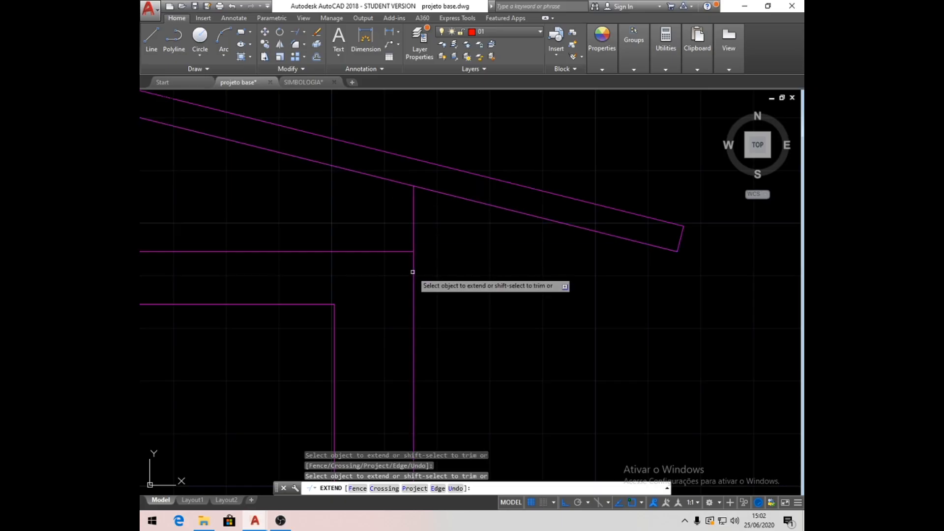
click(334, 314)
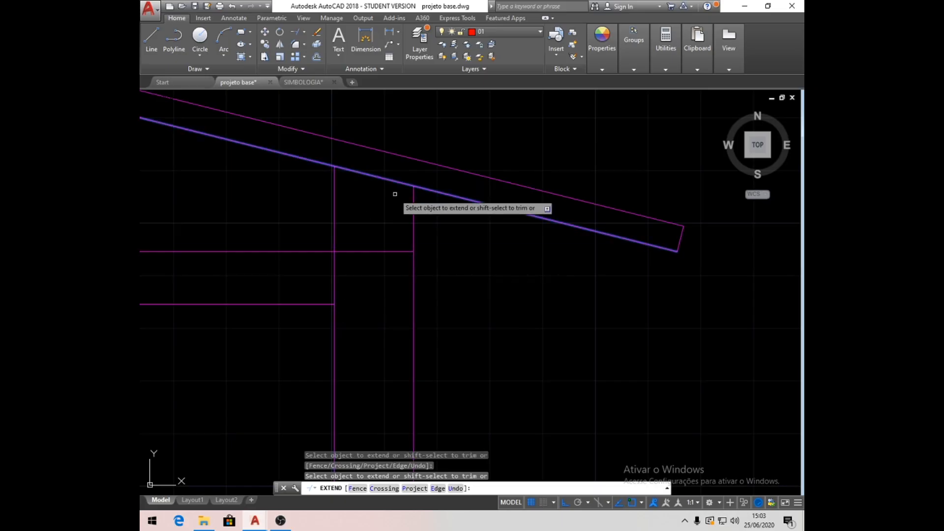
key(Return)
scroll(430, 207, down, 4)
scroll(433, 209, down, 2)
middle_drag(353, 262, 432, 265)
scroll(409, 268, up, 4)
scroll(408, 267, down, 2)
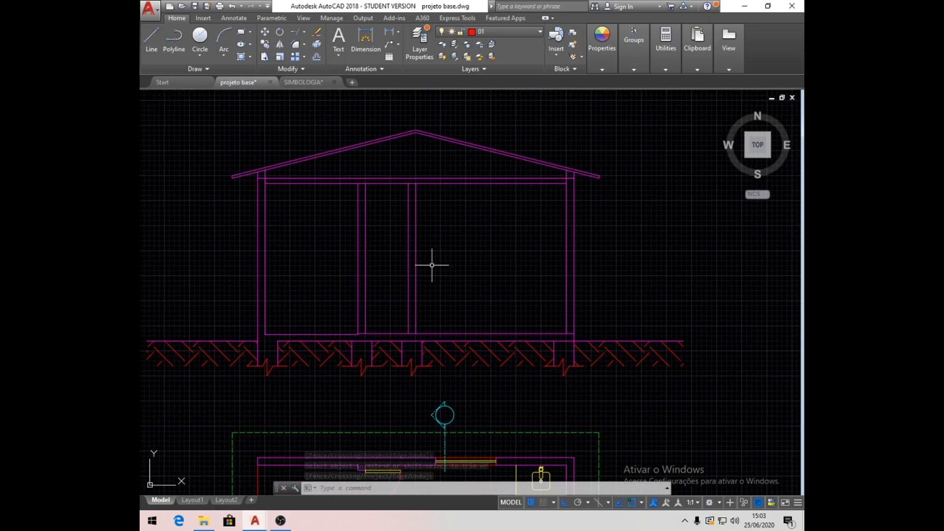
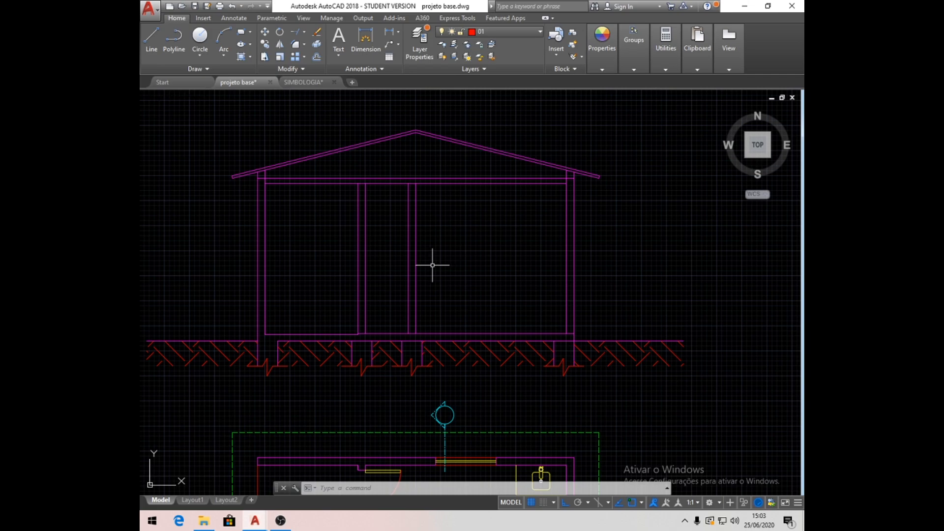
- Examine the bathroom window in the floor plan's left exterior wall and the matching wall in the section
scroll(425, 244, down, 3)
scroll(364, 352, up, 6)
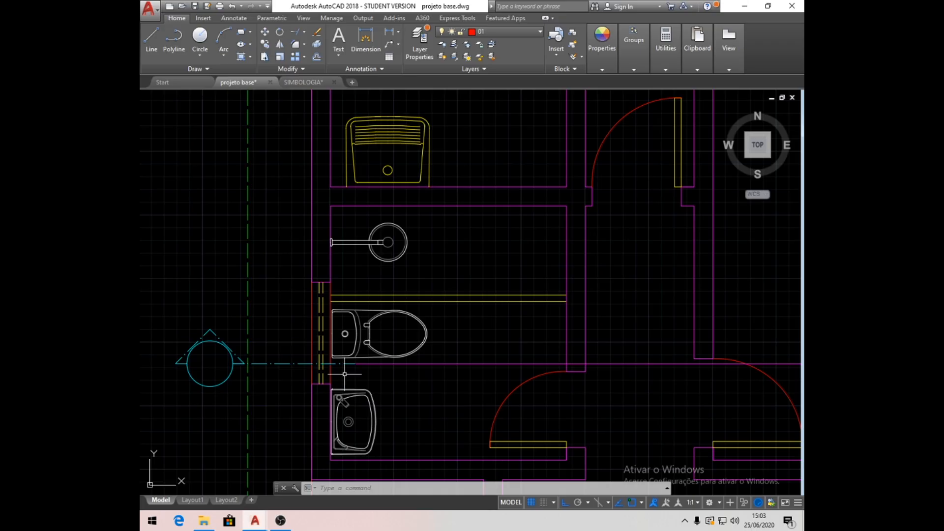
scroll(345, 374, down, 2)
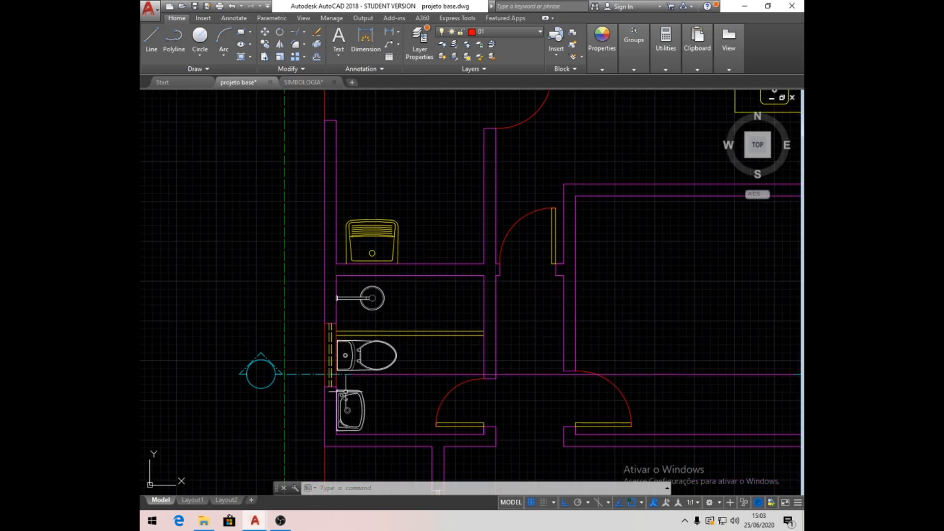
scroll(345, 392, down, 5)
scroll(346, 218, up, 6)
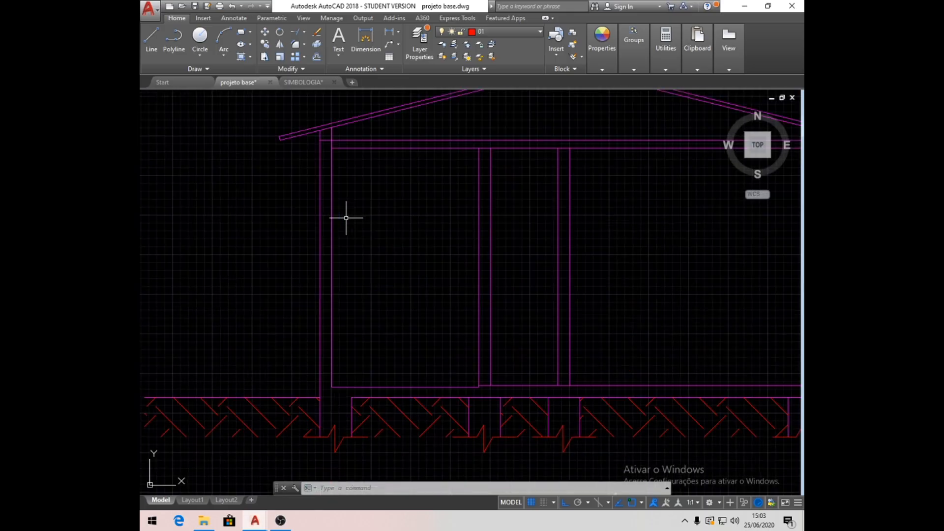
middle_drag(374, 307, 367, 320)
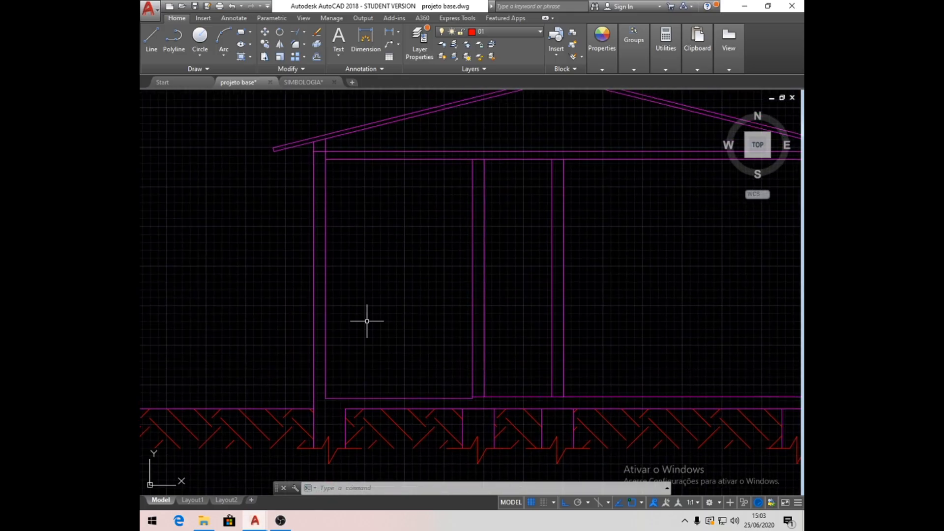
scroll(366, 321, down, 2)
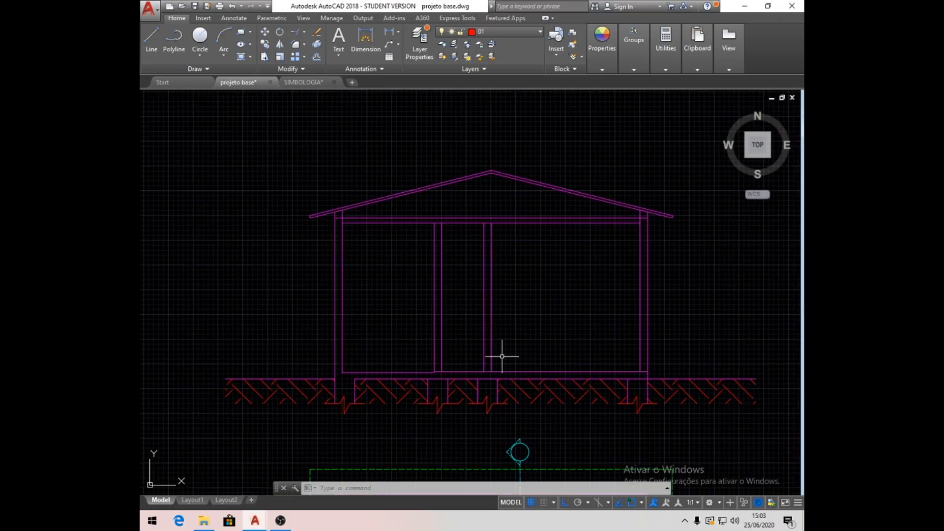
scroll(346, 373, up, 2)
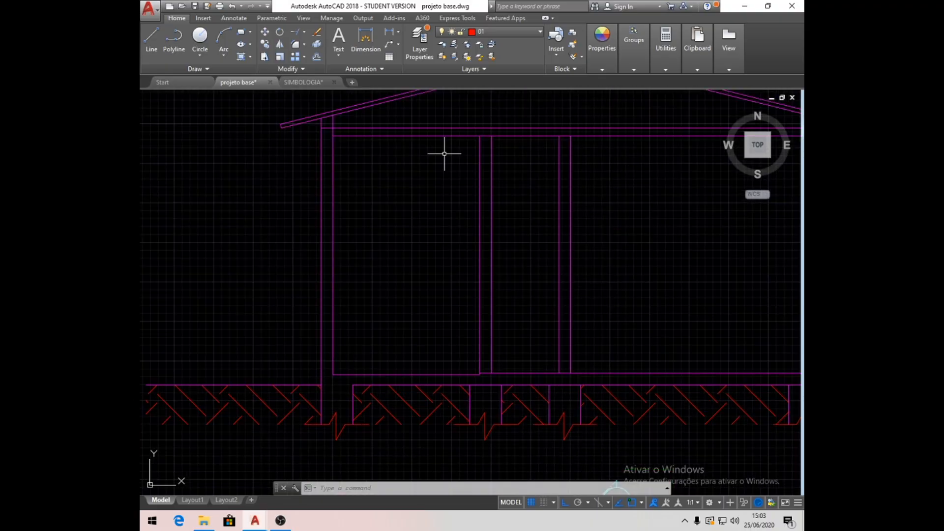
- Extend the floor line of the section's left room to the outer face of the left exterior wall
click(304, 32)
click(309, 72)
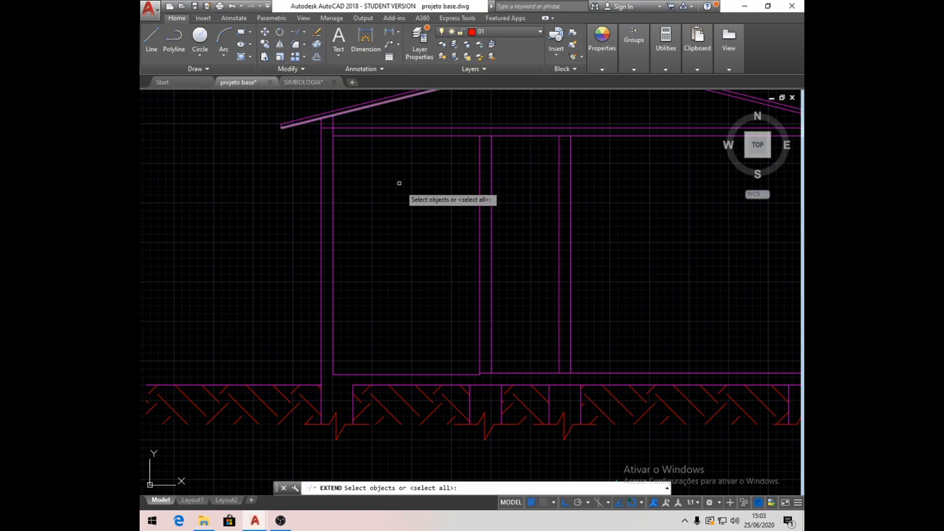
key(Return)
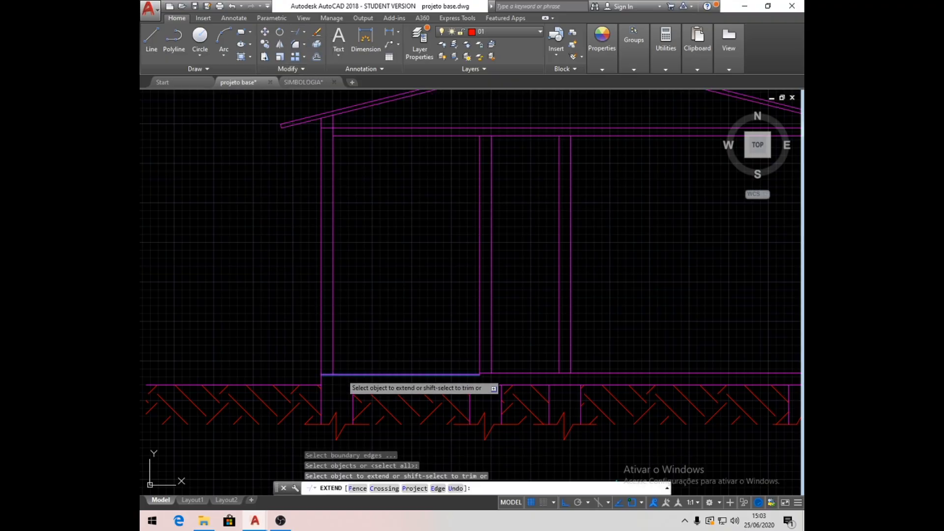
key(Return)
key(Return)
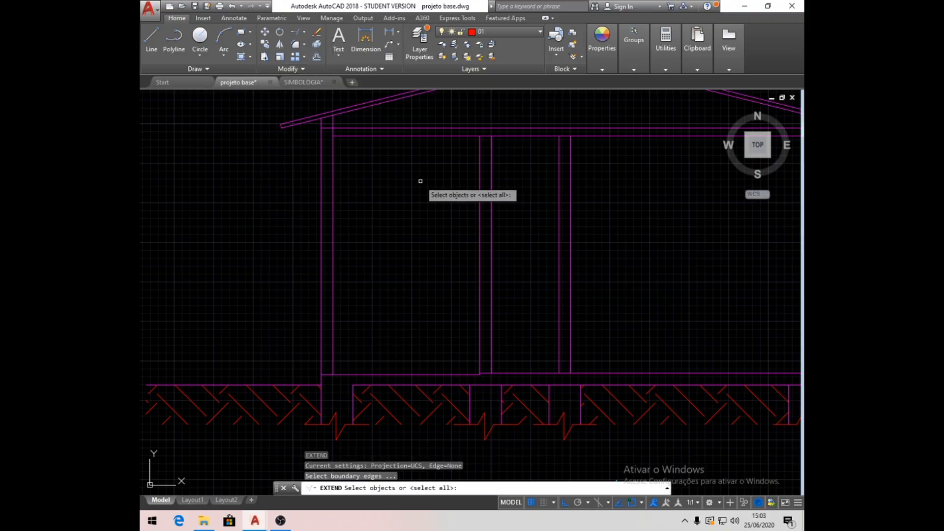
- Make layer 06 current and offset the left room's floor line 150 upward to mark the window sill
click(152, 43)
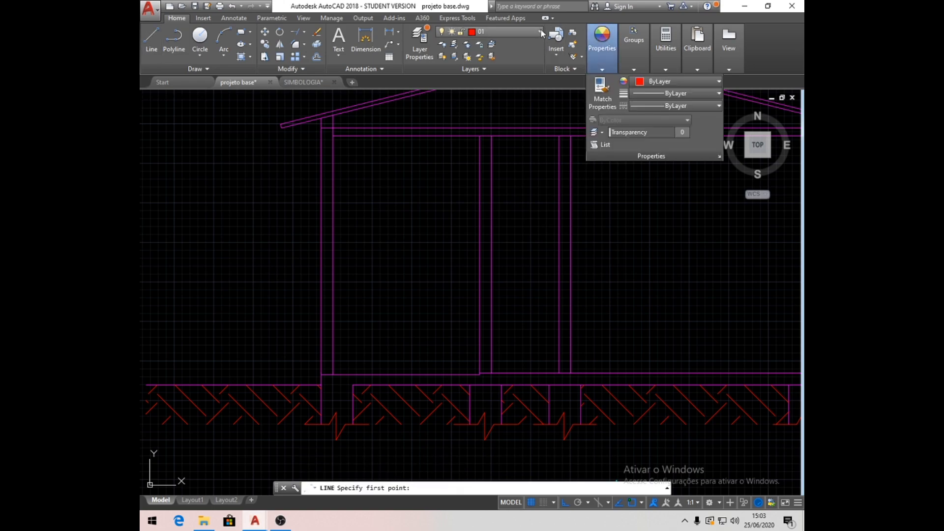
click(540, 32)
click(502, 118)
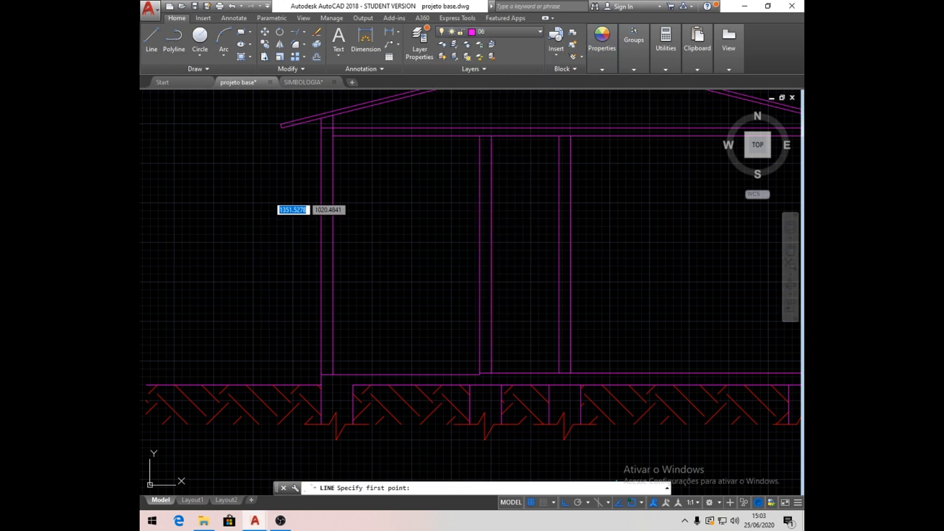
click(317, 57)
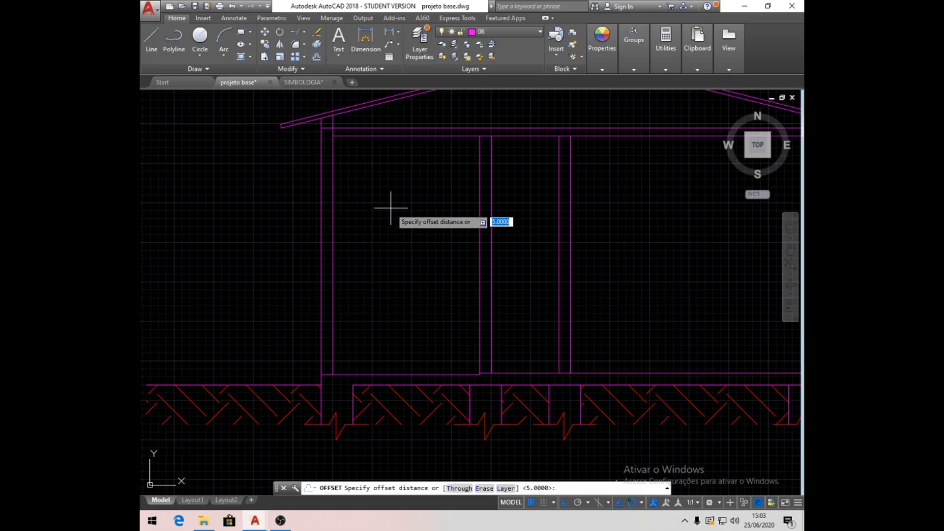
text(150)
key(Return)
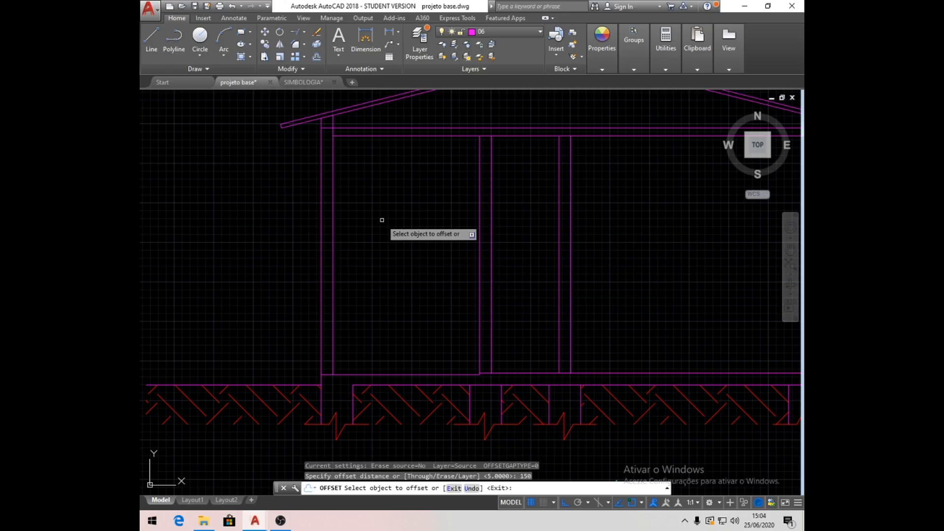
click(339, 374)
click(377, 264)
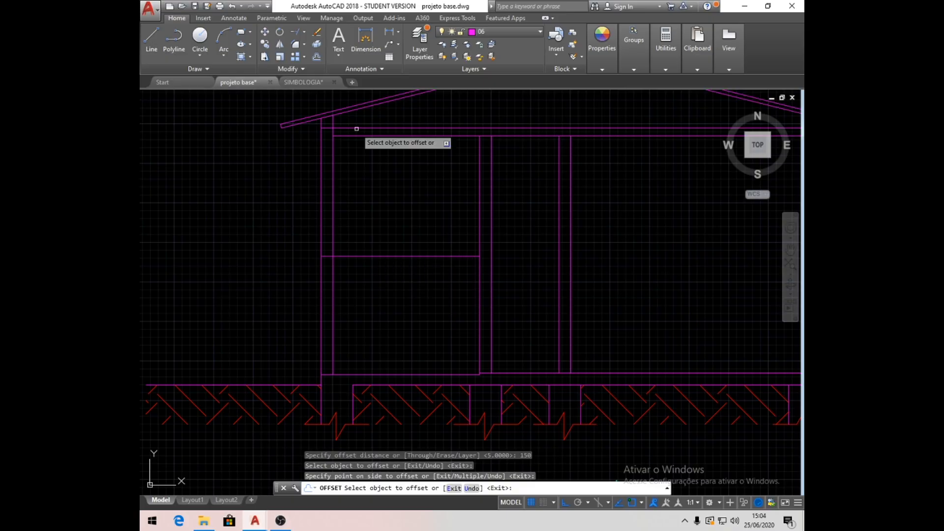
- Offset the sill line 80 upward to mark the head of the window
click(316, 56)
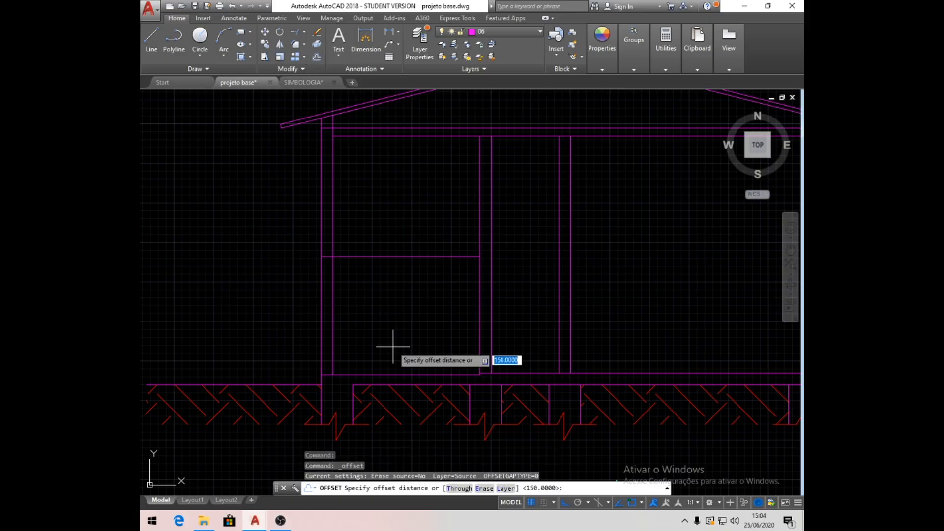
key(Return)
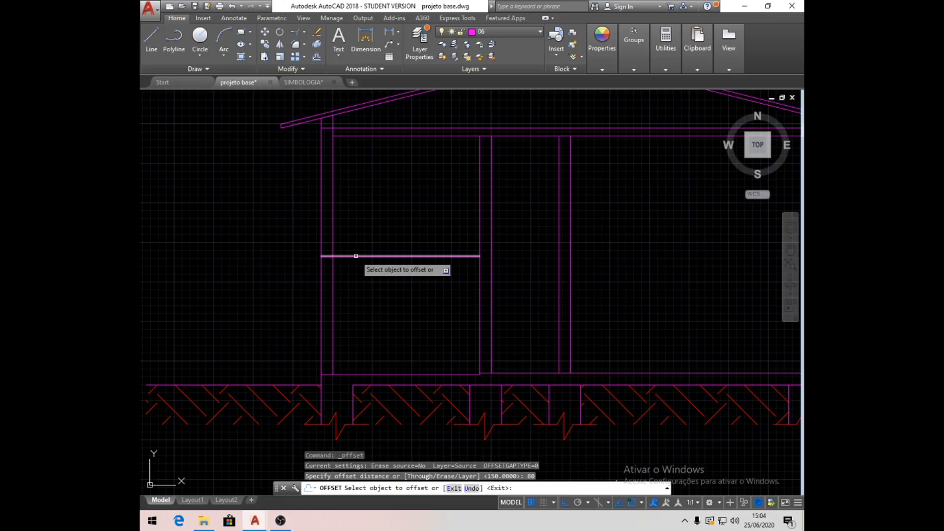
click(378, 256)
click(365, 198)
key(Return)
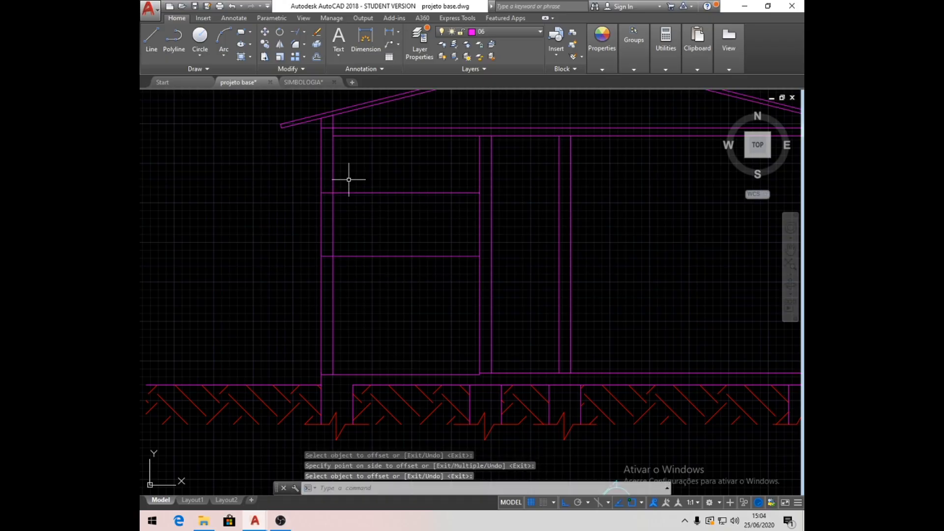
- Trim the sill and head lines to the left exterior wall's thickness and cut out the wall lines between them
click(296, 32)
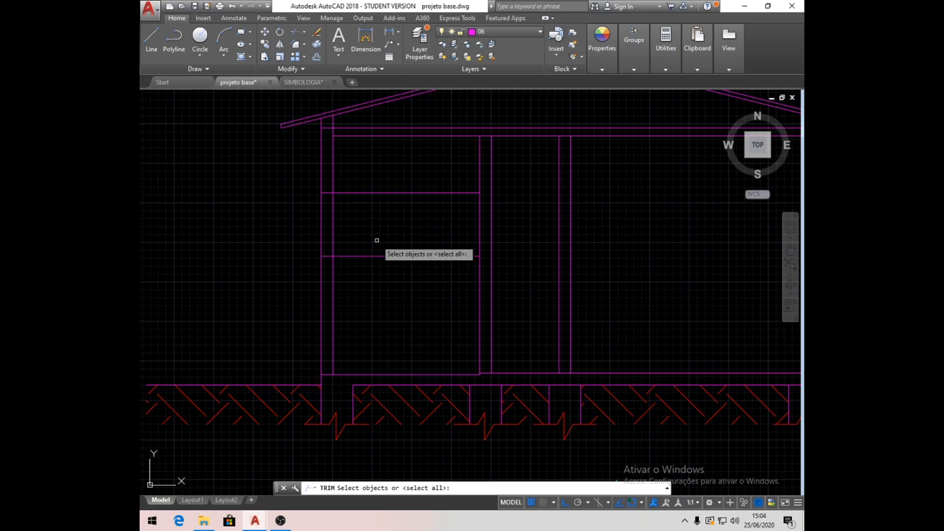
key(Return)
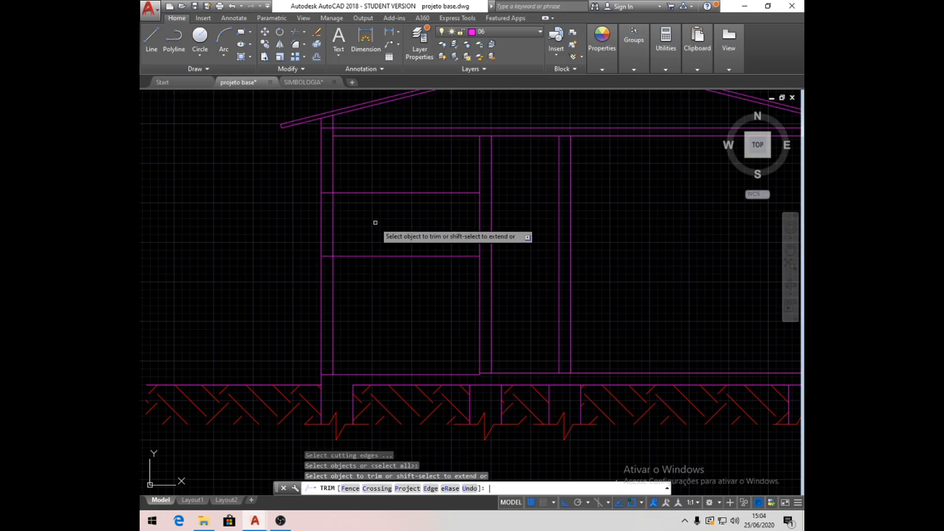
click(392, 256)
click(376, 193)
click(350, 236)
click(294, 223)
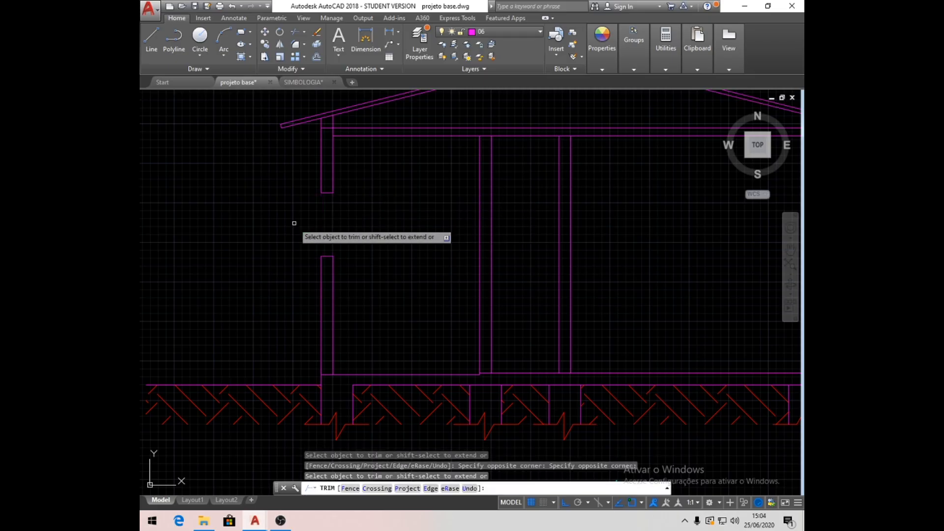
key(Return)
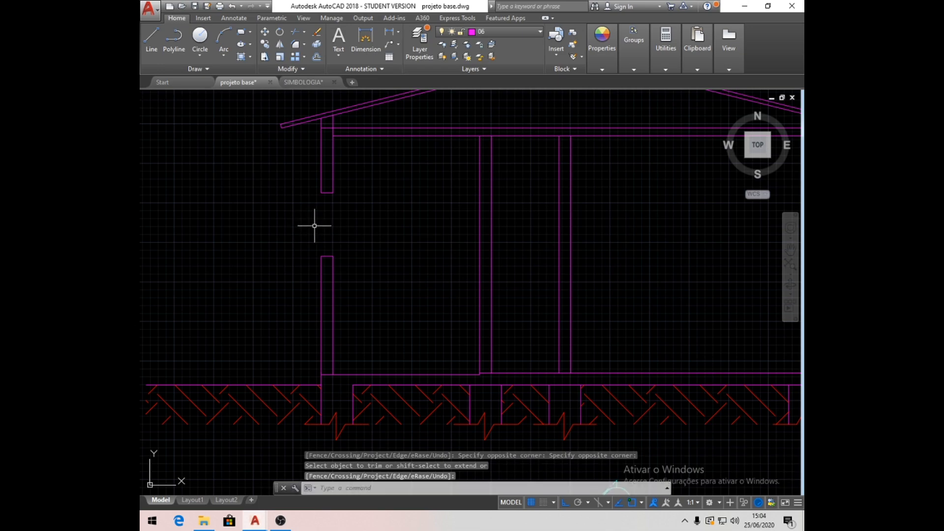
- On layer 01, draw vertical lines from sill to head along the outer and inner faces of the window opening
click(540, 31)
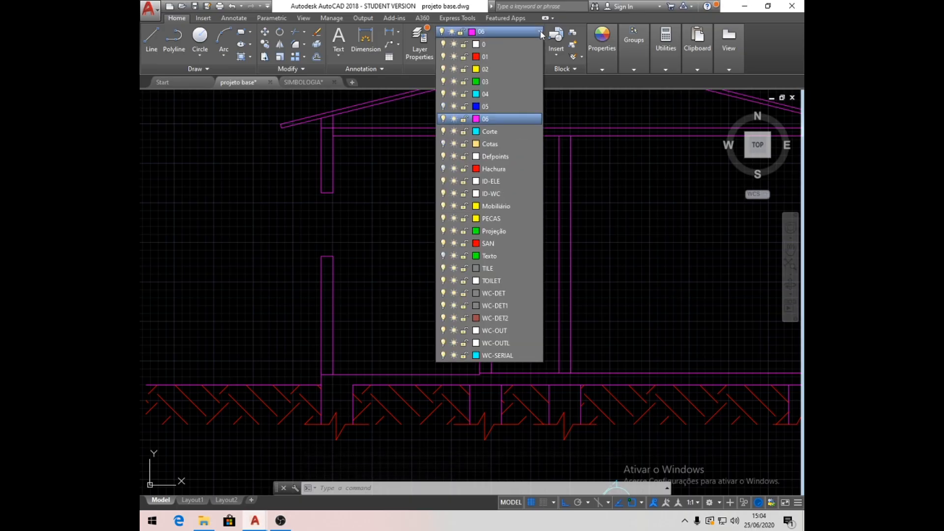
click(494, 57)
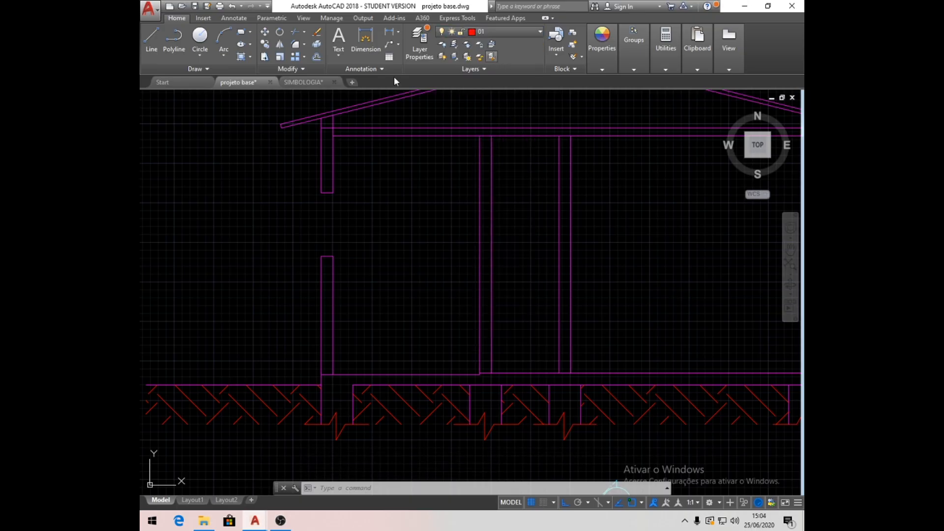
click(151, 41)
click(321, 256)
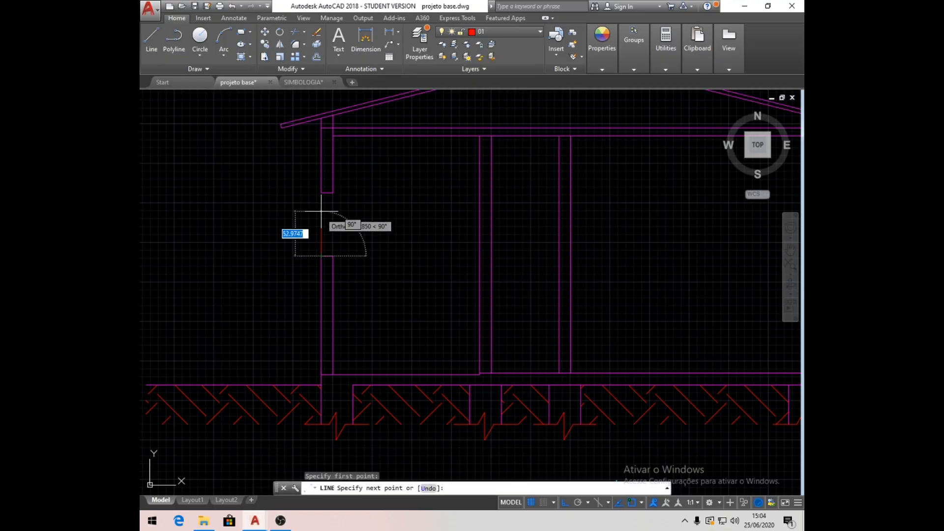
click(320, 193)
key(Return)
key(Return)
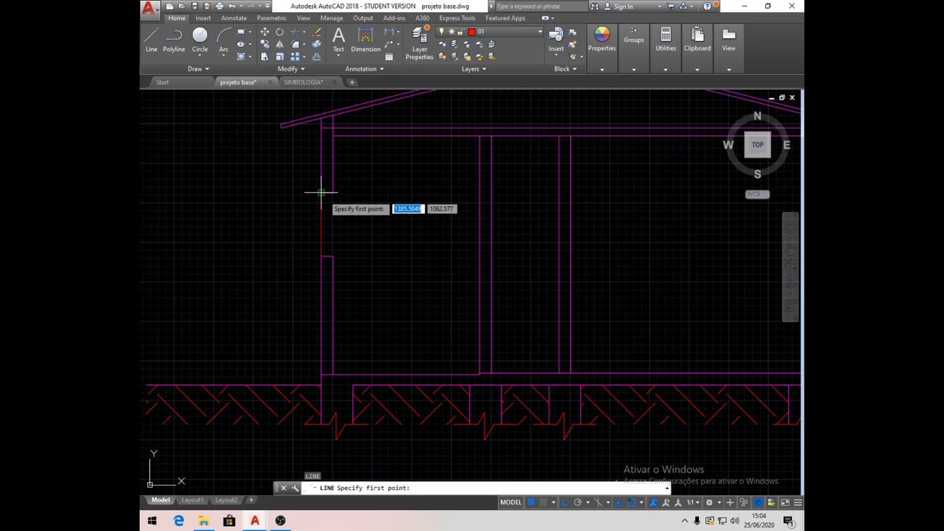
click(333, 192)
click(333, 255)
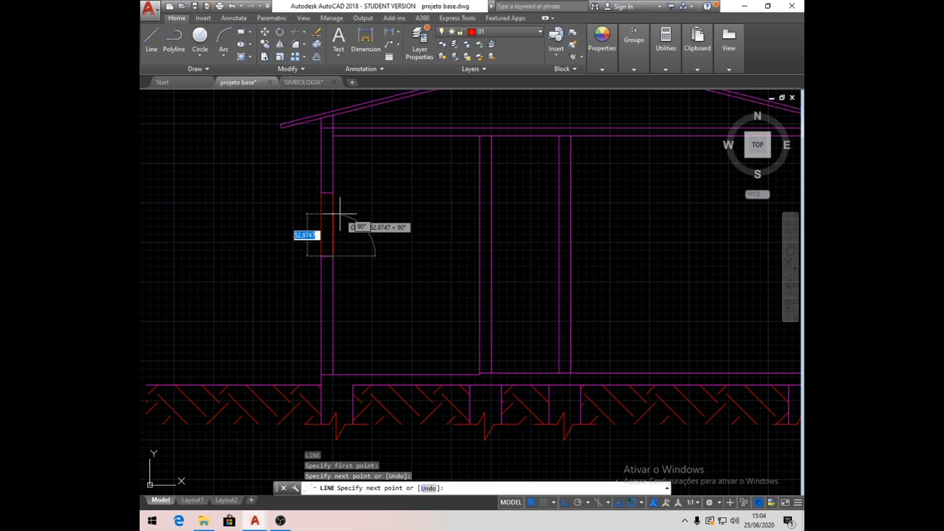
key(Return)
- Offset both vertical lines of the window opening 6 inward to form the window pane
scroll(331, 216, up, 2)
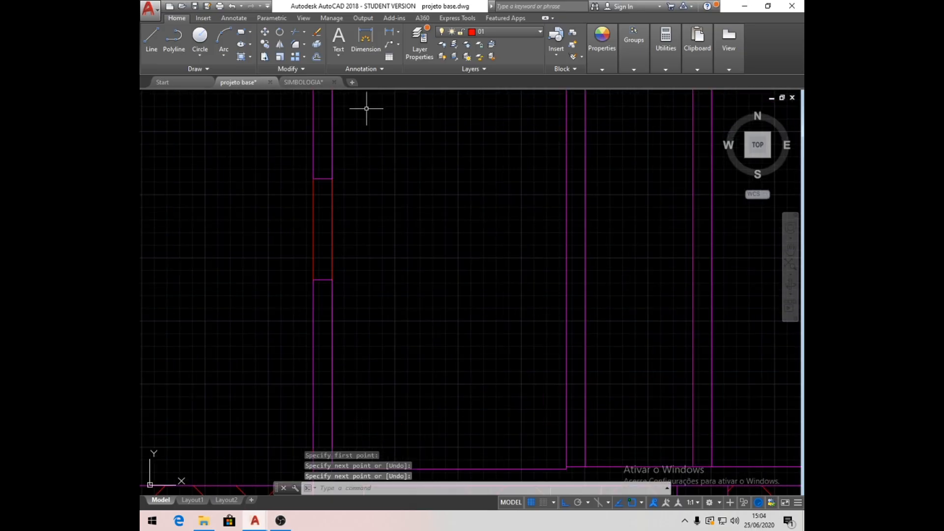
click(316, 57)
text(6)
key(Return)
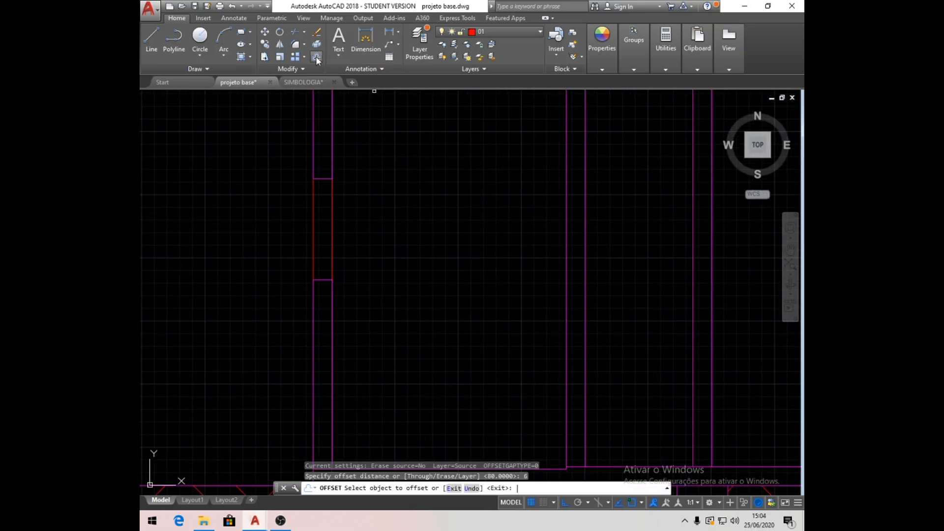
click(314, 216)
click(375, 205)
click(332, 216)
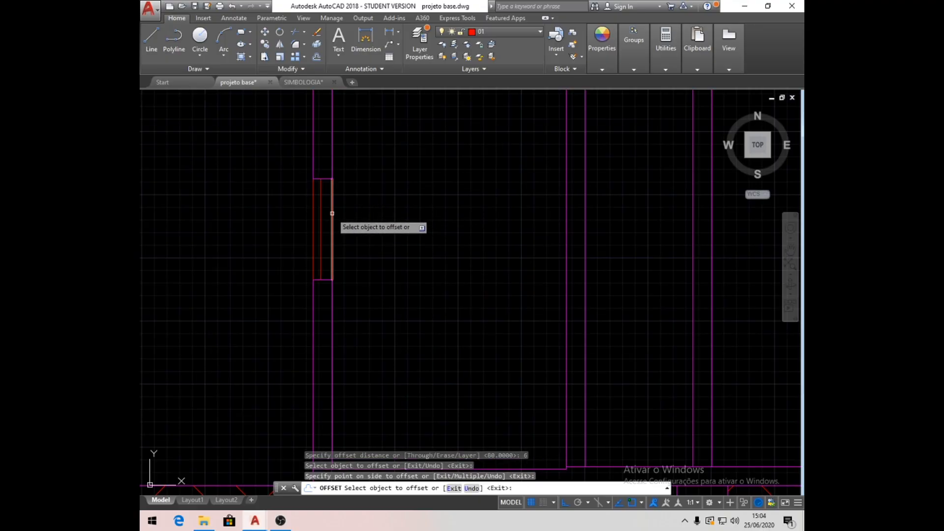
click(270, 217)
key(Return)
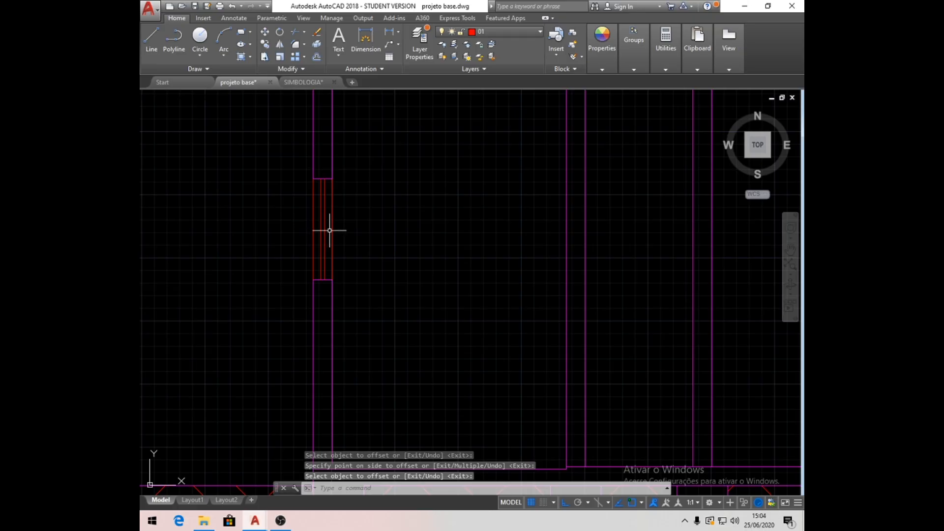
- Move the two inner window lines to layer 02
click(327, 230)
click(318, 227)
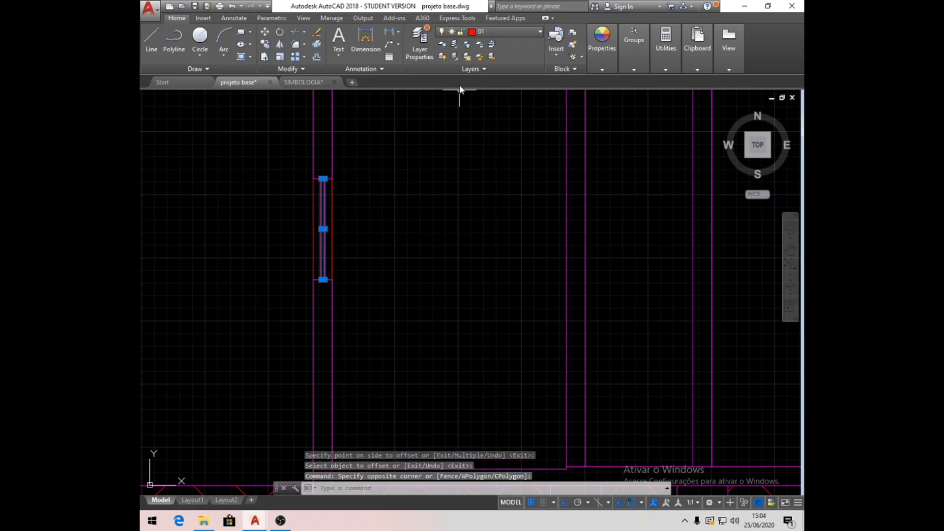
click(538, 32)
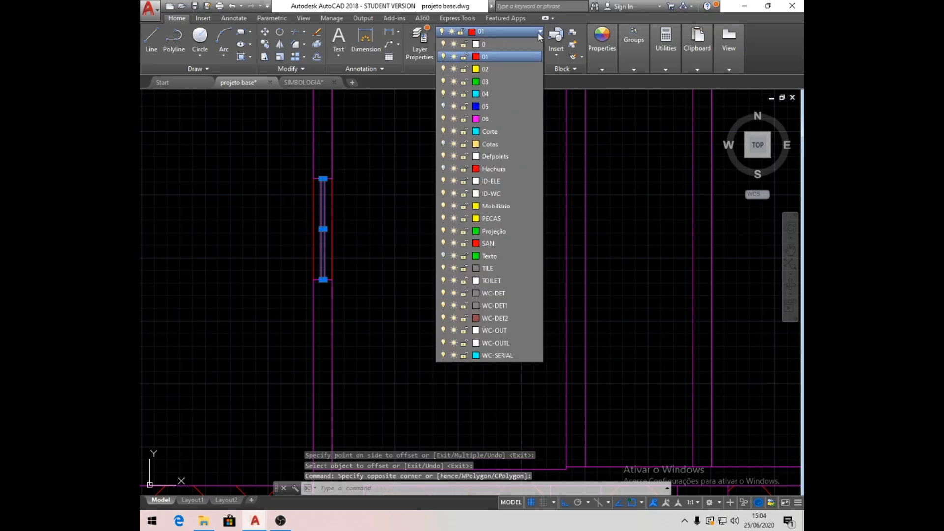
click(506, 71)
key(Escape)
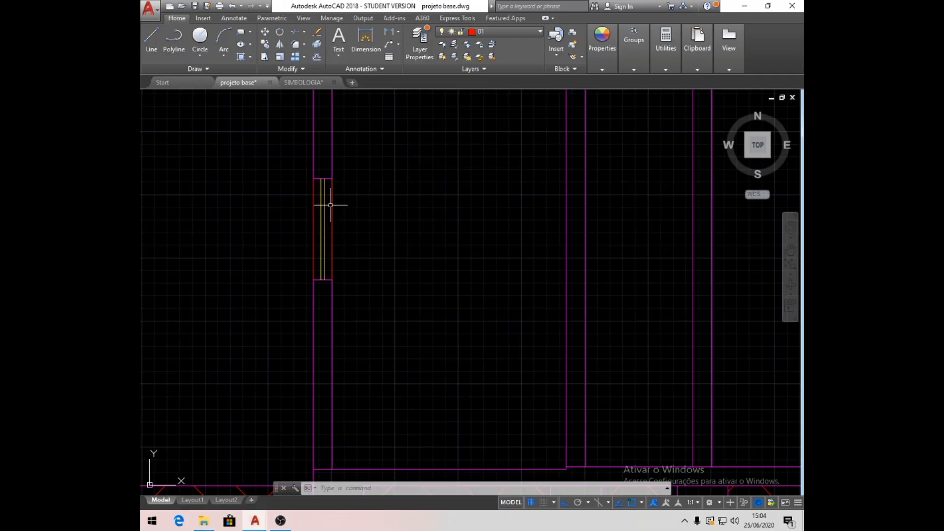
scroll(330, 204, down, 4)
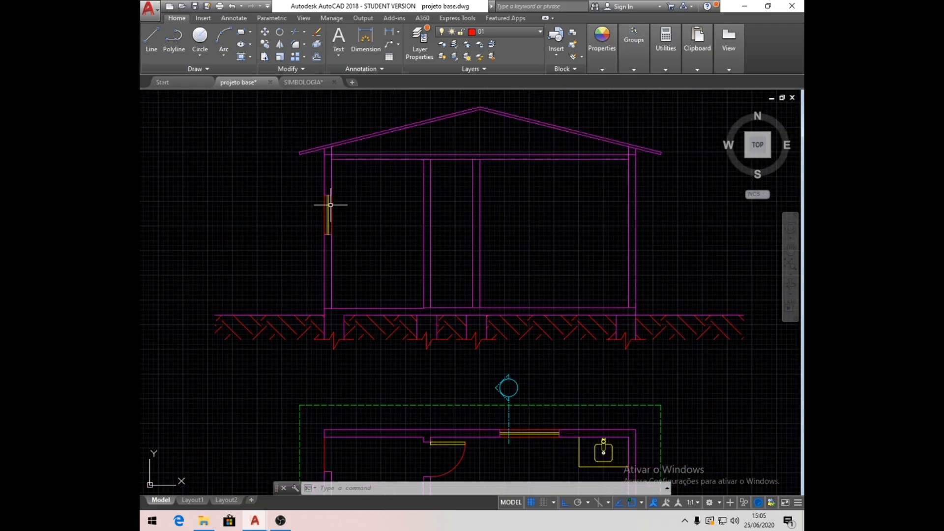
scroll(371, 263, up, 1)
scroll(383, 282, up, 1)
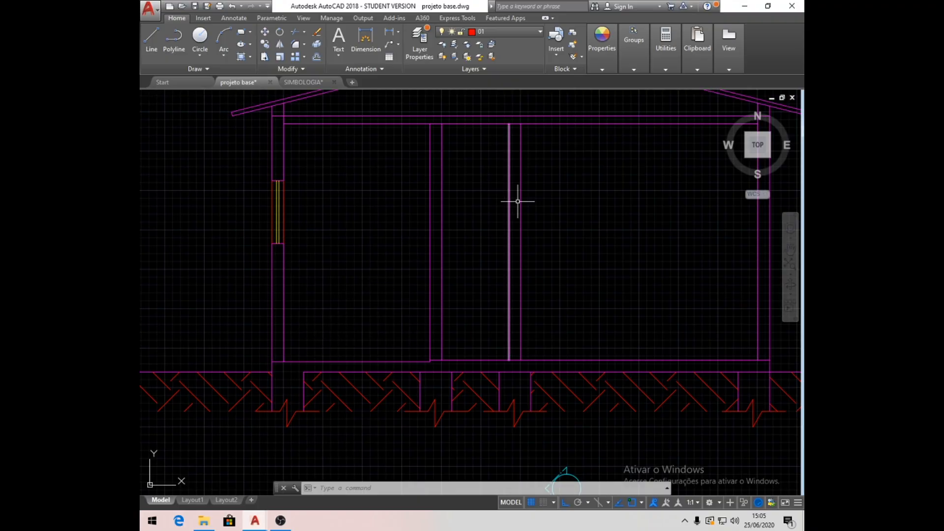
- Insert the banheiros_basicos drawing as a block at scale 1, redefining its existing definition, and place it in the model
click(557, 58)
click(576, 170)
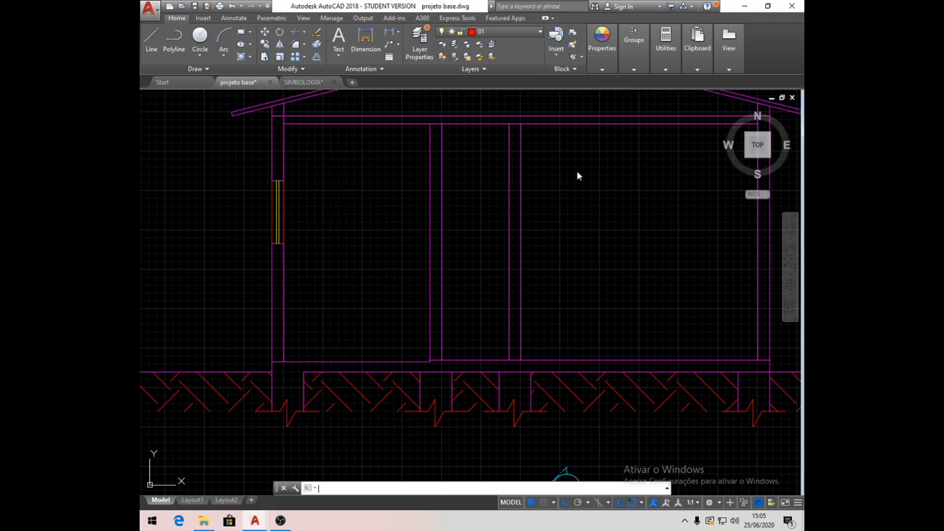
click(569, 196)
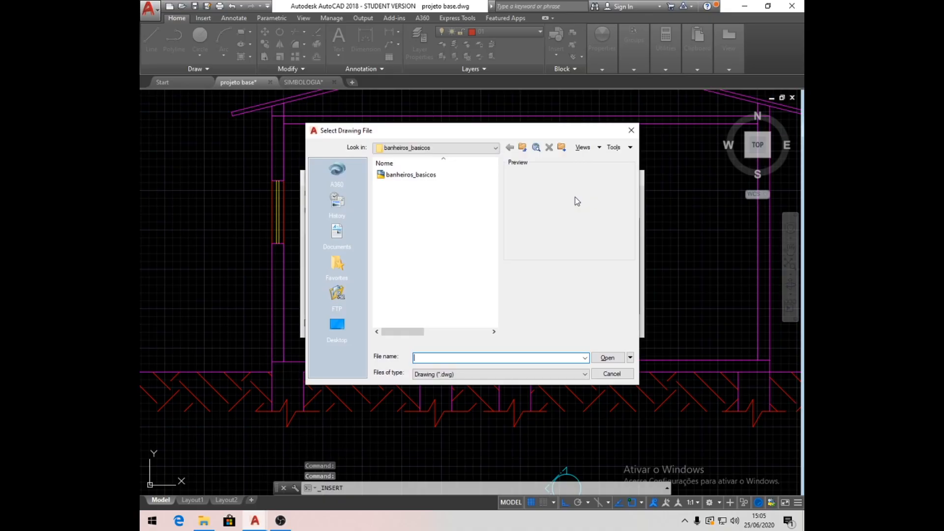
click(384, 175)
click(606, 358)
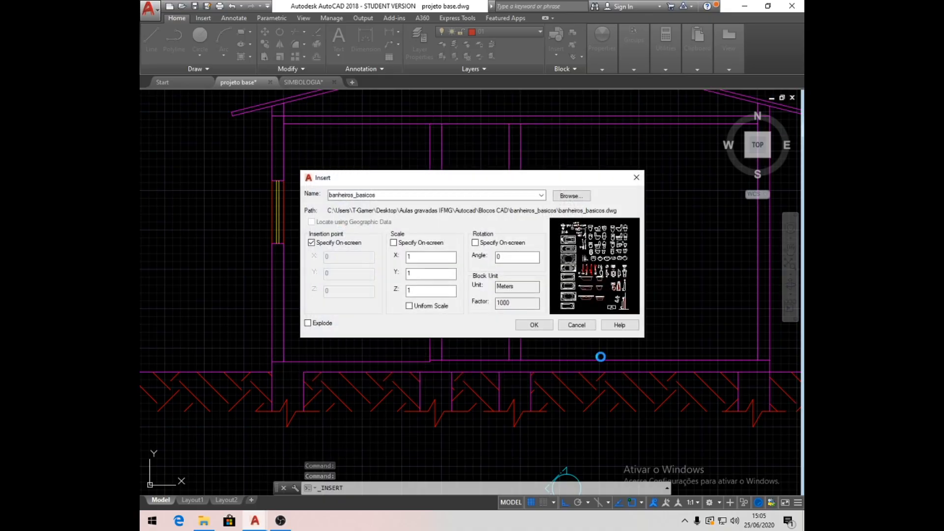
click(540, 325)
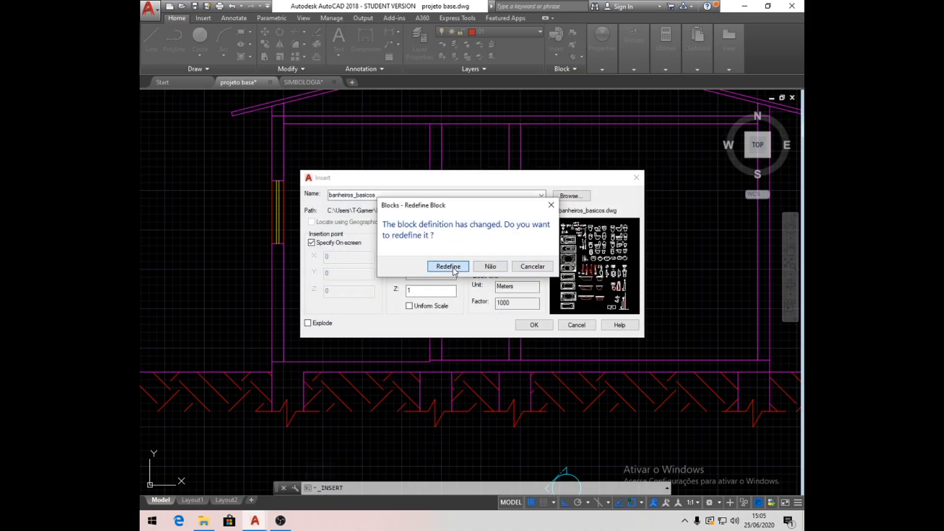
click(452, 269)
scroll(516, 305, down, 5)
click(329, 274)
scroll(443, 294, down, 6)
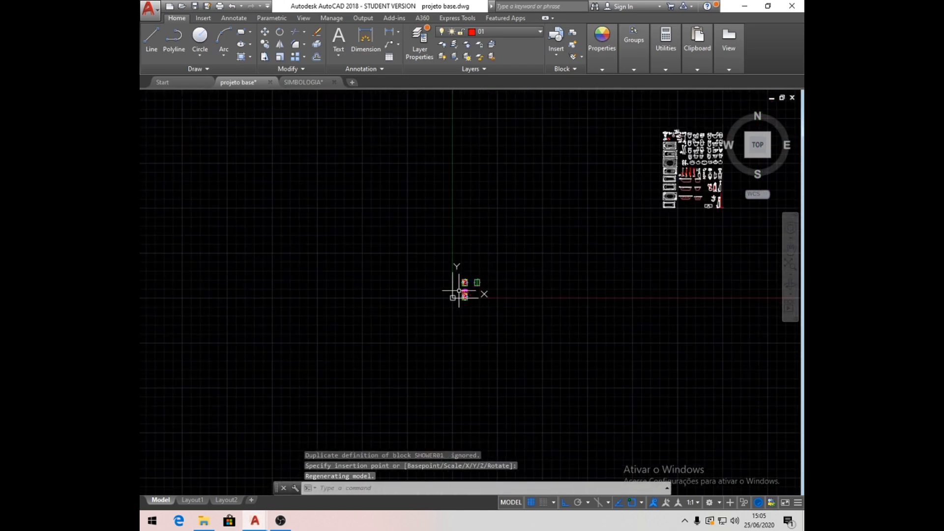
- Scale the inserted bathroom block collection by a factor of 0.1 from its lower-left corner
middle_drag(643, 229, 504, 274)
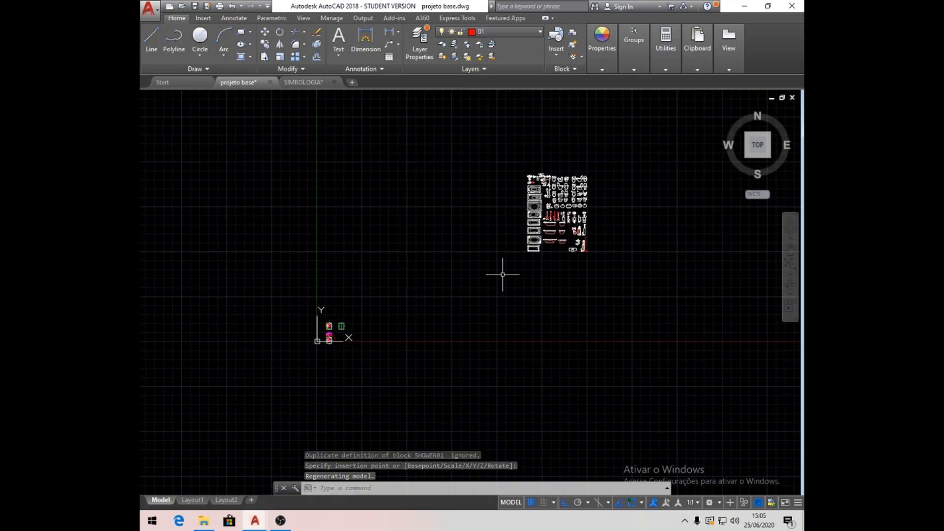
text(SC)
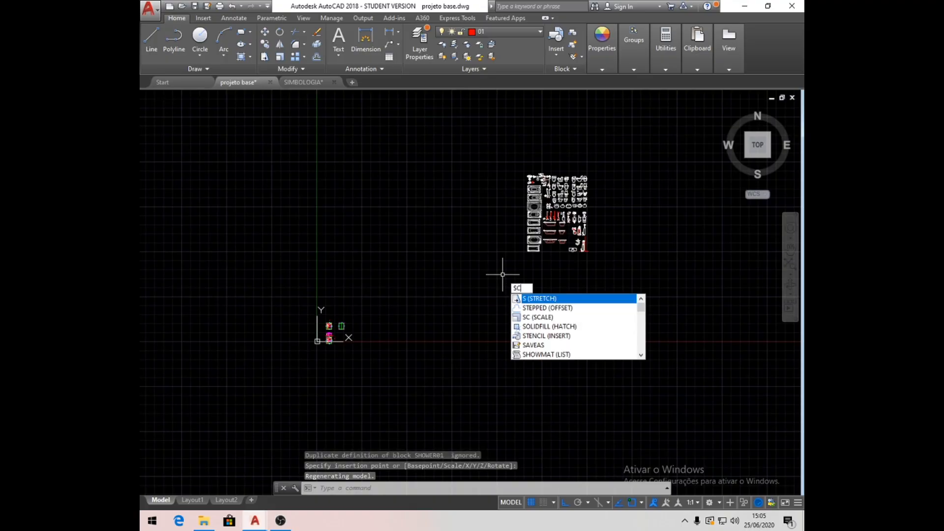
key(Return)
click(622, 275)
click(510, 159)
key(Return)
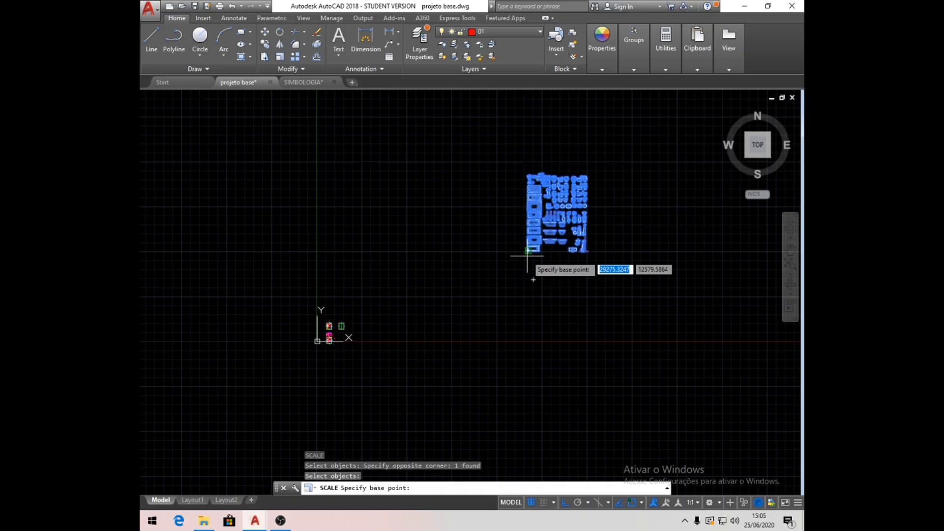
click(528, 255)
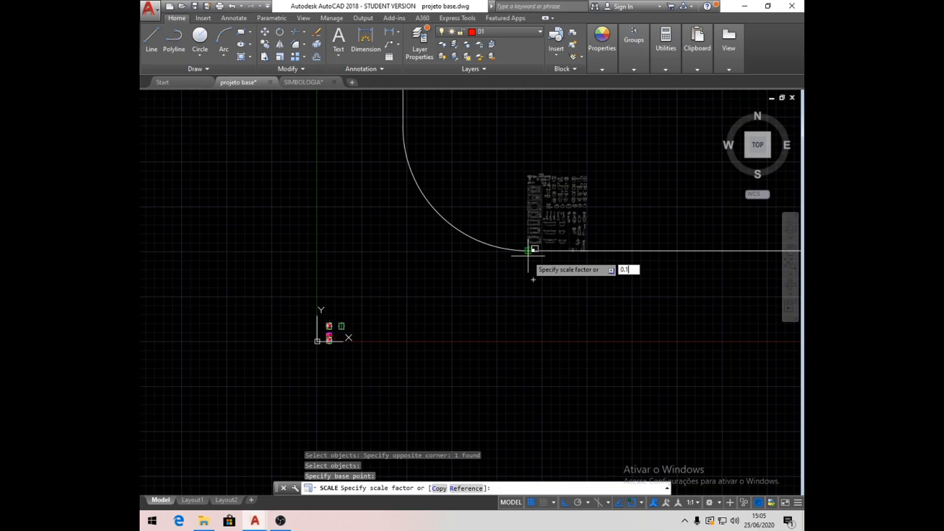
text(0.1)
key(Return)
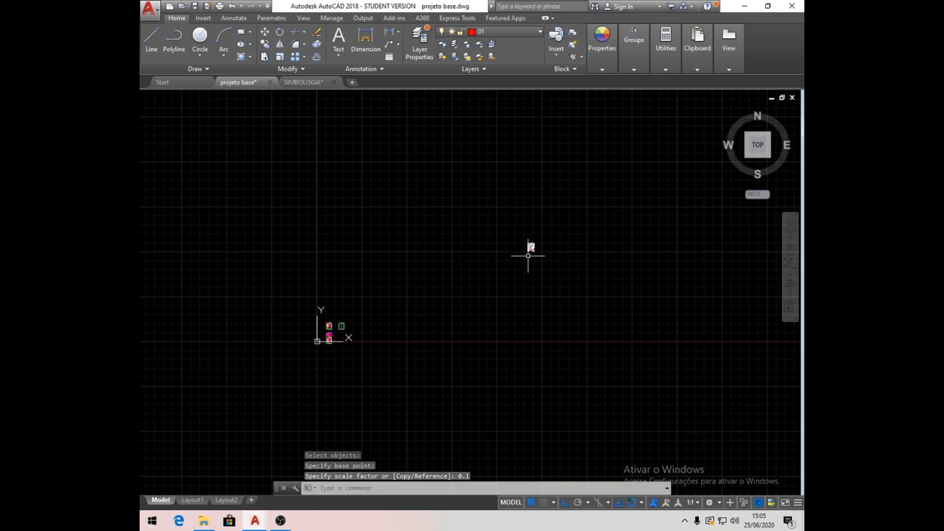
- Move the scaled bathroom block collection to the empty area left of the section and its floor plan
click(265, 33)
click(546, 256)
click(504, 207)
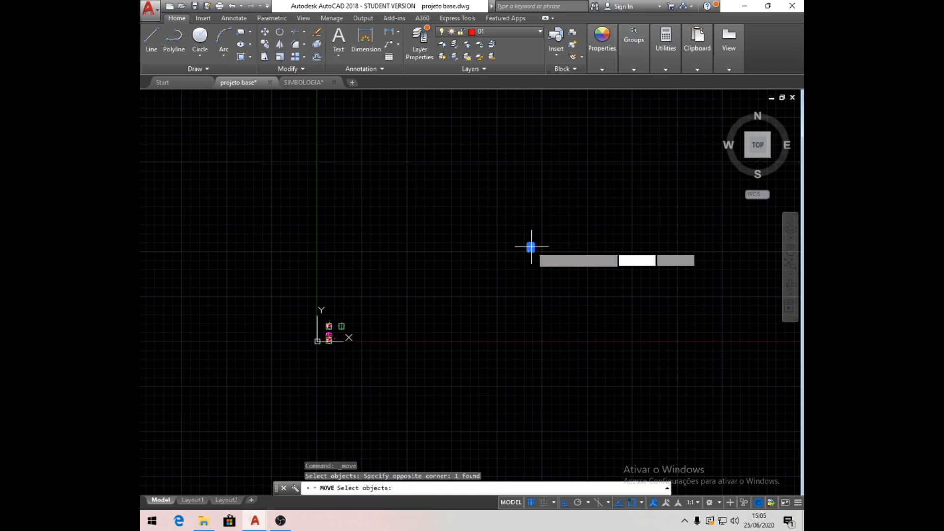
click(569, 269)
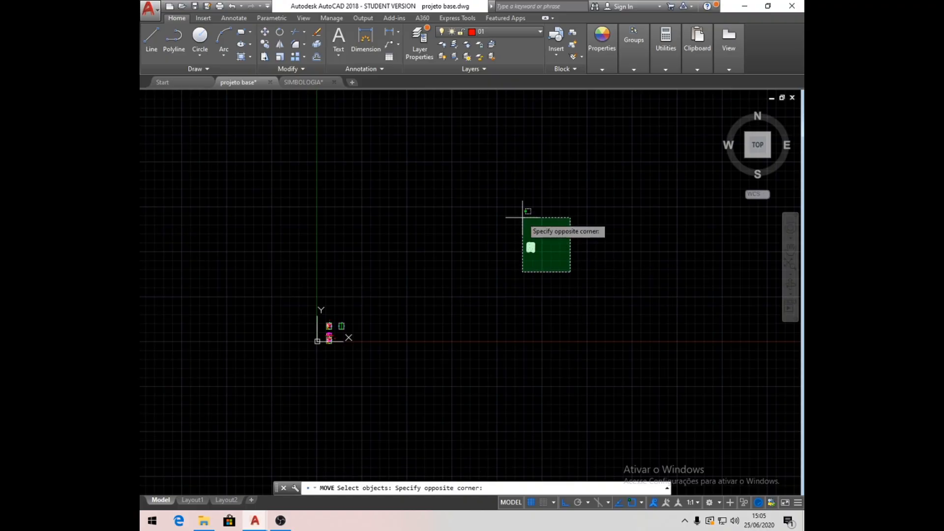
click(481, 188)
key(Return)
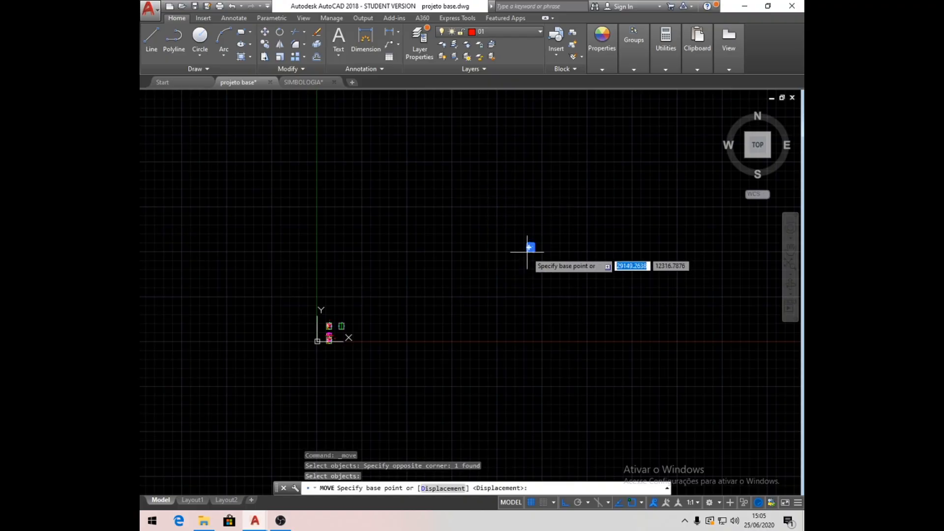
click(530, 247)
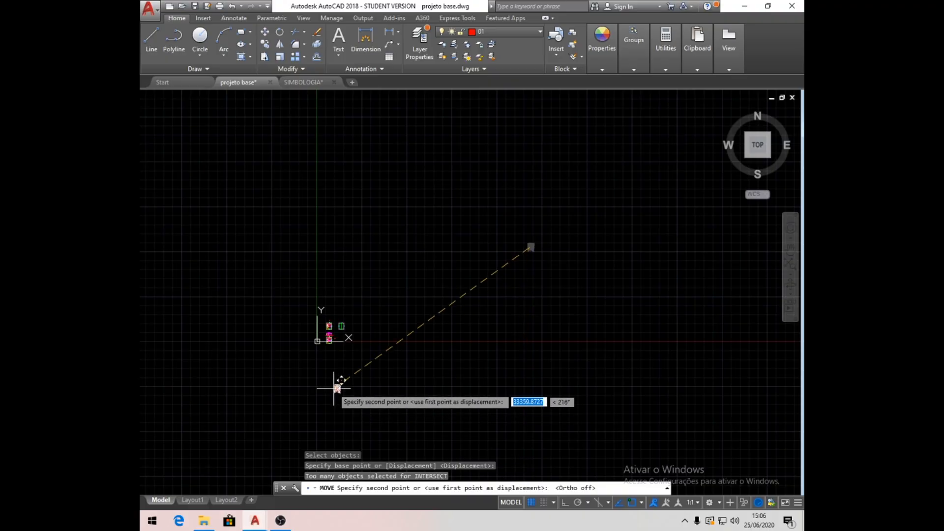
scroll(322, 349, up, 3)
scroll(322, 349, up, 4)
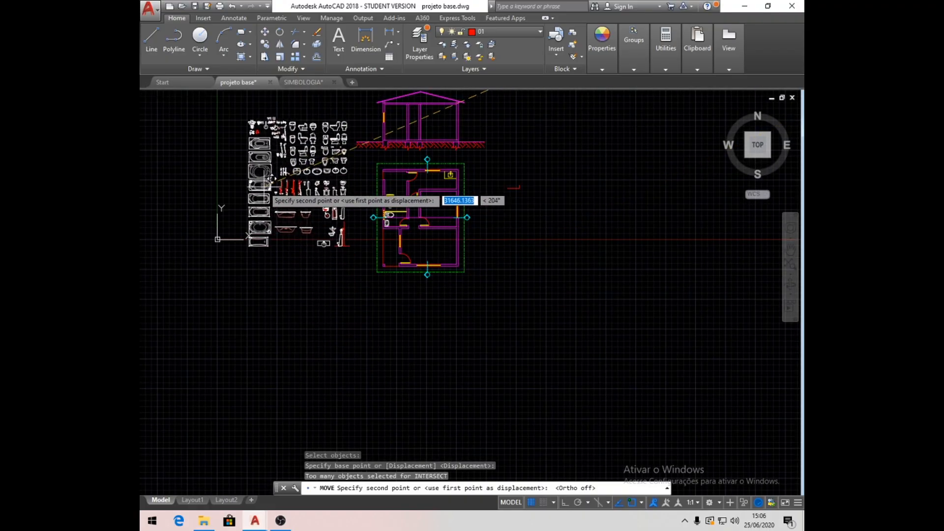
click(256, 167)
- Explode the bathroom block collection into its individual fixtures
scroll(335, 164, up, 3)
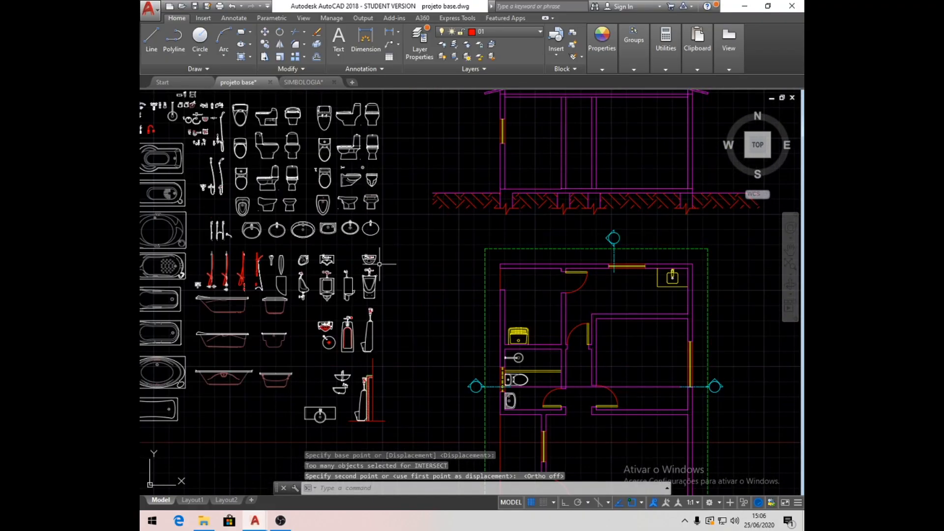
scroll(348, 133, up, 3)
scroll(392, 229, down, 3)
scroll(385, 228, down, 3)
click(379, 225)
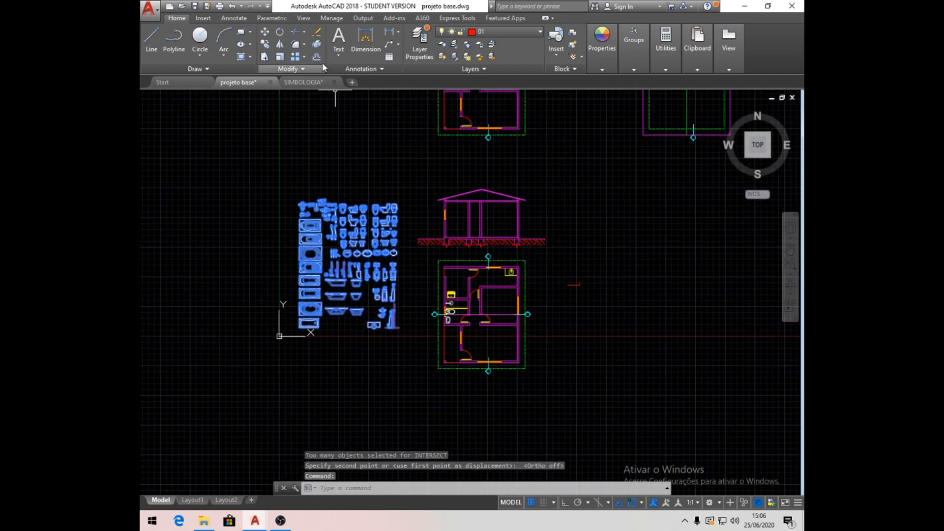
click(318, 46)
- Move the side-view toilet from the second row of the fixture collection into the section's left room, just above the floor
scroll(399, 216, up, 3)
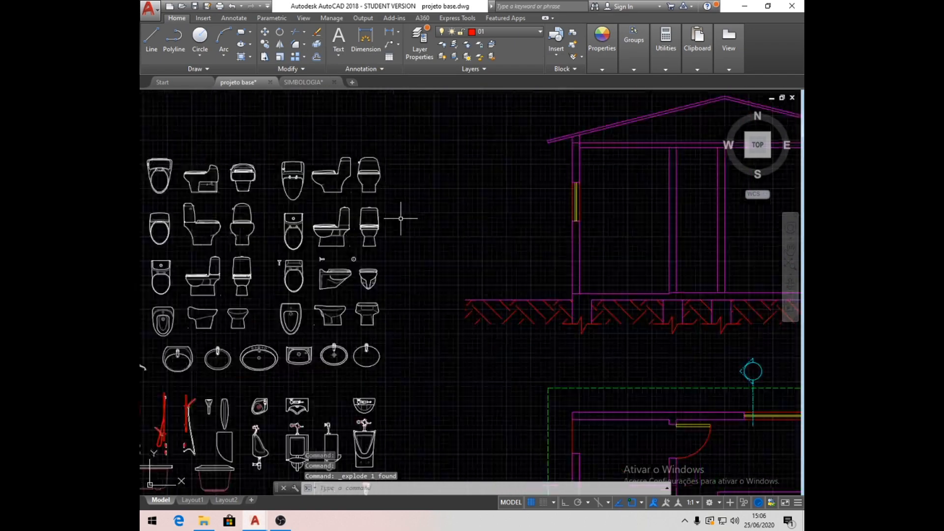
scroll(400, 212, up, 3)
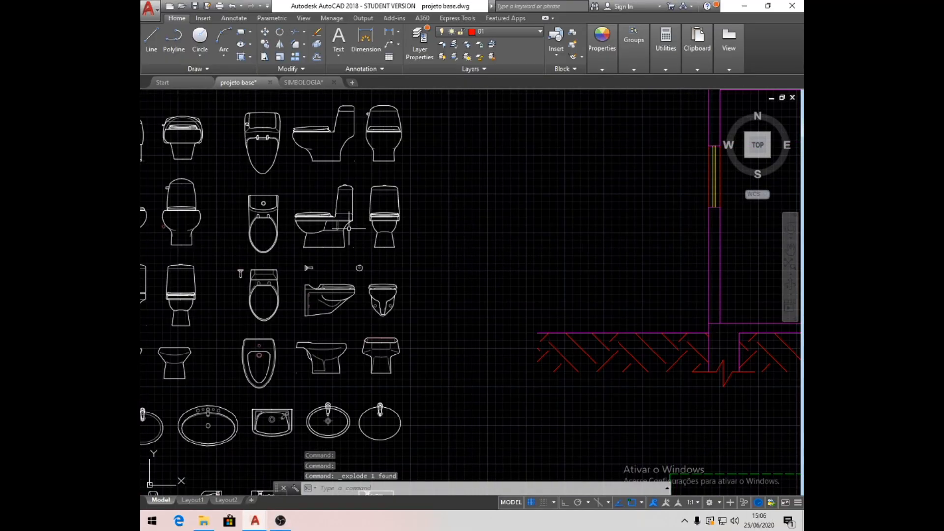
click(348, 226)
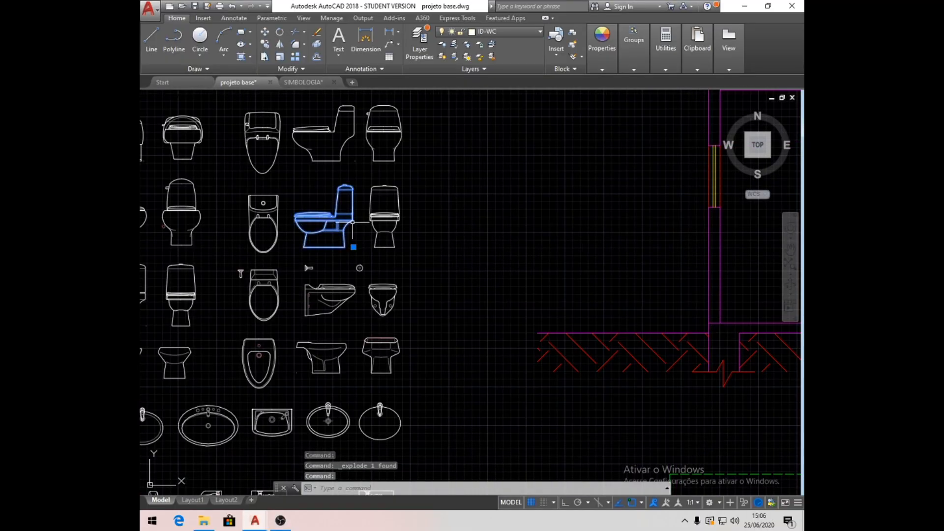
click(265, 32)
click(327, 224)
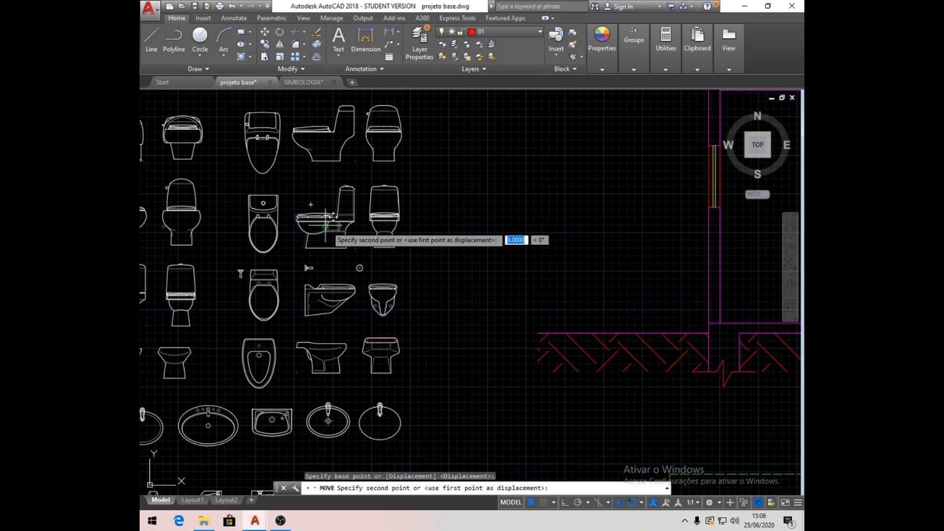
scroll(327, 225, down, 3)
click(508, 247)
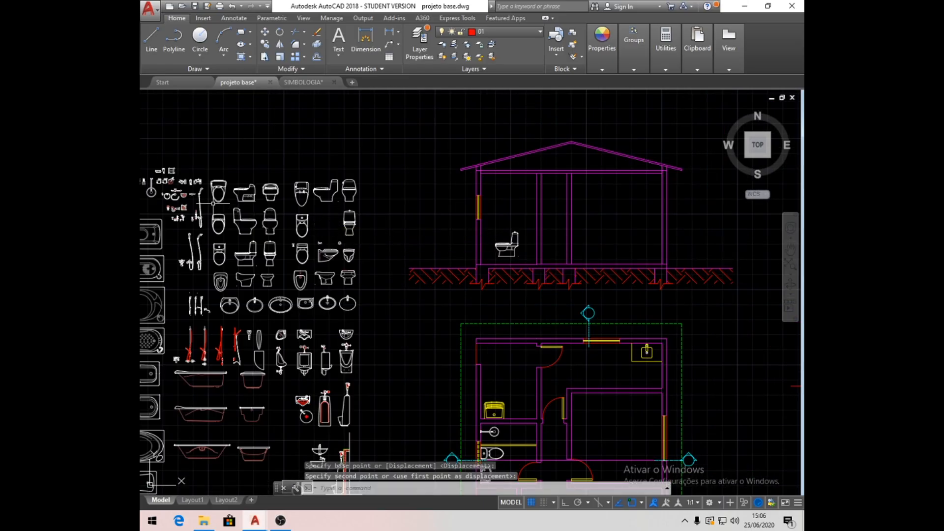
- Look through the faucets, showers, toilets and other fixtures in the collection for further pieces usable in the section
scroll(231, 180, up, 7)
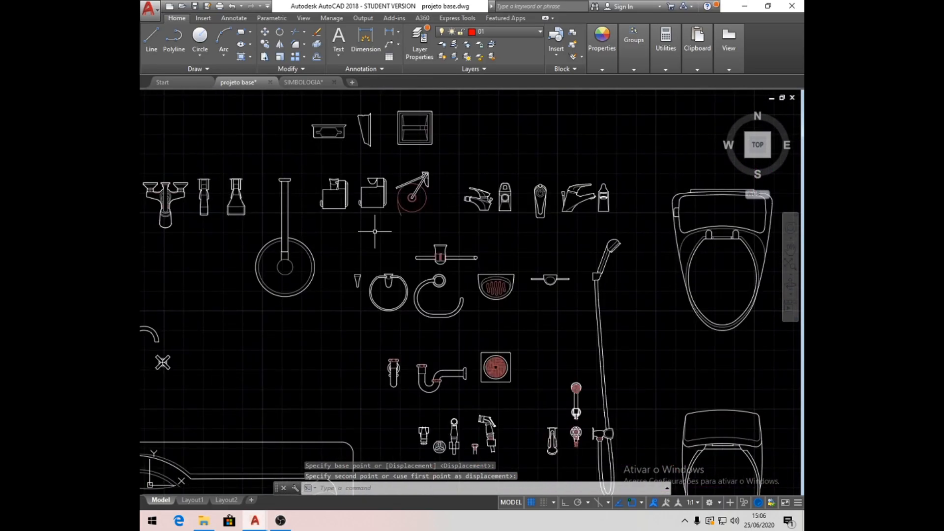
scroll(375, 231, down, 3)
middle_drag(270, 248, 209, 138)
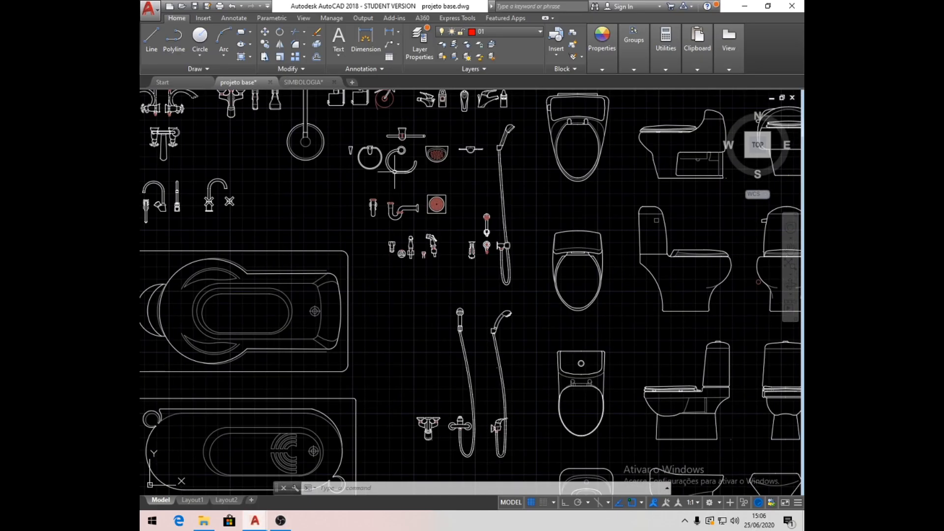
scroll(422, 170, down, 4)
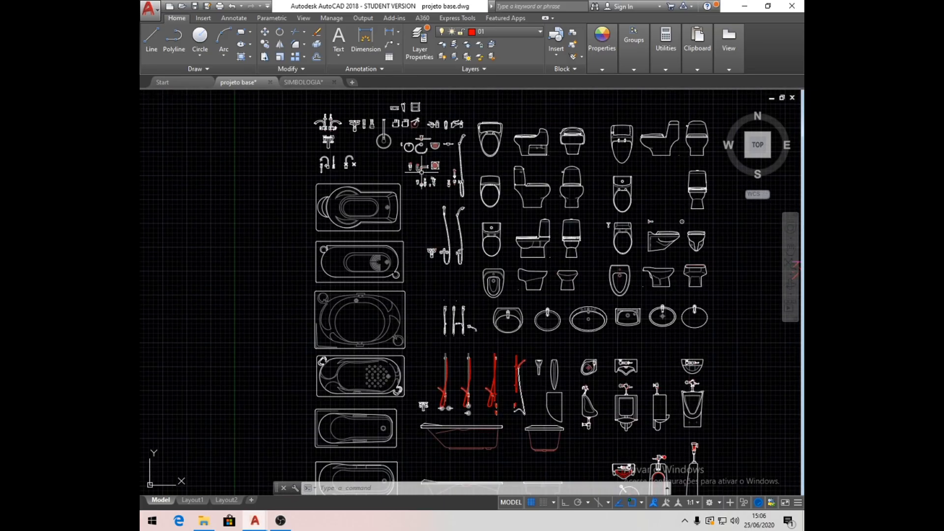
scroll(421, 169, down, 2)
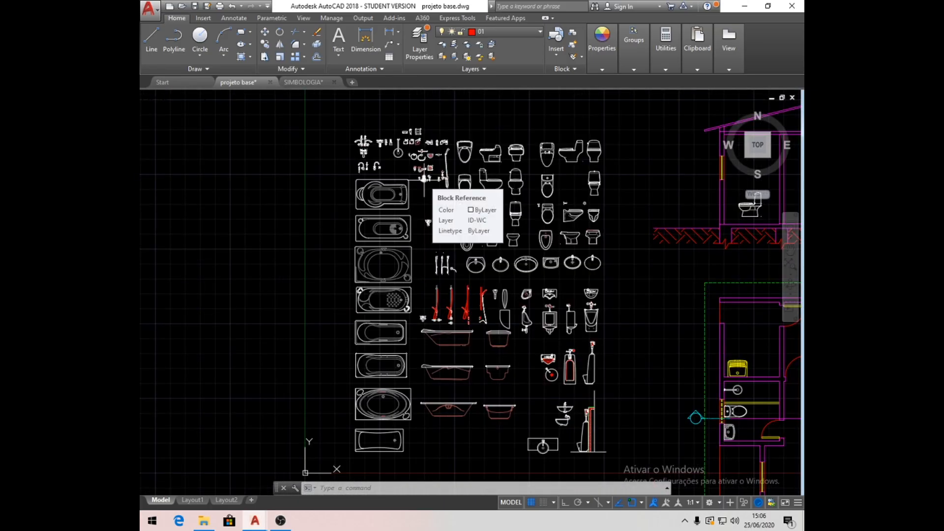
scroll(541, 188, up, 2)
scroll(541, 187, up, 3)
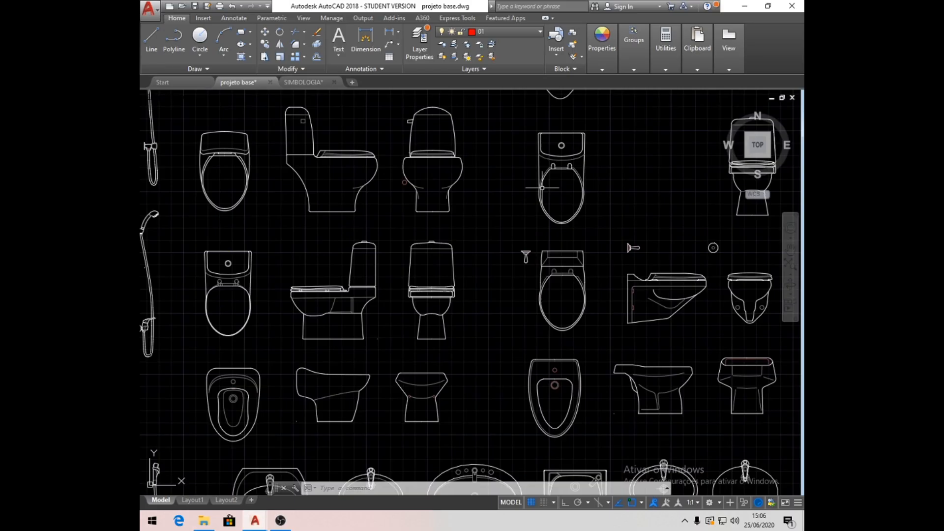
scroll(479, 295, down, 5)
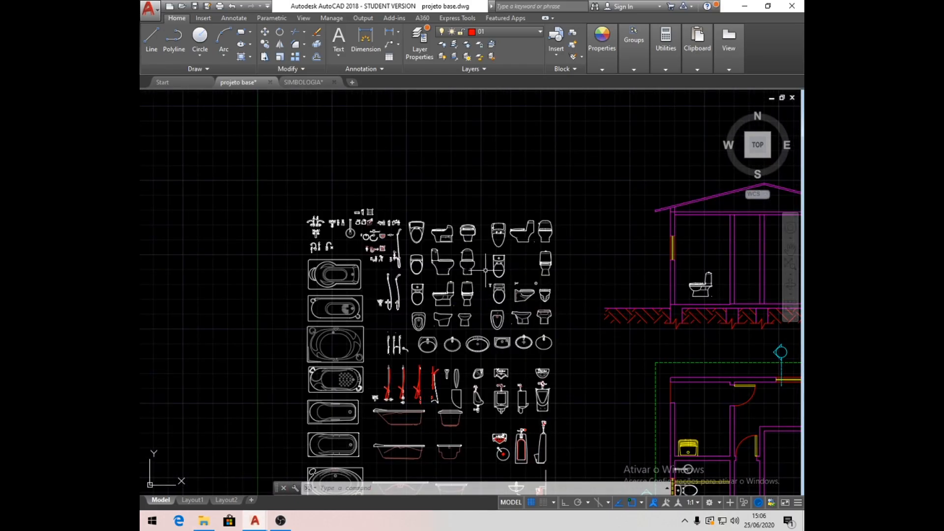
scroll(353, 201, down, 2)
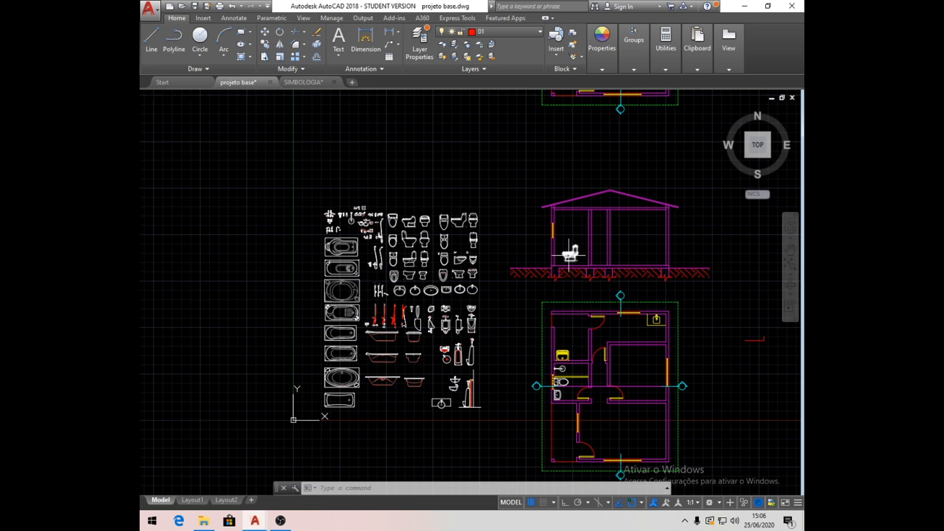
- Delete all the remaining bathroom fixtures in the collection left of the section
click(496, 429)
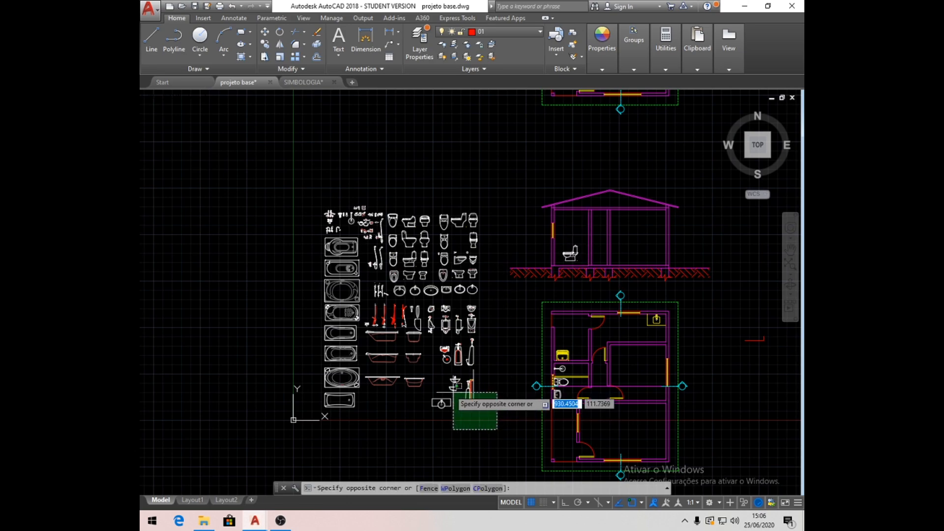
click(307, 181)
key(Delete)
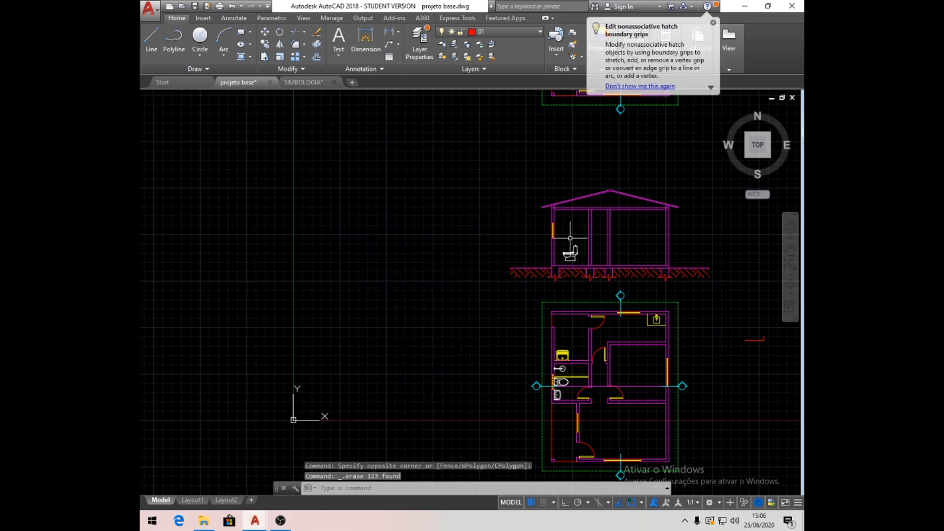
- Mirror the side-view toilet about a vertical line through the middle of its base, erasing the original
scroll(570, 238, up, 5)
click(506, 298)
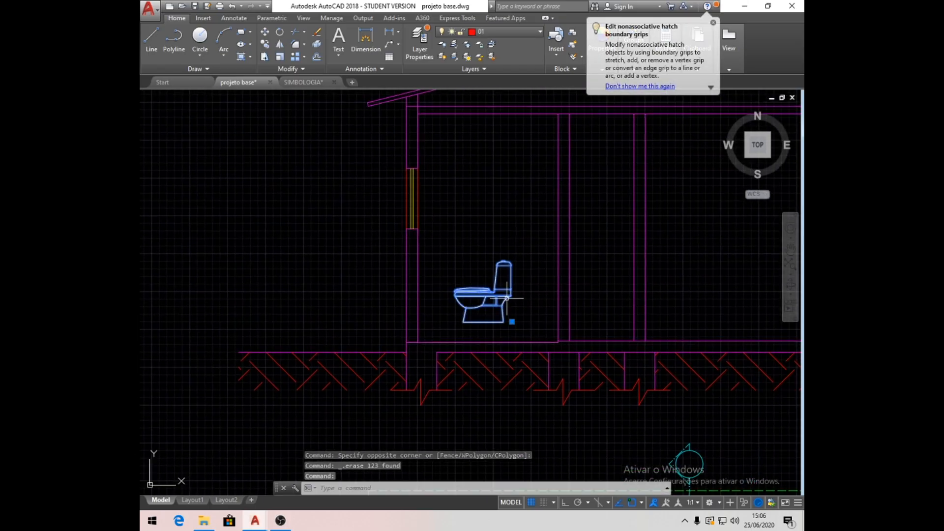
click(279, 46)
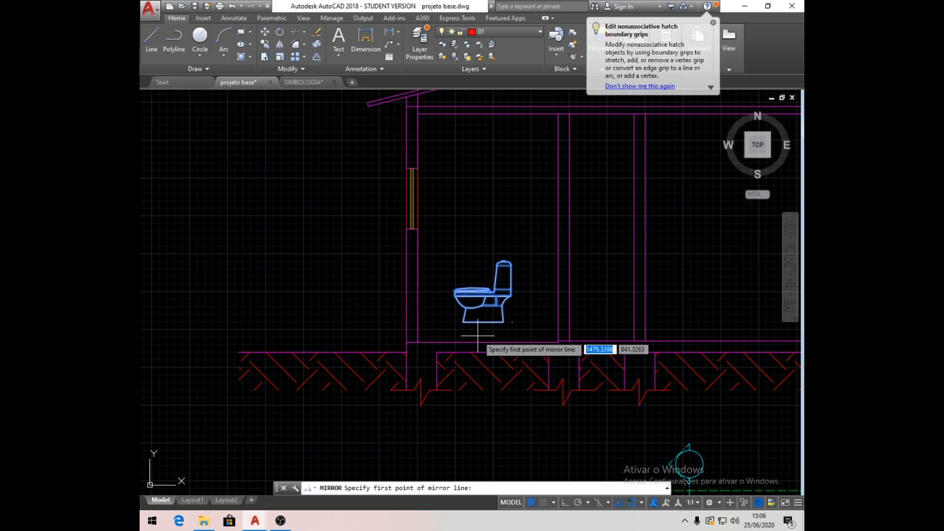
click(482, 322)
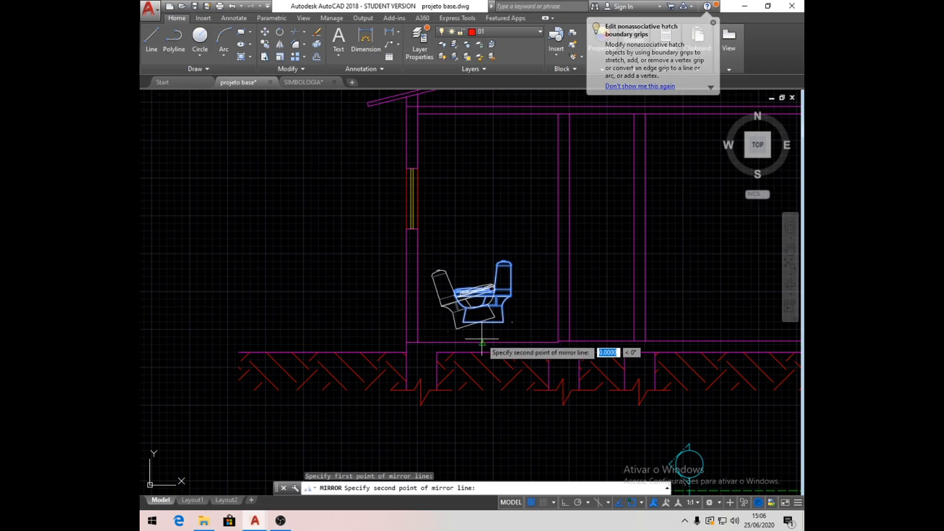
key(F8)
click(464, 176)
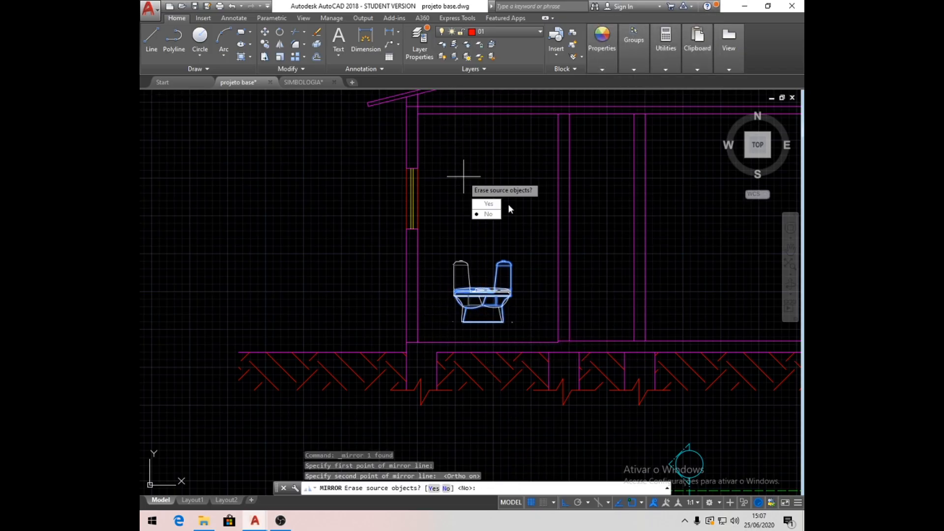
click(489, 204)
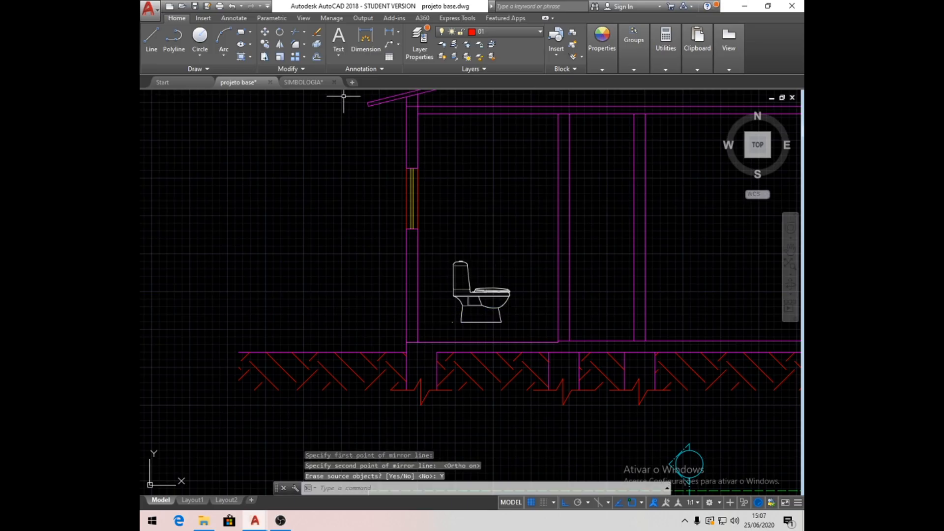
- Move the toilet by its base corner onto the floor at the inner corner of the left wall
click(264, 32)
click(476, 323)
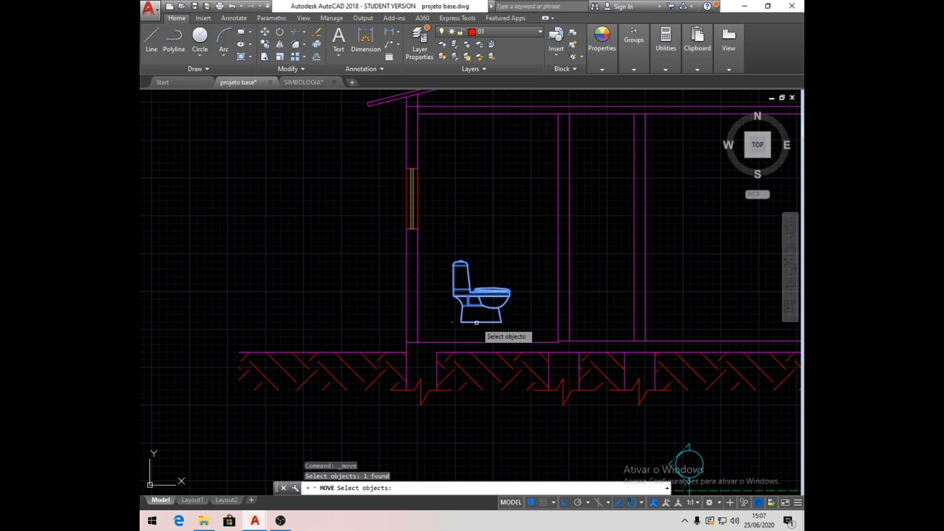
key(Return)
click(462, 323)
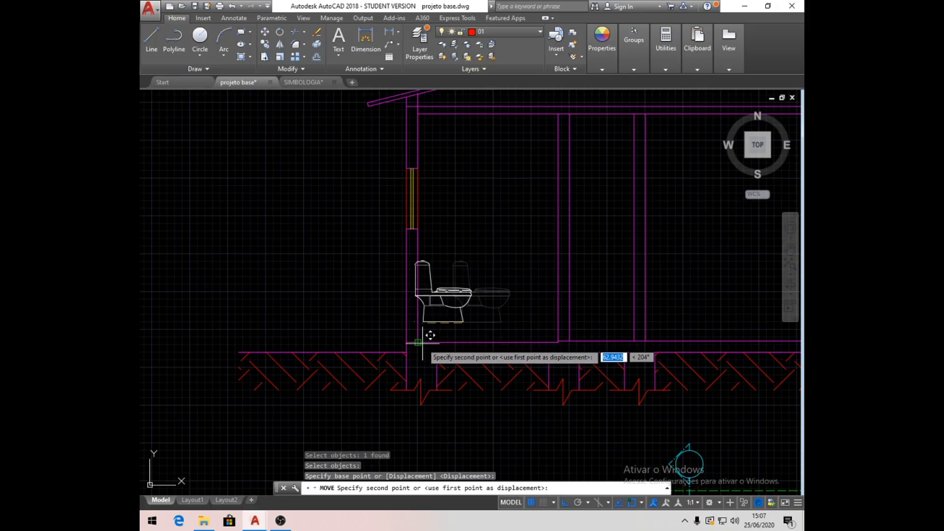
click(422, 343)
- Shift the toilet horizontally along the floor until its tank clears the inner face of the left wall
scroll(464, 341, up, 4)
click(270, 35)
click(514, 282)
click(450, 210)
key(Return)
click(454, 195)
click(488, 194)
scroll(501, 246, down, 4)
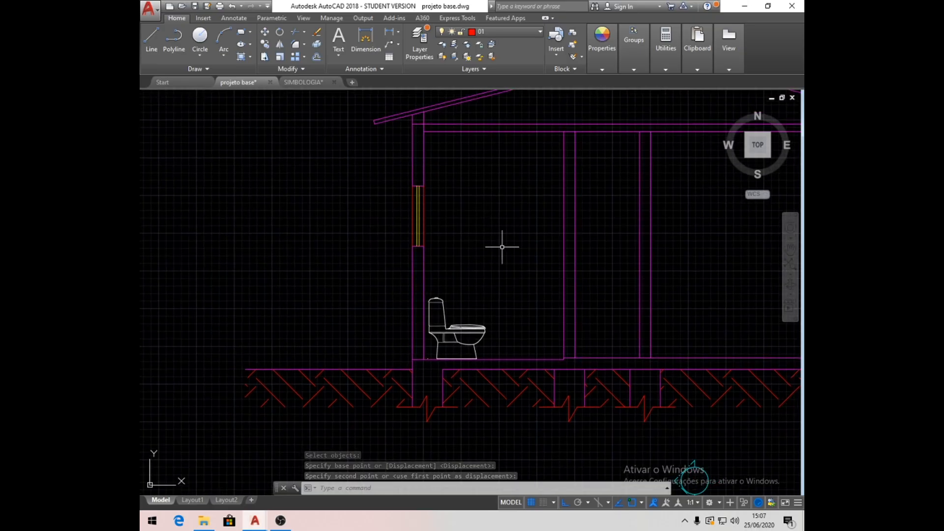
- Draw a horizontal shower arm 50 long and 5 high on the left wall, starting 10 above the window's upper inner corner
scroll(502, 247, up, 5)
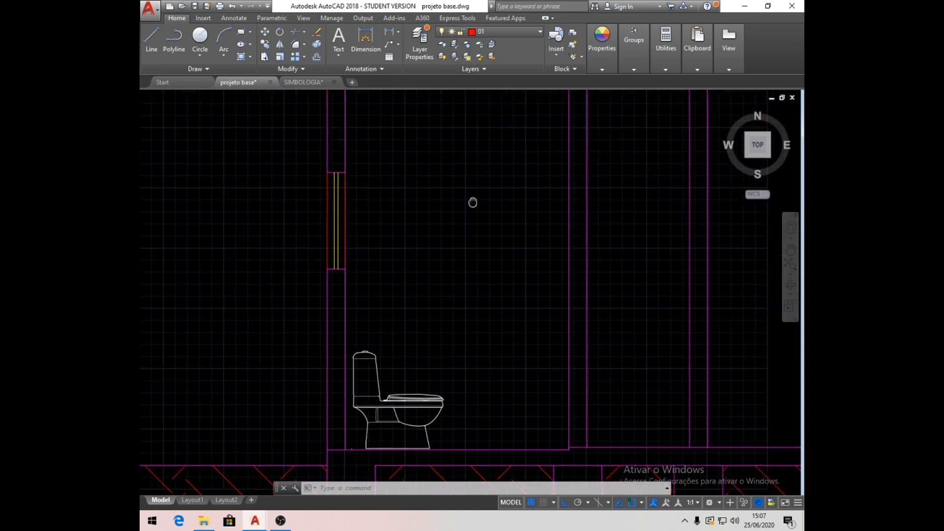
click(153, 40)
click(339, 169)
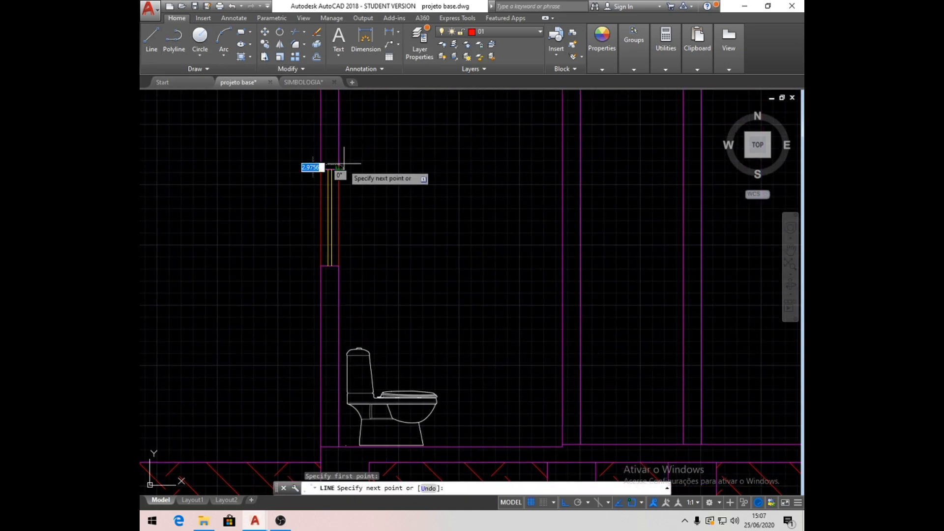
text(10)
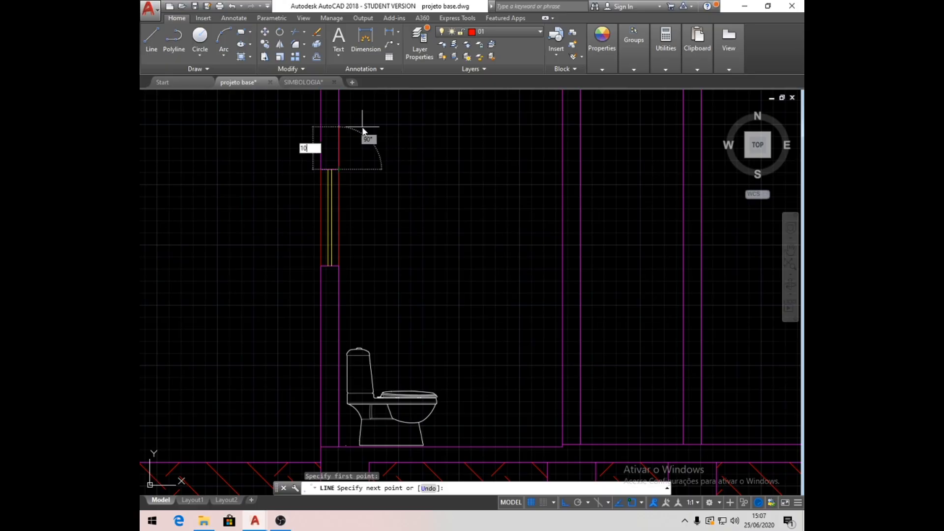
key(Return)
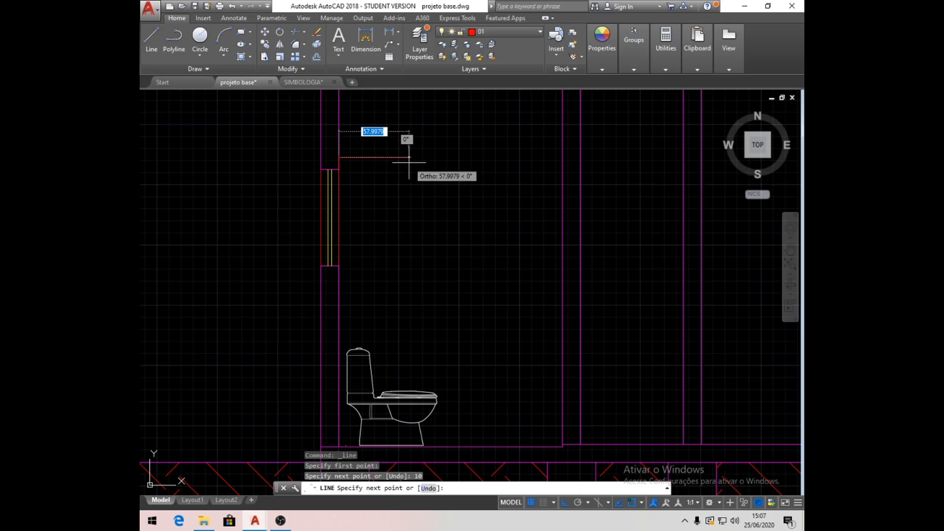
text(50)
key(Return)
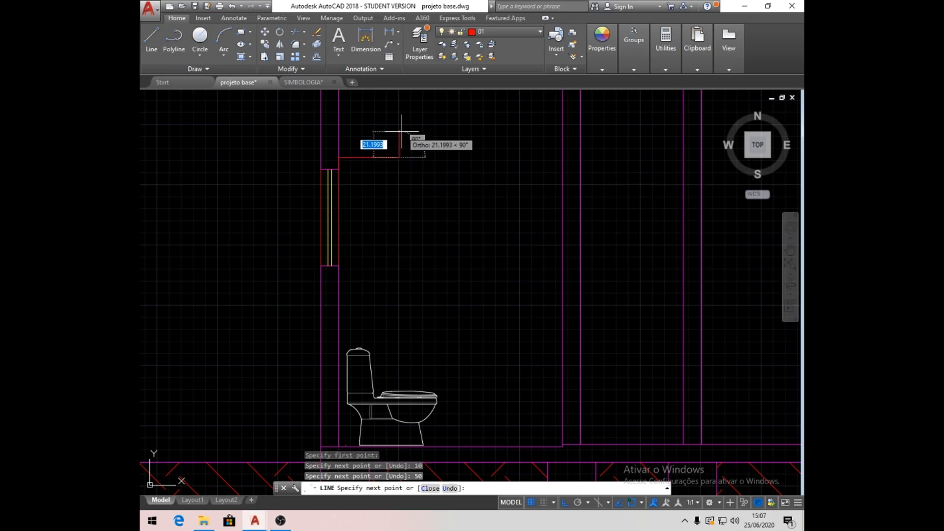
text(5)
key(Return)
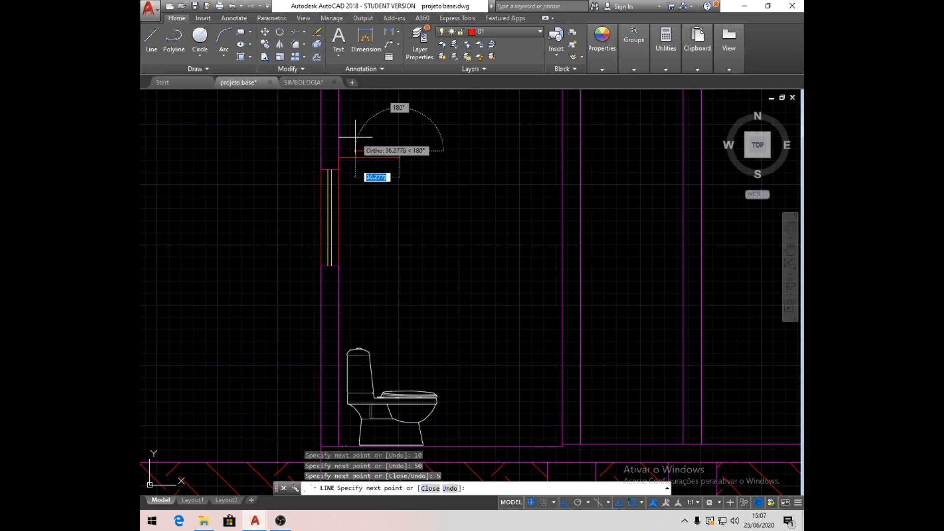
text(50)
key(Return)
key(Return)
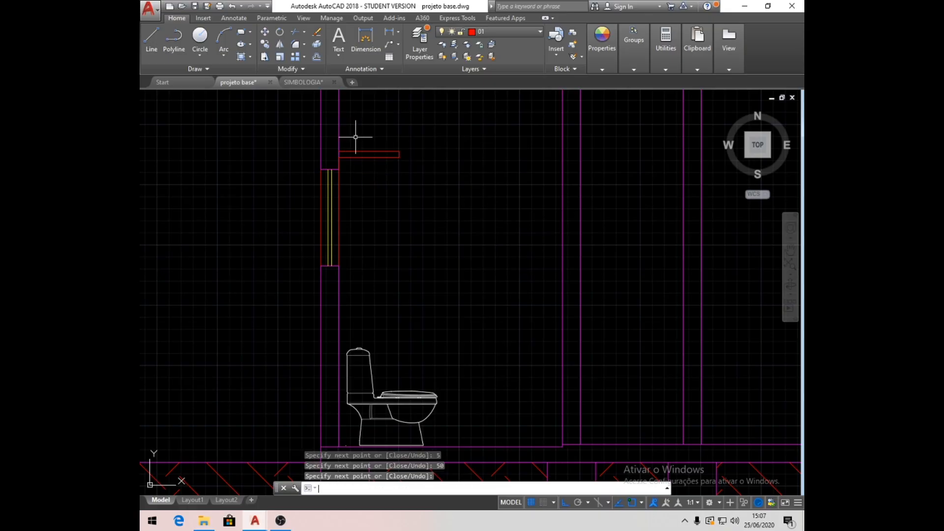
- Assign the shower arm's outline to layer 02
mouse_move(480, 228)
middle_down()
mouse_move(440, 261)
mouse_move(419, 258)
middle_up()
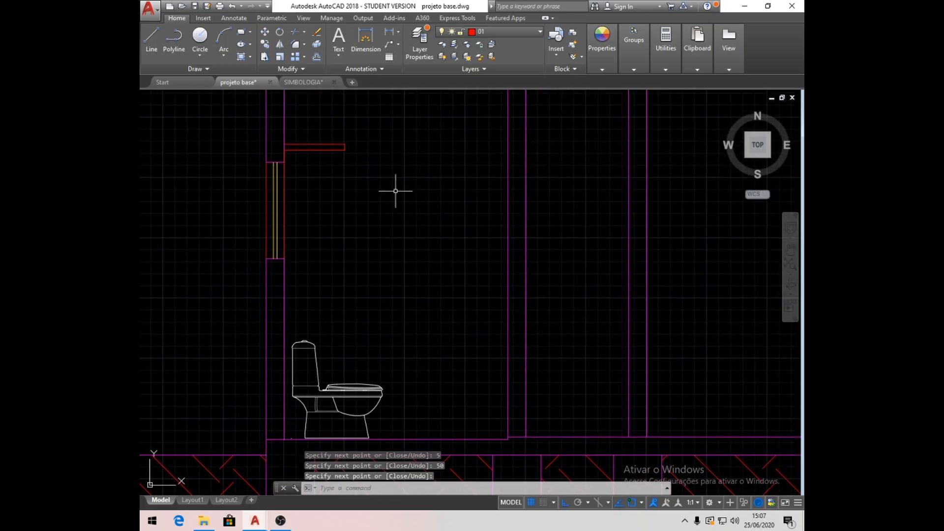
click(278, 142)
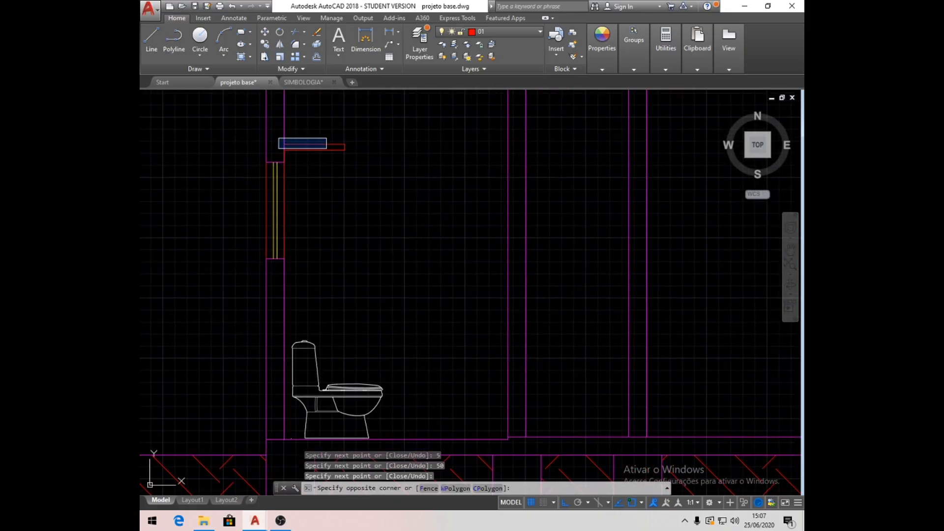
click(363, 157)
click(538, 30)
click(509, 63)
key(Escape)
key(Escape)
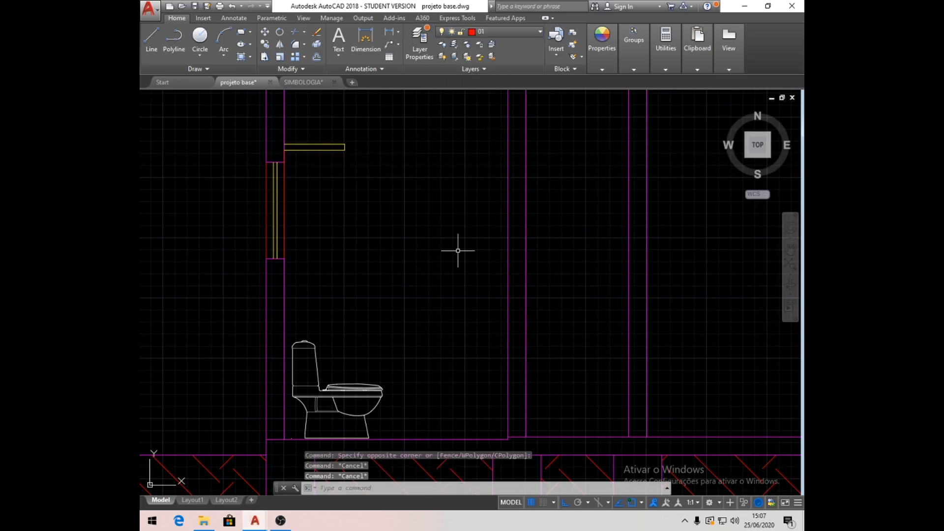
- Make Mobiliário the current layer and assign the shower arm's outline and the toilet to it
click(540, 31)
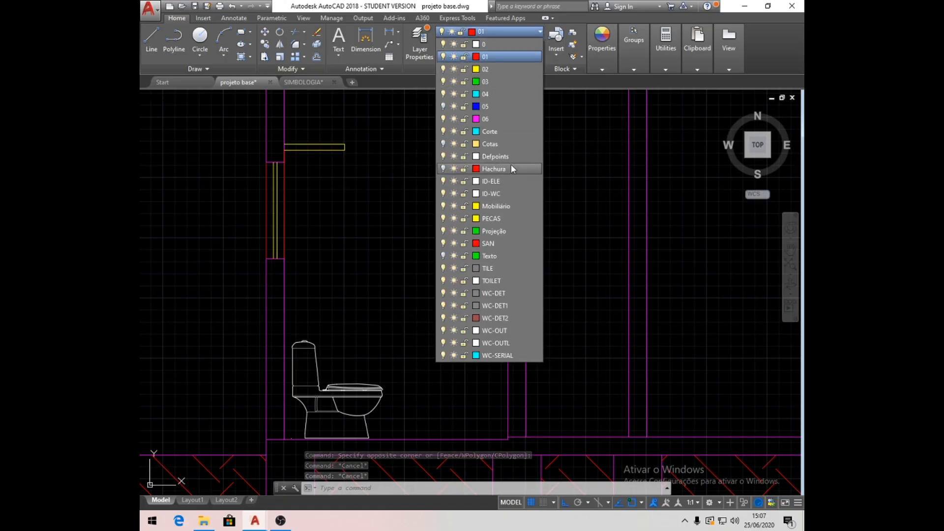
click(494, 207)
click(358, 151)
click(314, 119)
click(357, 154)
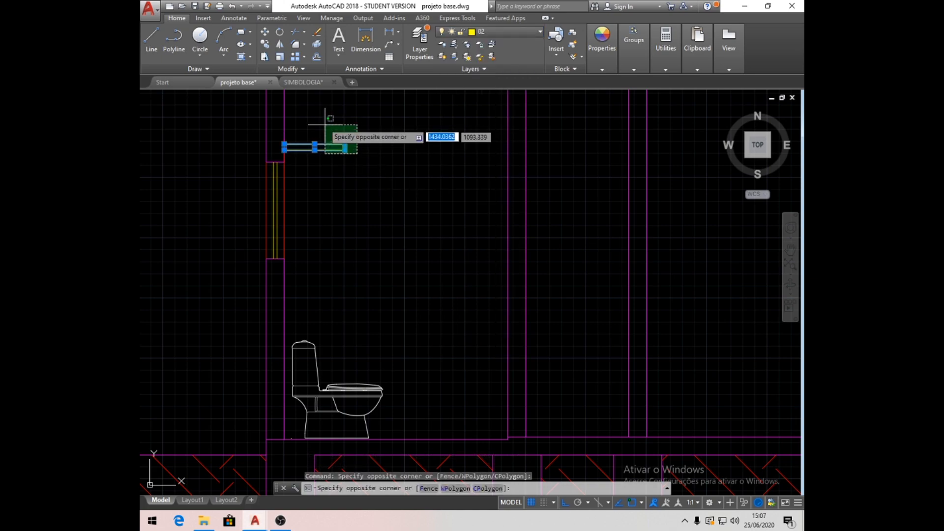
click(329, 130)
click(412, 397)
click(379, 356)
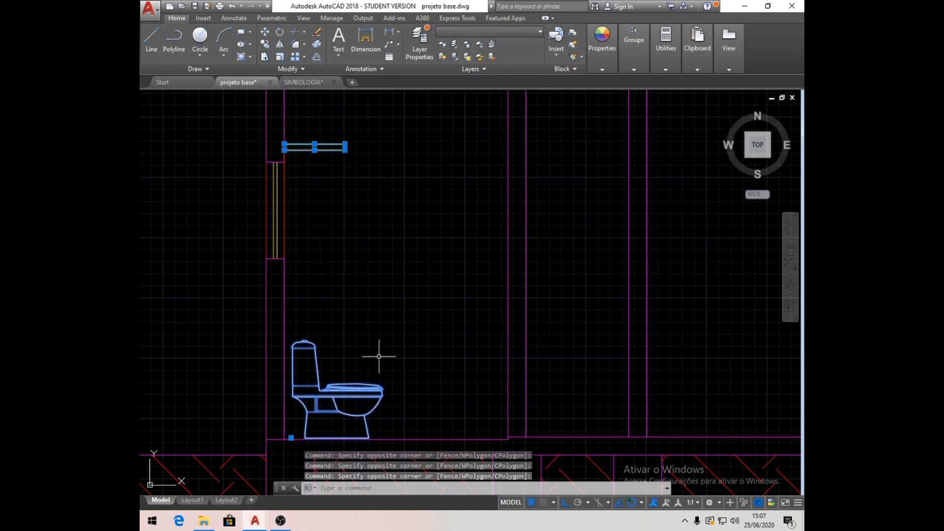
click(540, 31)
click(504, 213)
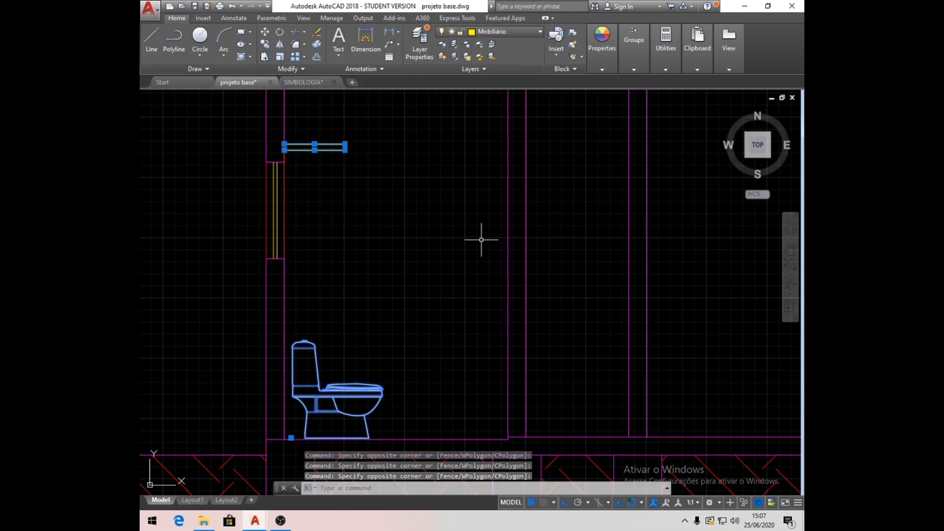
key(Escape)
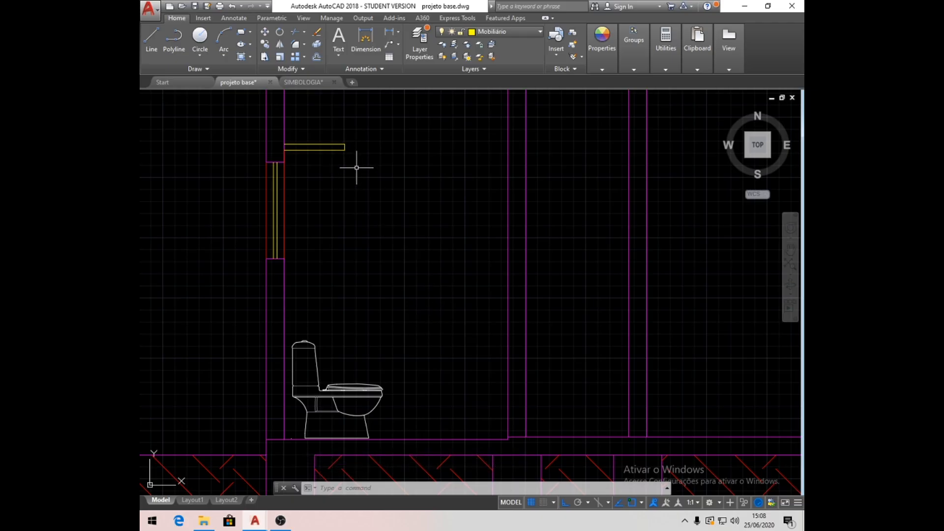
- Draw a vertical connector 5 wide and 10 high at the free end of the shower arm, extending 5 below it
scroll(345, 158, up, 4)
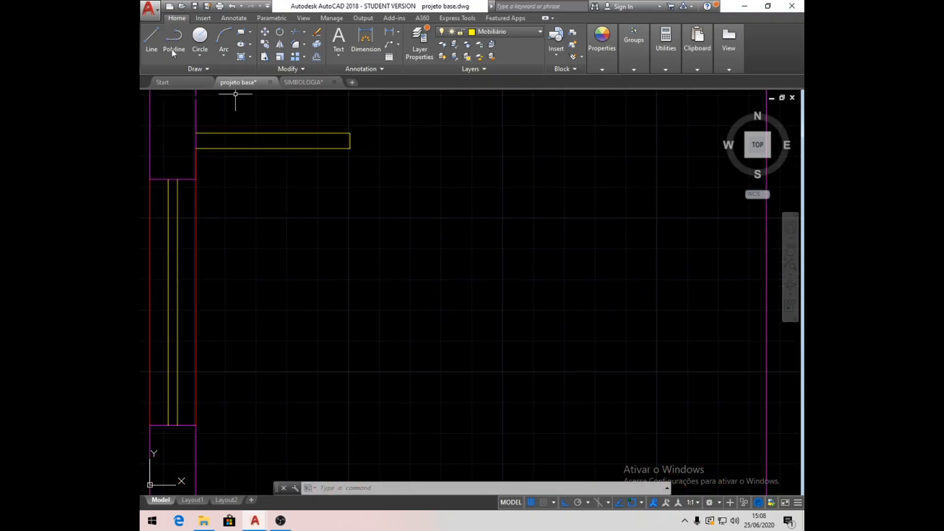
click(152, 39)
click(343, 150)
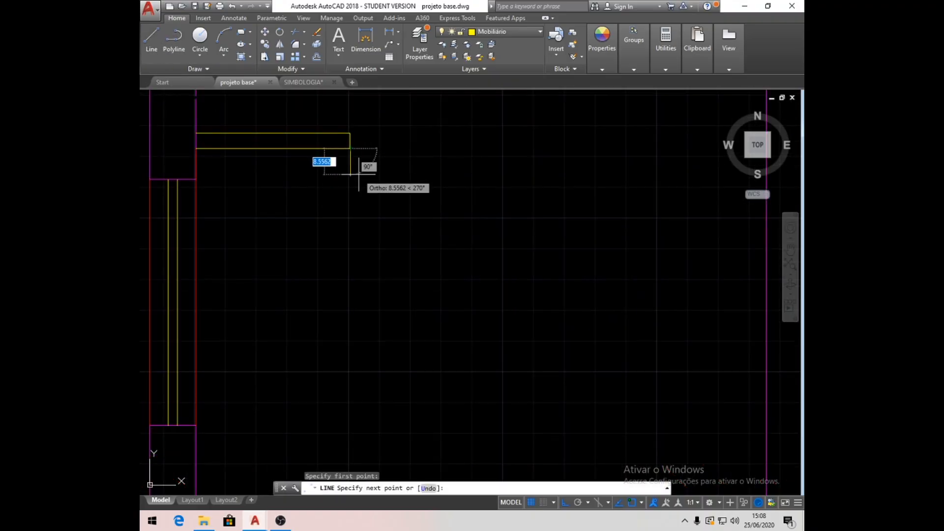
text(5)
key(Return)
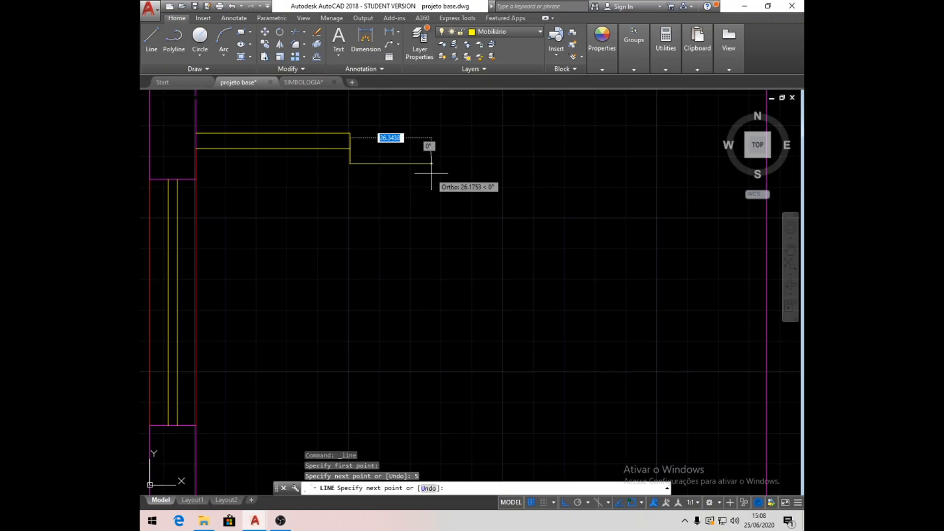
text(5)
key(Return)
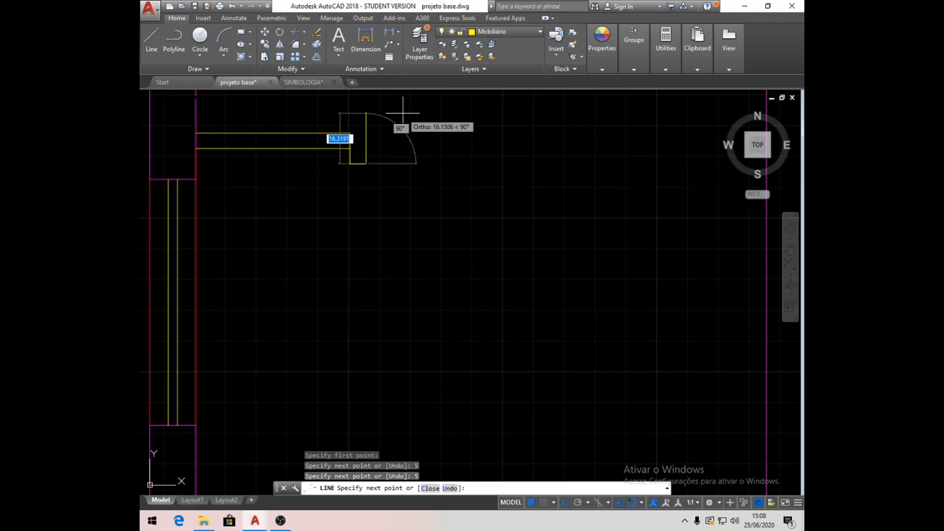
text(10)
key(Return)
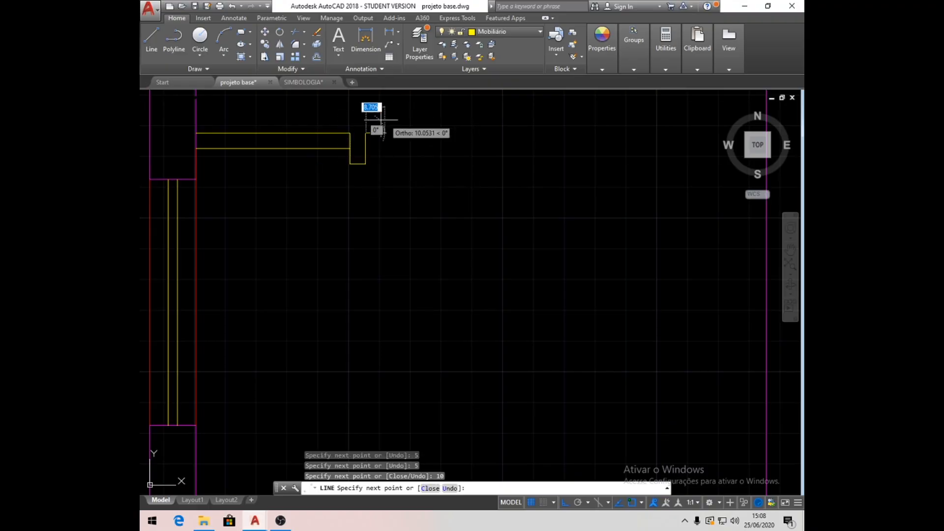
key(Return)
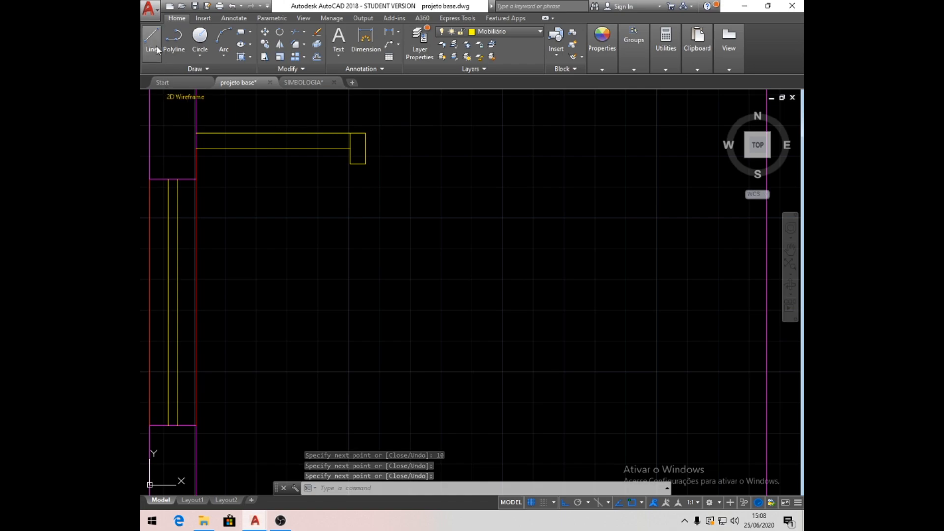
- Draw a circle of radius 10 centred on the midpoint of the connector's bottom edge
click(204, 39)
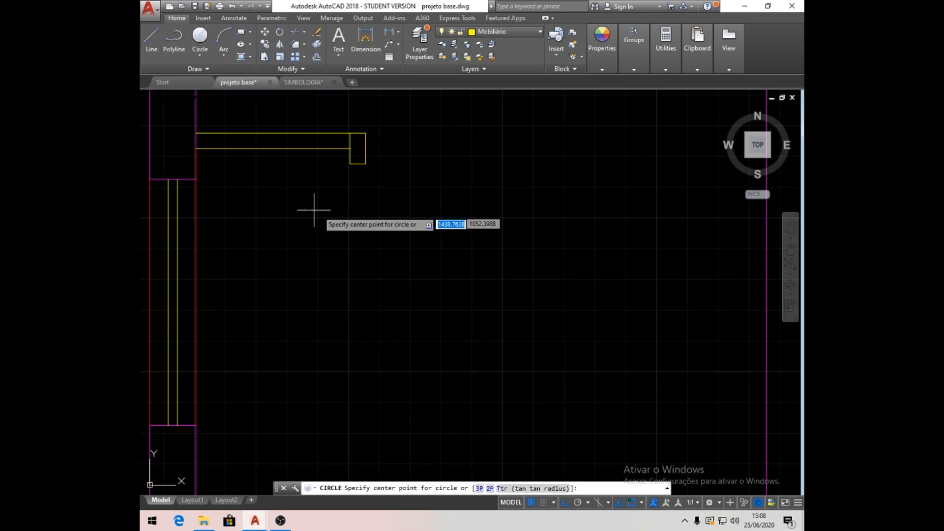
click(357, 163)
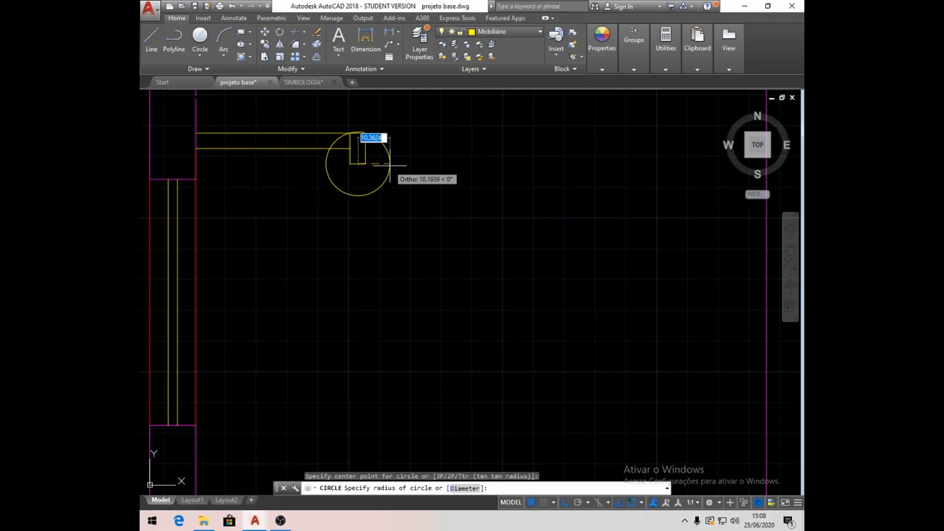
text(10)
key(Return)
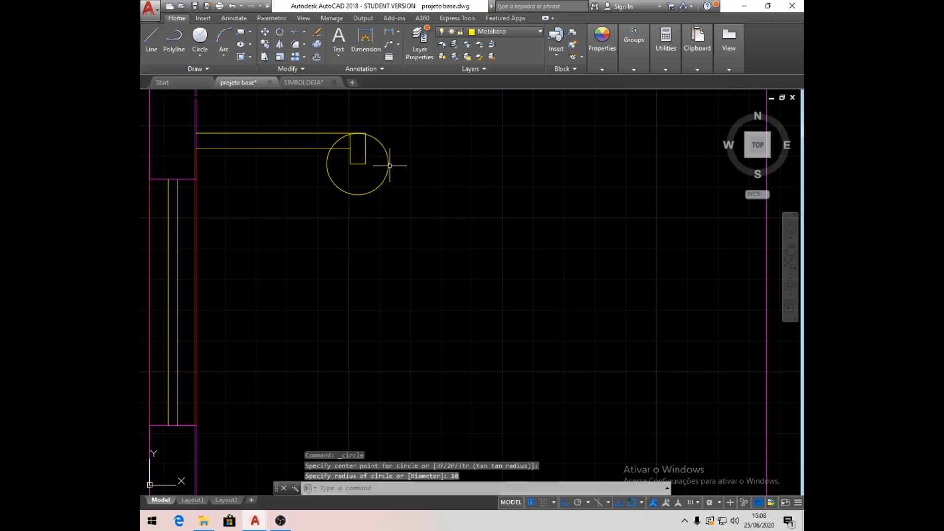
- Move the circle 10 straight down so its top point meets the midpoint of the connector's bottom edge
click(264, 32)
click(358, 133)
scroll(356, 133, up, 2)
key(Return)
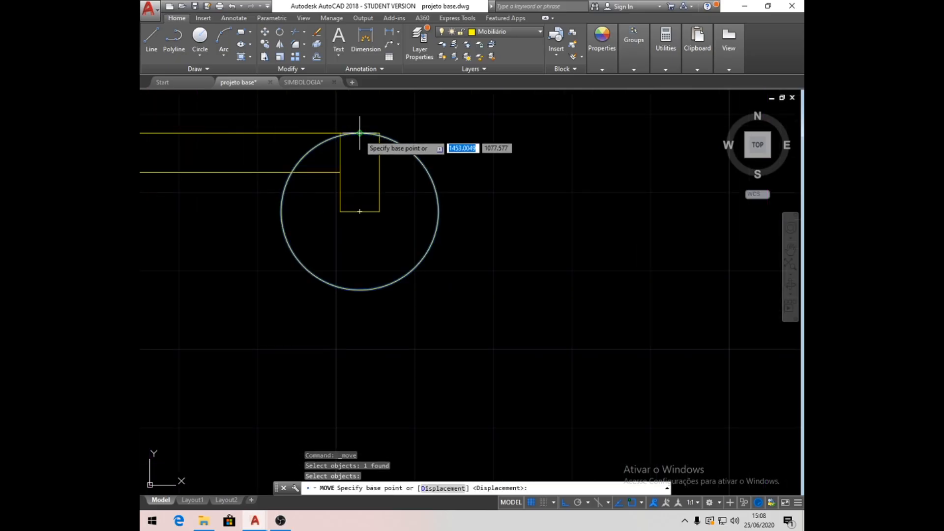
click(359, 133)
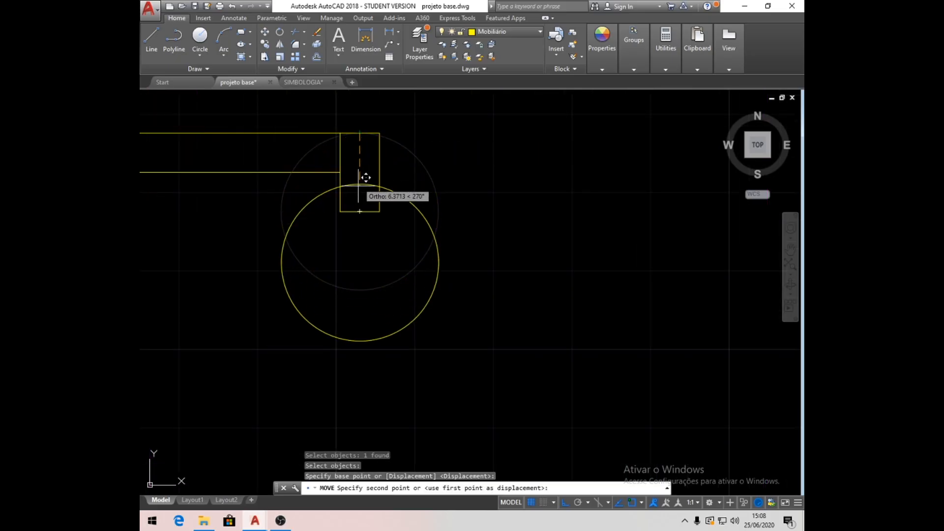
click(367, 204)
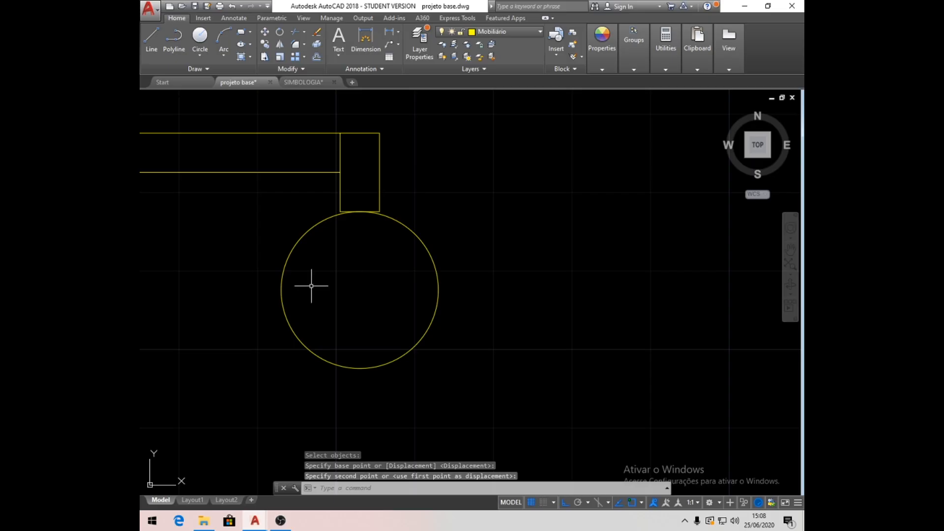
- Draw a horizontal diameter line across the shower-head circle and trim away the circle's lower half
click(152, 39)
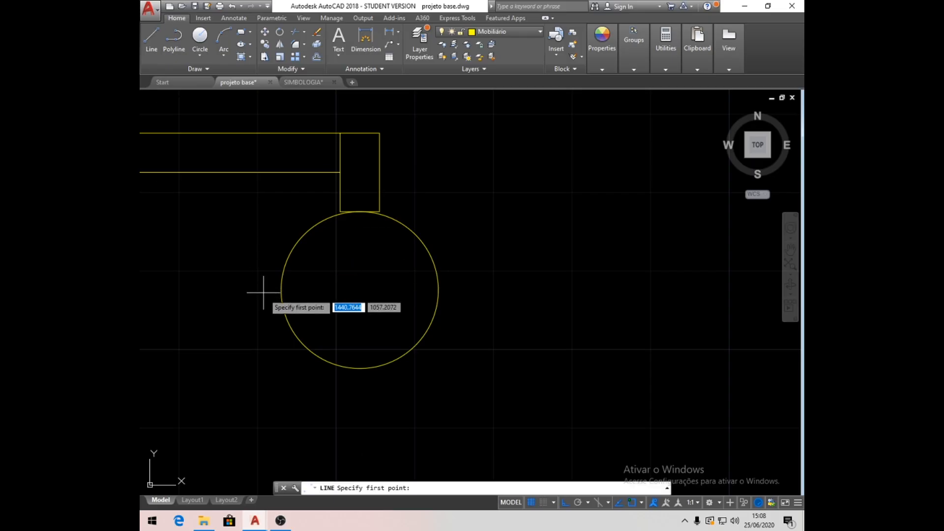
click(280, 290)
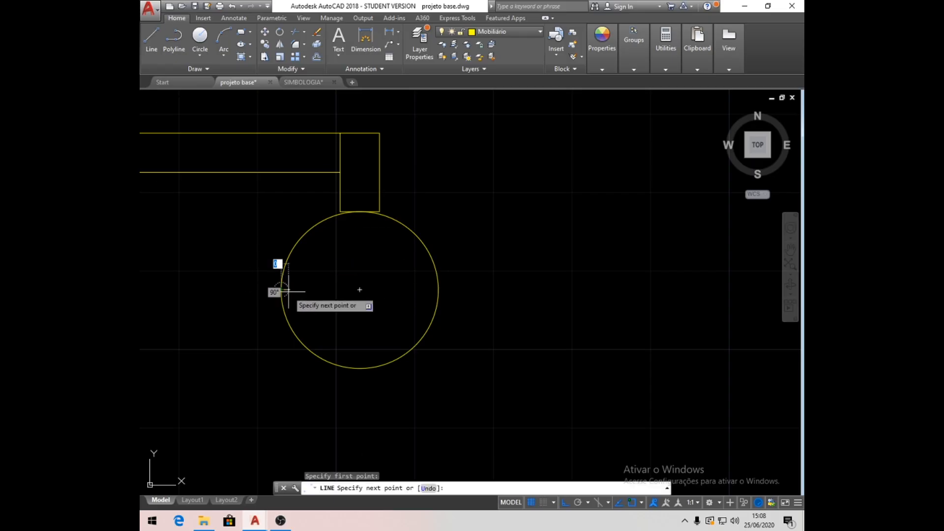
click(437, 283)
key(Return)
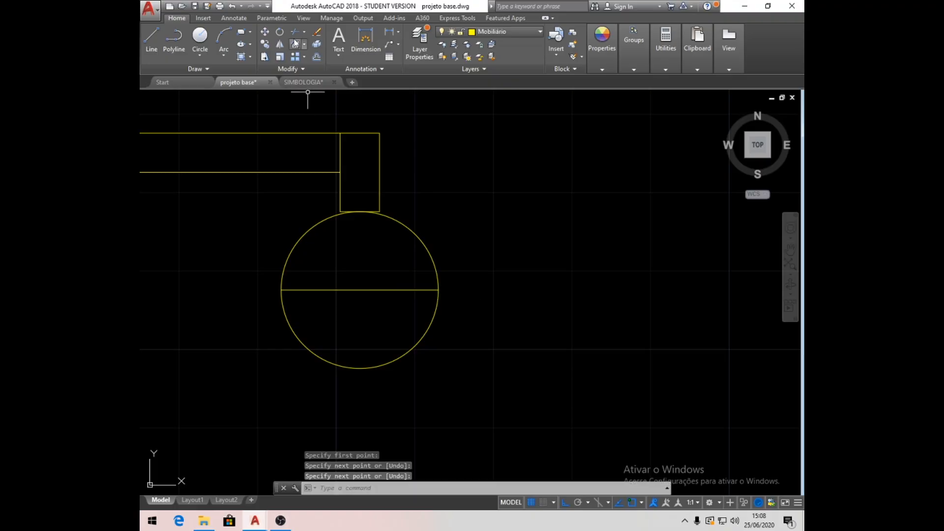
click(296, 33)
key(Return)
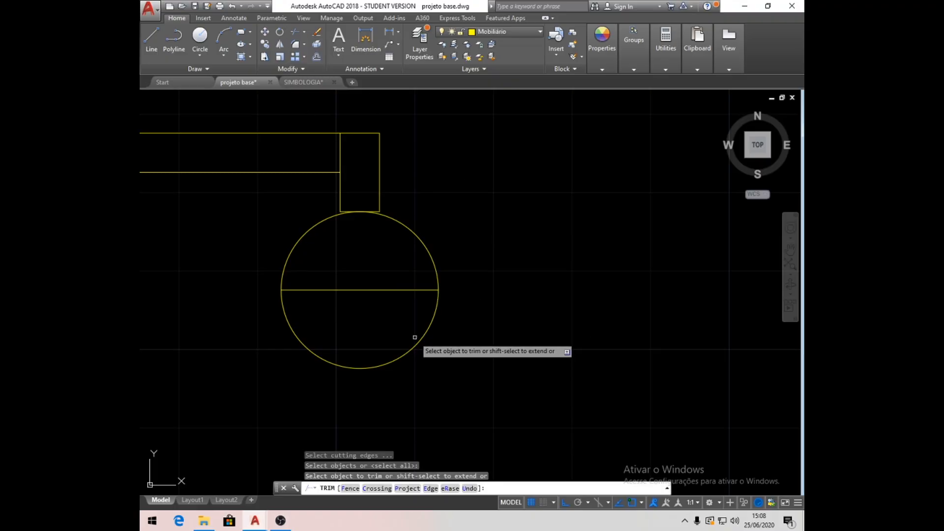
click(418, 340)
key(Return)
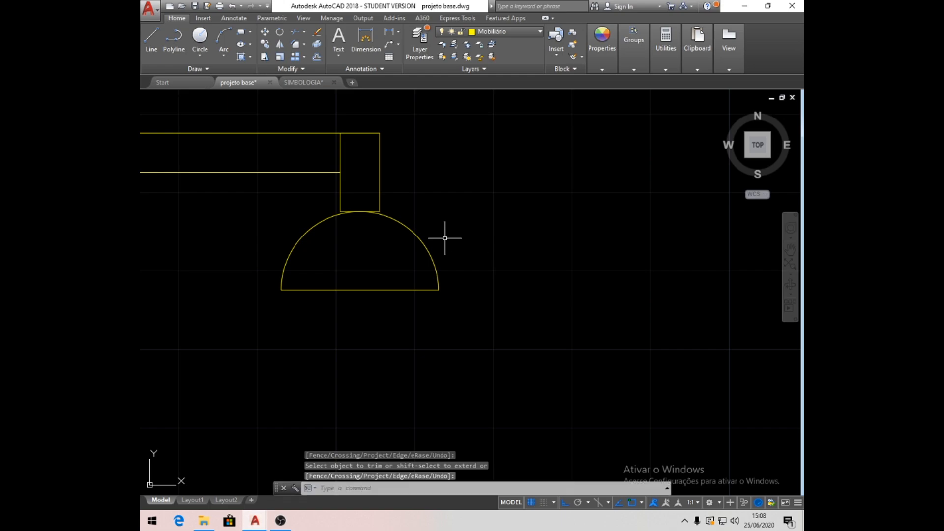
- Turn on the Cotas, Hachura and Texto layers
scroll(436, 230, down, 10)
scroll(467, 330, up, 3)
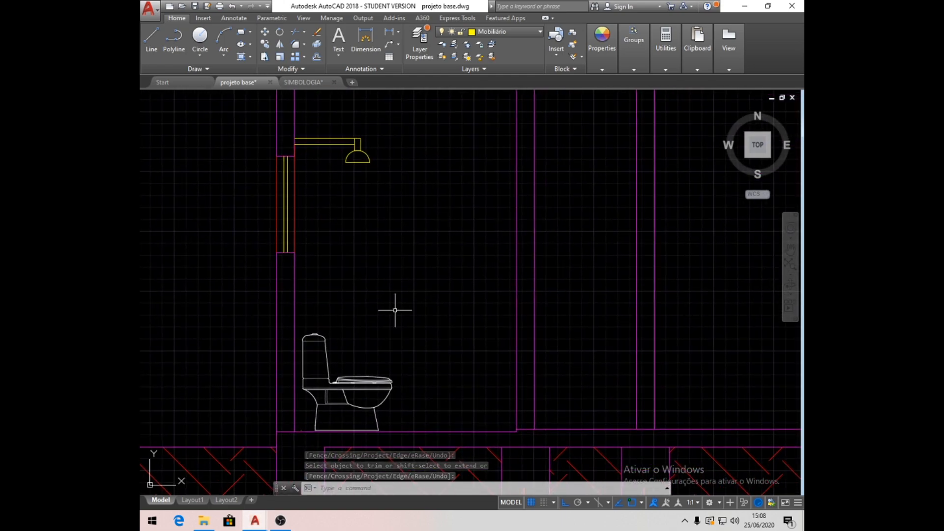
scroll(395, 310, down, 3)
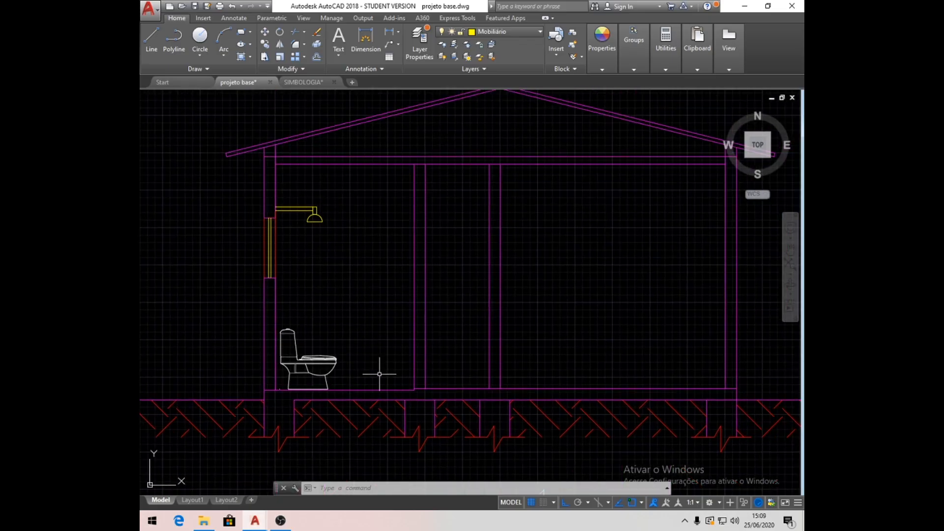
scroll(379, 373, down, 6)
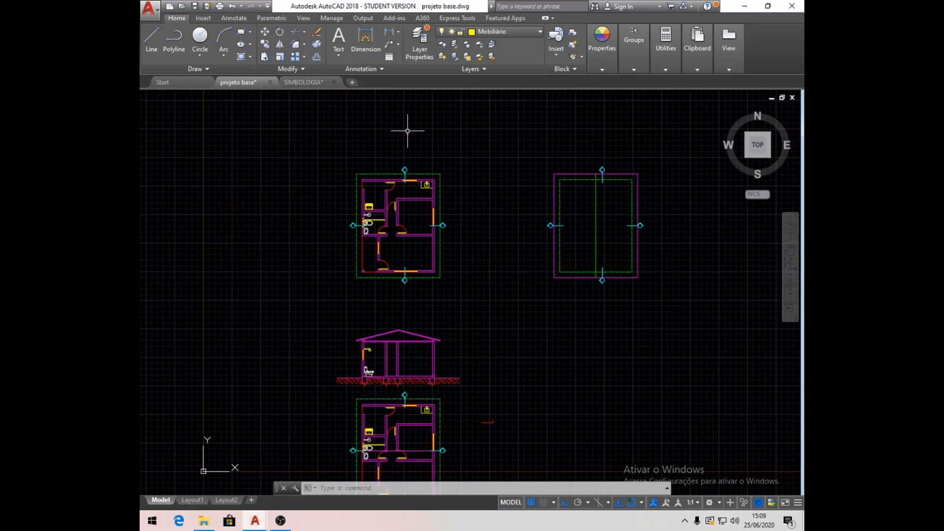
middle_drag(444, 446, 427, 343)
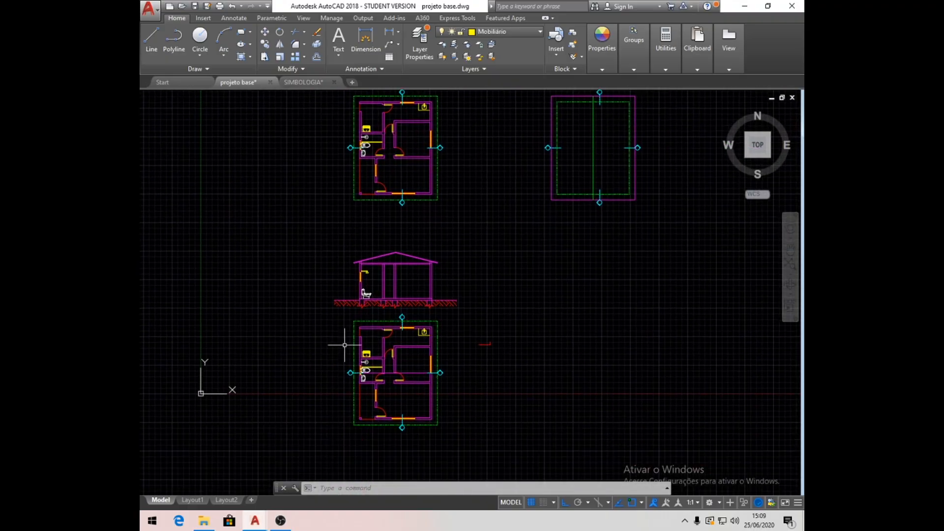
click(541, 31)
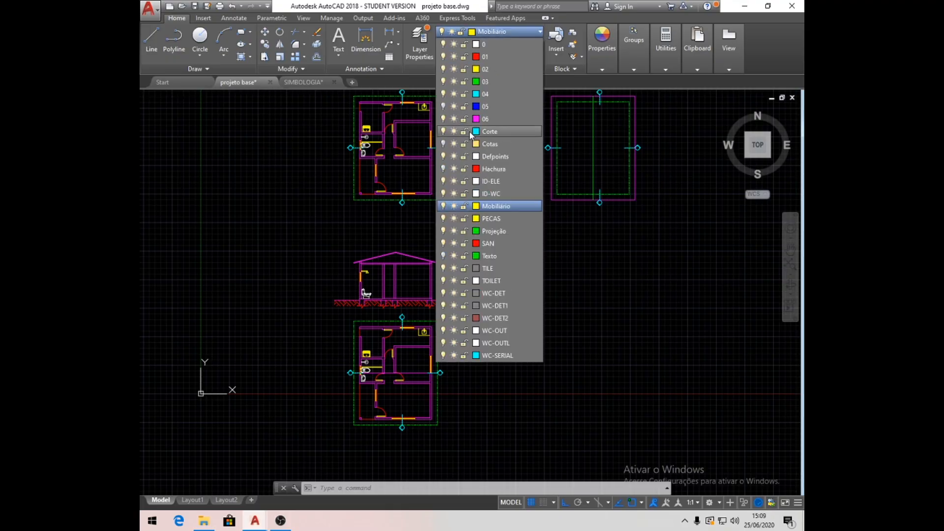
click(443, 144)
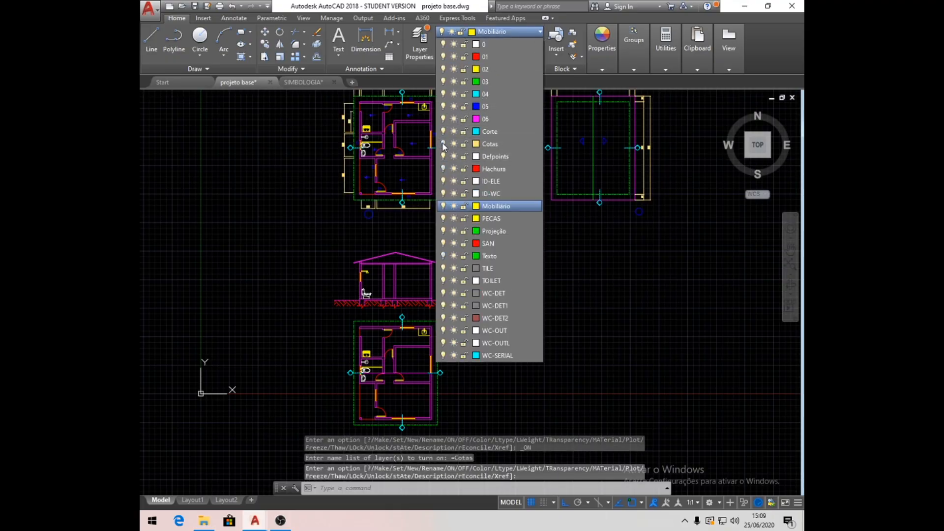
click(443, 169)
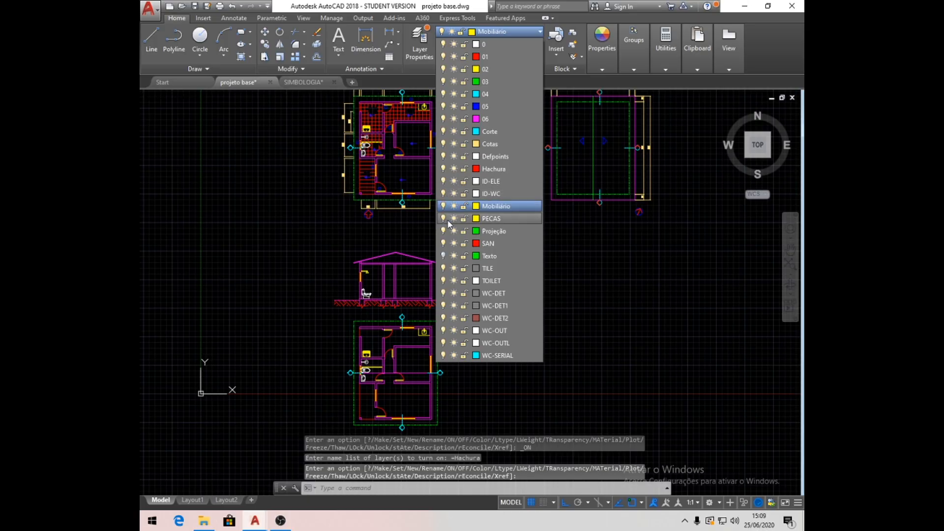
click(443, 256)
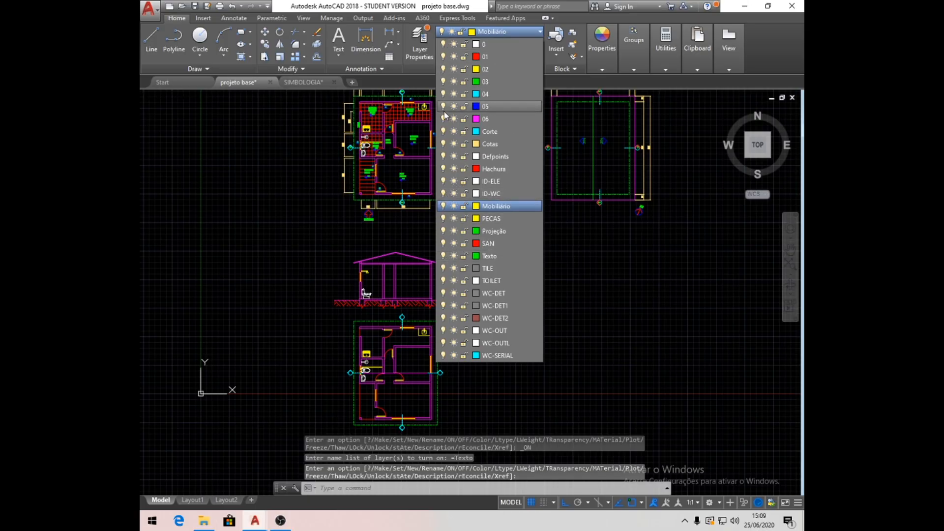
click(574, 262)
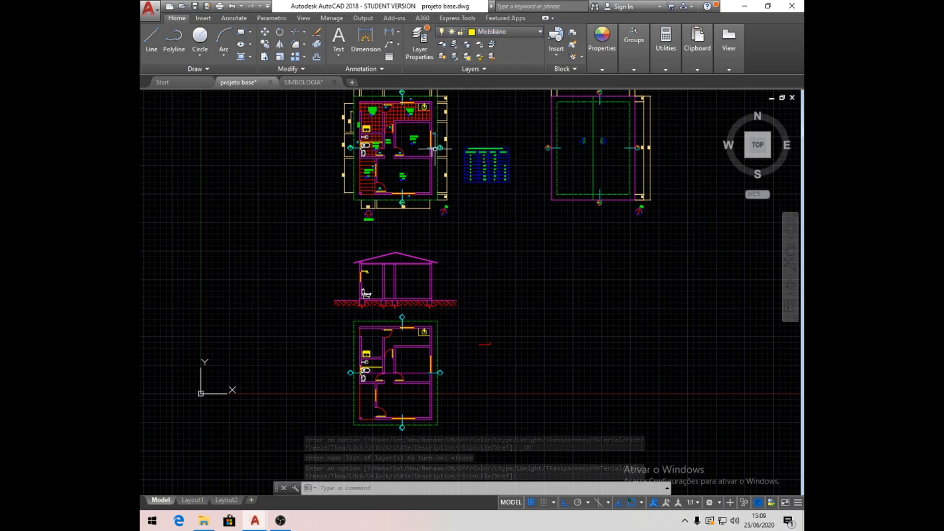
- Move the 0,00 level symbol from above the floor plan onto the section's bathroom floor beside the toilet, placing it by its lower tip
scroll(435, 148, up, 8)
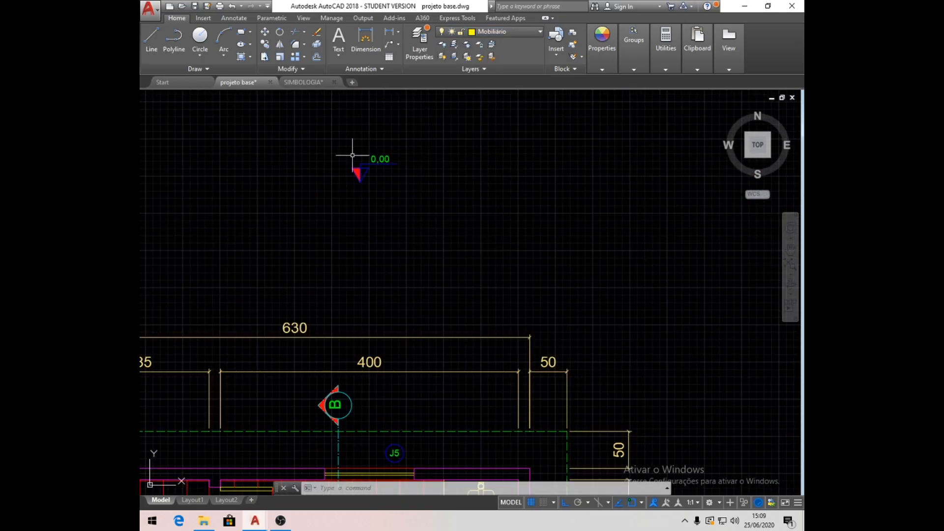
scroll(392, 177, up, 5)
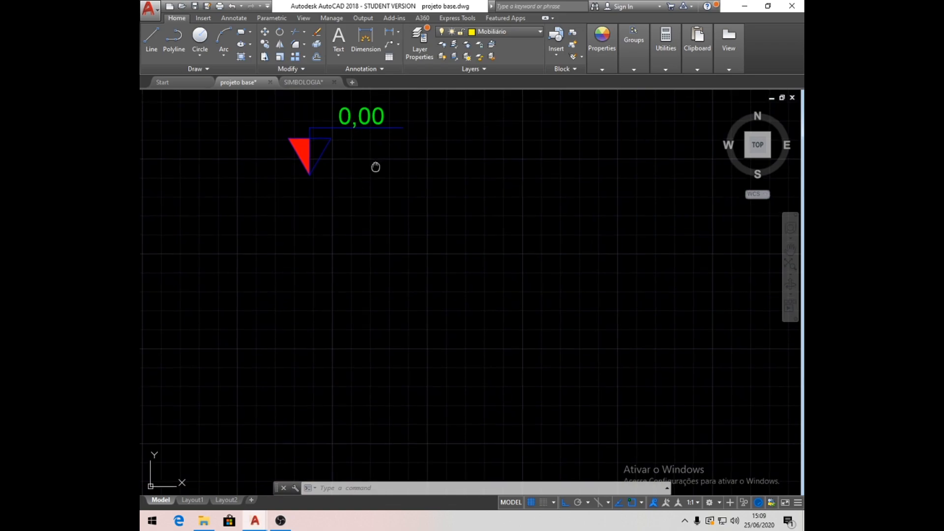
click(265, 33)
click(475, 270)
click(257, 131)
key(Return)
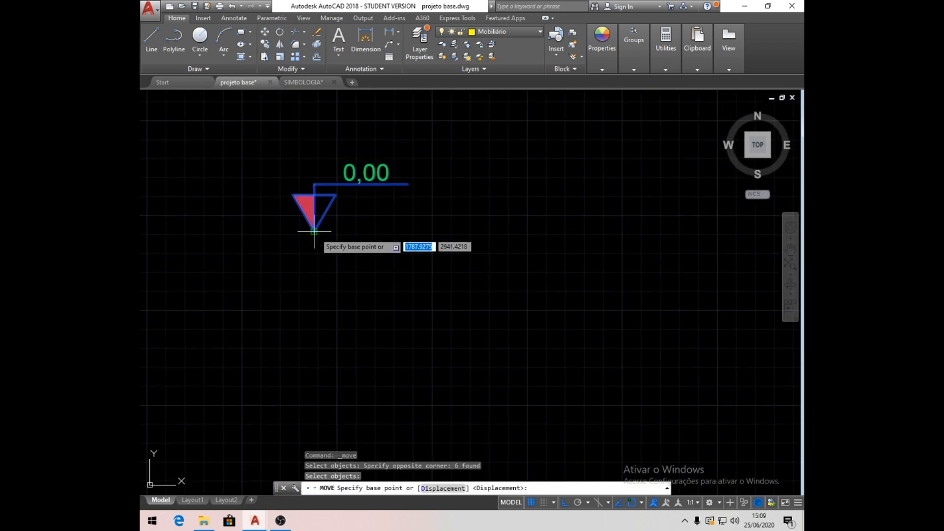
click(316, 232)
scroll(463, 143, down, 6)
scroll(366, 288, up, 10)
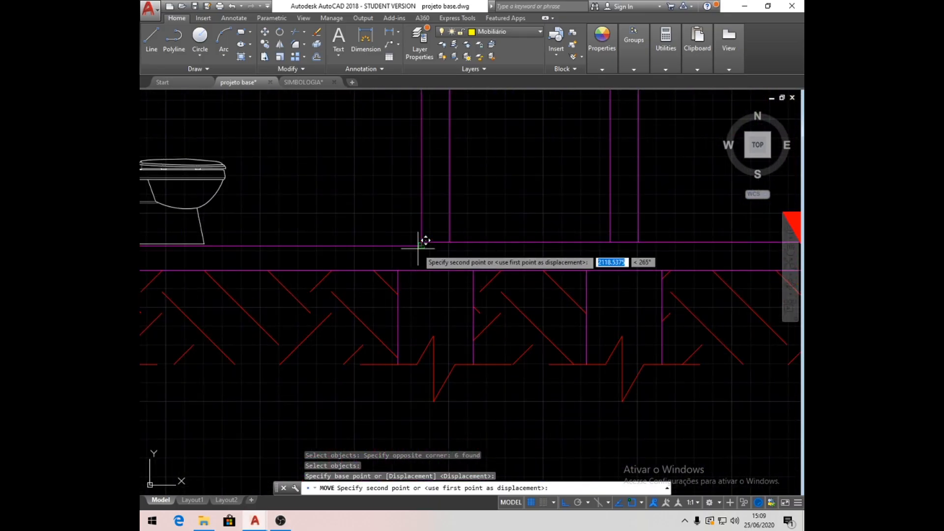
click(233, 245)
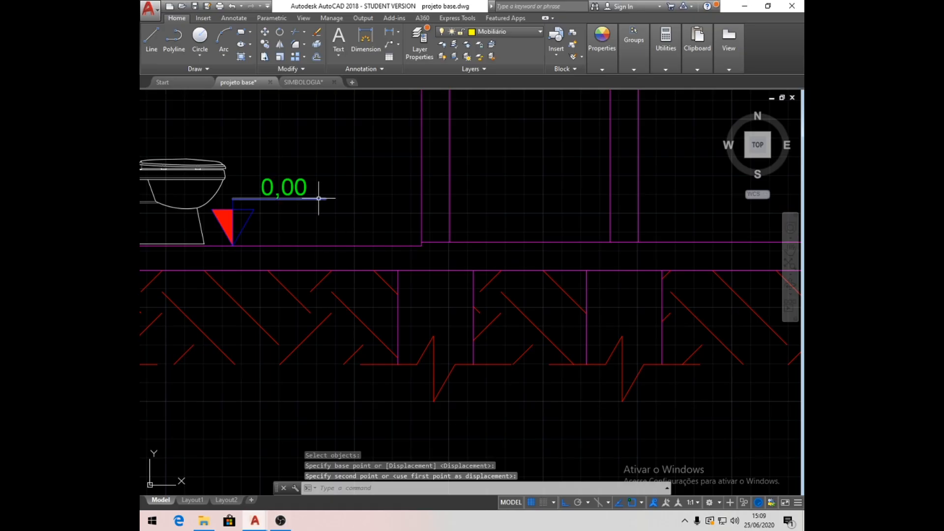
- Change the bathroom level symbol's text to 0,13
middle_drag(320, 196, 394, 249)
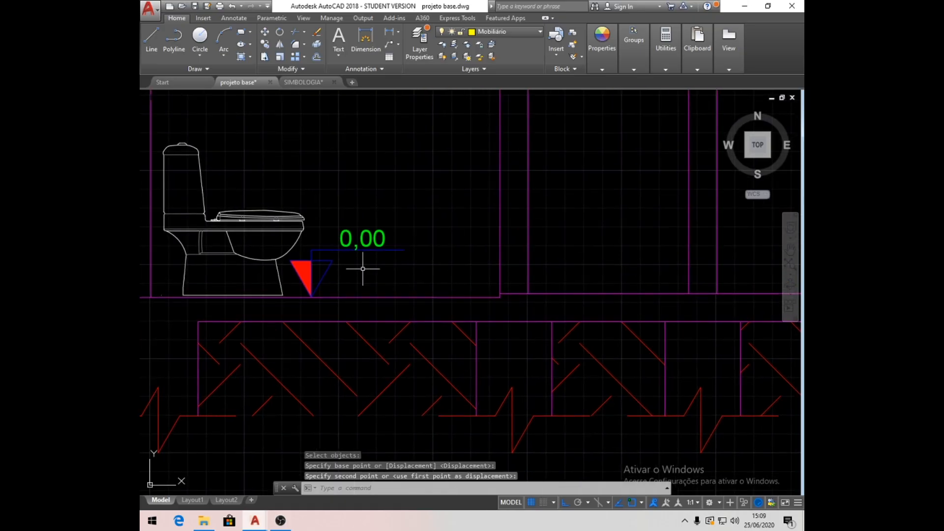
double_click(379, 238)
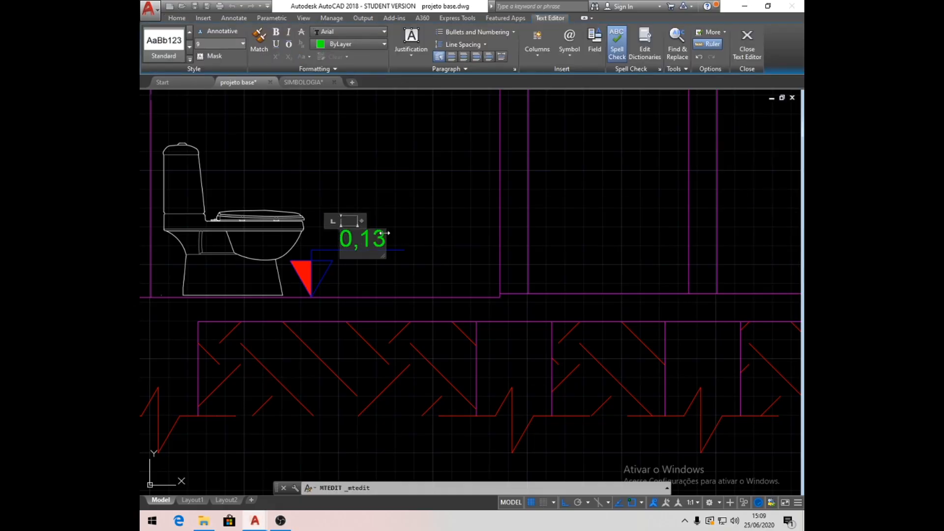
click(421, 205)
- Move the whole level symbol horizontally along the bathroom floor, a little farther away from the toilet
click(268, 33)
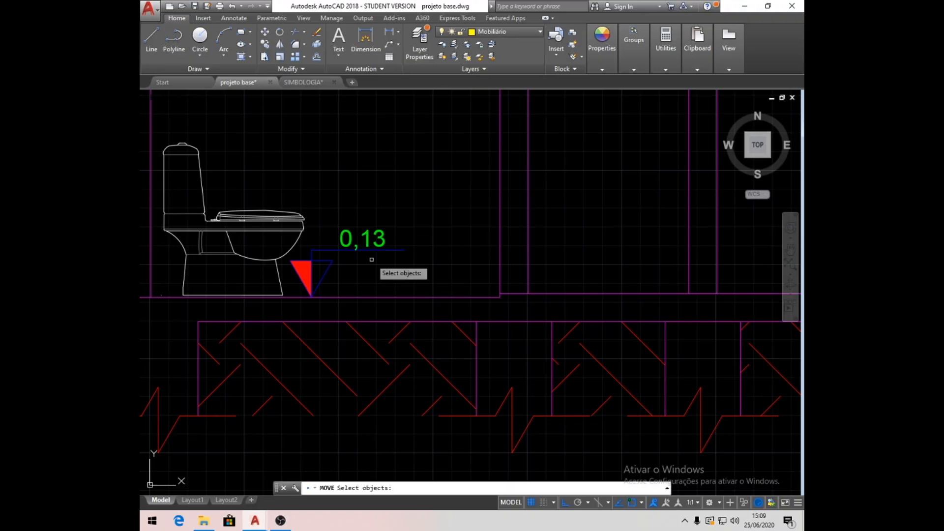
click(399, 294)
click(308, 218)
click(343, 282)
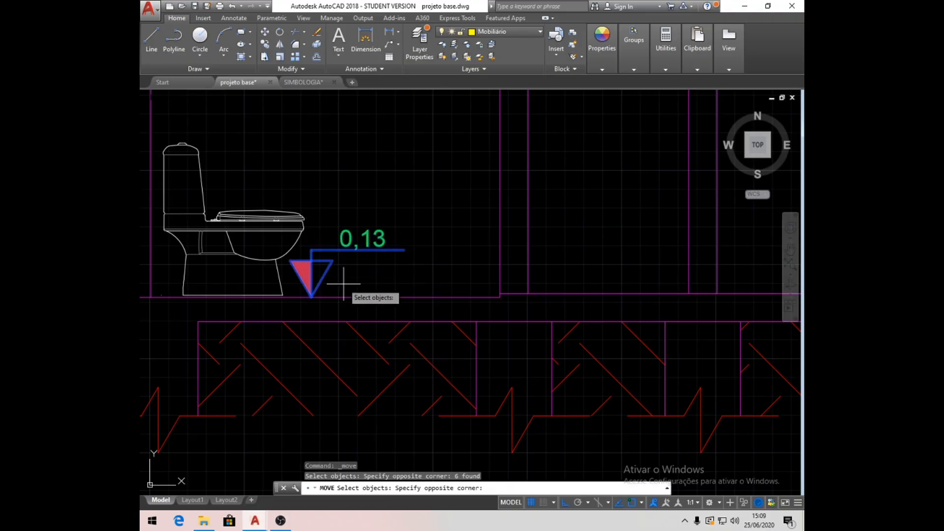
click(297, 261)
key(Return)
click(356, 175)
click(400, 170)
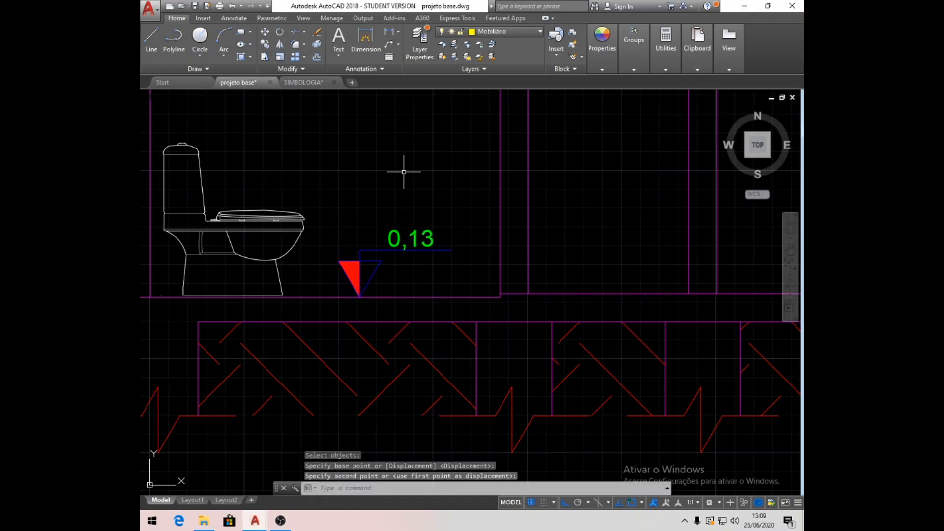
- Add the multiline text BANHO above the level symbol in the section's bathroom
scroll(423, 314, down, 4)
scroll(436, 258, up, 2)
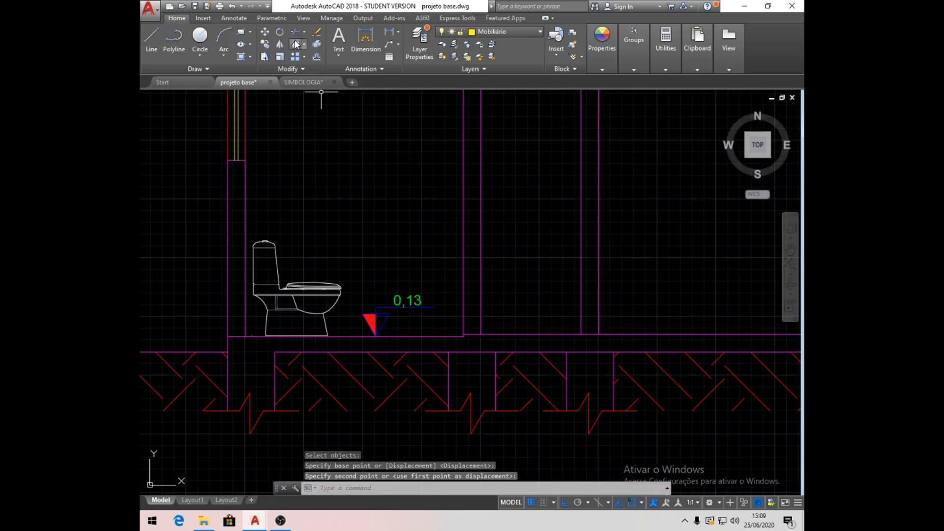
click(333, 40)
click(351, 252)
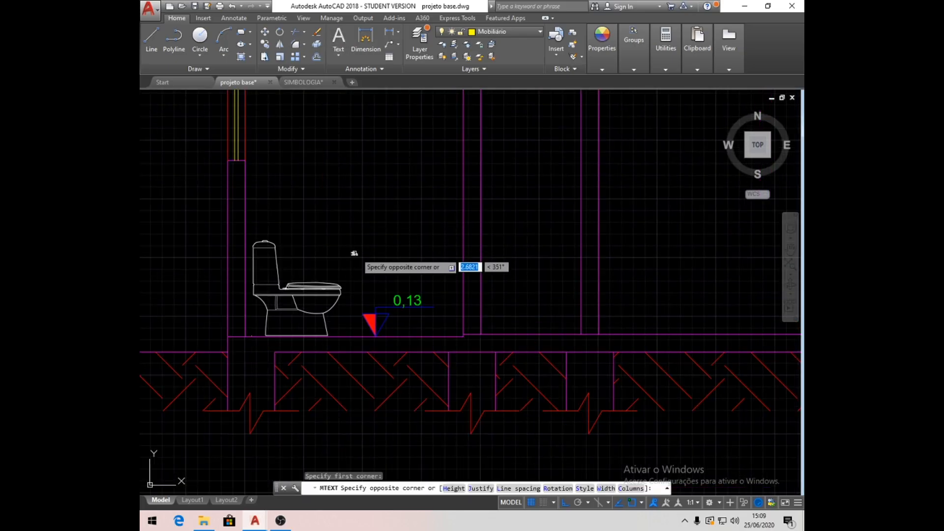
click(452, 282)
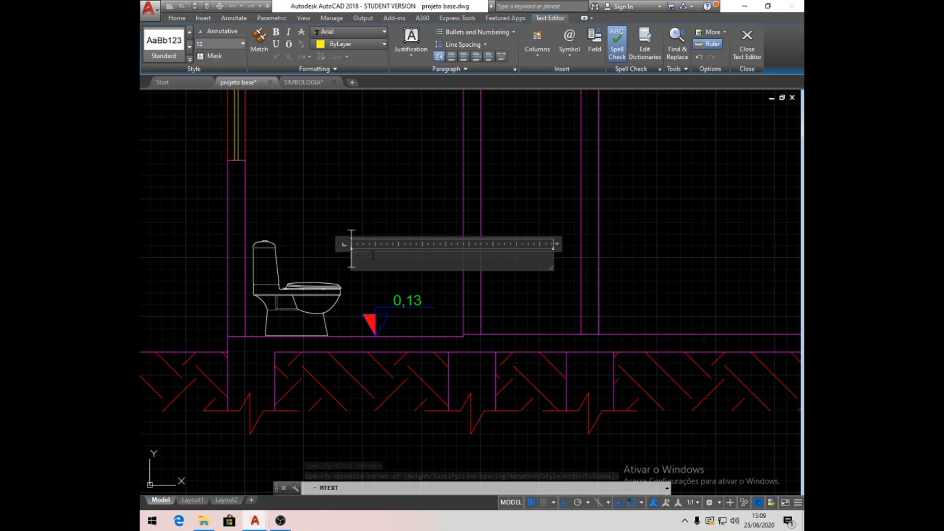
text(B)
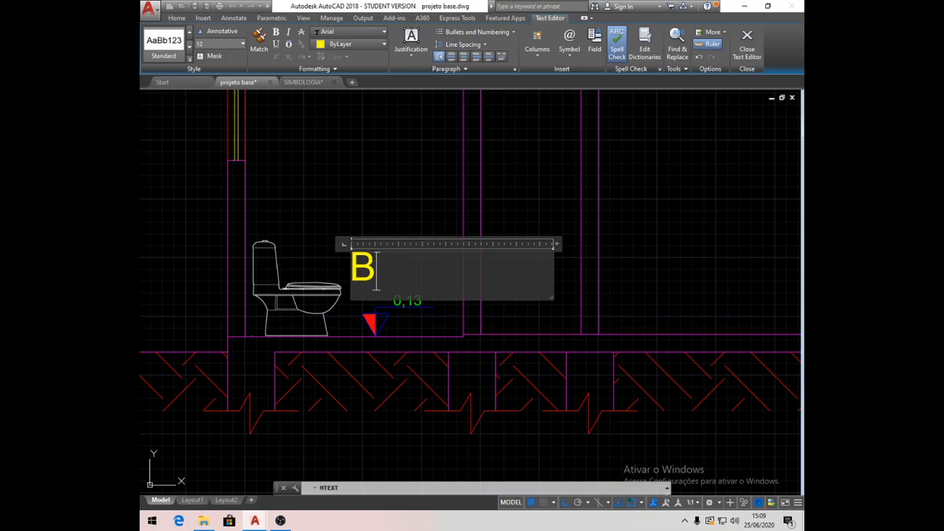
text(ANHO)
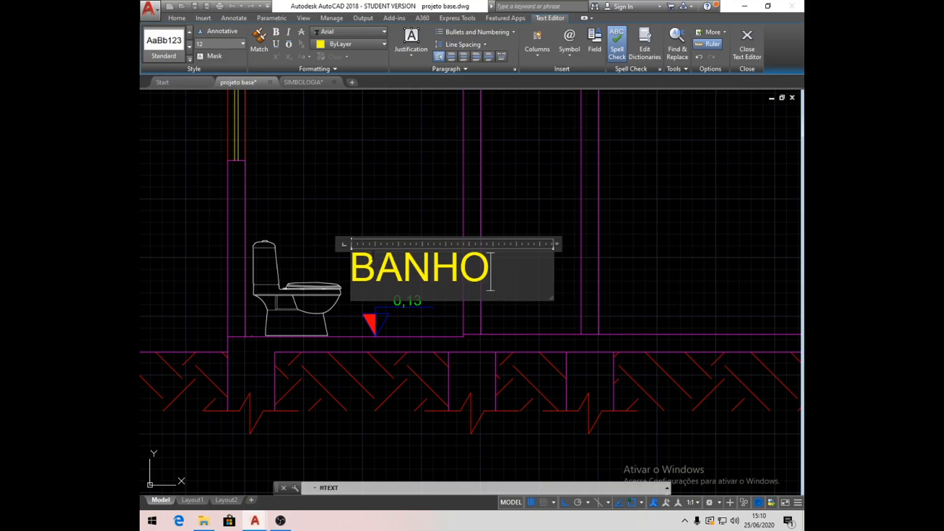
- Colour the BANHO label green and assign it to the Texto layer
drag(505, 283, 238, 224)
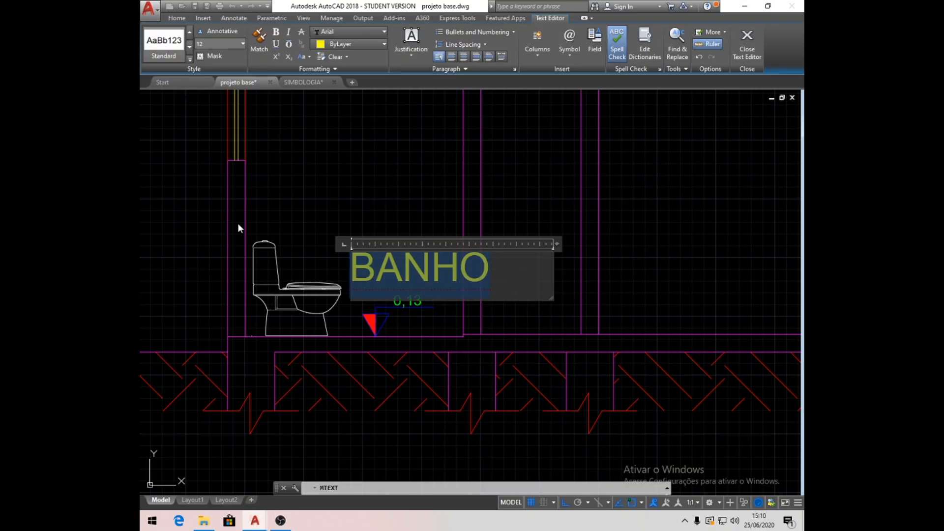
click(385, 44)
click(340, 149)
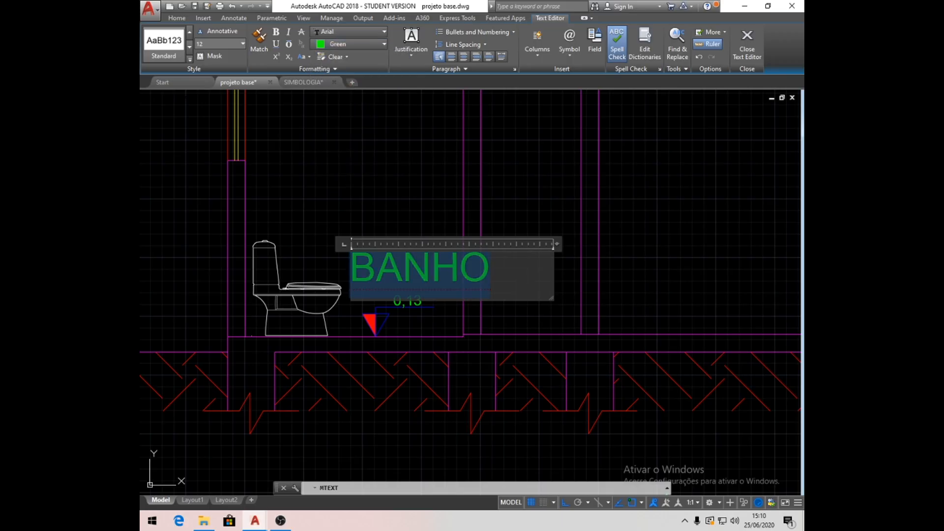
click(394, 206)
click(415, 264)
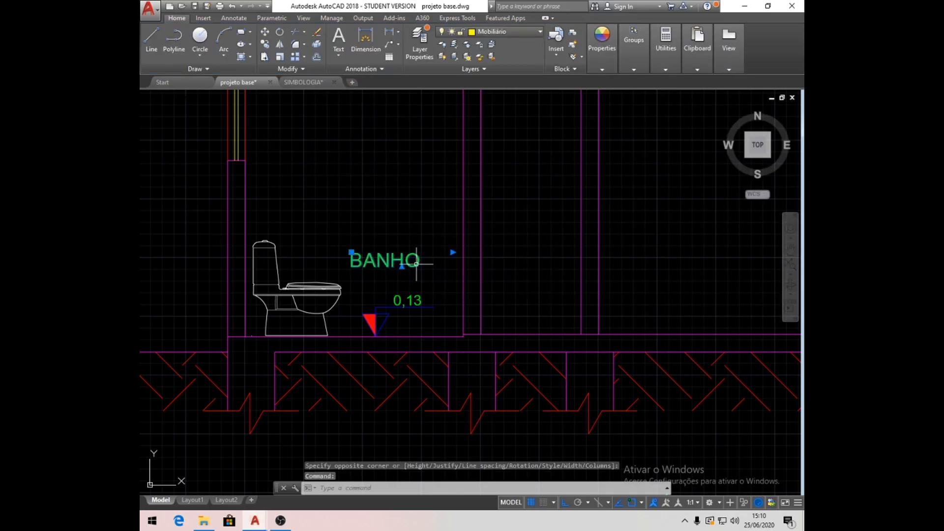
click(540, 31)
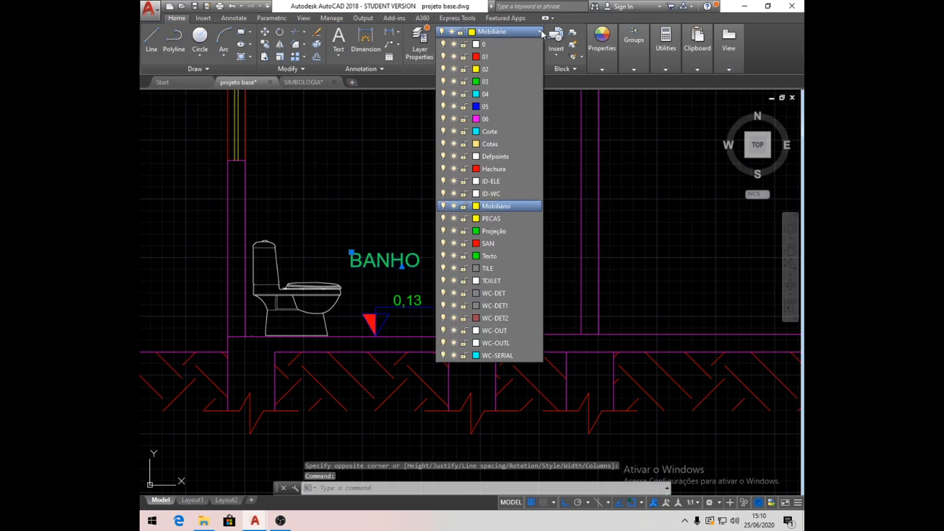
click(501, 256)
- Move the BANHO label sideways so it is centred over the 0,13 text, and lower it to just above that text
click(264, 32)
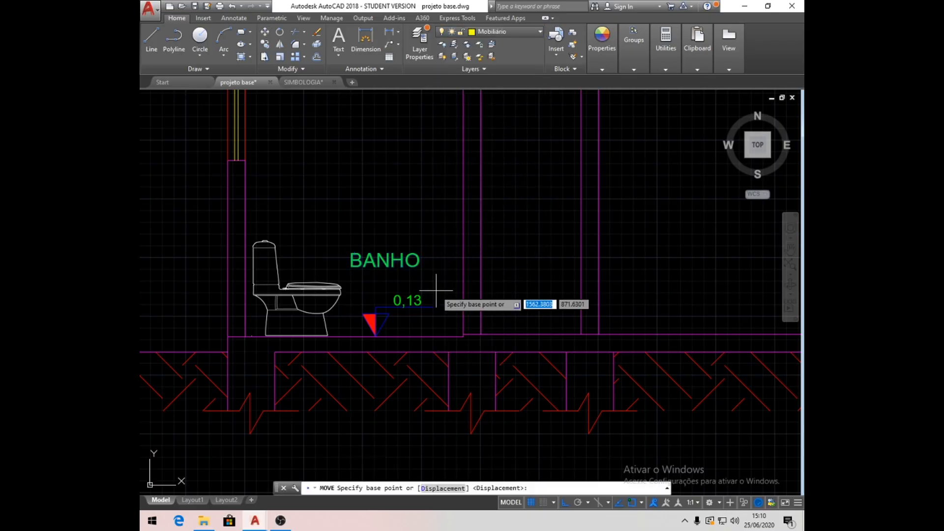
click(411, 264)
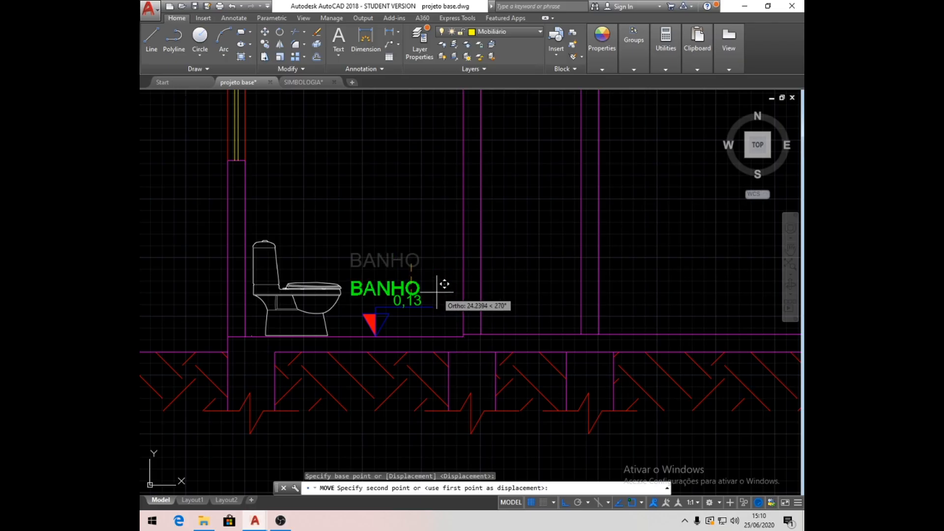
click(434, 285)
click(268, 34)
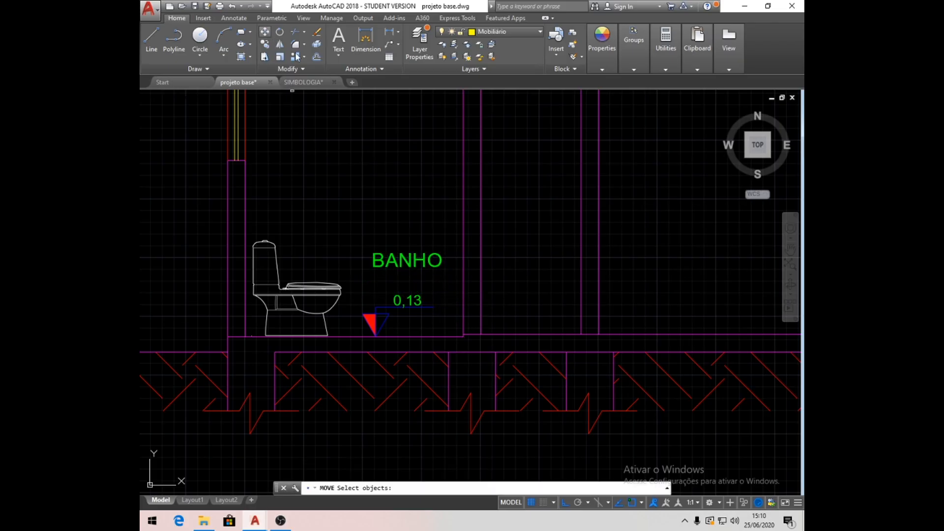
click(428, 262)
key(Return)
click(513, 224)
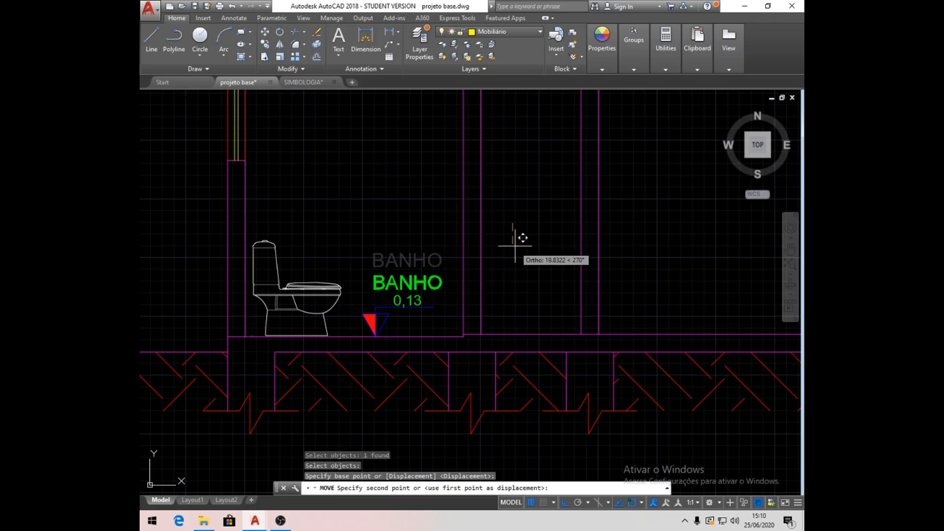
click(514, 243)
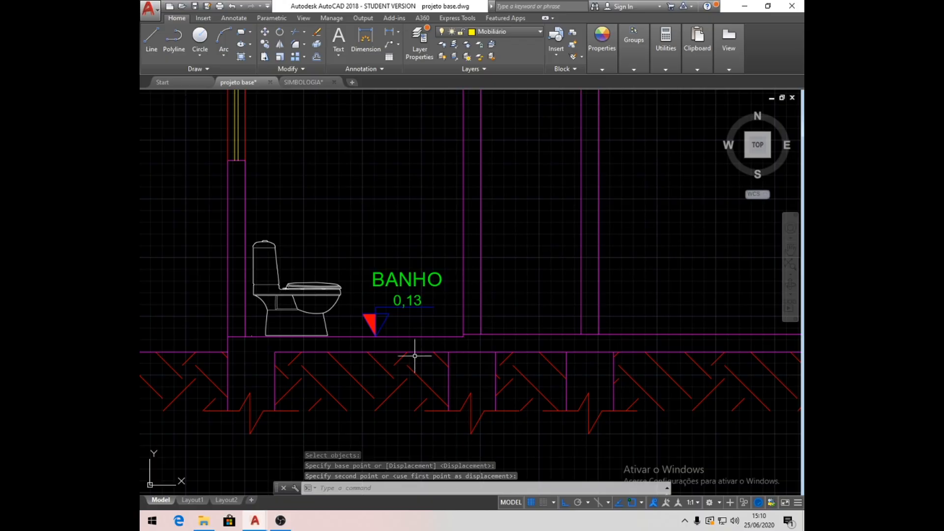
- On layer 06, draw a vertical guide line from the left jamb of the plan's corridor door up into the section
scroll(506, 297, down, 3)
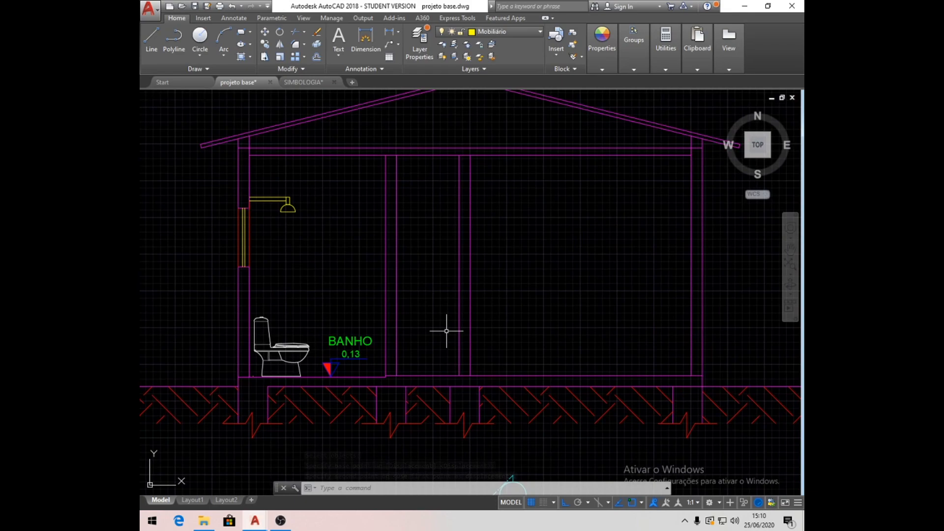
mouse_move(436, 375)
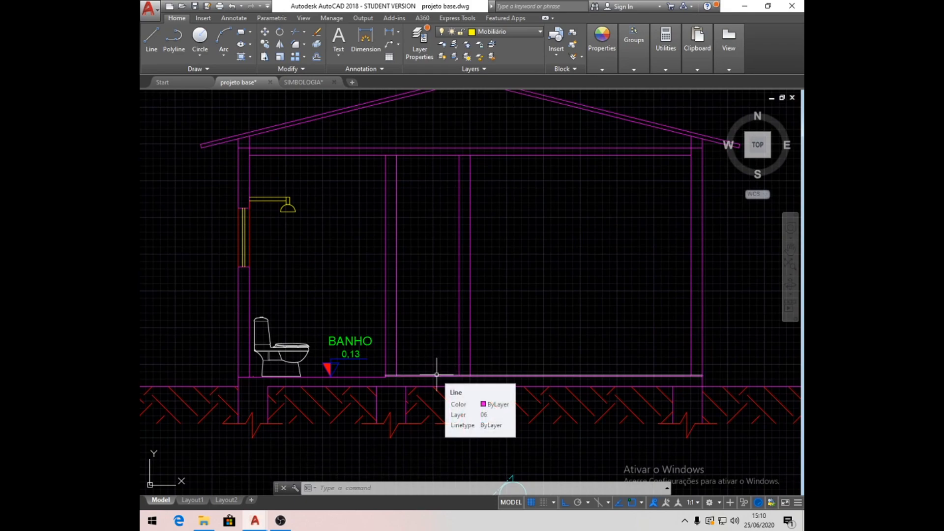
scroll(417, 236, down, 5)
mouse_move(460, 407)
middle_down()
mouse_move(396, 324)
mouse_move(403, 342)
middle_up()
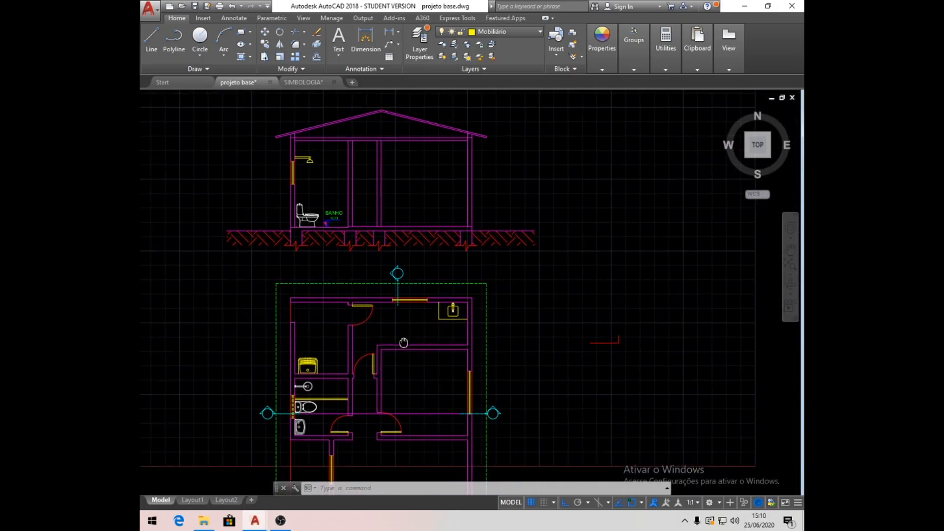
click(540, 31)
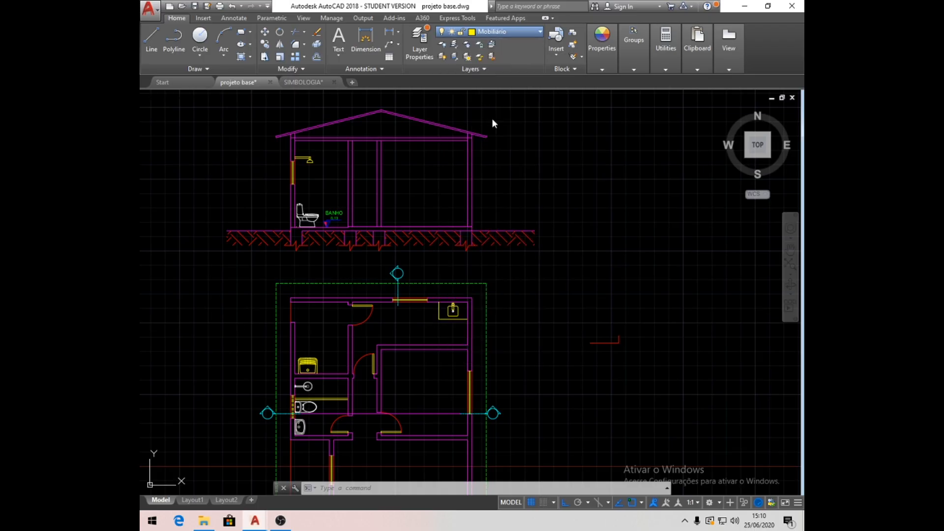
key(l)
key(Return)
scroll(348, 379, up, 6)
scroll(408, 361, down, 5)
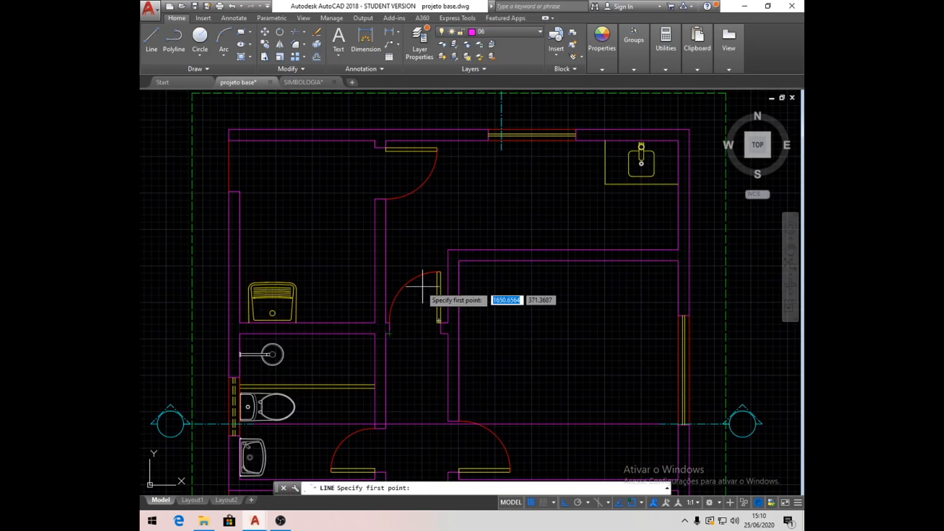
click(393, 336)
scroll(411, 360, down, 4)
middle_drag(425, 212, 390, 290)
click(414, 213)
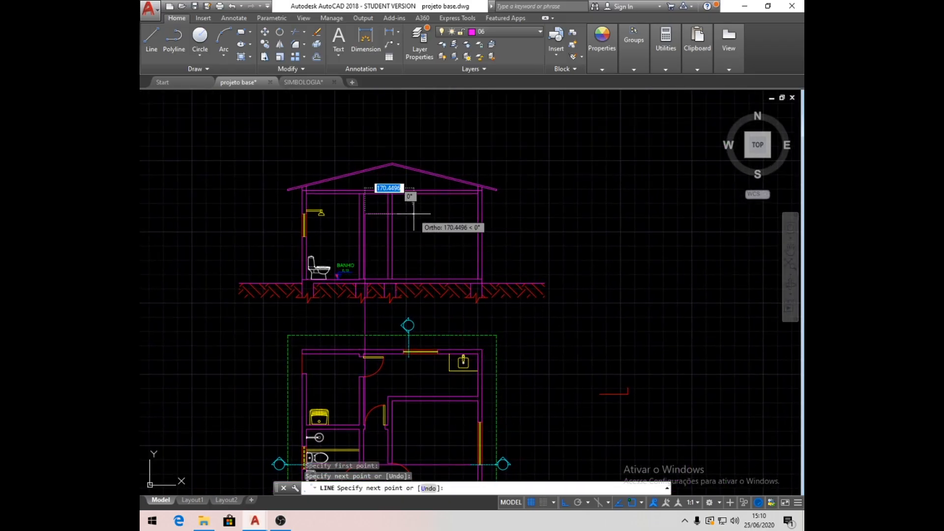
key(Return)
- Draw a second vertical guide line from the right jamb of the plan's corridor door up into the section
scroll(384, 440, up, 9)
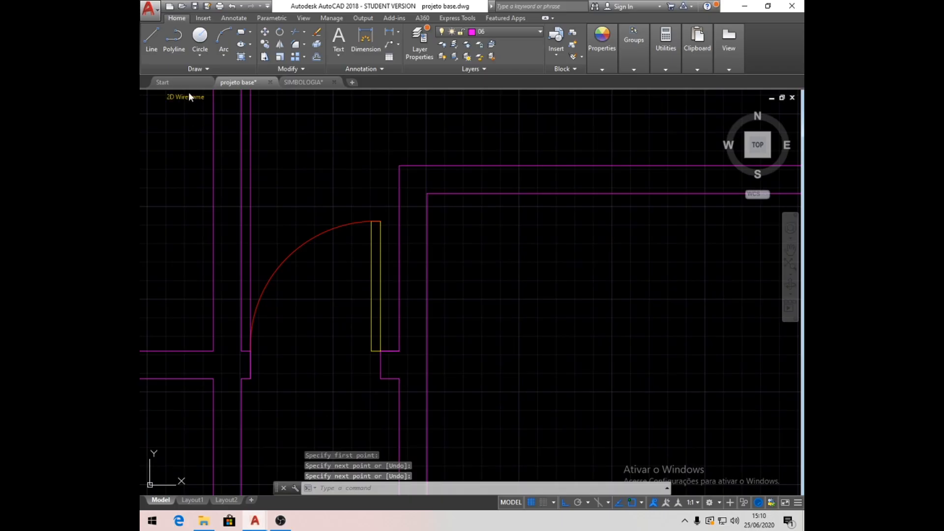
click(151, 40)
click(376, 351)
scroll(376, 355, down, 6)
middle_drag(415, 142, 382, 371)
click(371, 238)
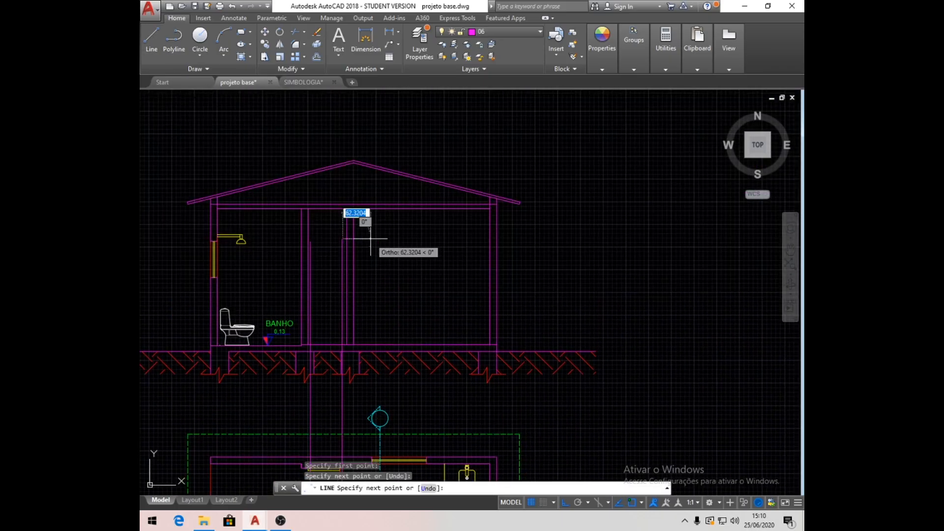
key(Return)
- Trim the parts of both door guide lines below the section's floor line, using that floor line as the cutting edge
scroll(307, 295, up, 2)
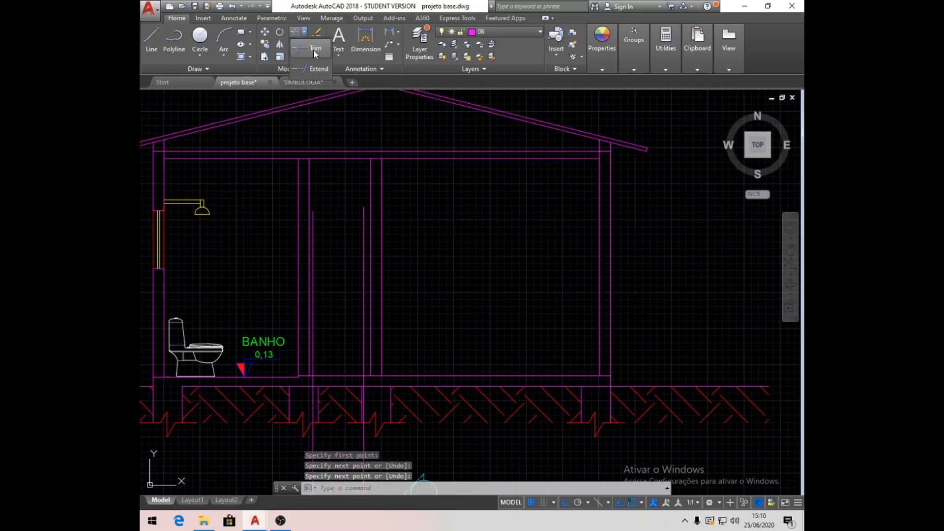
click(298, 32)
click(343, 375)
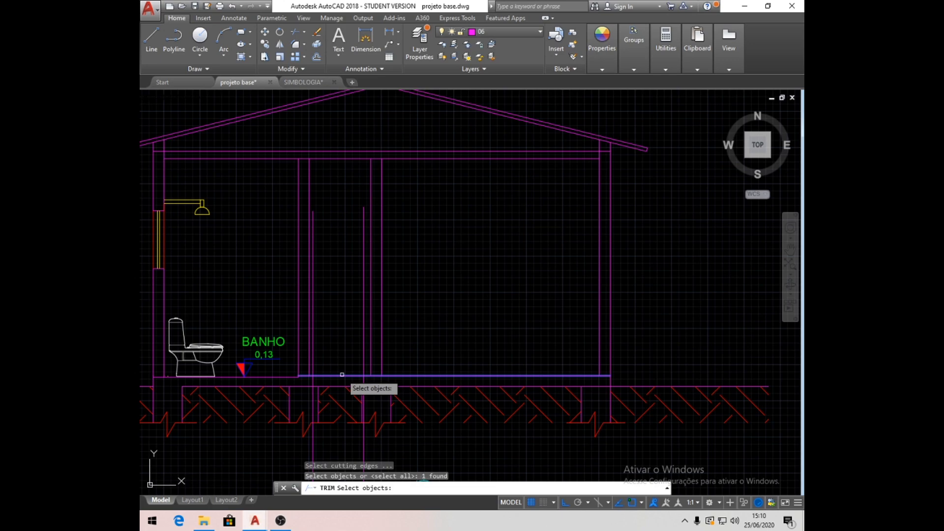
key(Return)
scroll(324, 353, down, 2)
click(371, 416)
click(302, 415)
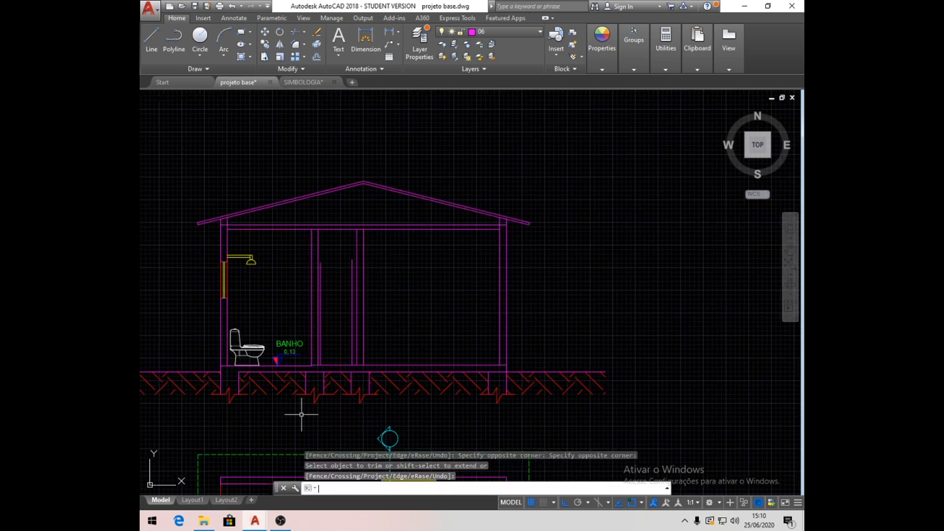
key(Return)
- On layer 02, draw the corridor door's outline from the floor, 210 high and spanning the two guide lines
scroll(335, 321, up, 4)
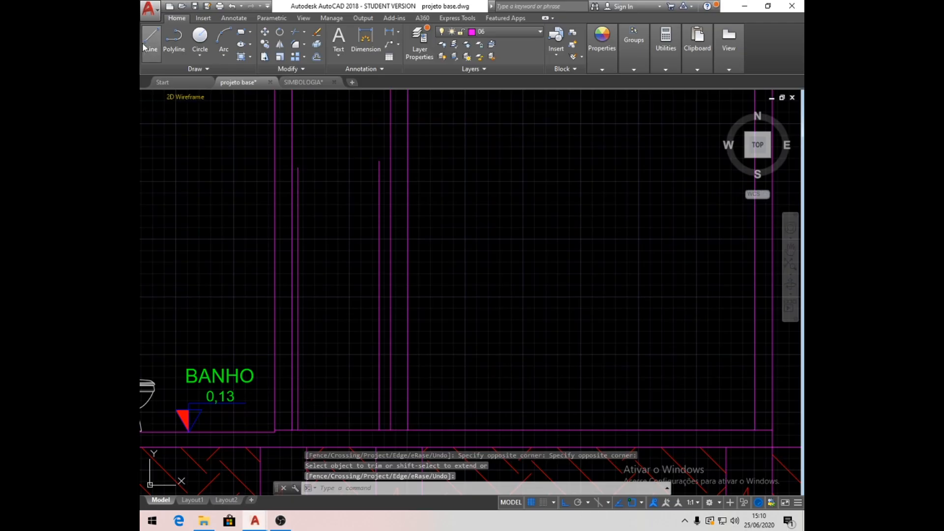
click(540, 31)
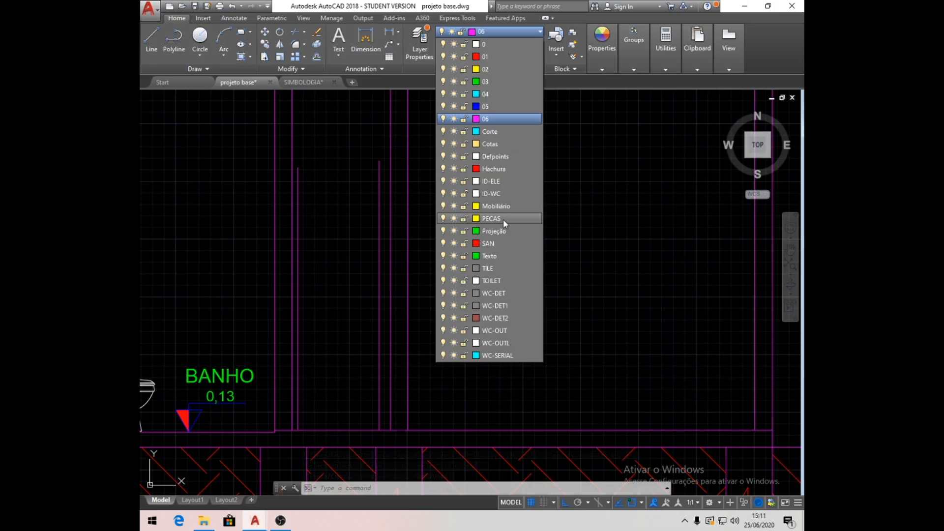
click(490, 69)
click(151, 32)
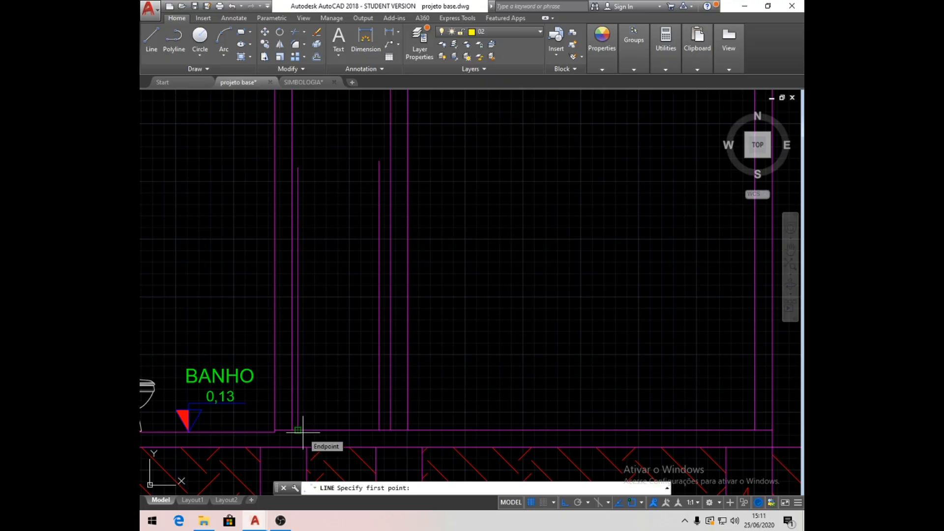
click(303, 433)
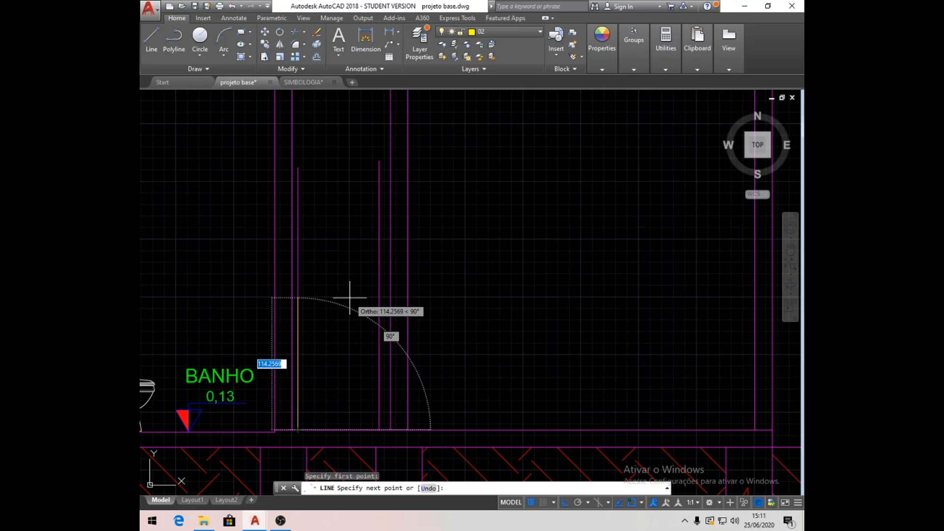
text(210)
key(Return)
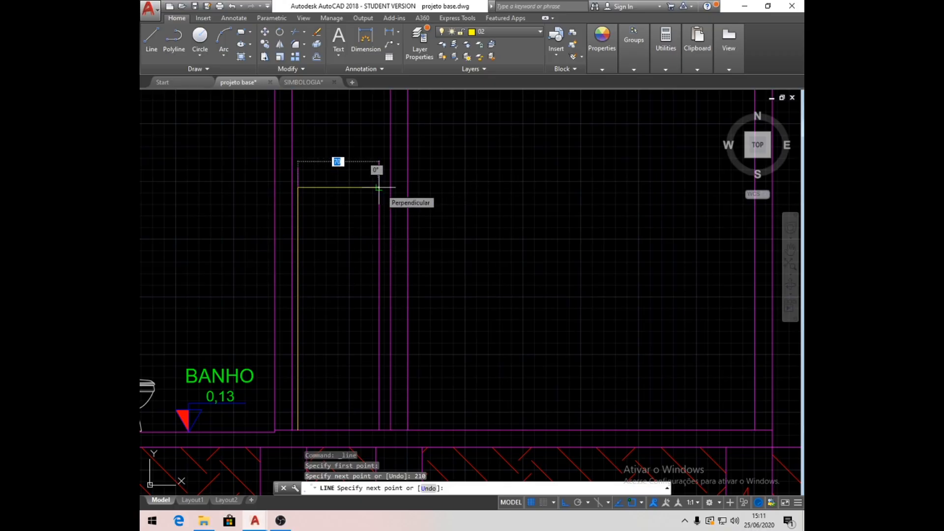
click(378, 187)
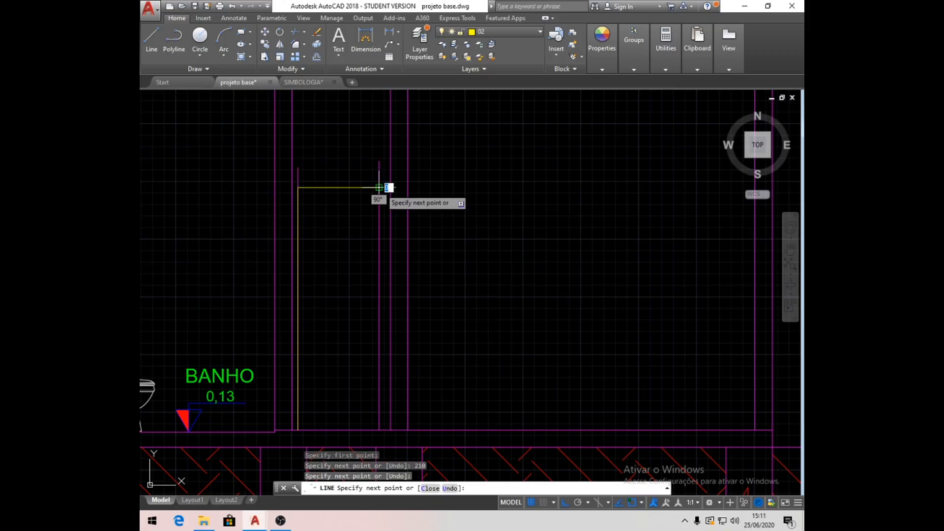
click(379, 430)
key(Return)
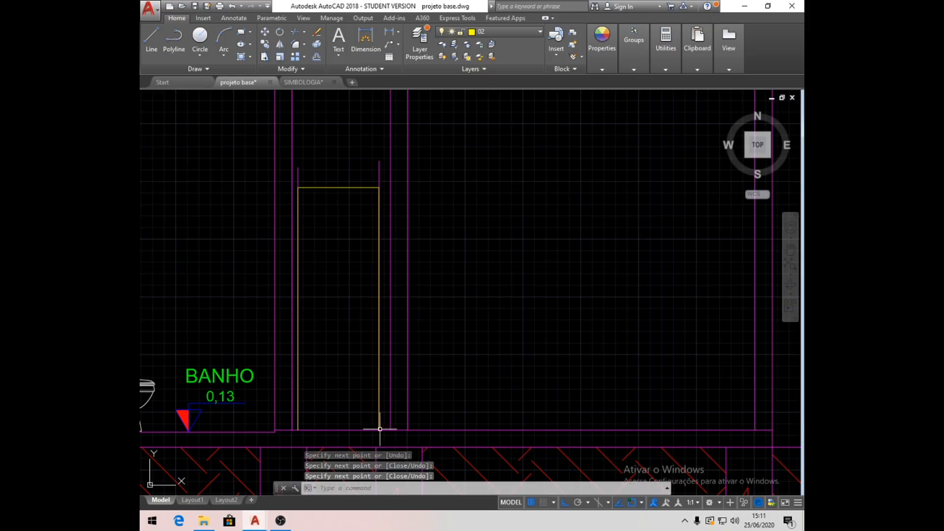
- Erase the two magenta guide lines behind the corridor door outline
click(384, 170)
click(297, 157)
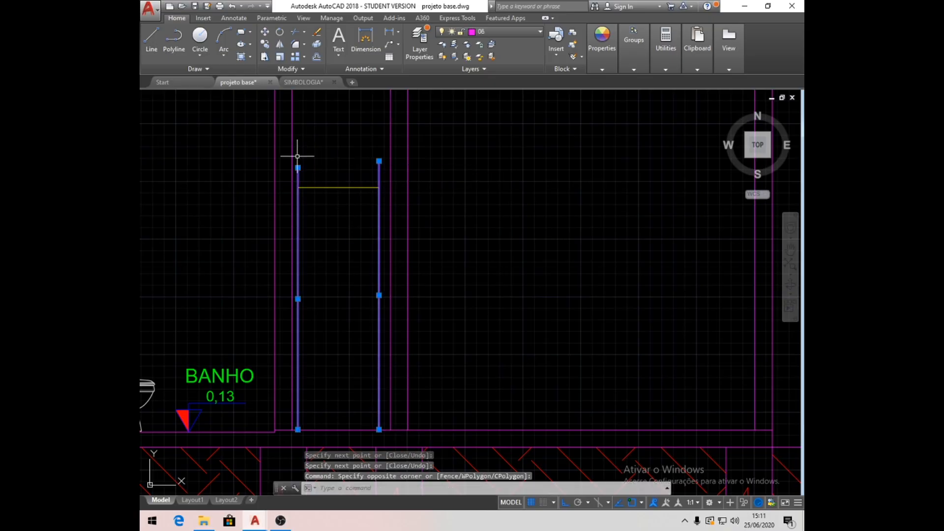
key(Delete)
- Copy the BANHO label horizontally into the corridor door outline and change the copy's text to CIRC
middle_drag(360, 304, 437, 280)
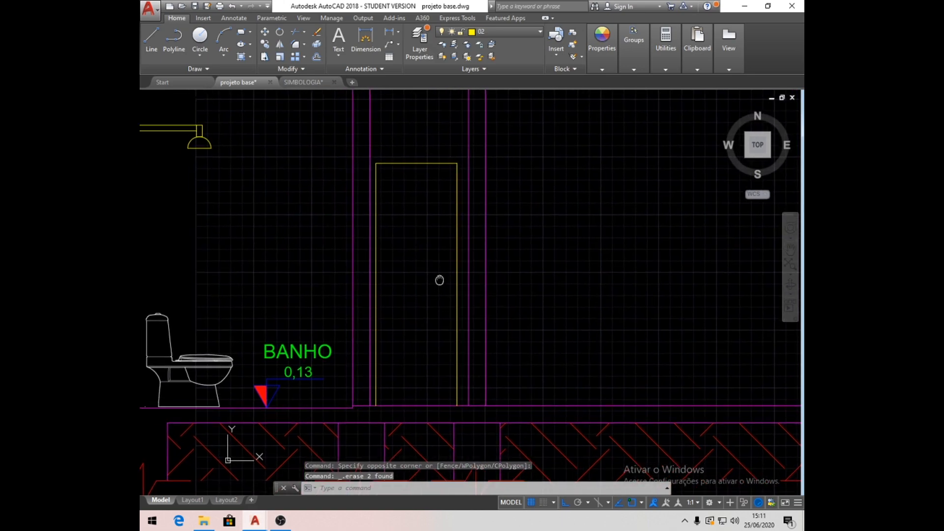
click(265, 44)
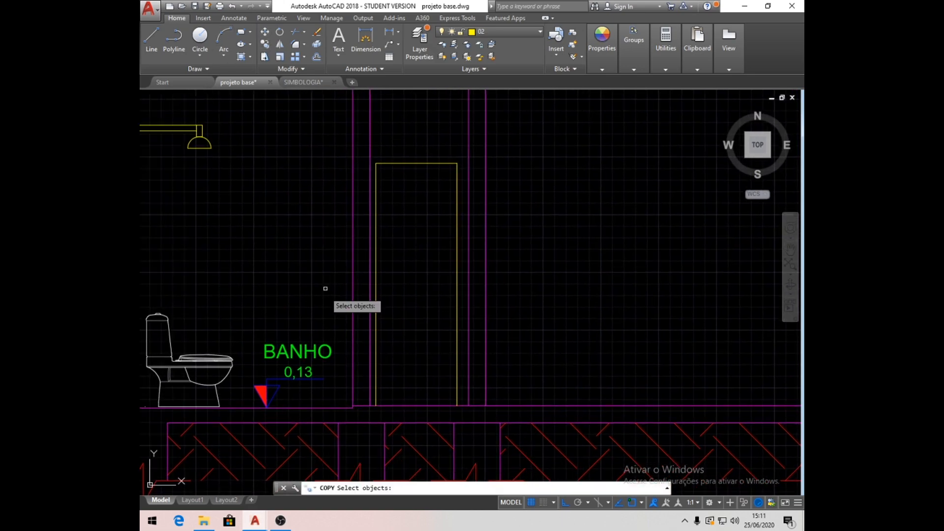
click(321, 354)
key(Return)
click(276, 271)
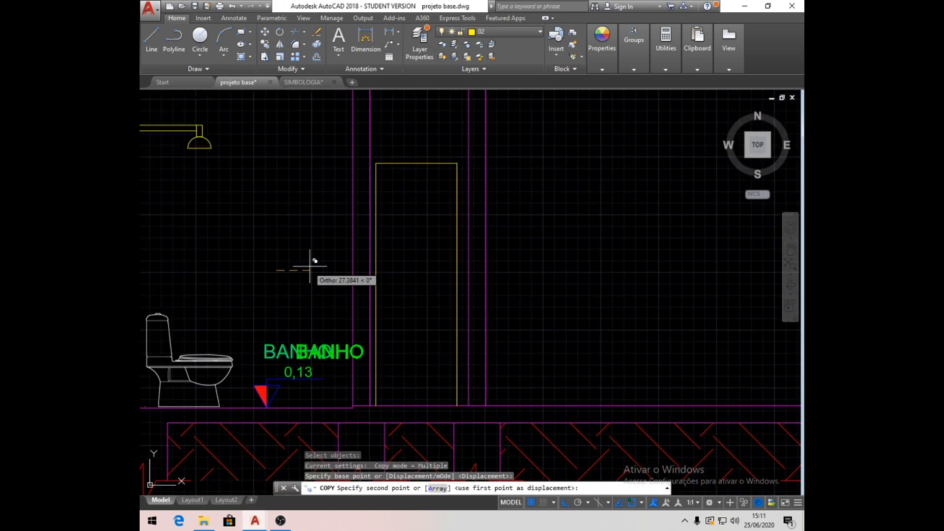
click(395, 259)
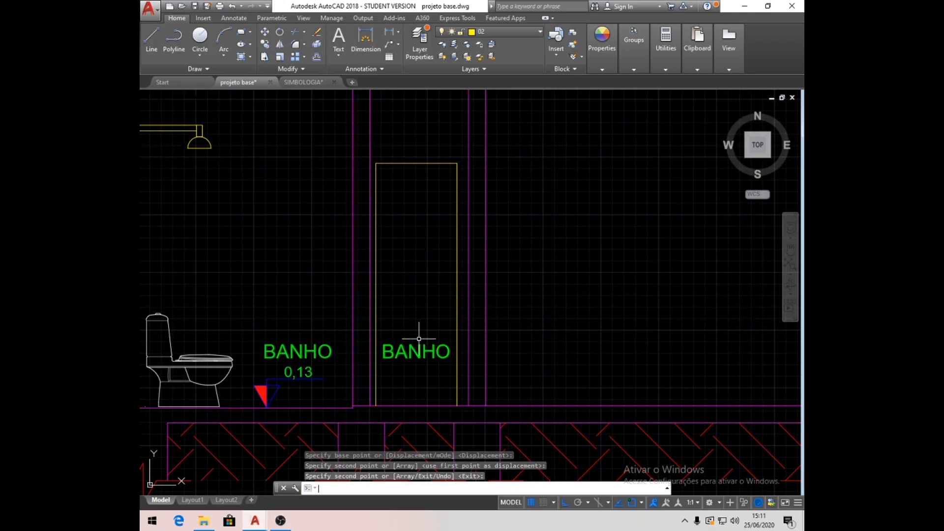
key(Return)
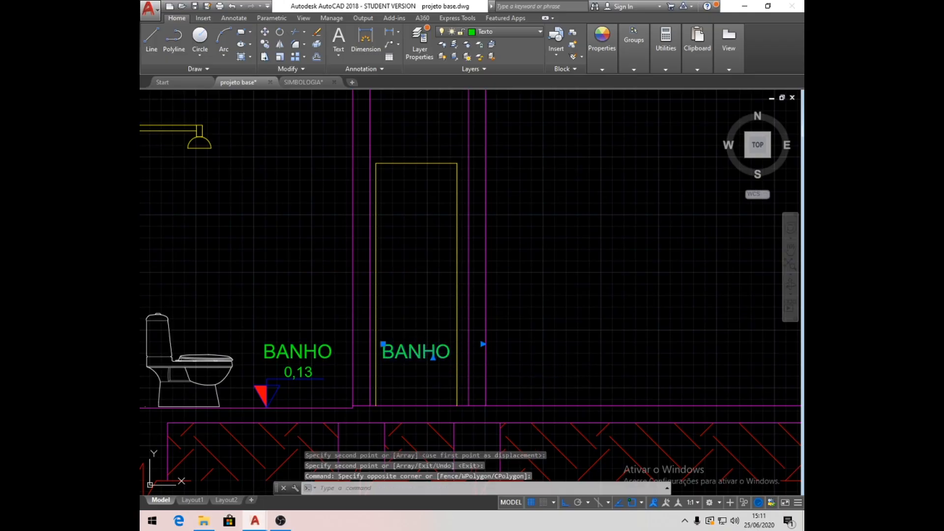
double_click(429, 357)
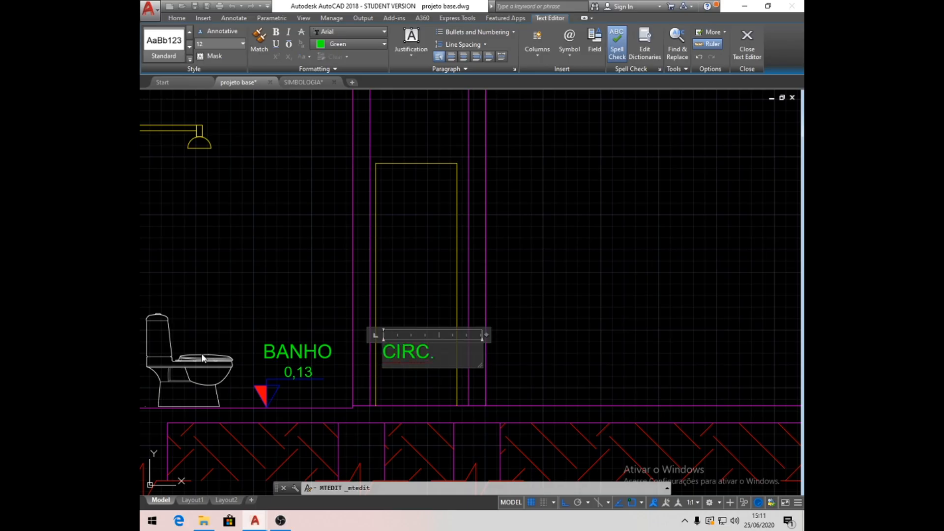
click(417, 257)
click(264, 31)
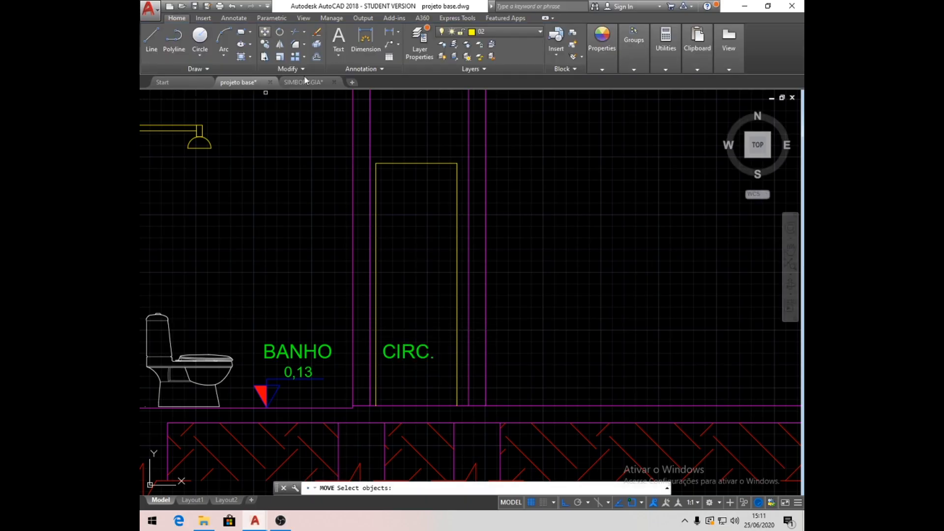
click(423, 354)
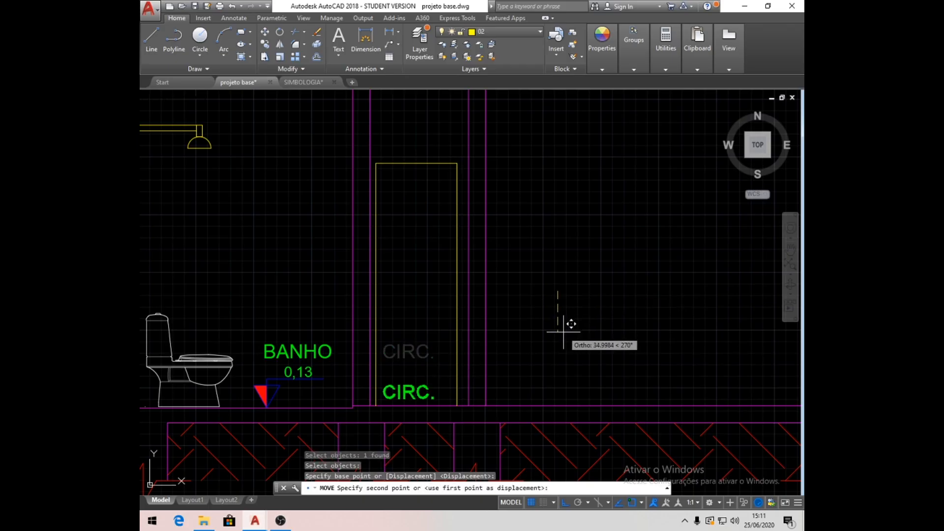
click(563, 332)
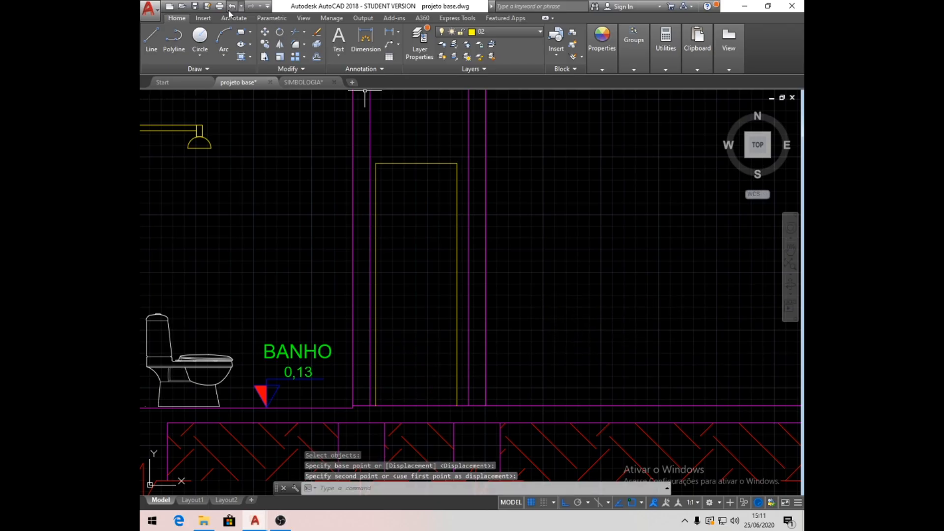
key(ctrl+z)
- Move the CIRC. label straight down to just above the floor line inside the corridor door outline
click(415, 351)
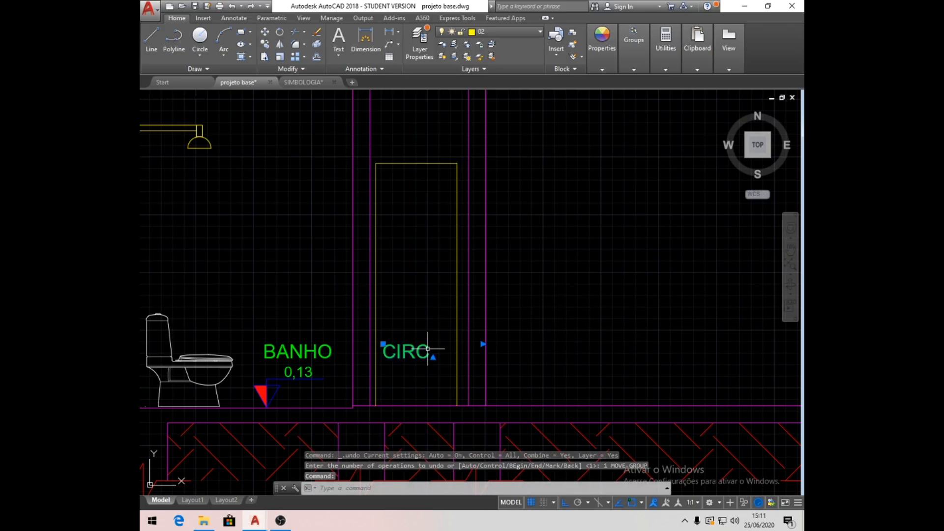
click(264, 32)
click(554, 246)
click(565, 280)
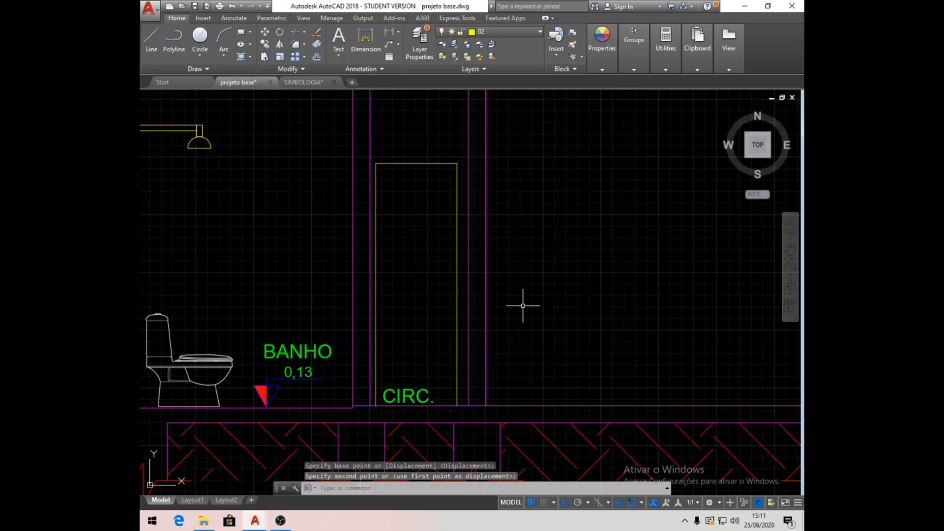
- Move the BANHO label straight down to just above the floor line, and shift it horizontally clear of the level symbol
click(324, 350)
click(264, 32)
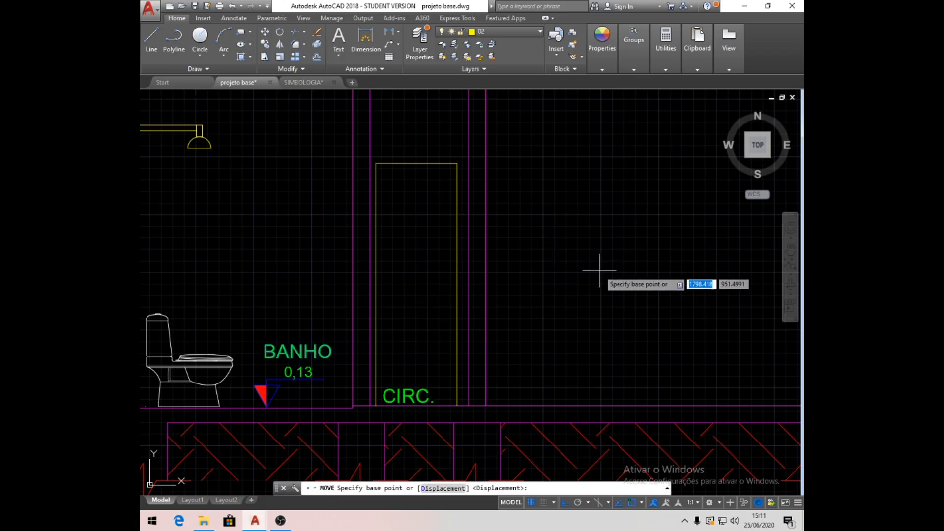
click(602, 270)
click(620, 313)
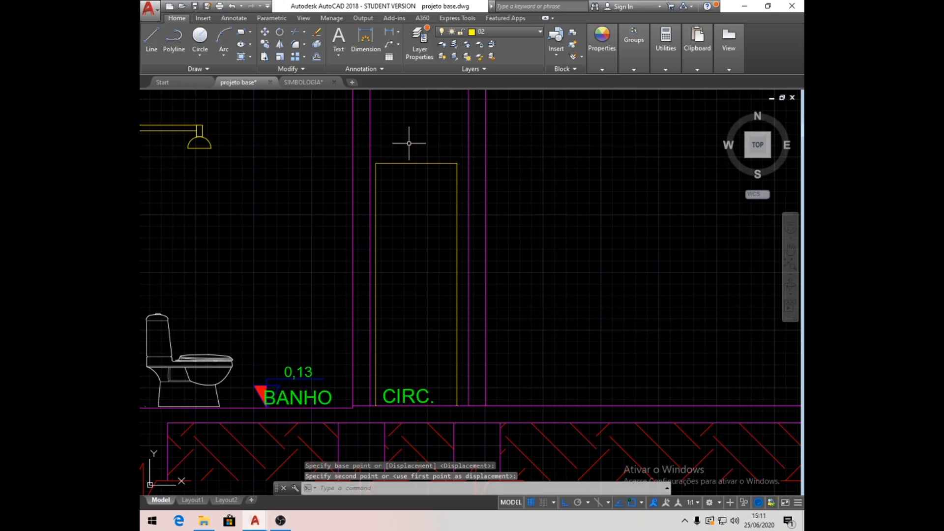
click(270, 34)
click(327, 396)
key(Return)
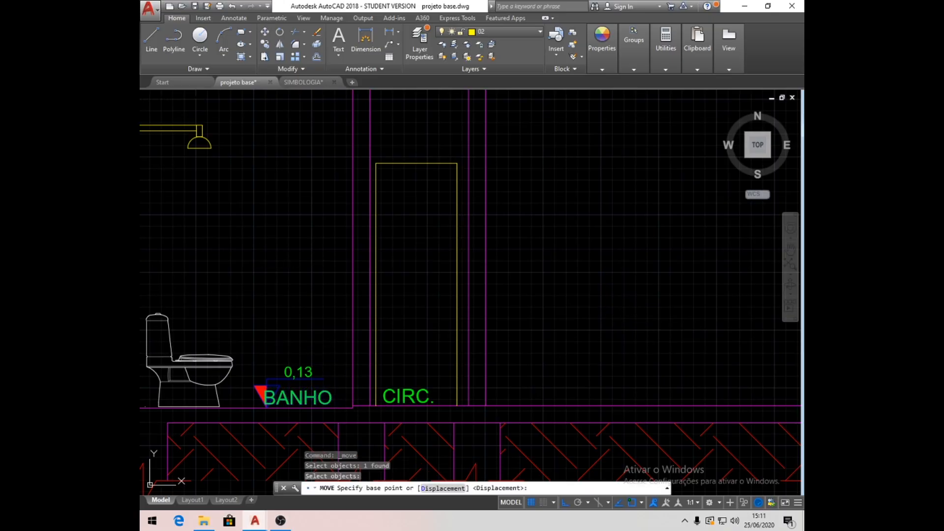
click(243, 243)
click(260, 246)
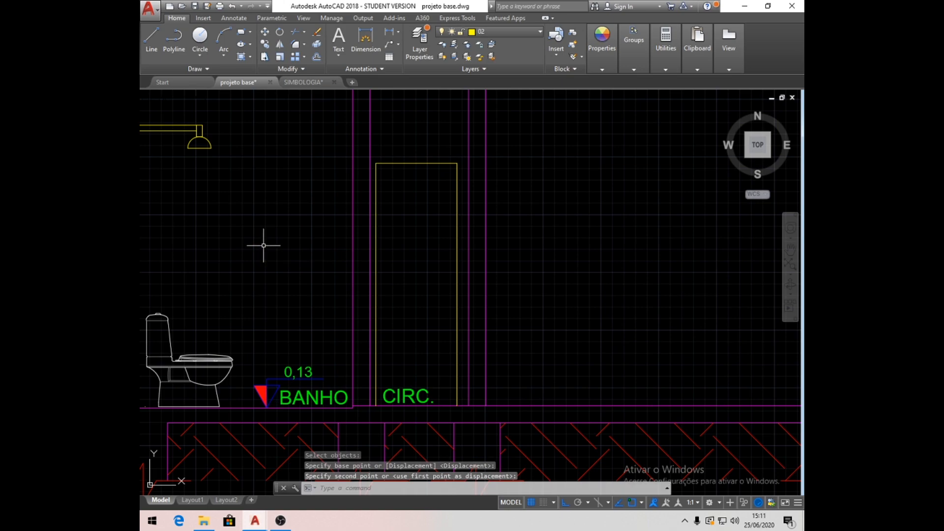
- Copy the bathroom's level symbol, its 0,13 text and the BANHO label horizontally along the floor into the large room beyond the corridor
scroll(355, 241, down, 2)
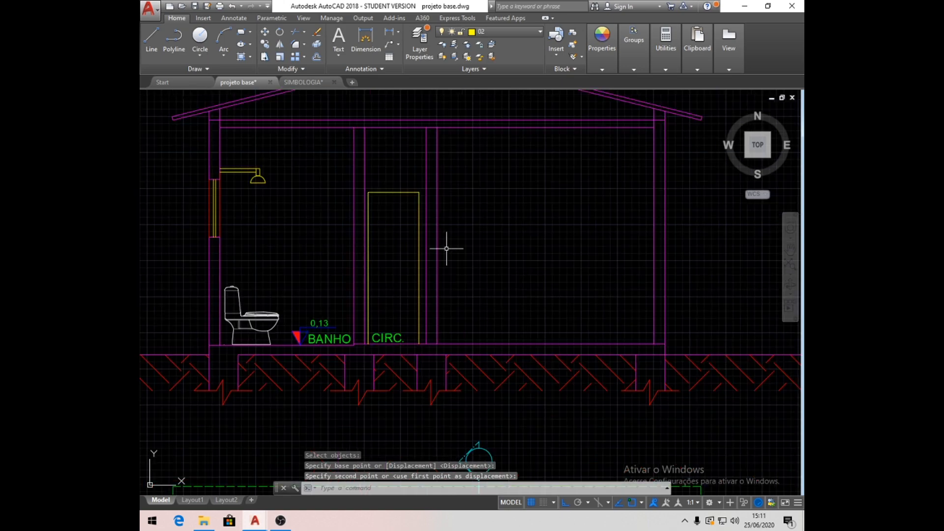
scroll(445, 318, up, 2)
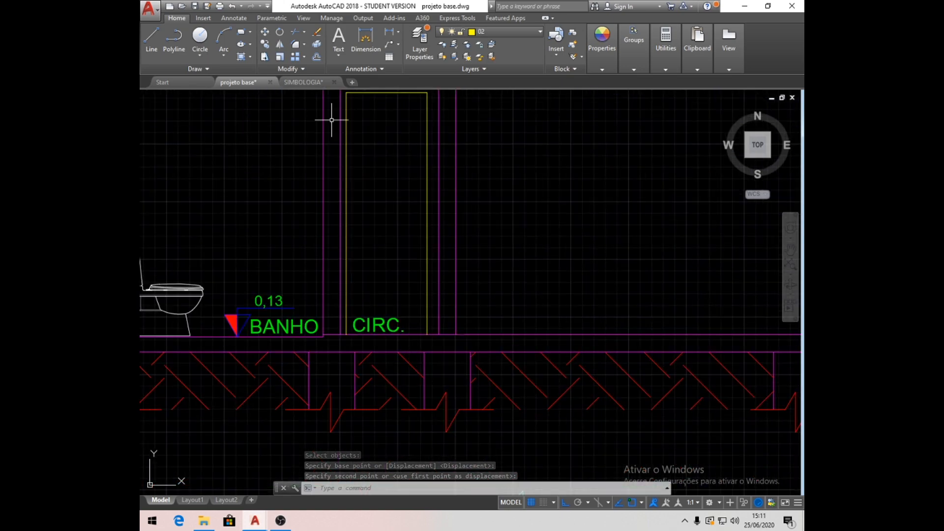
click(265, 44)
click(209, 267)
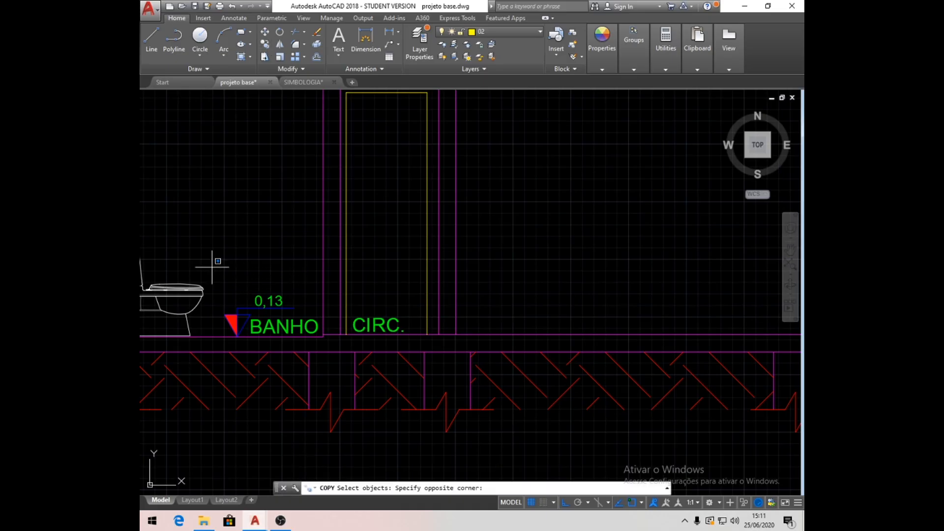
click(323, 347)
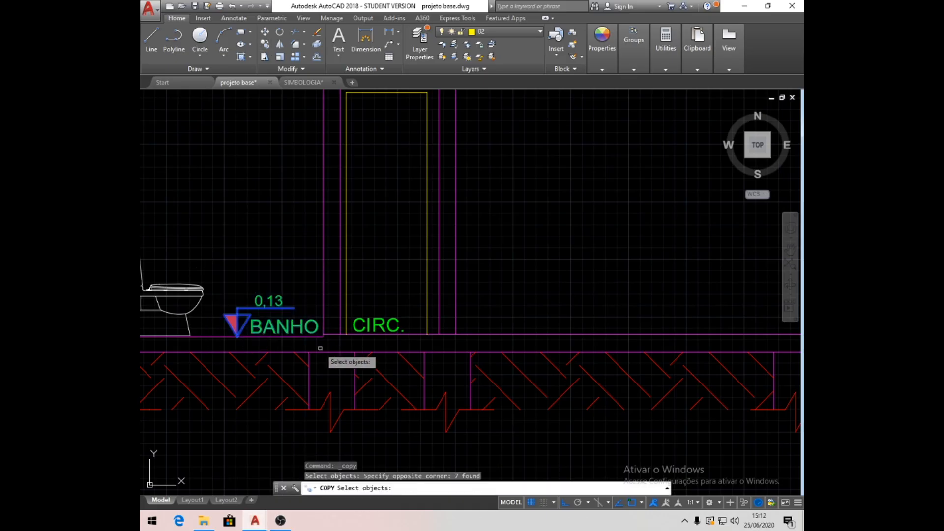
key(Return)
click(240, 343)
scroll(252, 340, down, 4)
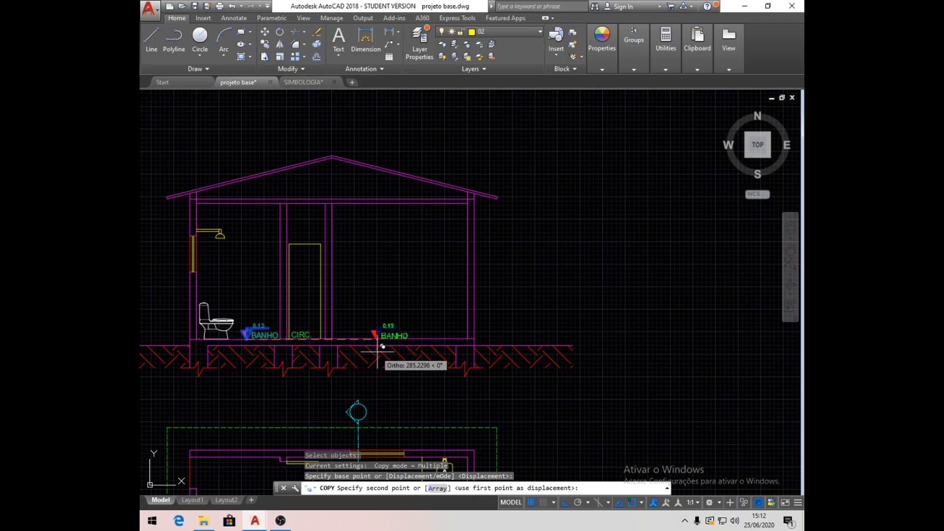
click(387, 330)
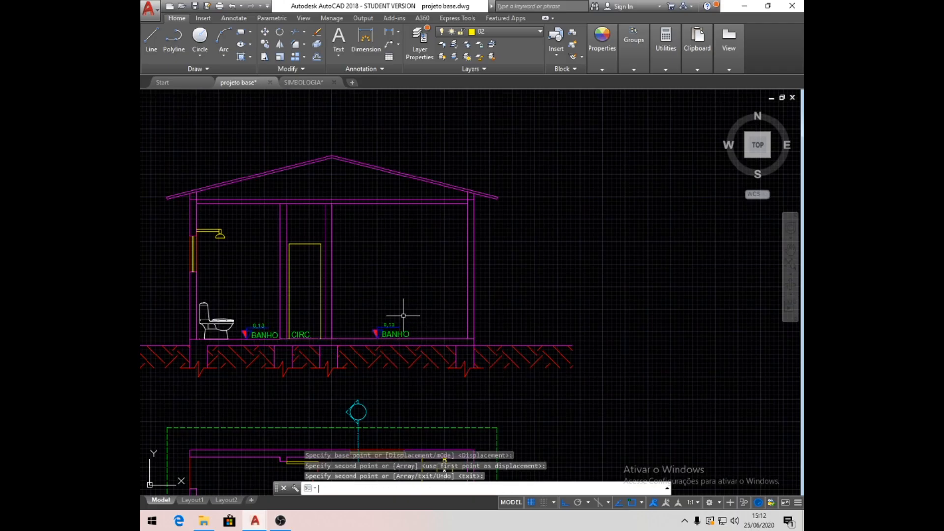
key(Return)
- In the large room, change the copied level text to 0,15 and the copied room label to QUARTO
scroll(392, 320, down, 2)
scroll(383, 325, up, 8)
double_click(383, 325)
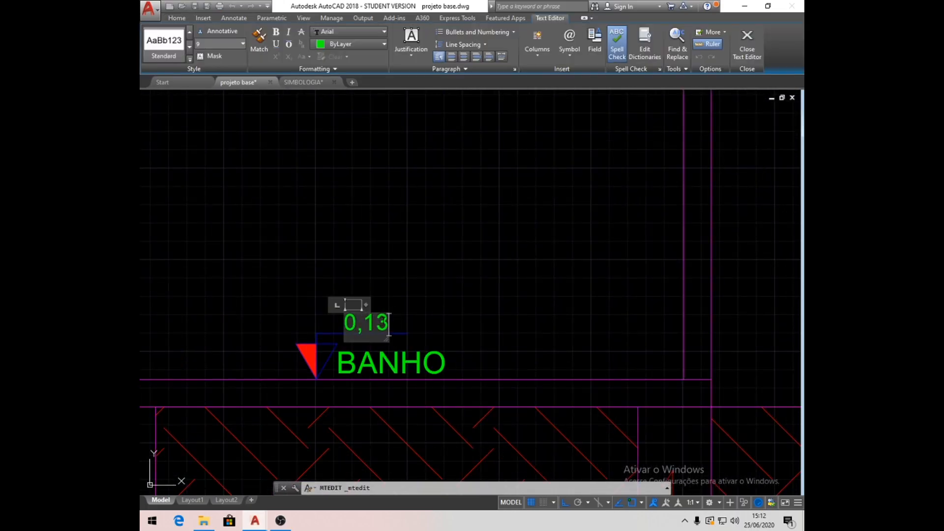
text(5)
click(426, 319)
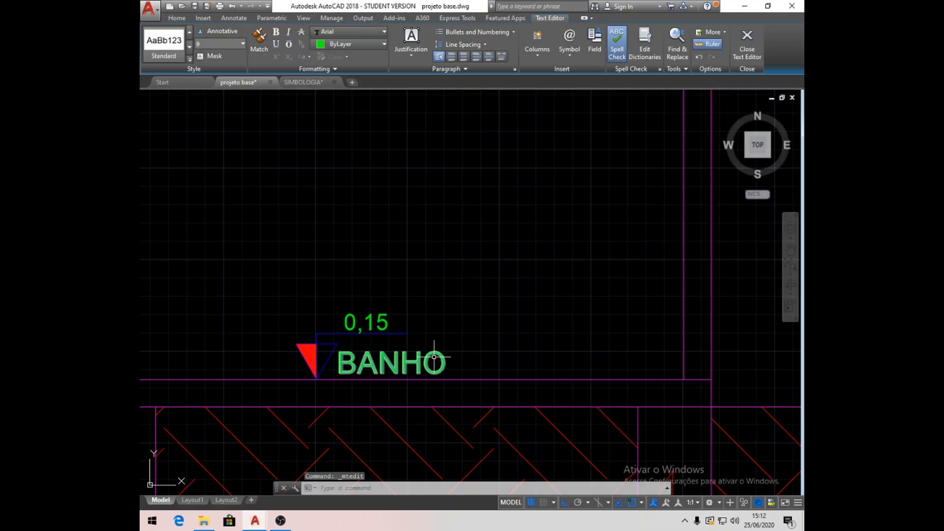
click(428, 359)
double_click(428, 358)
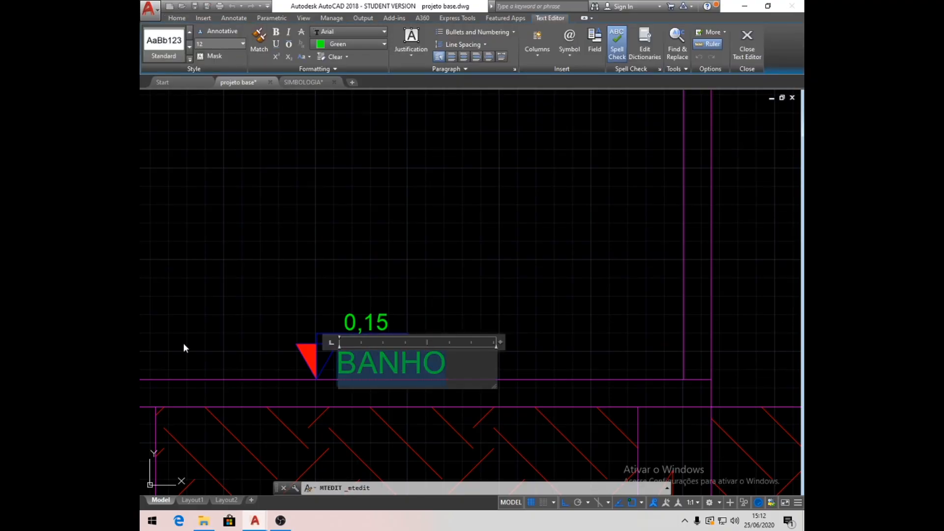
text(QUARTO)
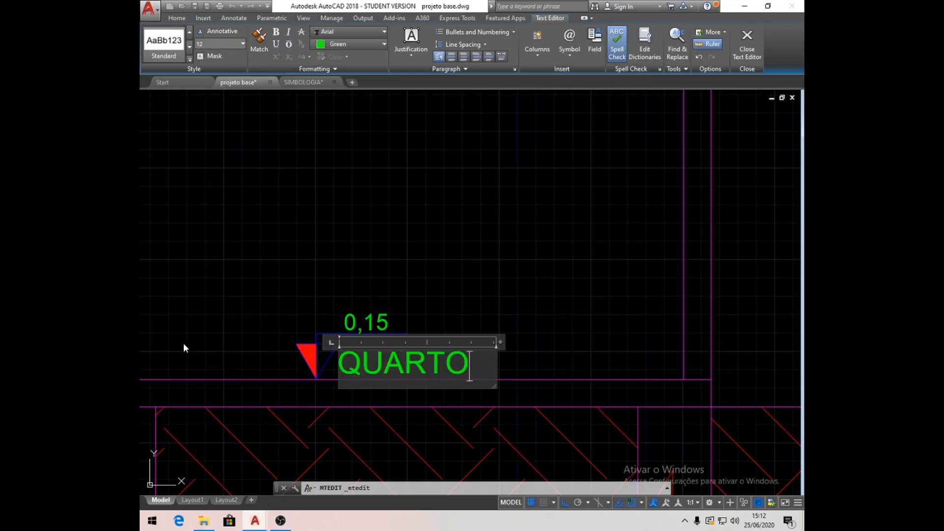
click(442, 243)
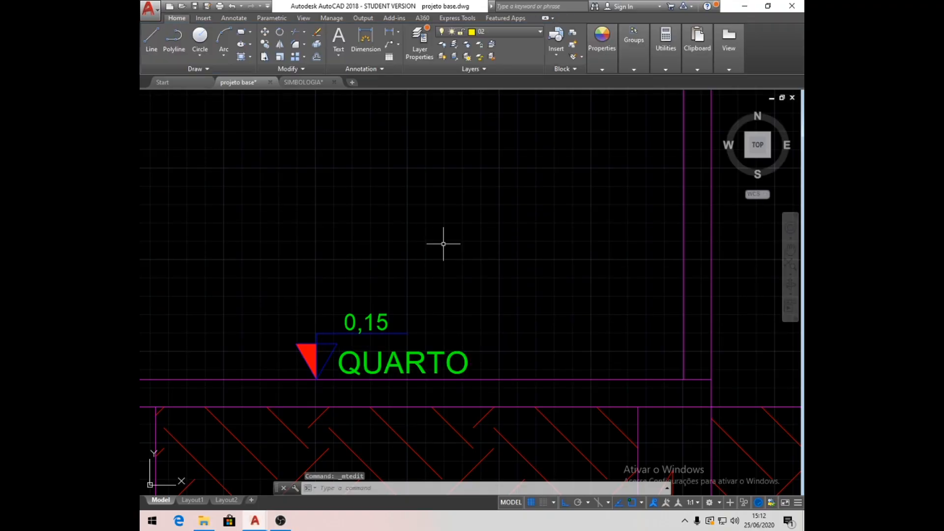
- Offset the QUARTO floor line 100 upward, and offset the resulting line another 100 upward
scroll(444, 244, down, 3)
scroll(516, 270, down, 3)
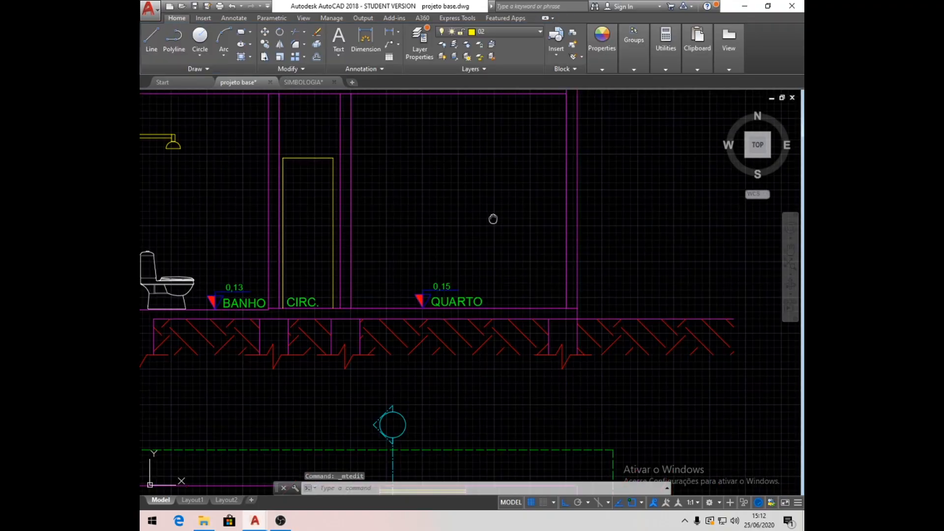
middle_drag(491, 217, 499, 277)
scroll(576, 257, down, 2)
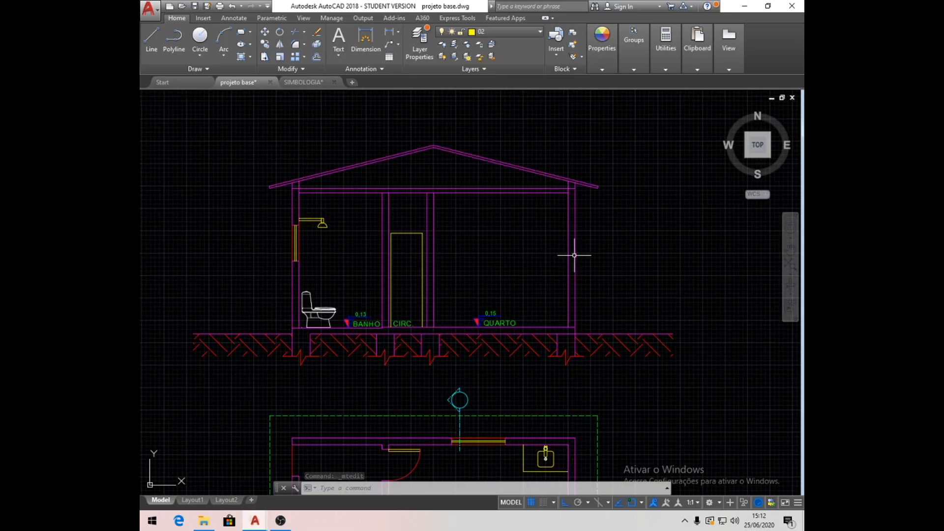
scroll(574, 255, up, 2)
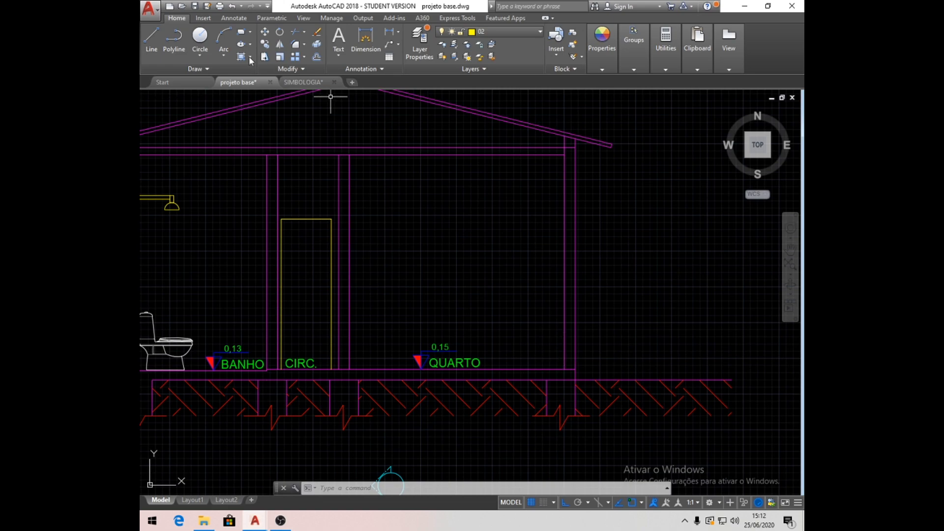
click(321, 57)
text(100)
key(Return)
click(570, 366)
click(632, 297)
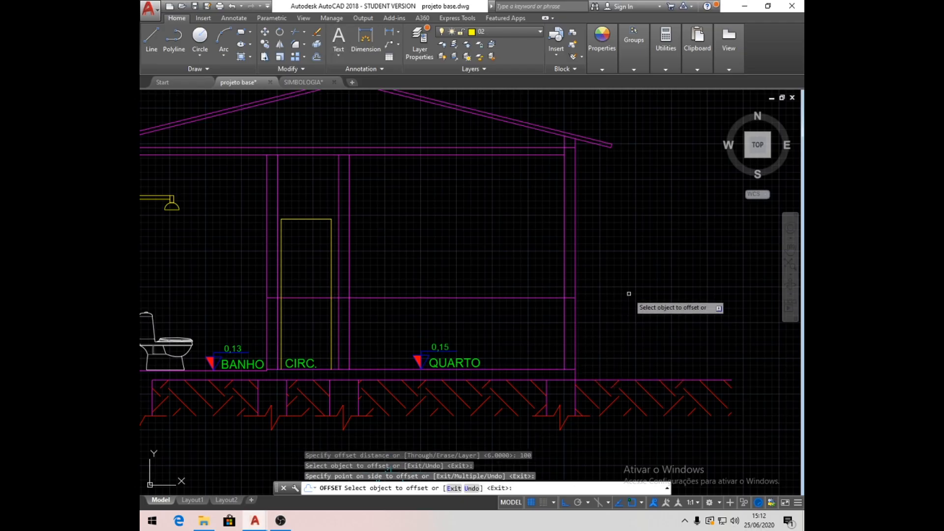
click(542, 298)
click(532, 220)
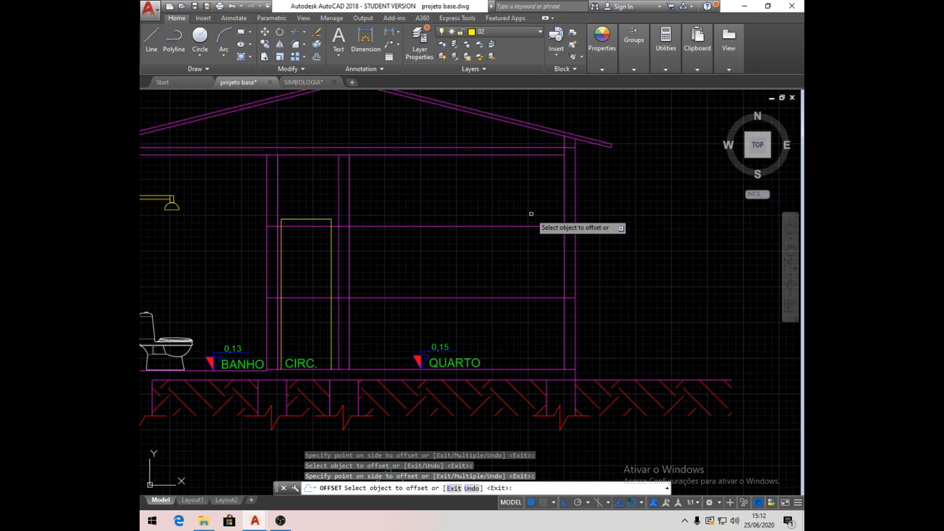
key(Return)
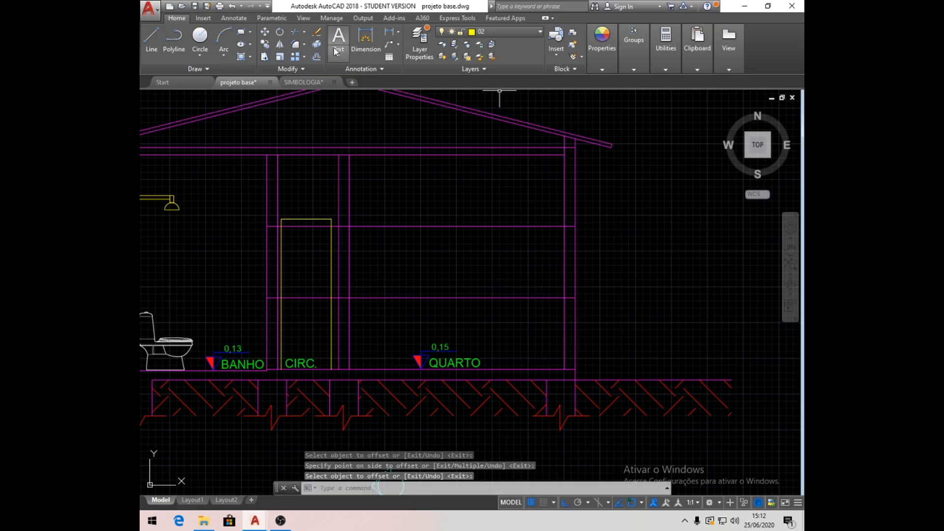
- Trim both offset lines inside the QUARTO room and cut the outer wall's lines between them to form a window opening
click(294, 31)
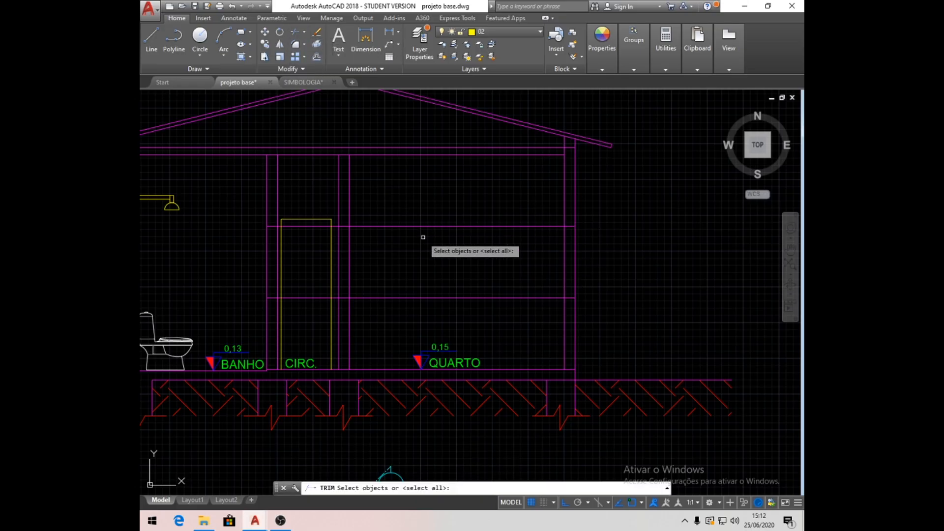
key(Return)
click(517, 226)
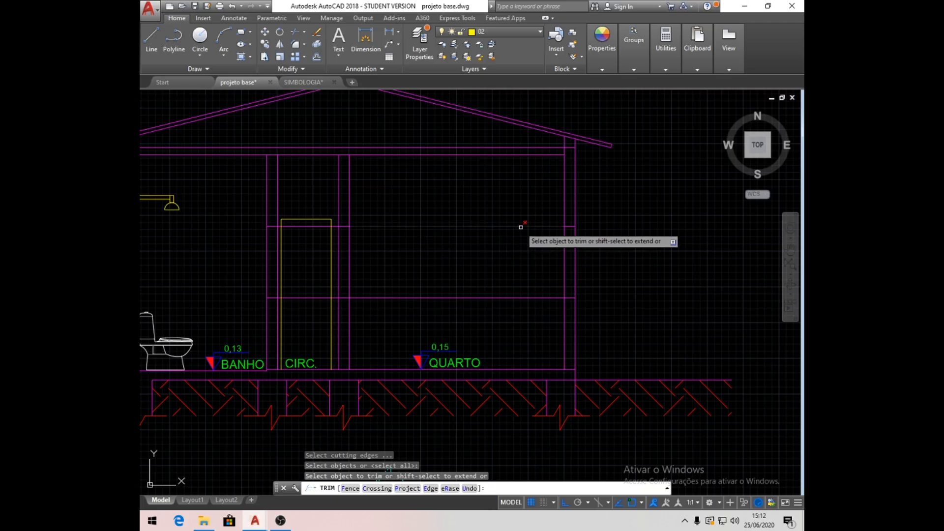
click(541, 294)
click(542, 305)
click(600, 264)
click(541, 263)
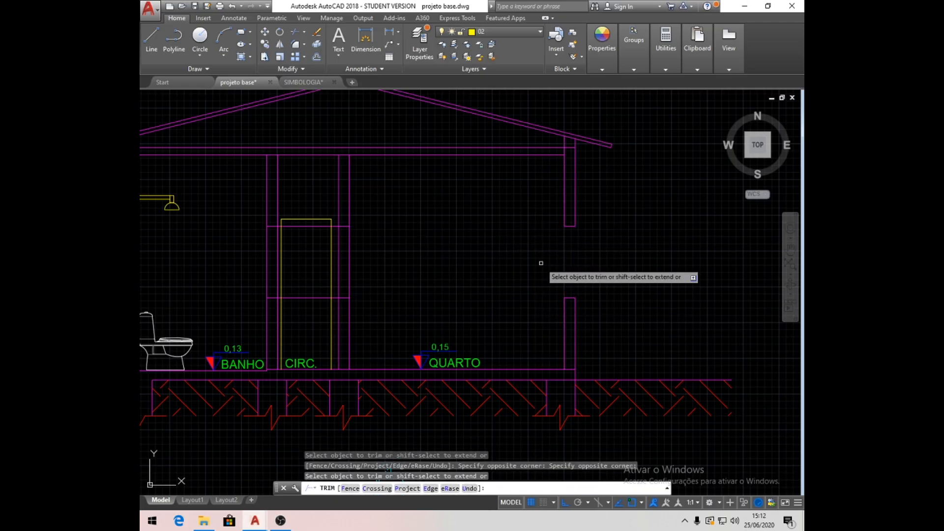
key(Return)
- Erase the two leftover offset line pieces crossing the corridor and its door outline
click(310, 311)
click(299, 259)
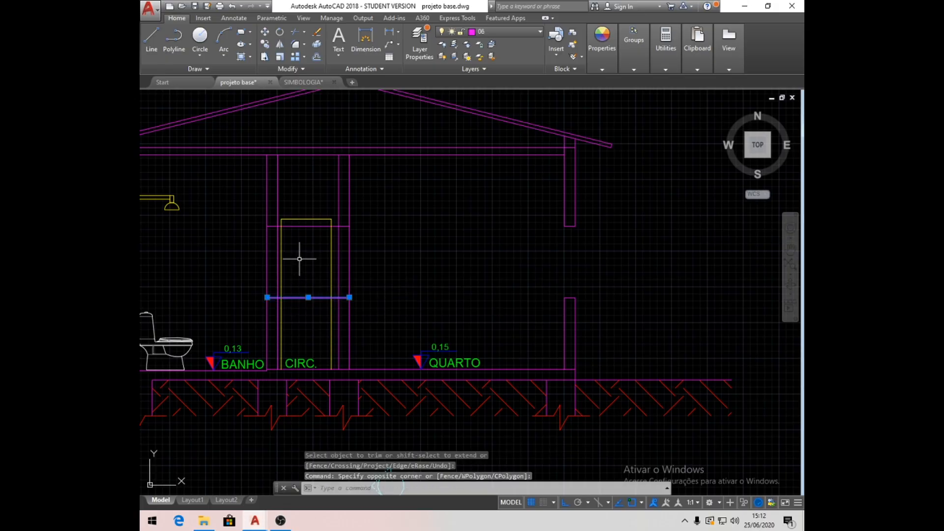
click(301, 226)
key(Delete)
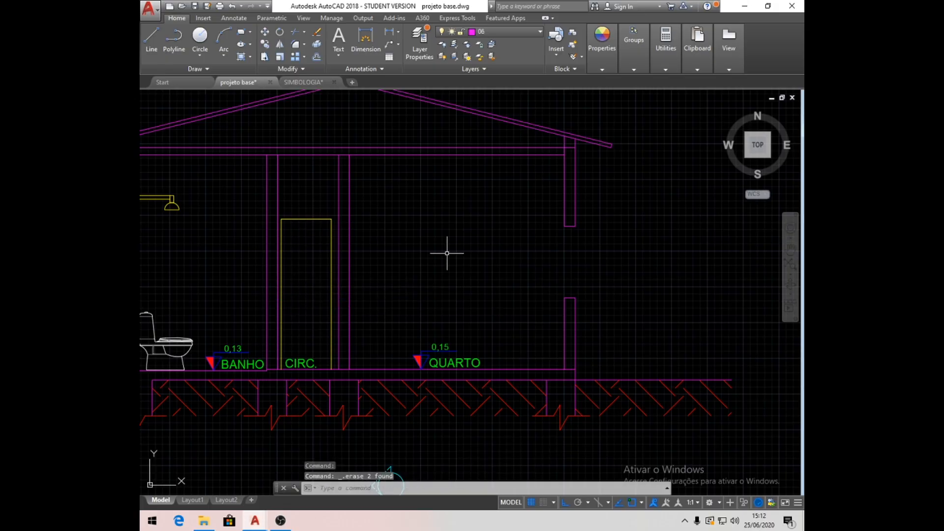
- On layer 01, draw two vertical lines closing the inner and outer faces of the QUARTO window opening
mouse_move(624, 276)
middle_down()
mouse_move(598, 268)
mouse_move(552, 278)
middle_up()
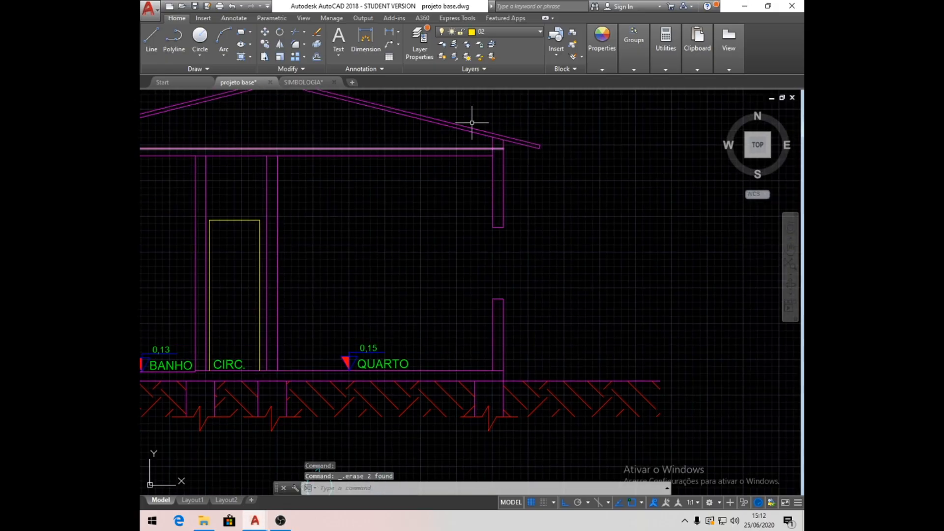
click(538, 31)
click(503, 56)
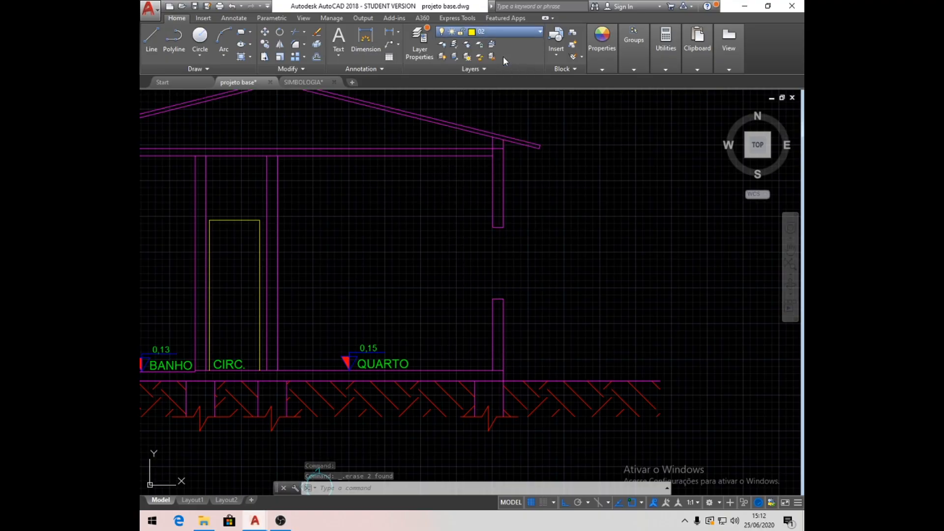
click(151, 37)
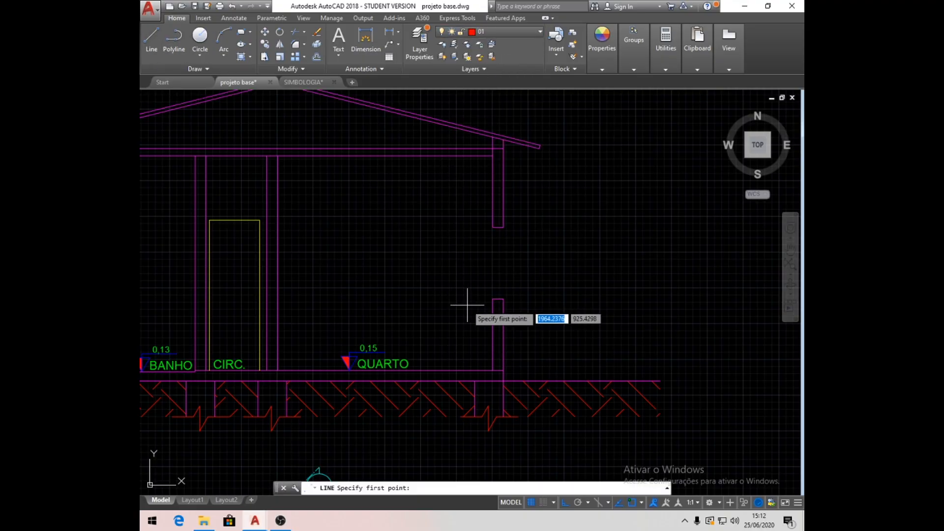
click(492, 299)
click(492, 227)
key(Return)
key(Return)
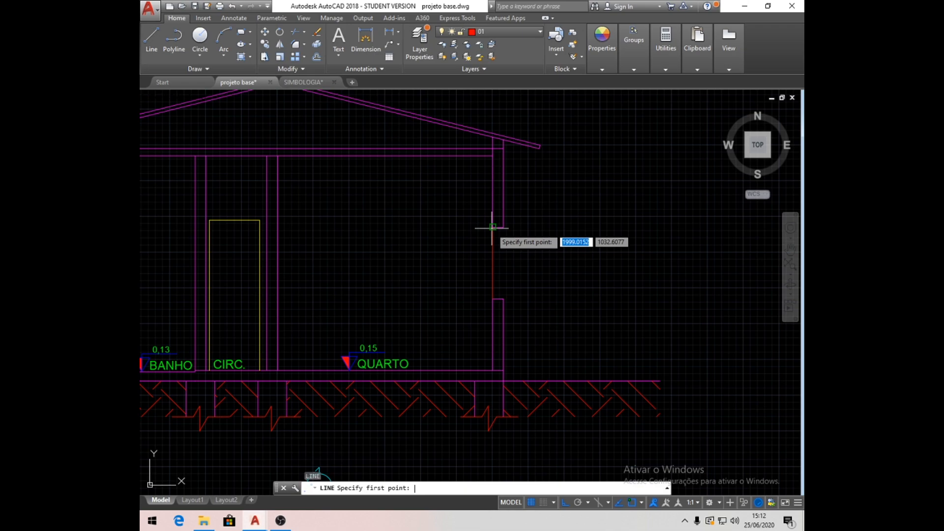
click(503, 298)
click(503, 227)
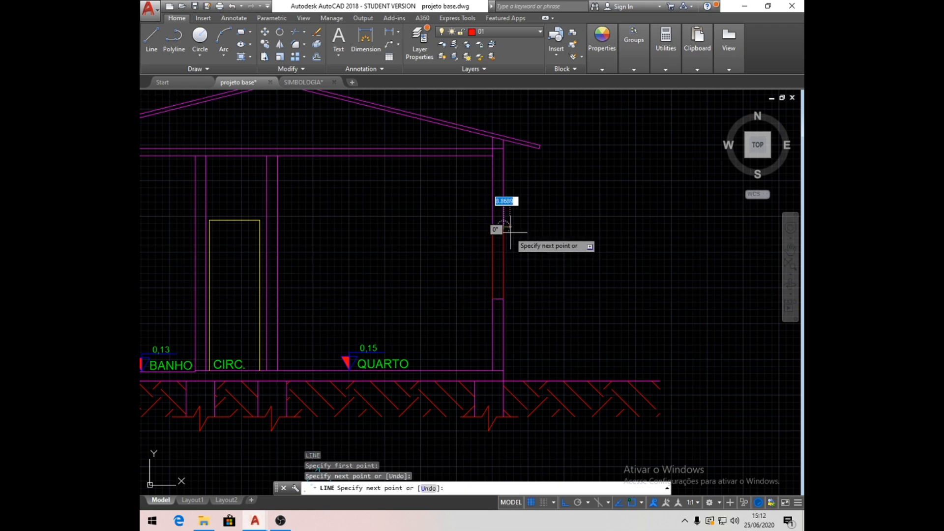
key(Return)
- Offset both vertical window lines 6 inward to form the window's inner pair of lines
scroll(506, 257, up, 4)
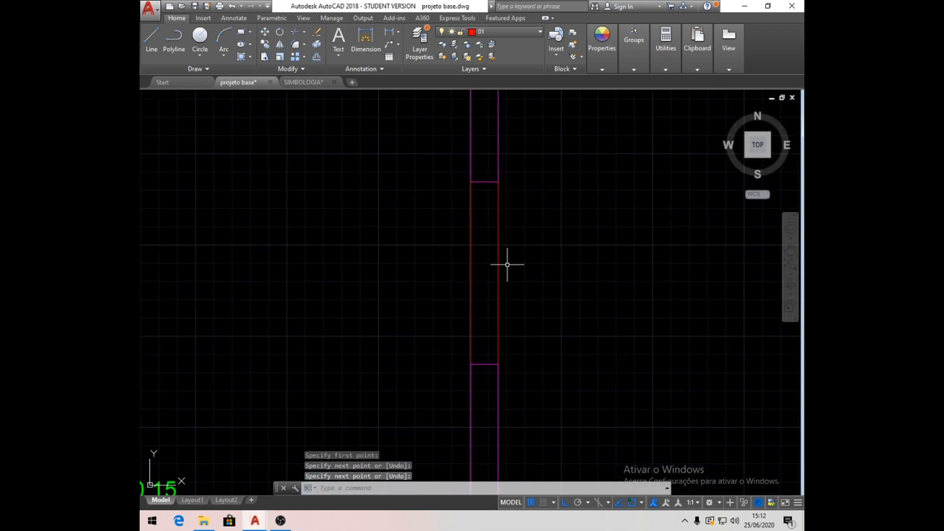
click(317, 58)
text(6)
key(Return)
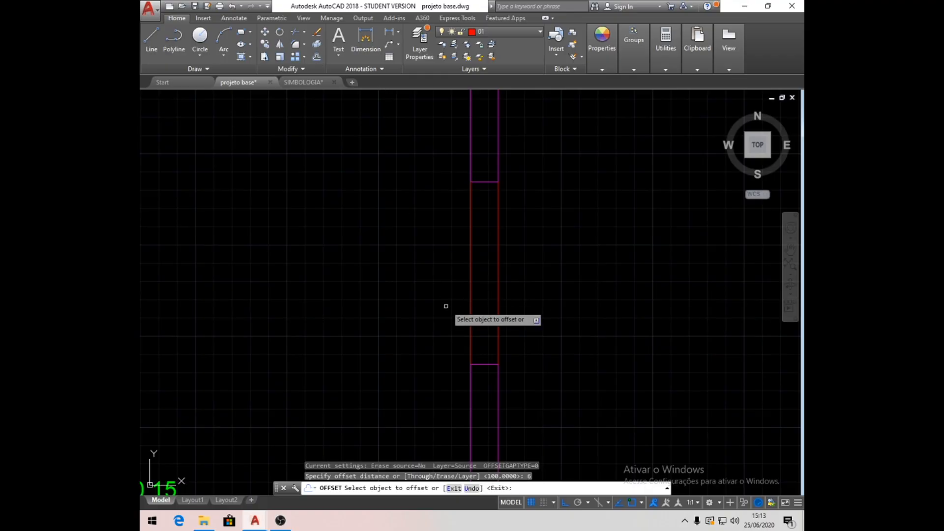
click(470, 304)
click(570, 301)
click(497, 300)
click(473, 298)
key(Return)
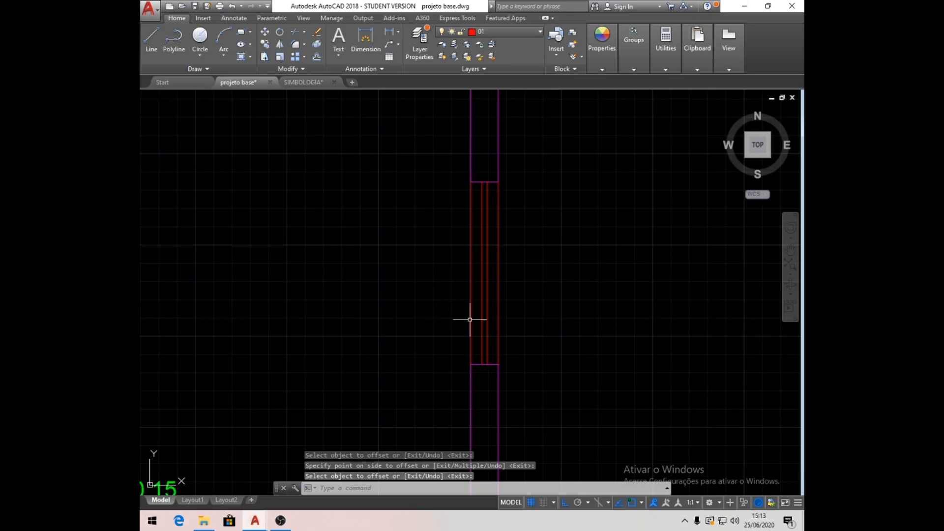
- Move the two inner lines of the QUARTO window to layer 02
click(493, 327)
click(481, 328)
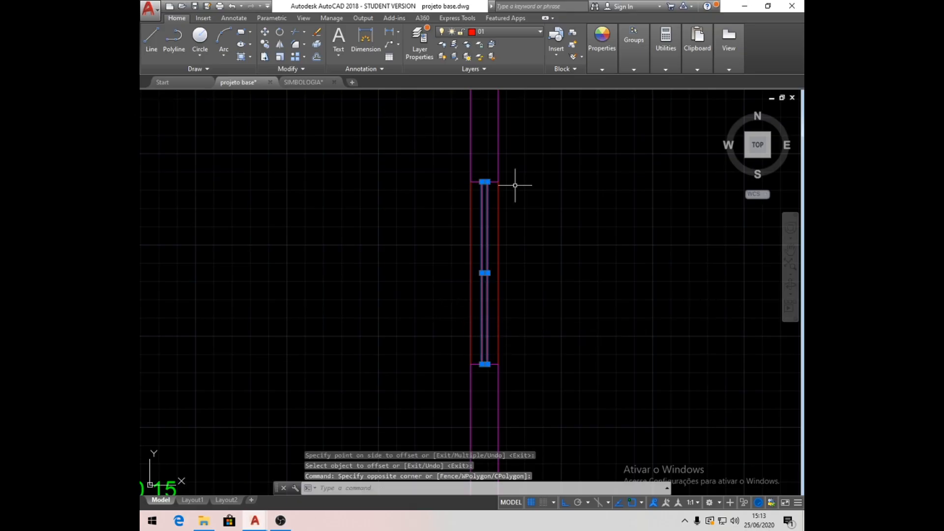
click(541, 34)
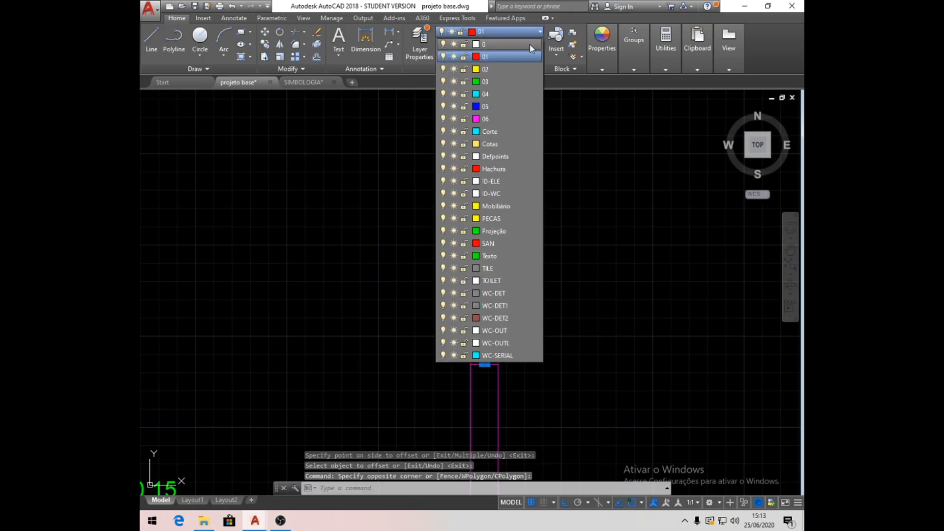
click(485, 69)
key(Escape)
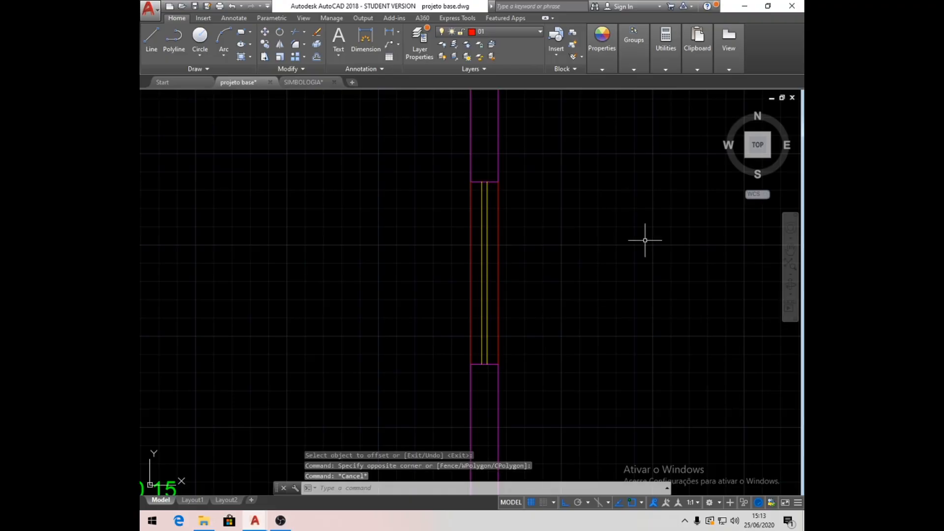
scroll(644, 240, down, 5)
scroll(613, 253, up, 3)
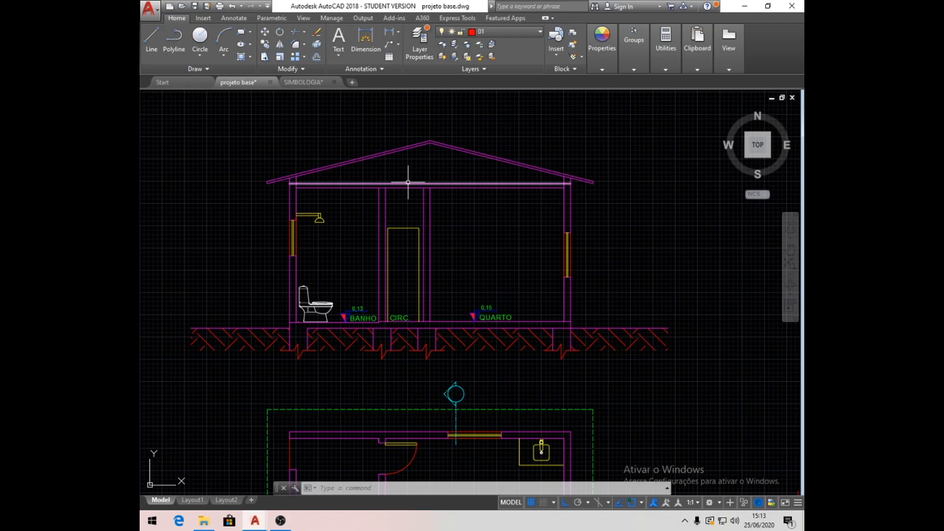
- Offset the underside line of the ceiling slab 40 downward to mark the bottom of the beams
mouse_move(408, 182)
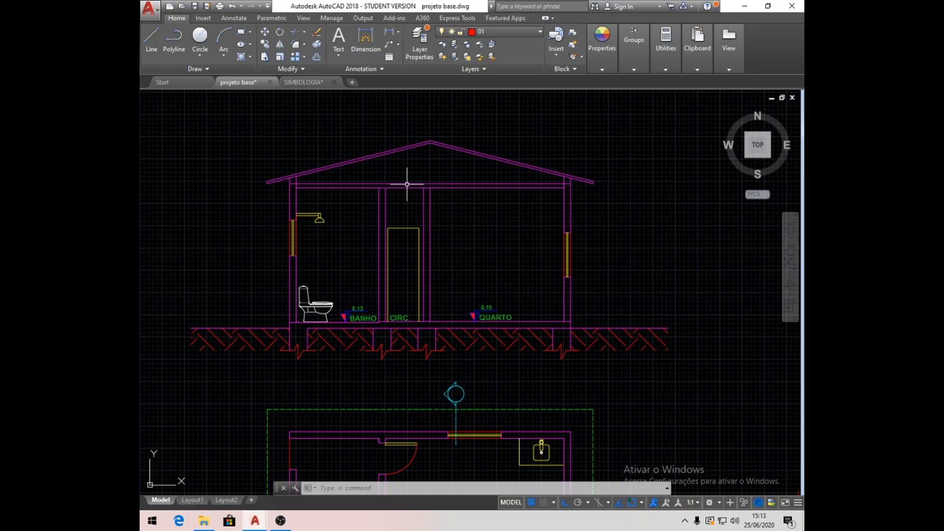
scroll(385, 195, up, 5)
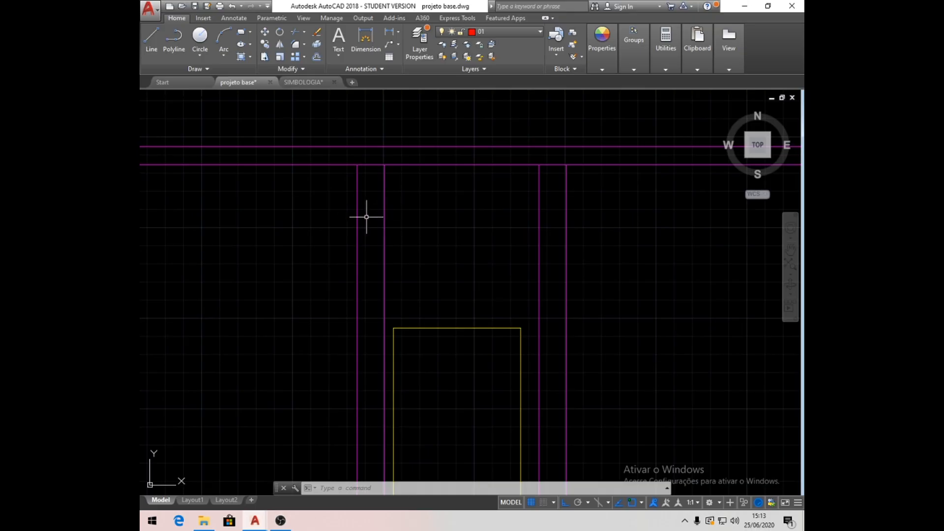
scroll(382, 227, down, 2)
middle_drag(318, 225, 368, 226)
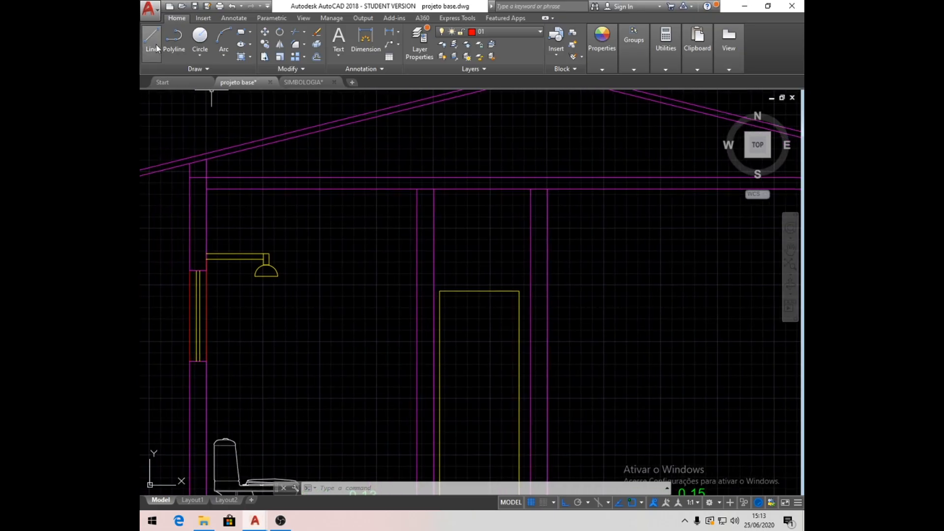
click(316, 57)
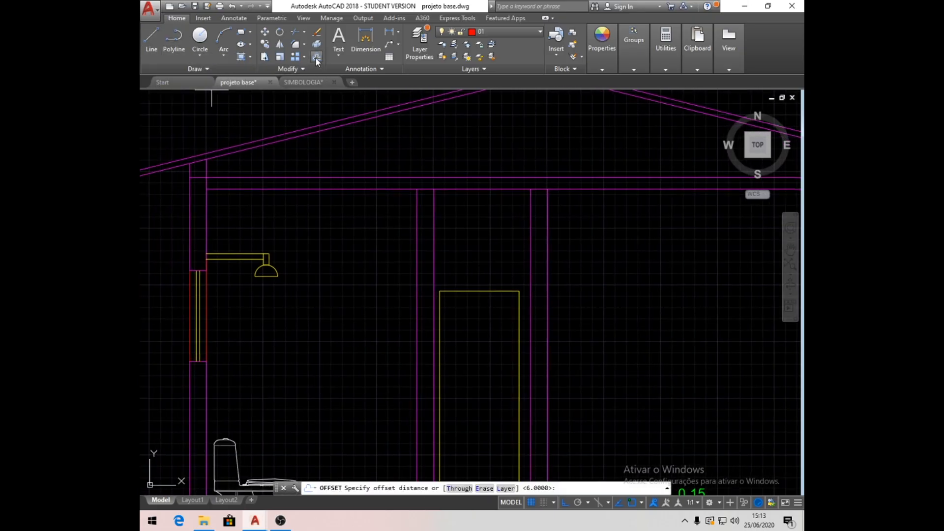
text(40)
key(Return)
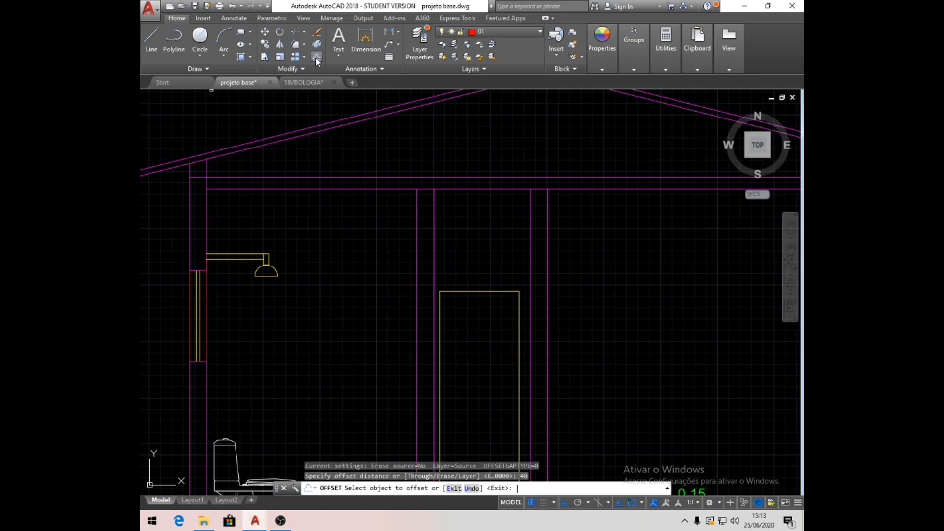
click(389, 189)
click(388, 227)
key(Return)
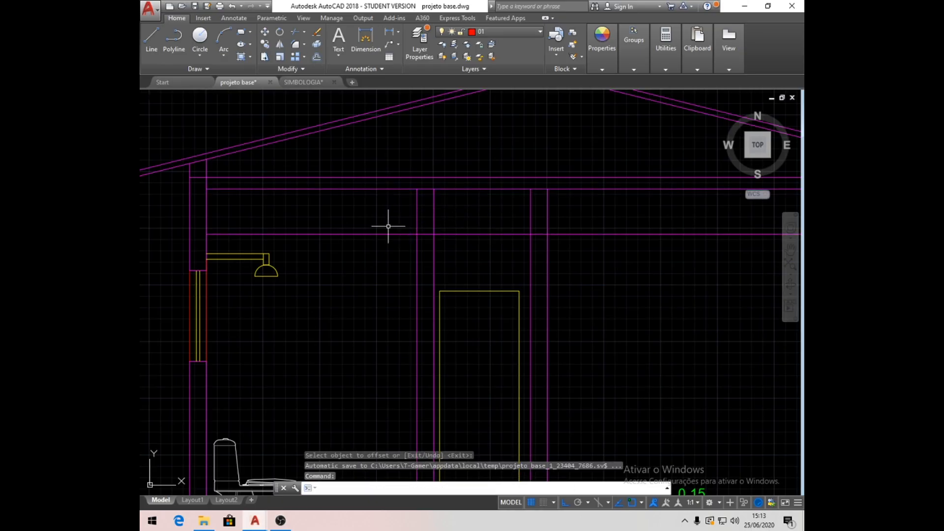
- On layer 06, draw a short line extending the beam line across the BANHO outer wall
click(174, 39)
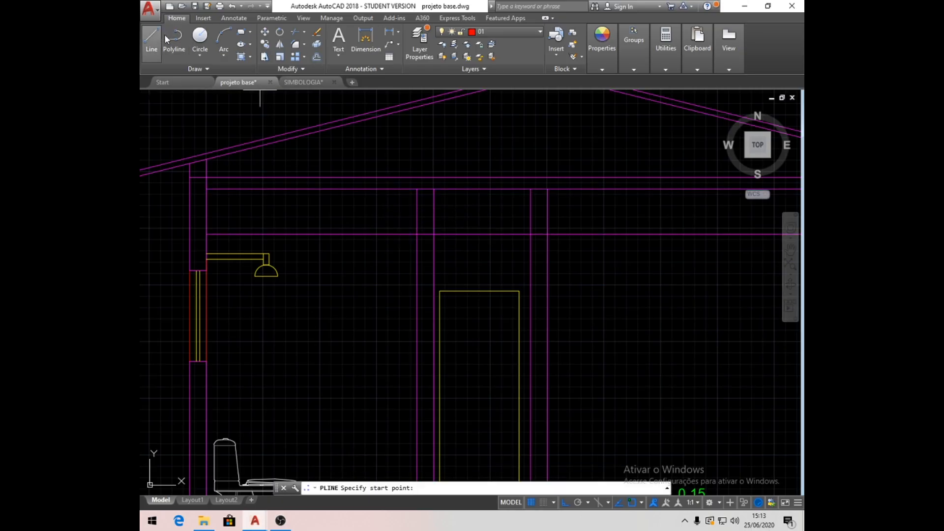
click(540, 30)
click(506, 114)
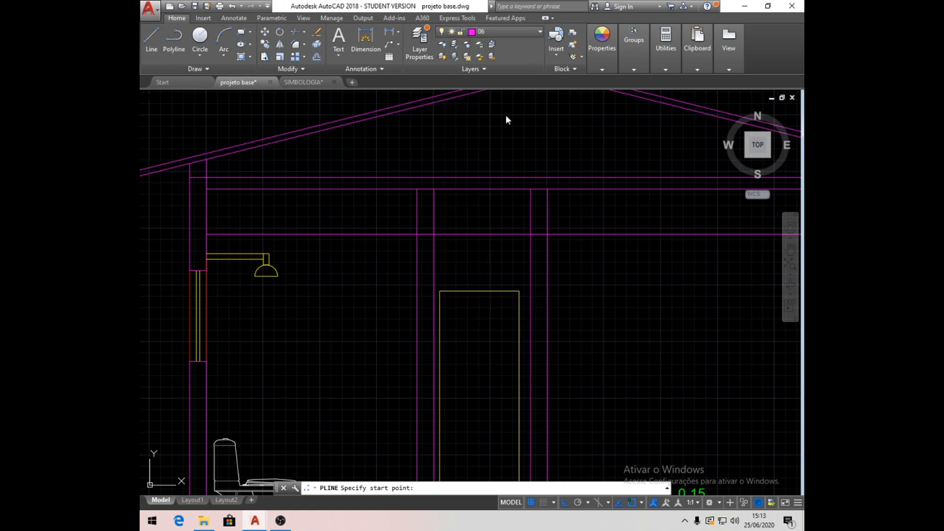
click(151, 38)
click(205, 234)
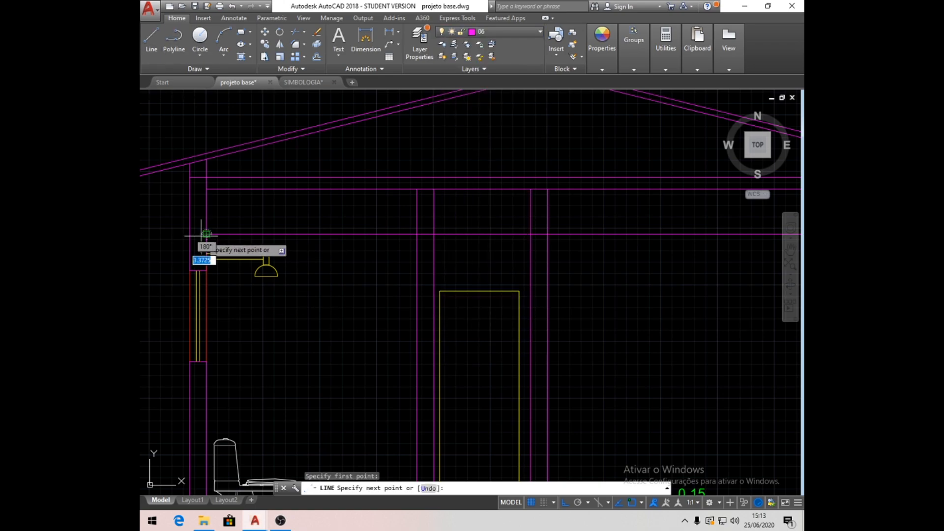
click(191, 234)
key(Return)
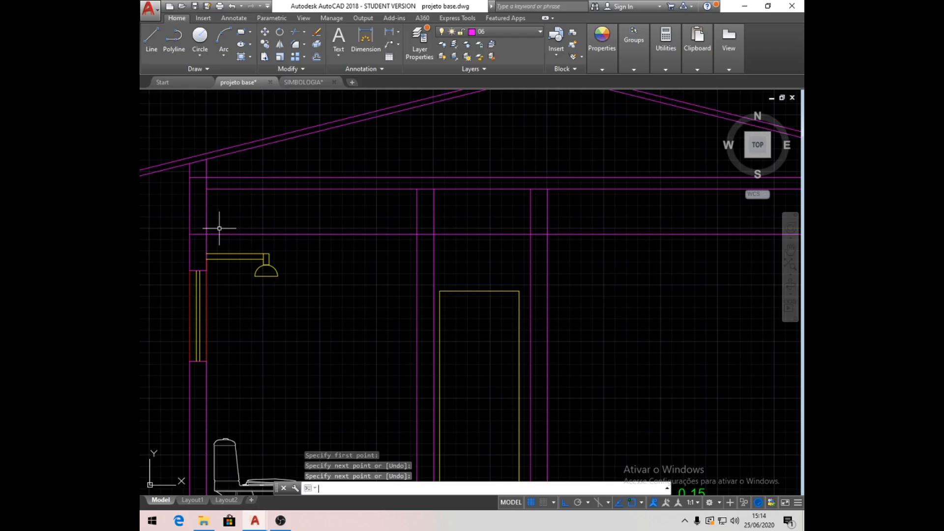
- Draw a short line extending the beam line across the QUARTO outer wall to its outer face
scroll(438, 206, down, 2)
middle_drag(566, 228, 484, 228)
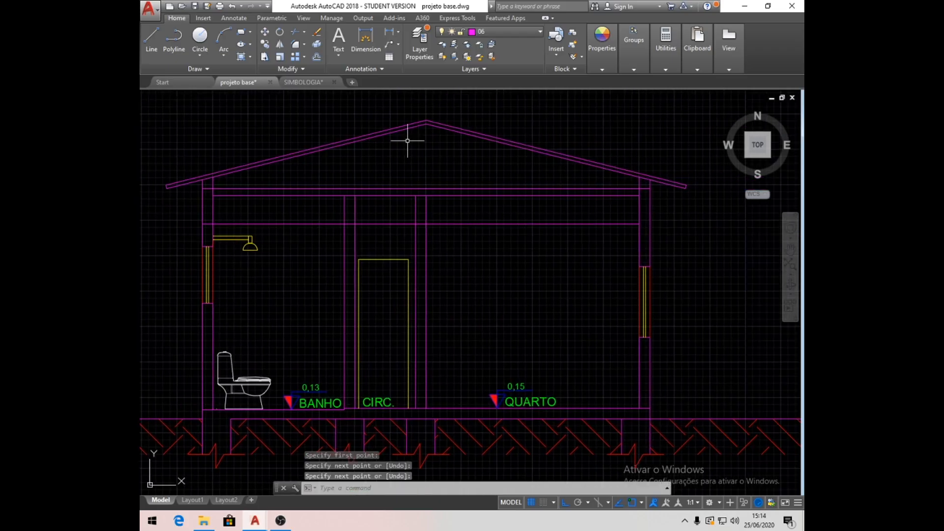
click(151, 38)
click(639, 223)
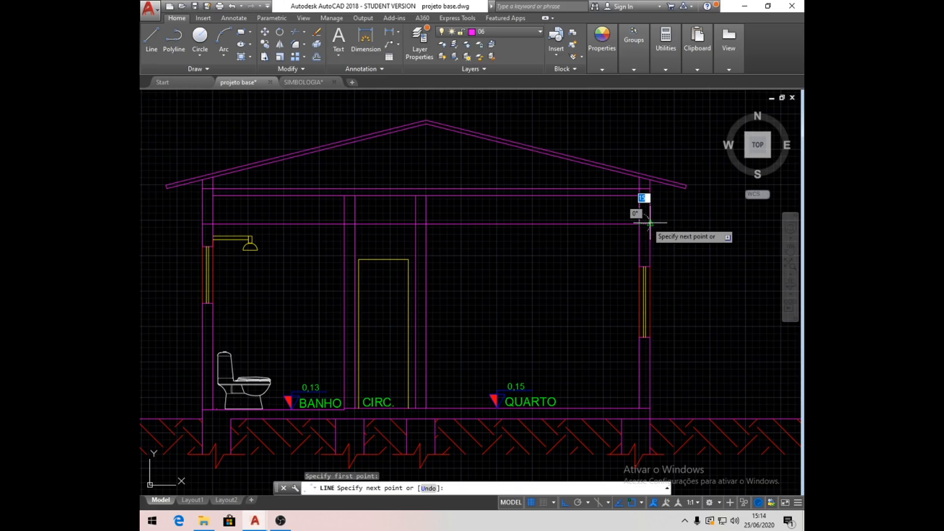
click(650, 224)
text(U)
key(Return)
scroll(688, 223, up, 5)
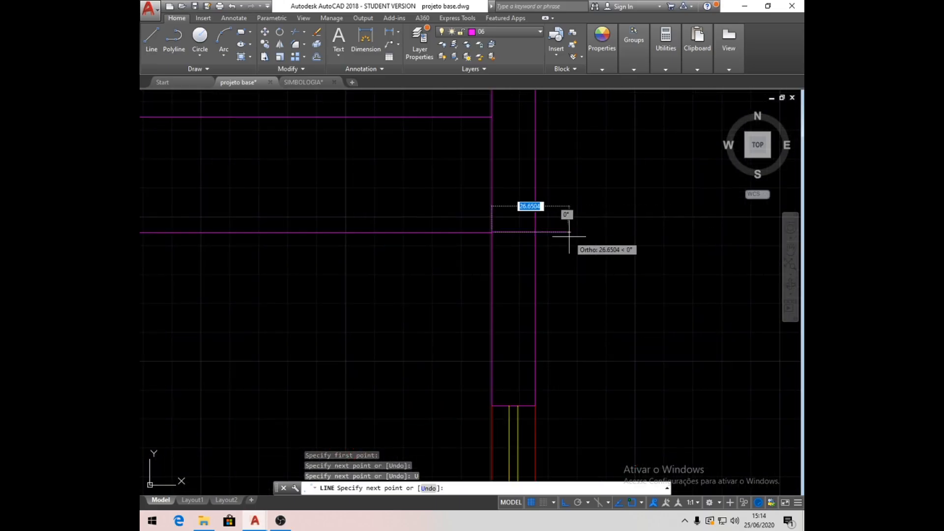
click(535, 232)
key(Return)
- Trim the beam line out of the BANHO, CIRC. and QUARTO spaces, keeping only its pieces within the two inner walls
scroll(556, 248, down, 3)
scroll(393, 280, down, 4)
click(305, 35)
click(314, 54)
click(483, 268)
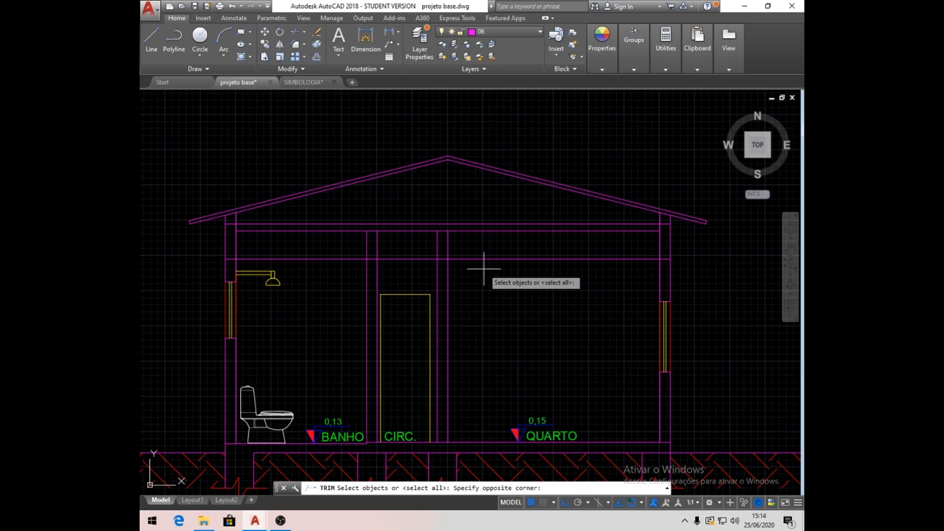
click(474, 249)
click(457, 235)
click(355, 243)
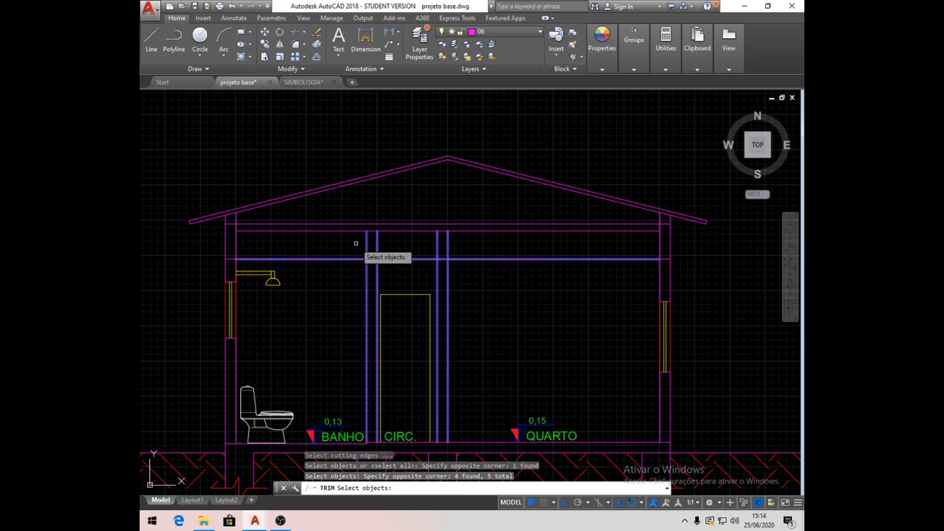
key(Return)
click(337, 259)
click(413, 260)
click(471, 248)
click(463, 268)
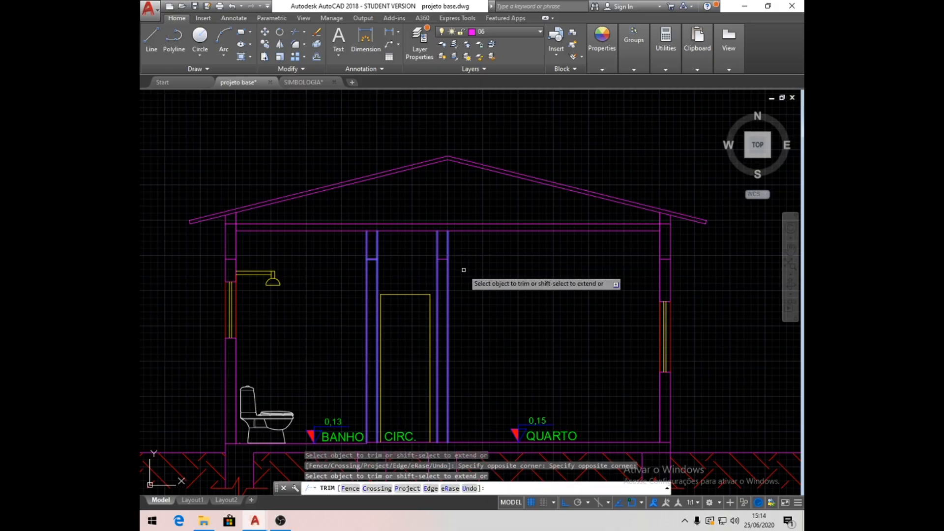
key(Return)
- Make Hachura the current layer and start a hatch with the AR-CONC pattern
mouse_move(488, 352)
middle_down()
mouse_move(497, 246)
mouse_move(495, 282)
middle_up()
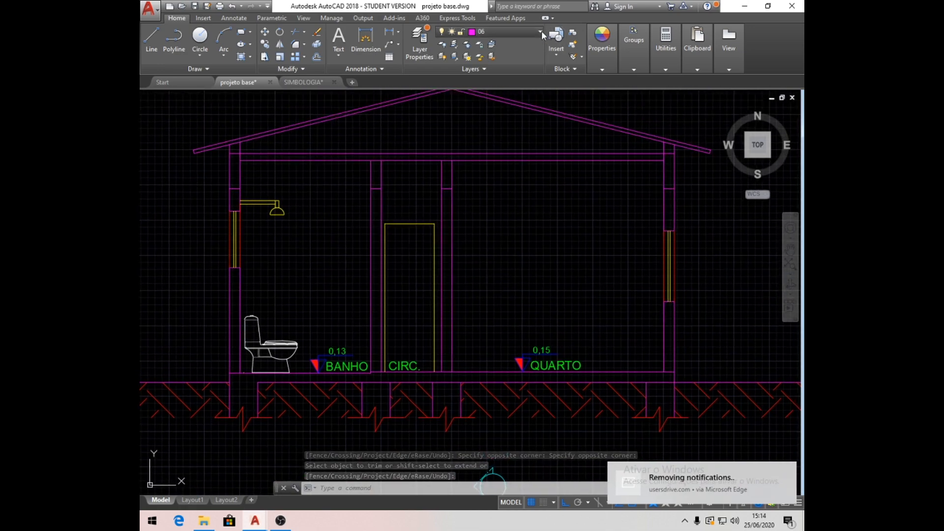
click(541, 32)
click(501, 172)
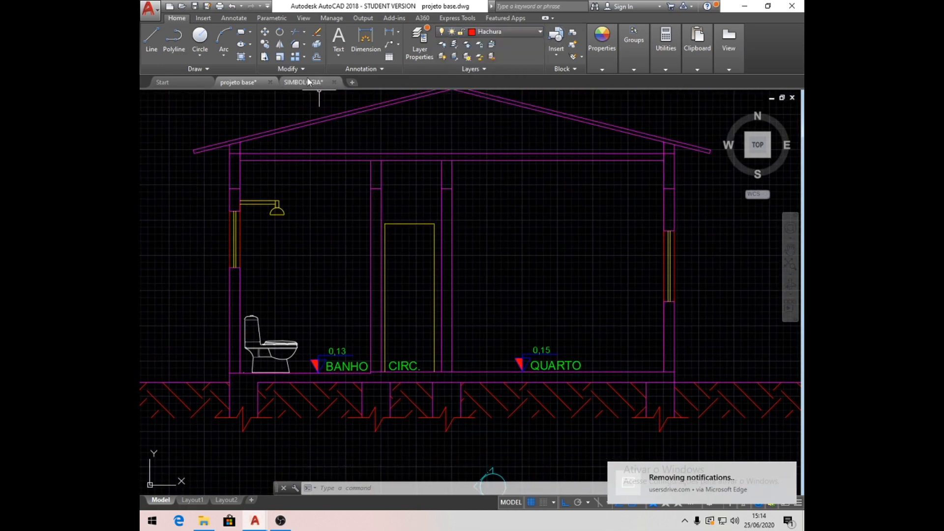
click(240, 57)
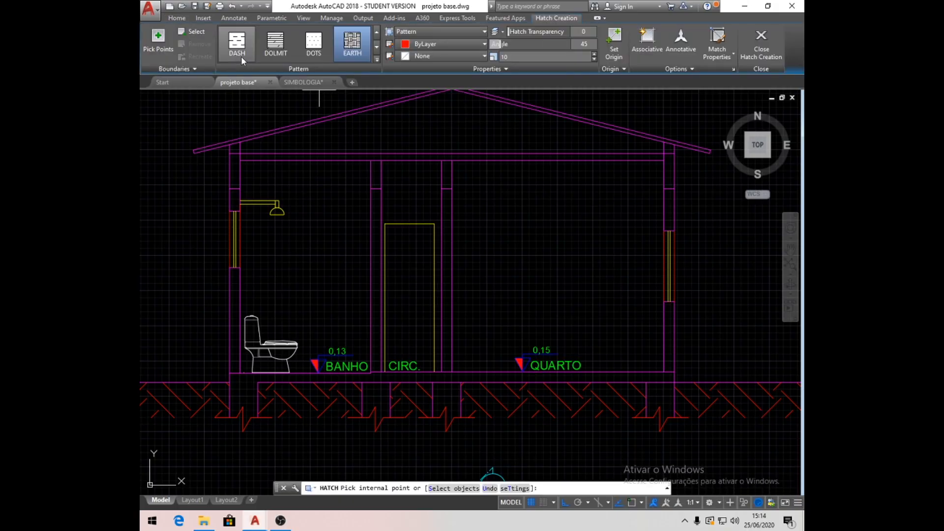
click(376, 60)
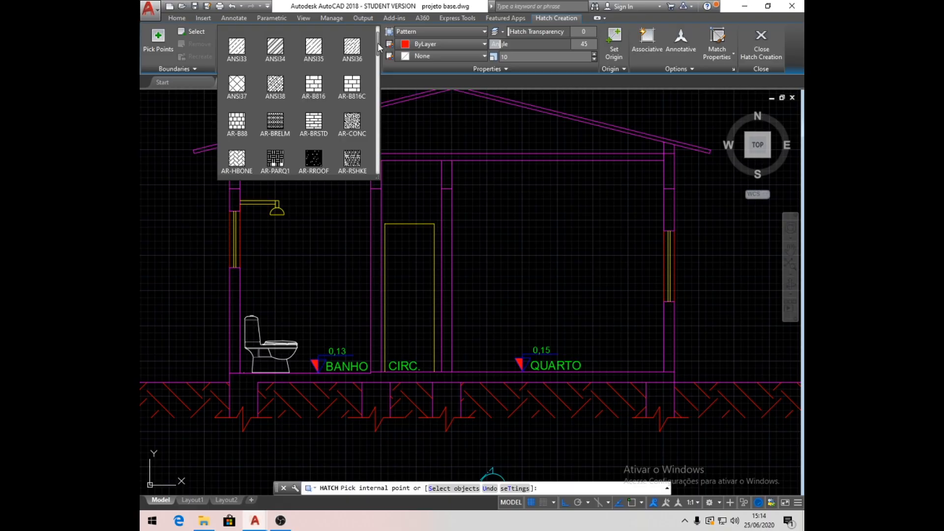
drag(377, 43, 378, 36)
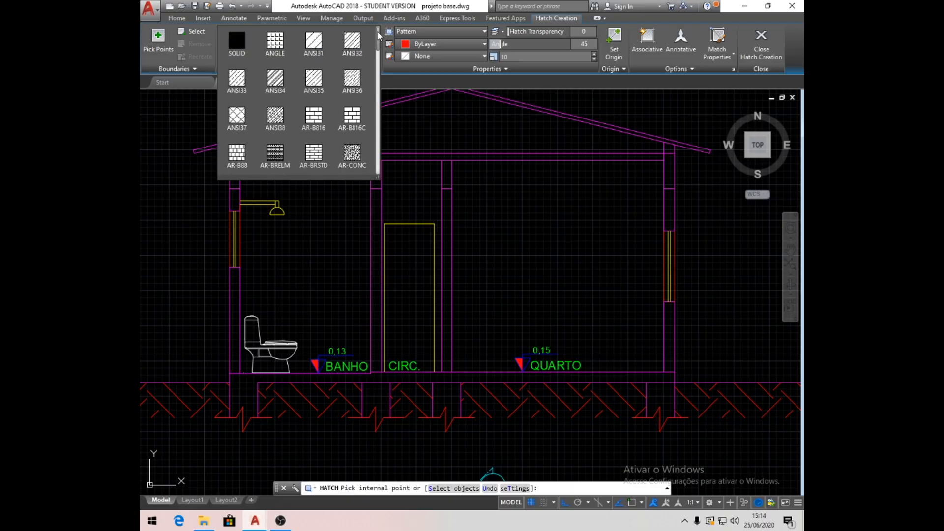
click(353, 153)
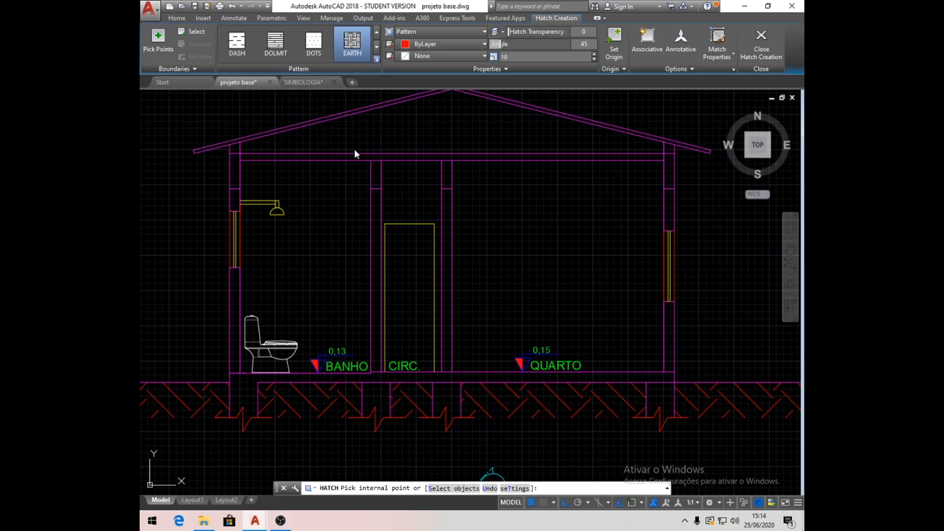
- Pick the ceiling slab, the four beams at the wall tops, and the floor slab with its foundations as hatch areas
click(376, 172)
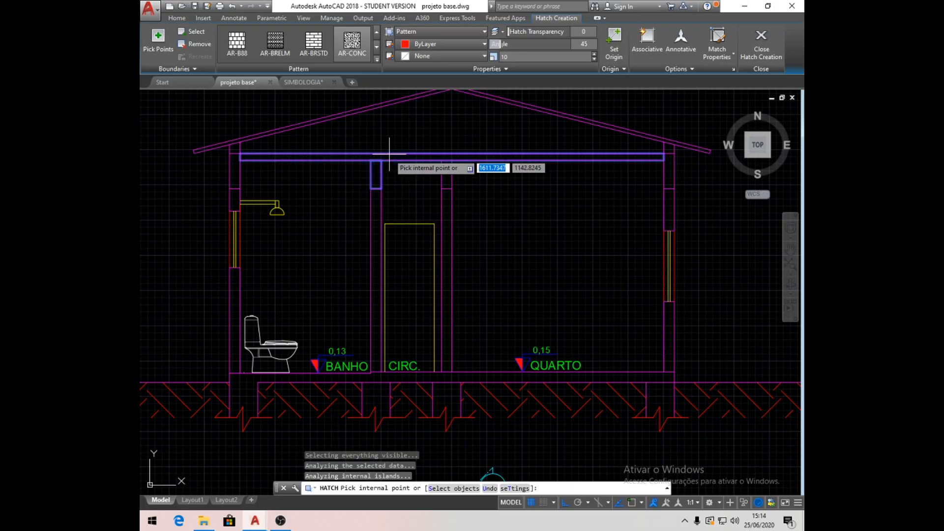
click(446, 174)
click(673, 175)
click(234, 184)
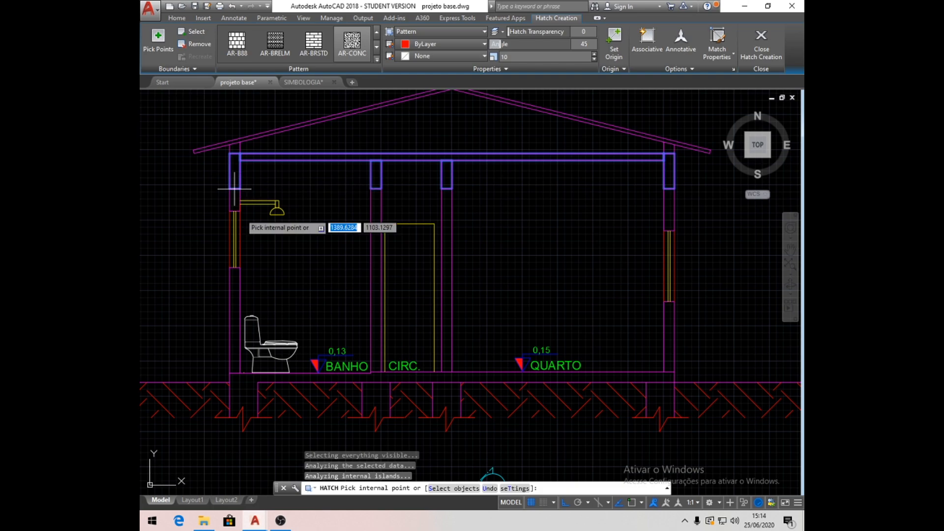
click(244, 391)
click(378, 396)
click(443, 398)
click(655, 393)
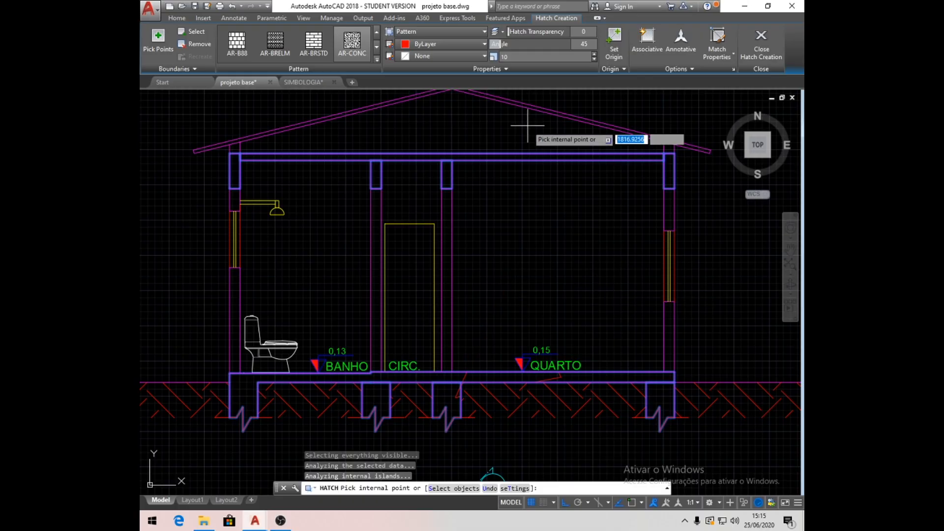
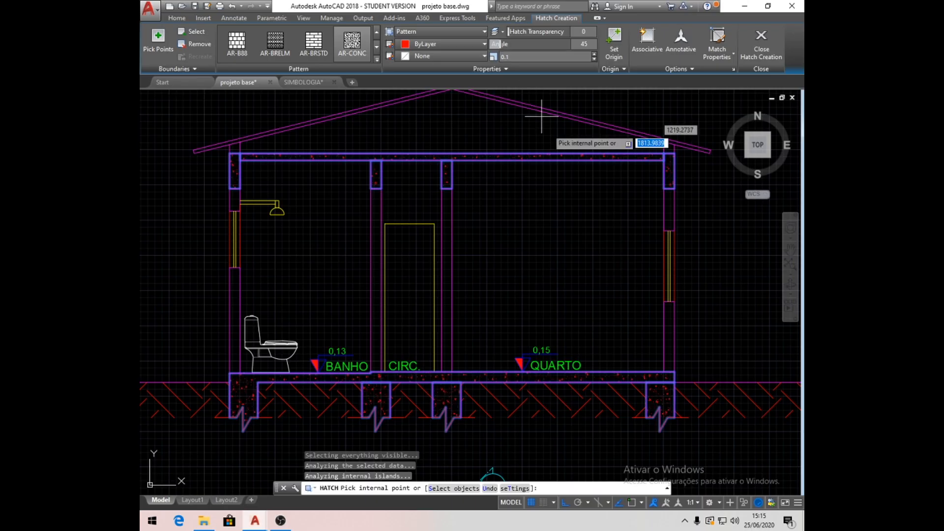
- Finish the concrete hatch of the slabs, beams and foundations and set its scale to 0.3
key(Return)
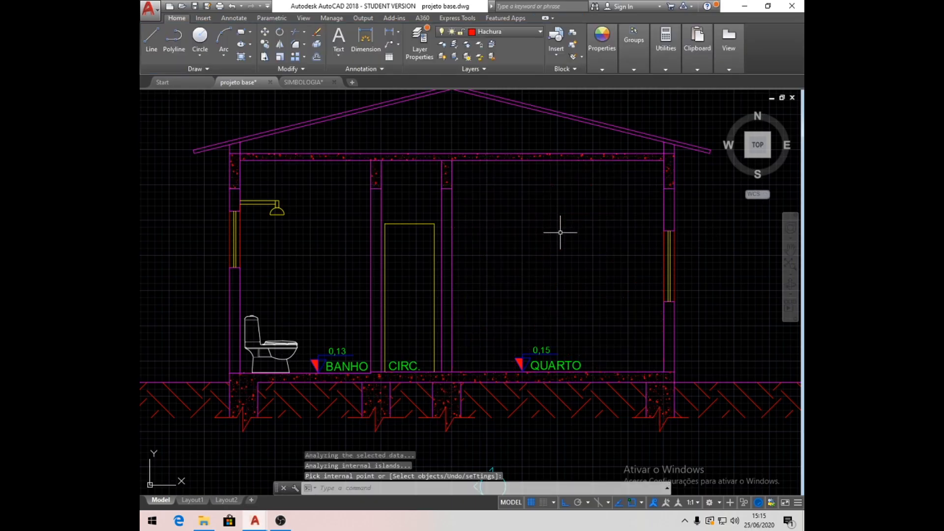
scroll(570, 236, down, 2)
scroll(572, 244, up, 2)
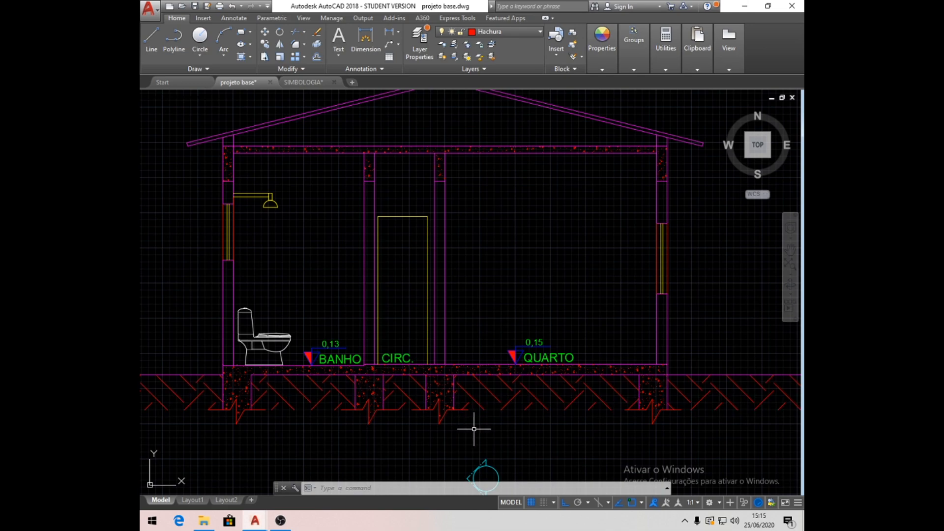
click(441, 389)
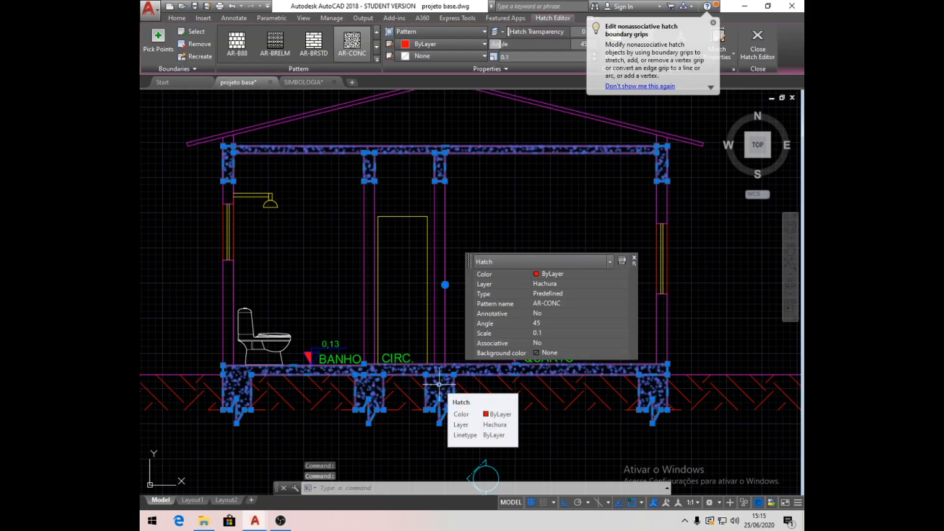
click(515, 56)
text(0.3)
key(Return)
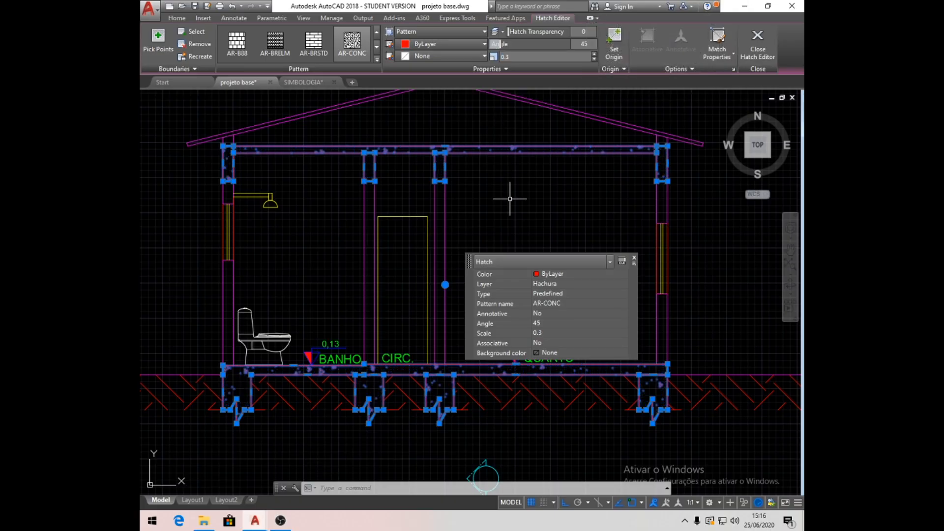
key(Escape)
key(Escape)
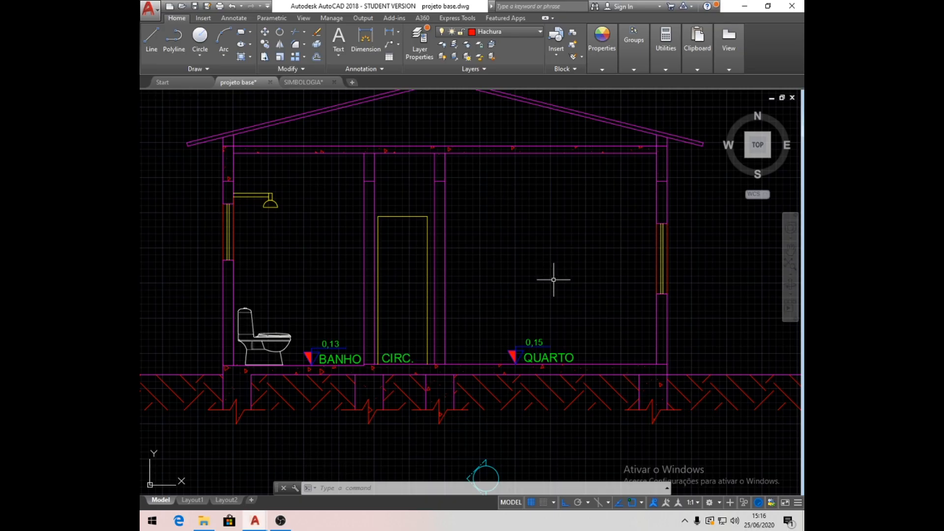
- Make Cotas the current layer and add a vertical linear dimension outside the BANHO wall from floor level to the window sill
scroll(553, 279, down, 2)
click(540, 30)
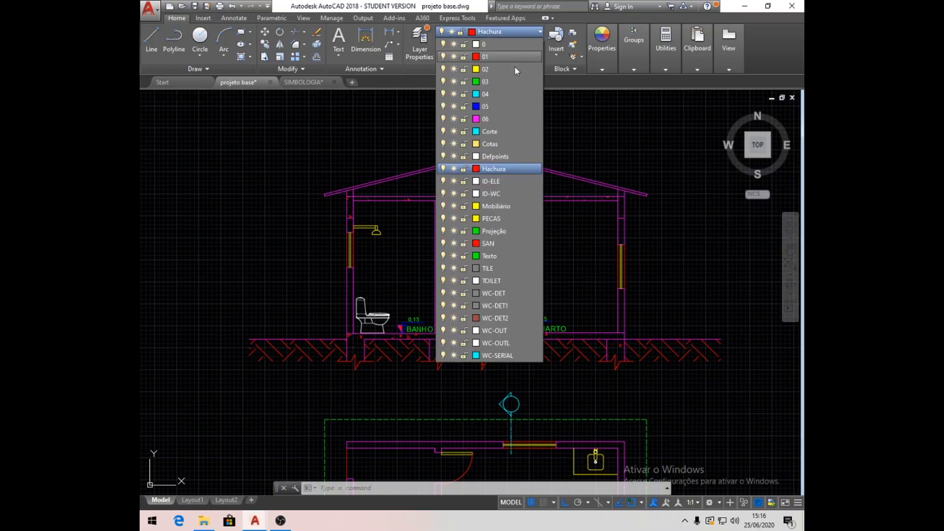
click(496, 143)
scroll(521, 275, up, 2)
middle_drag(527, 270, 530, 284)
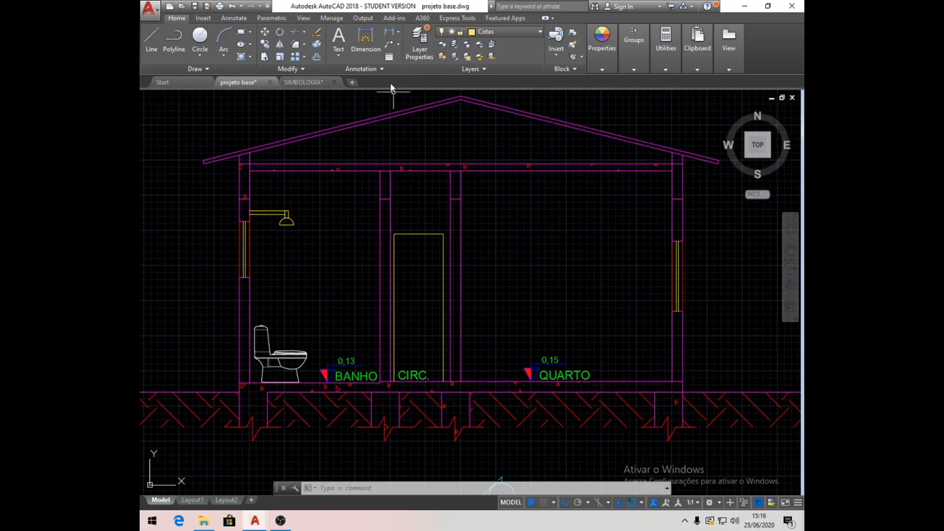
click(398, 32)
click(410, 90)
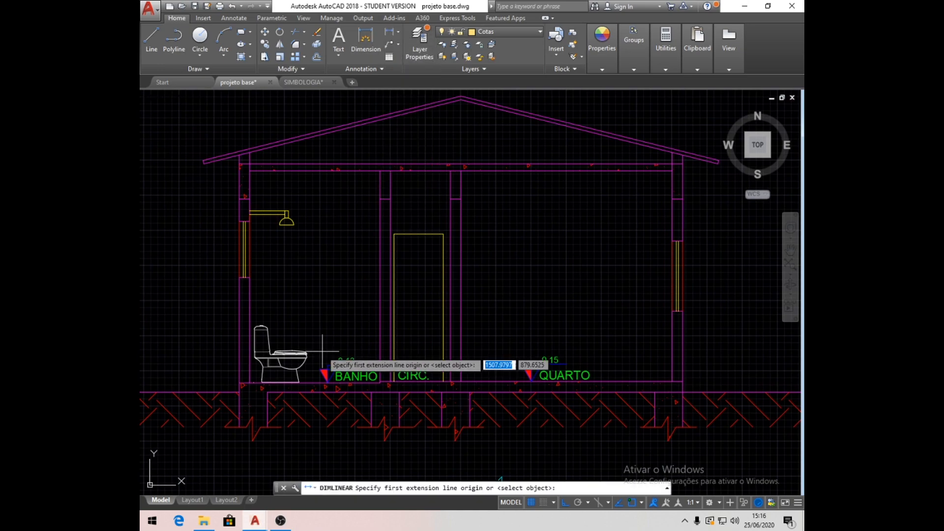
middle_drag(218, 371, 312, 376)
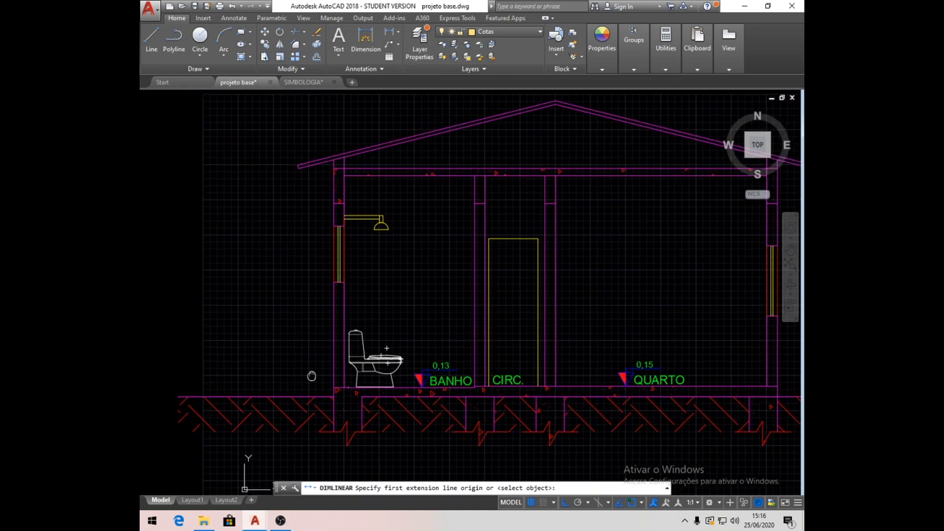
click(333, 387)
click(333, 285)
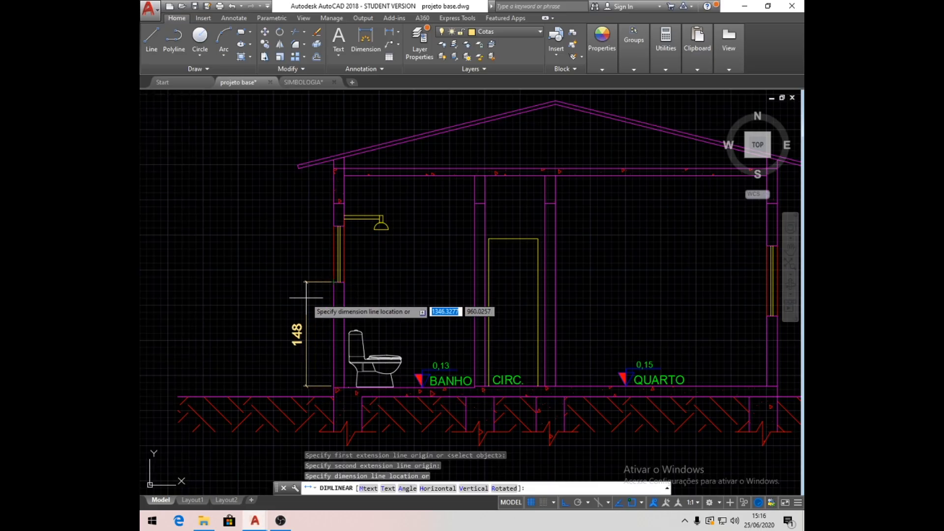
click(277, 304)
- Stretch the sill dimension's lower extension origin onto the BANHO floor line at the wall's outer face
scroll(320, 390, up, 6)
click(351, 376)
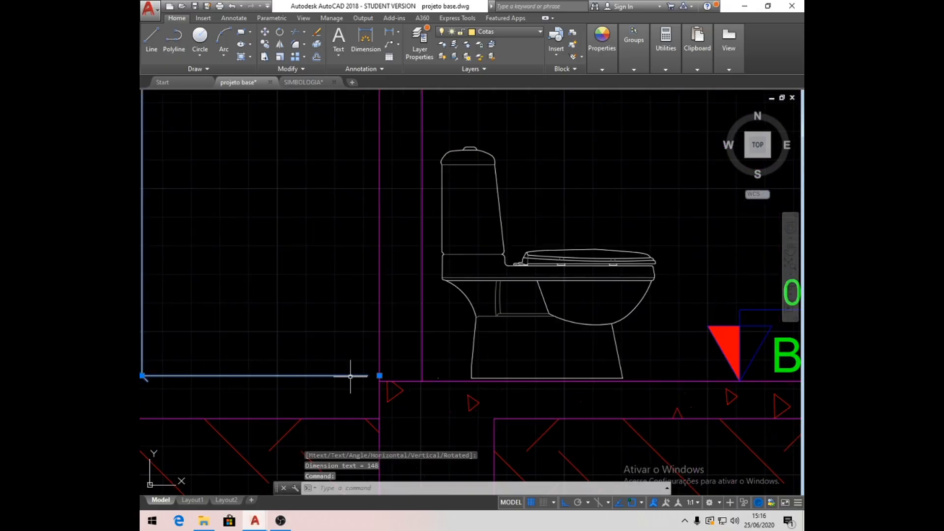
click(379, 376)
click(379, 380)
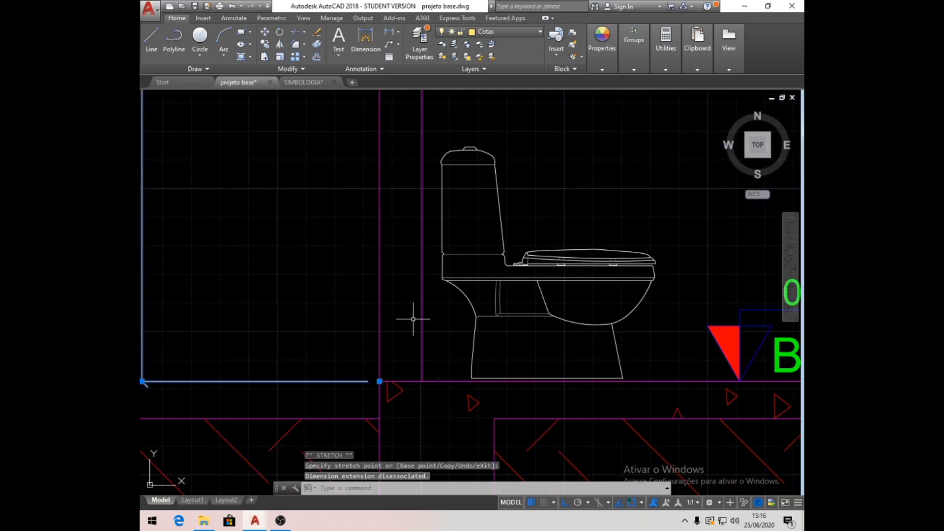
key(Escape)
- Dimension the BANHO window's height from sill to head, in line with the sill dimension
scroll(411, 319, down, 6)
middle_drag(410, 268, 367, 284)
click(390, 32)
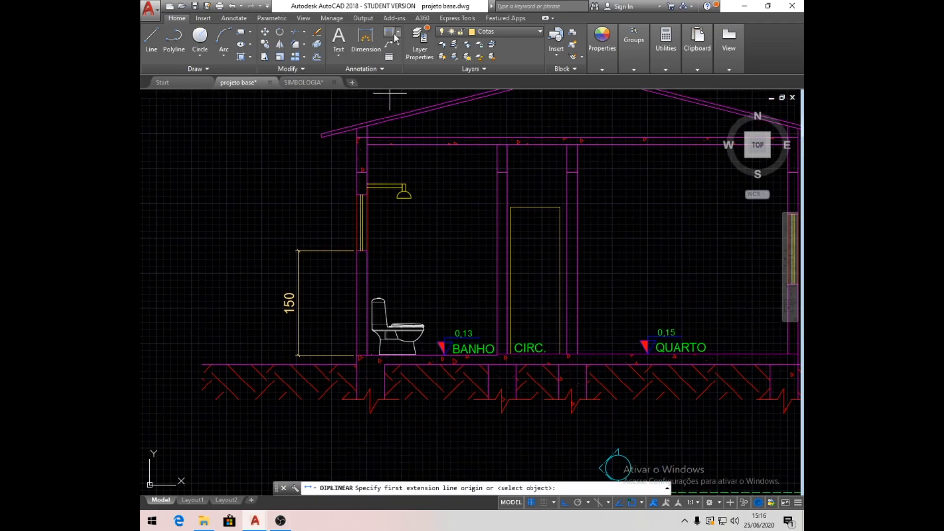
click(357, 252)
click(357, 195)
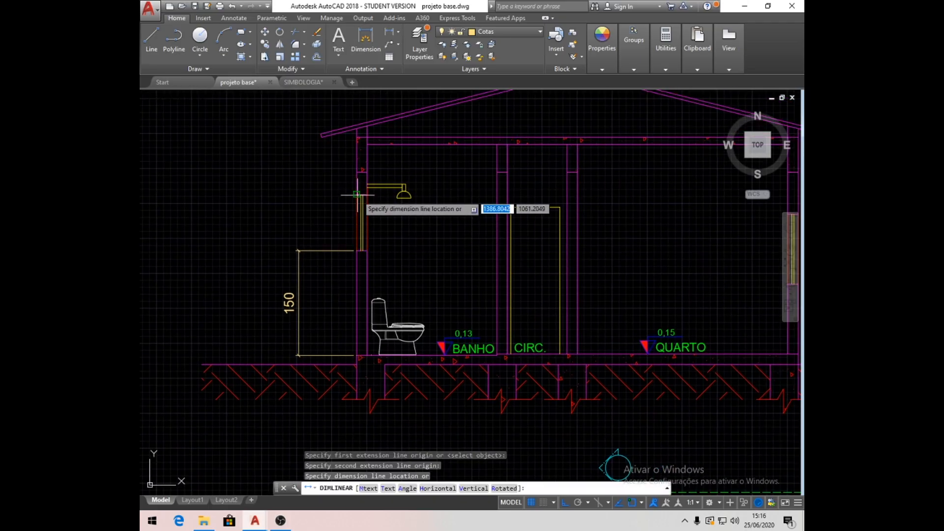
click(297, 266)
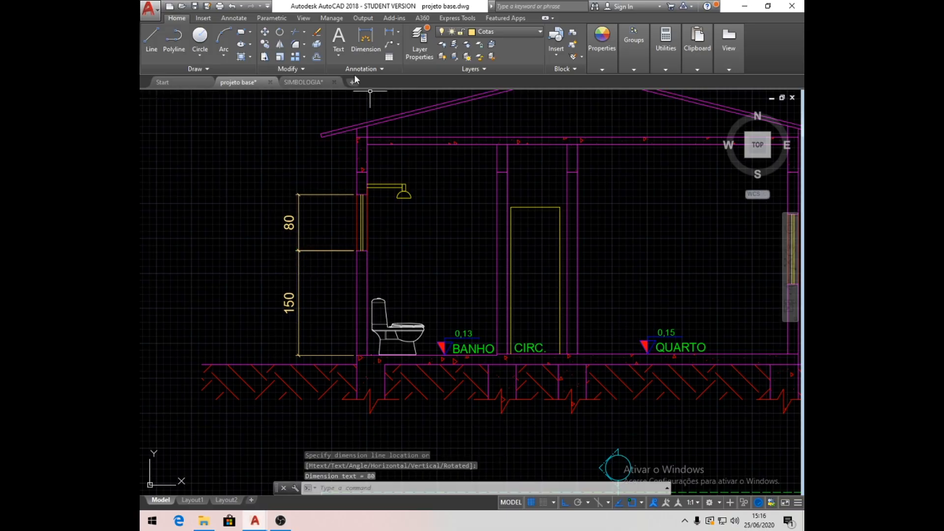
- Dimension the wall from the BANHO window head to the underside of the ceiling slab, in line with the window dimension
click(390, 32)
click(360, 194)
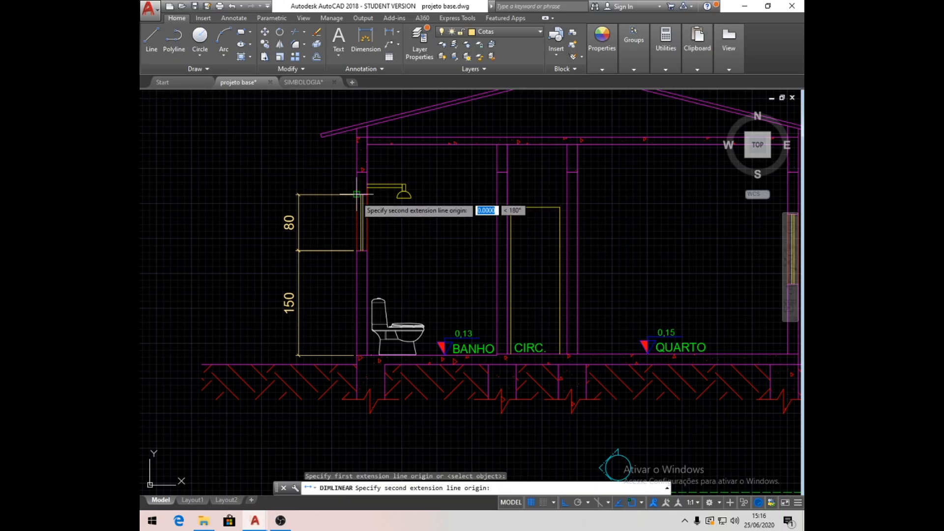
click(357, 143)
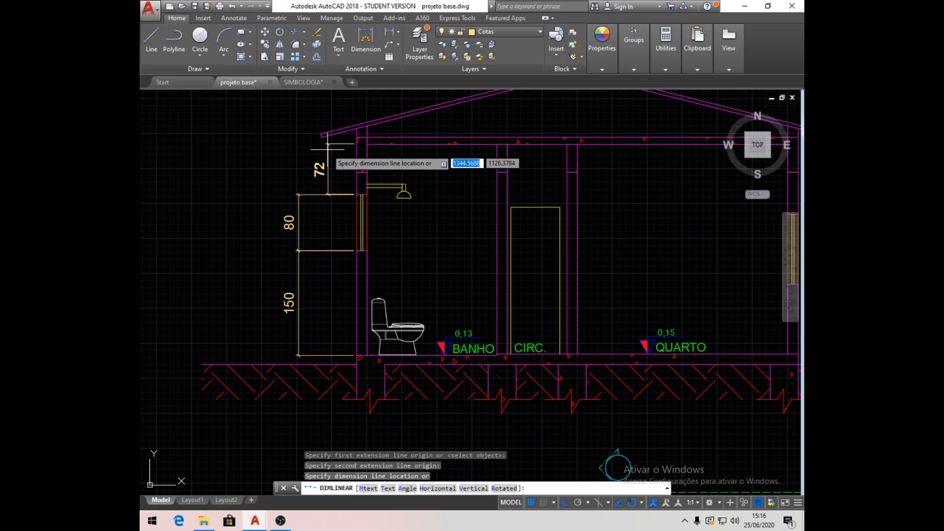
click(297, 195)
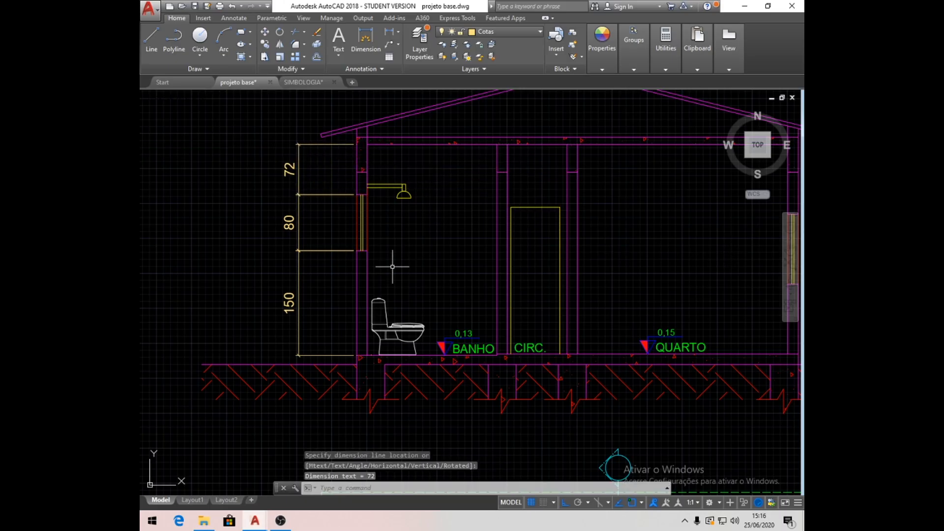
- Add an overall vertical dimension from the BANHO floor to the ceiling slab's underside, outside the chained dimensions
click(392, 33)
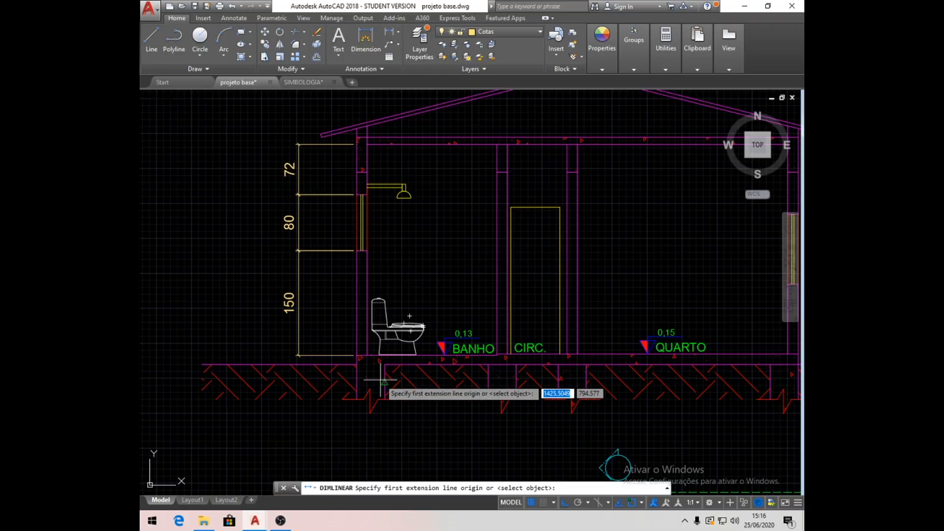
click(356, 355)
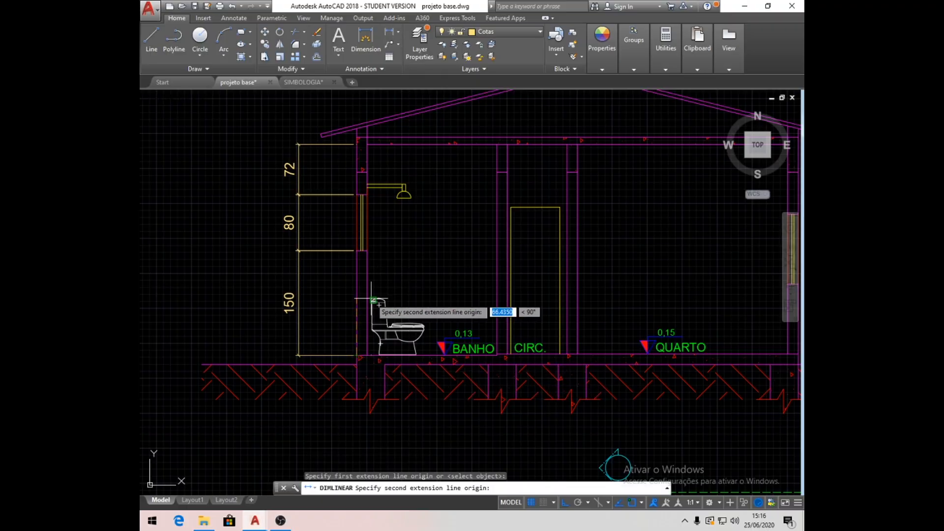
click(368, 144)
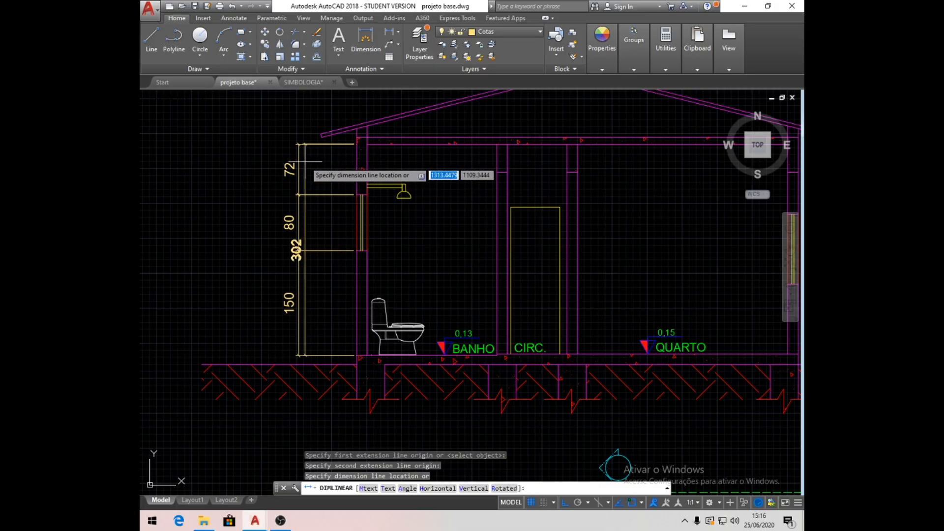
click(278, 168)
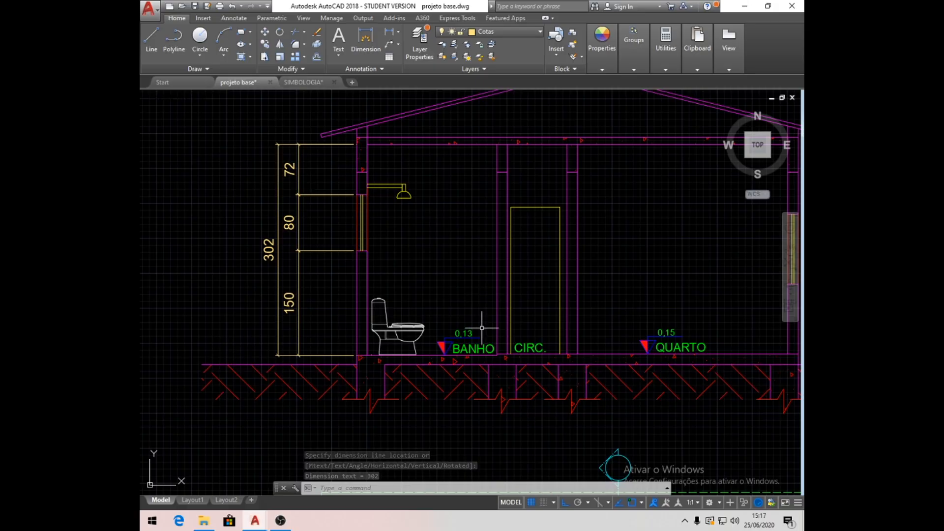
- Dimension the CIRC. door's height from the floor, placing the dimension in QUARTO beside the inner wall
middle_drag(642, 328, 461, 341)
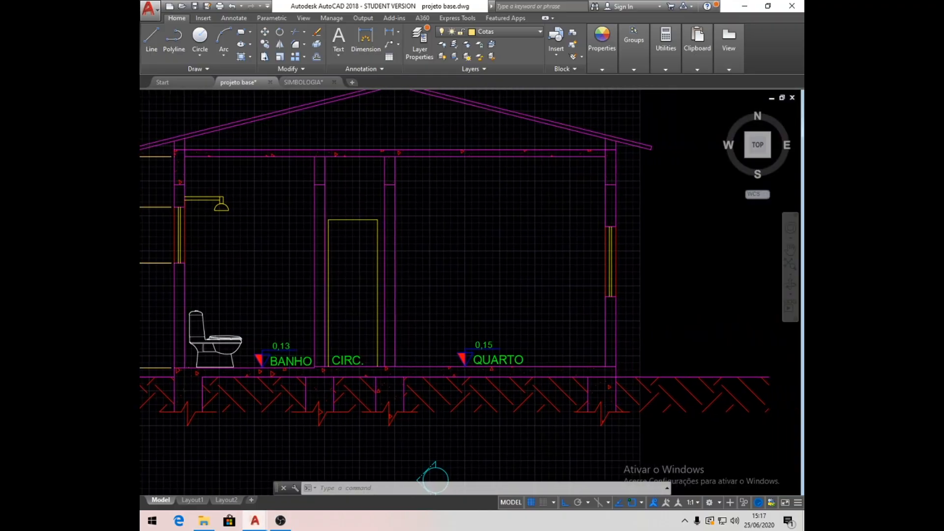
key(space)
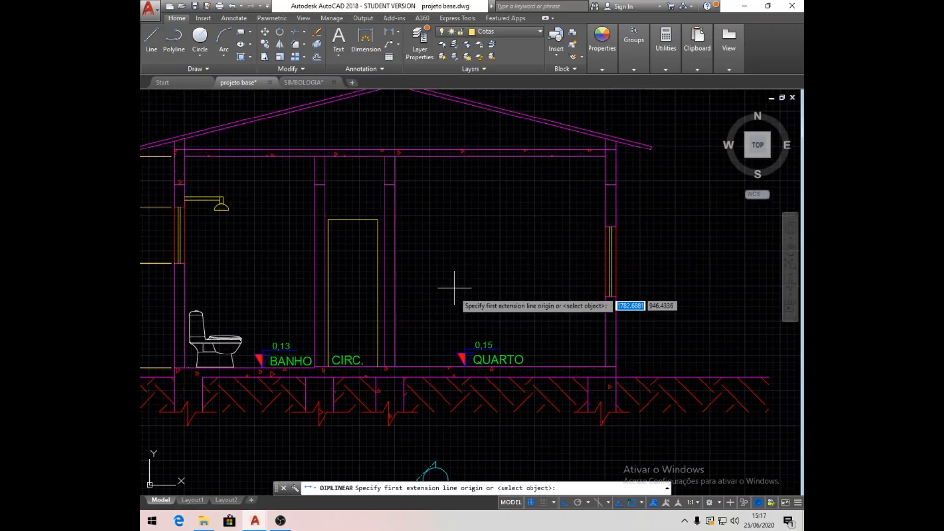
click(395, 366)
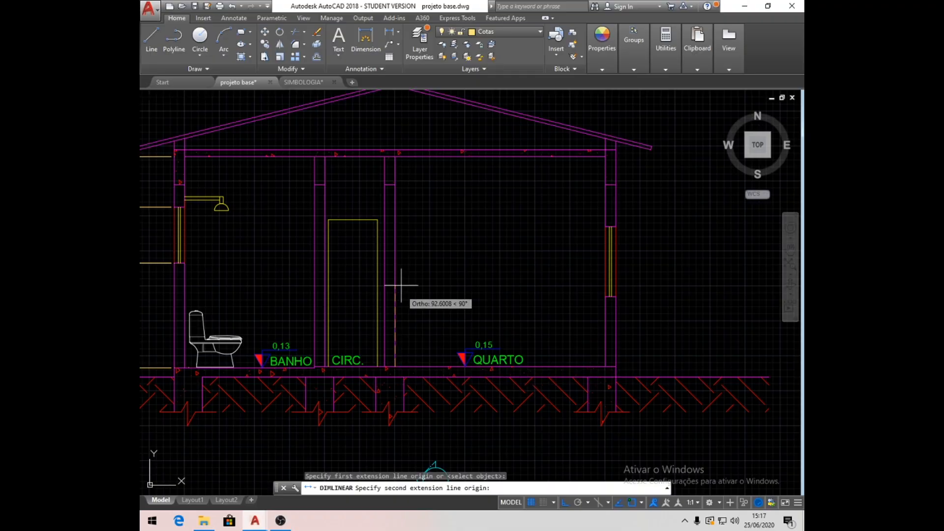
click(394, 220)
click(421, 221)
- Dimension the height from the door top to the ceiling slab's underside, in line with the door dimension
key(space)
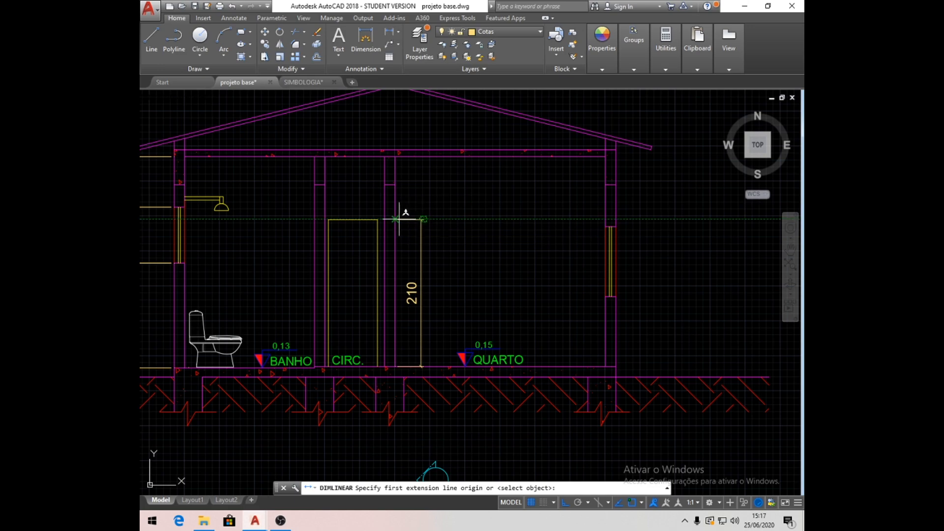
click(399, 220)
click(397, 157)
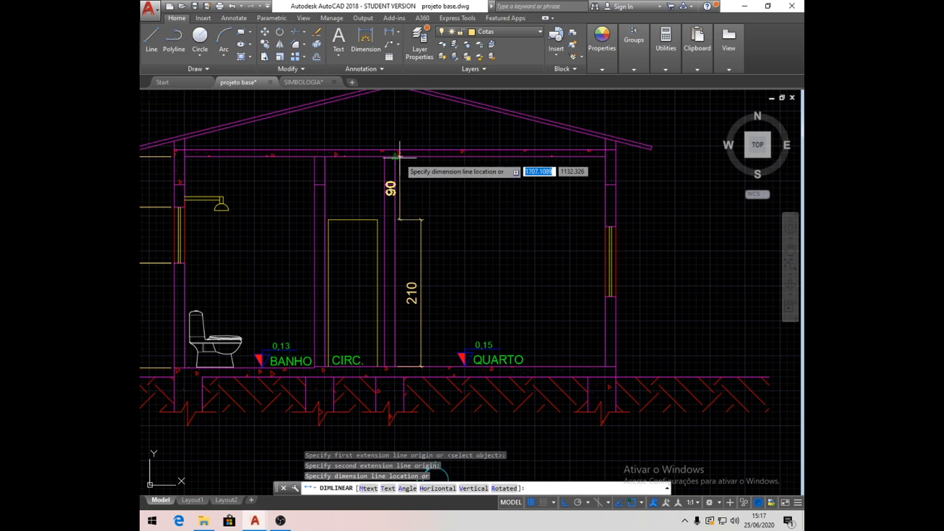
click(421, 235)
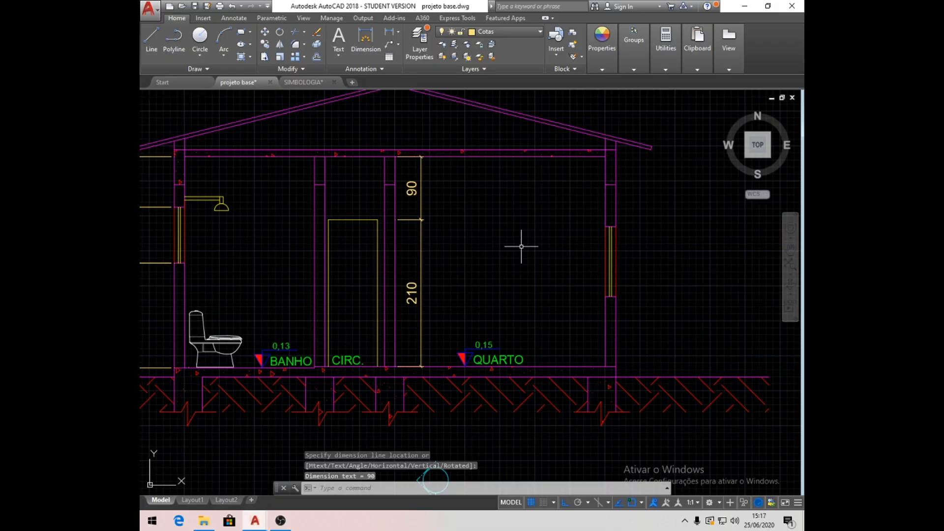
- Dimension the QUARTO window's sill height from the floor, placing the dimension inside the room beside the outer wall
middle_drag(537, 253, 447, 249)
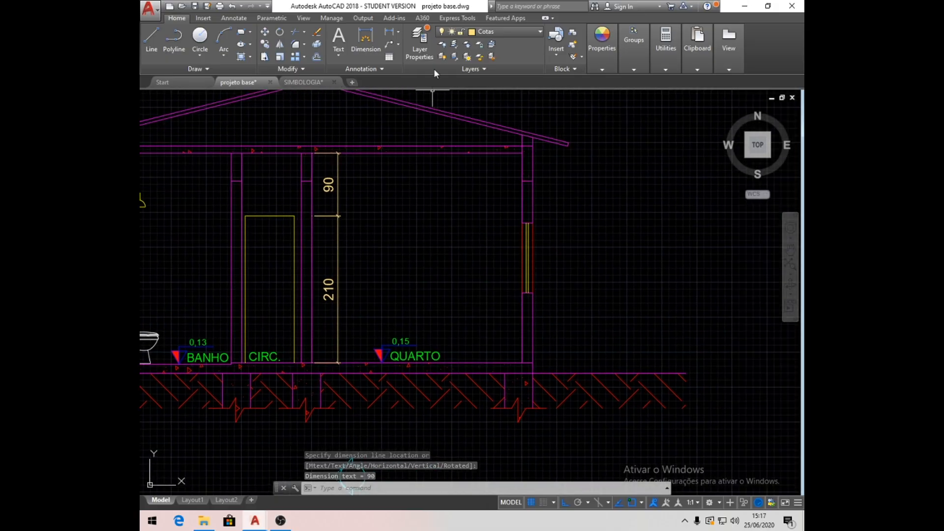
click(392, 33)
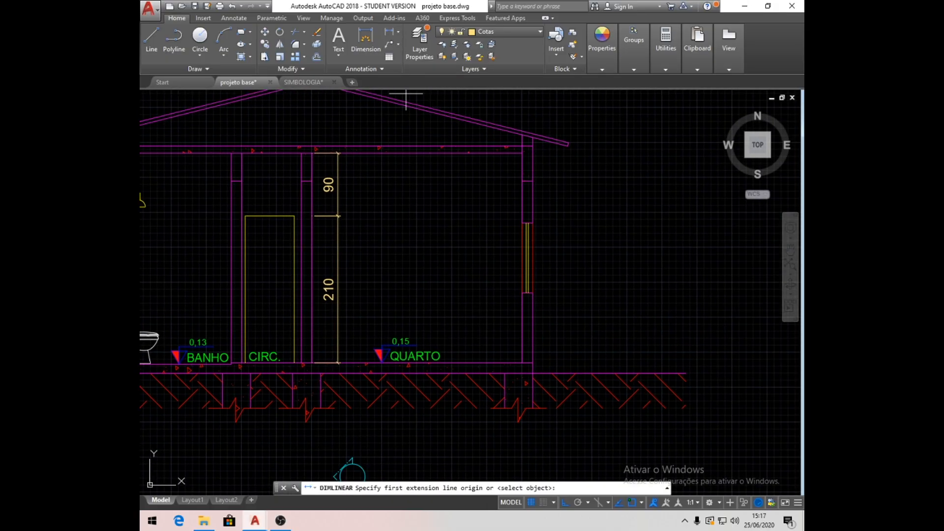
click(522, 363)
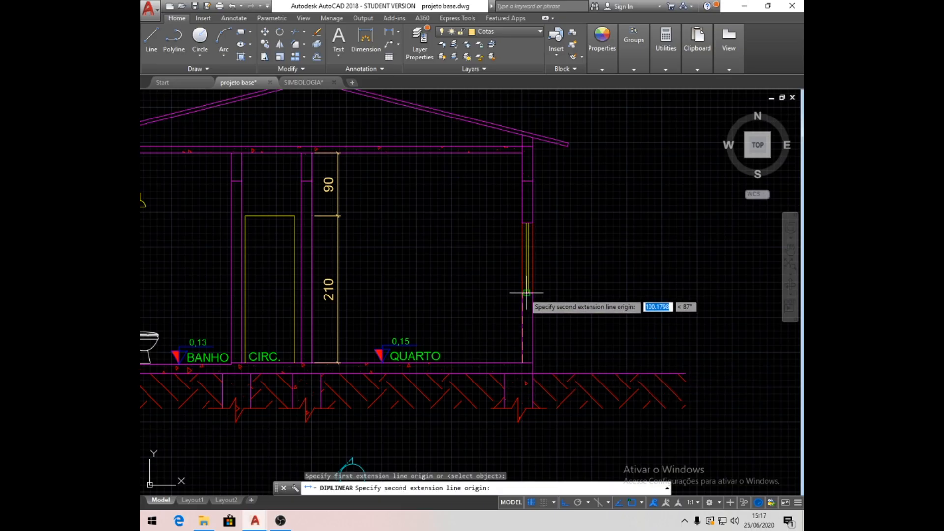
click(526, 293)
click(497, 295)
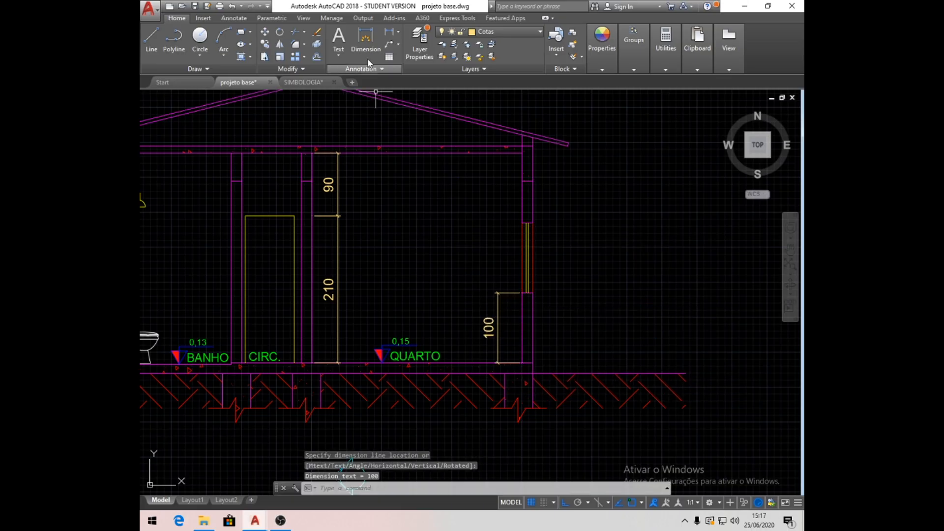
- Dimension the QUARTO window's height from sill to head, in line with the sill height dimension
click(388, 33)
click(522, 292)
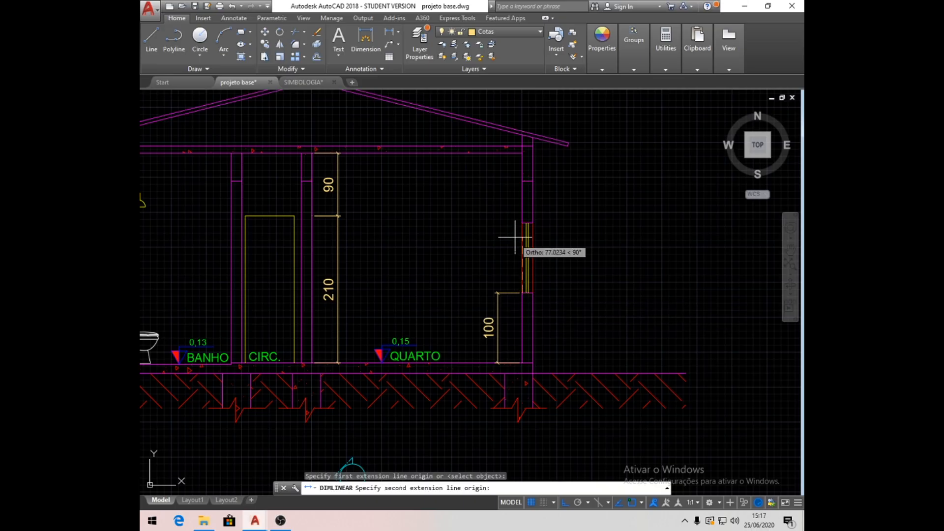
click(522, 223)
click(497, 299)
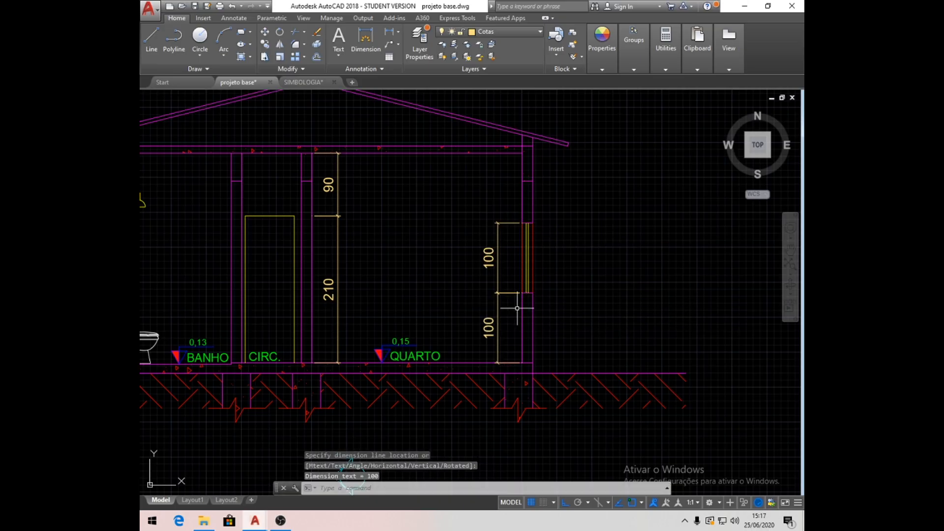
- Dimension the height from the QUARTO window's head to the ceiling slab's underside, placing the dimension inside the room
click(388, 33)
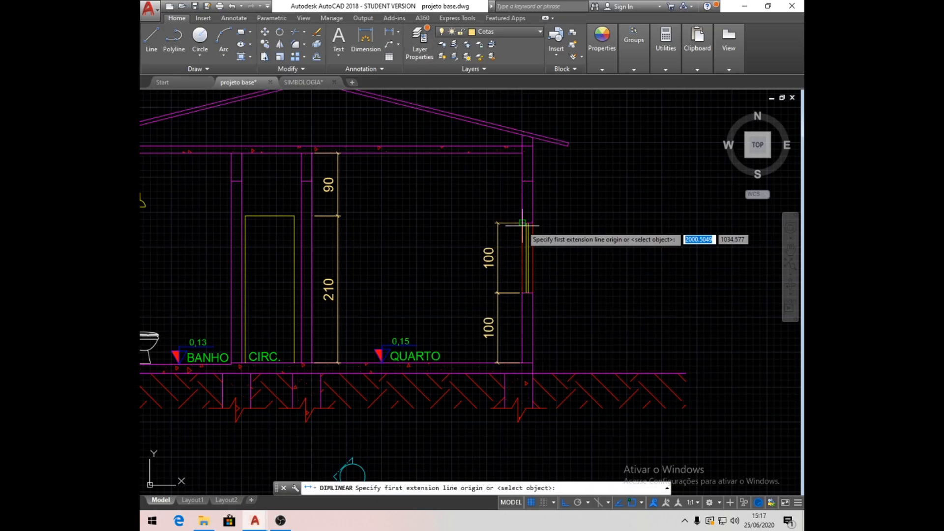
click(522, 223)
click(522, 153)
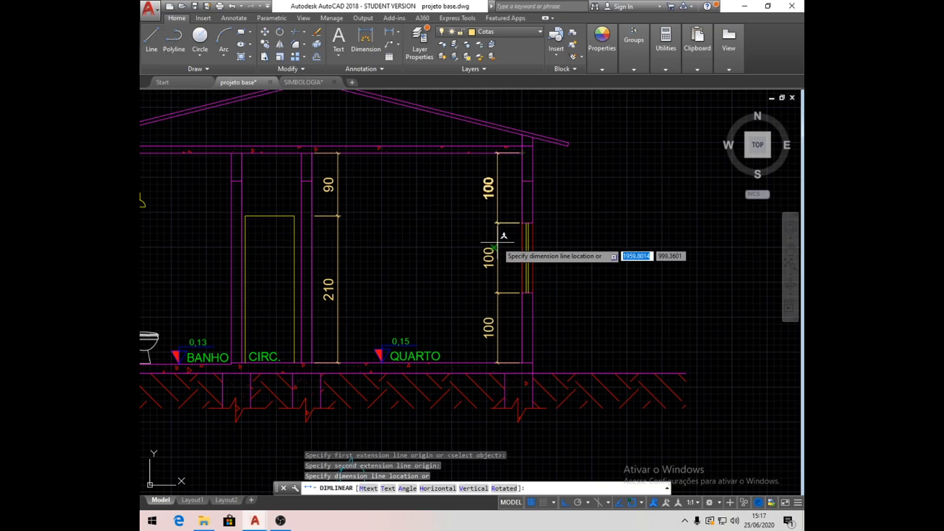
click(494, 243)
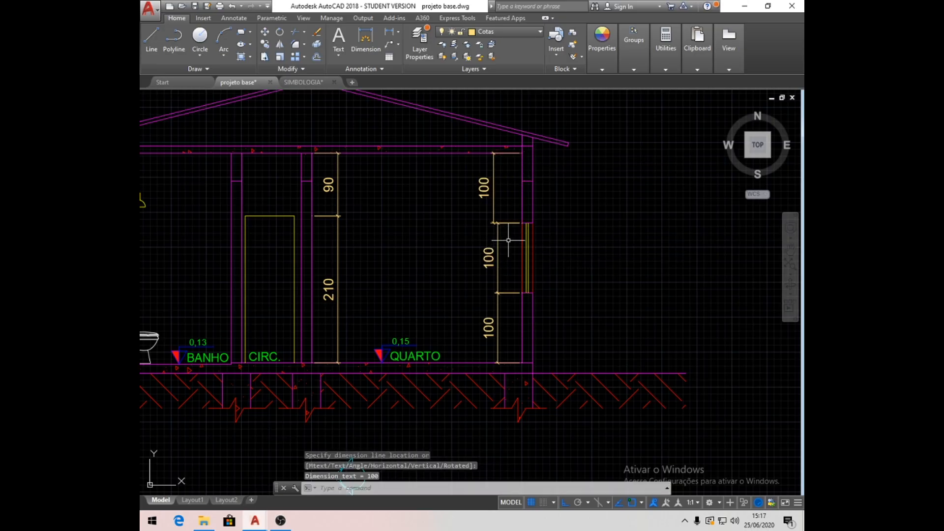
- Dimension the ceiling slab's thickness at the QUARTO outer wall, placing the dimension outside beyond the roof eave
click(388, 33)
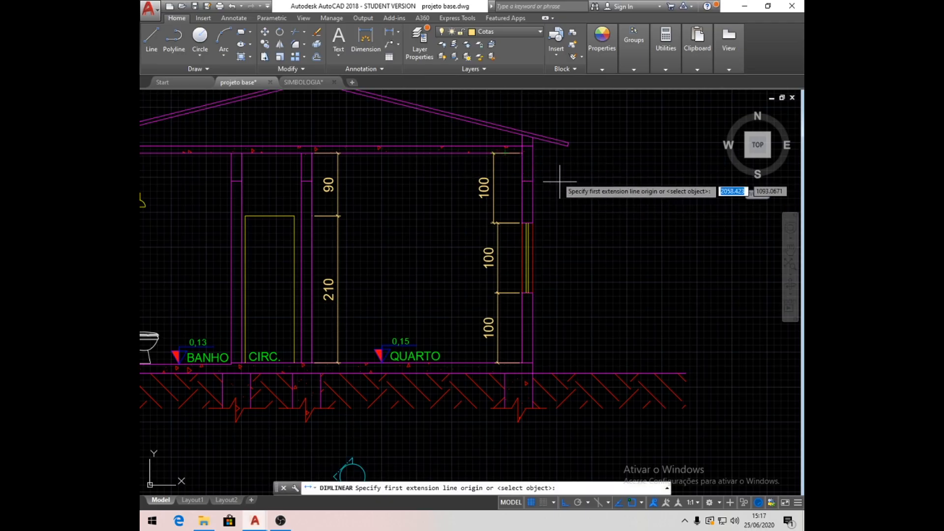
click(527, 145)
click(532, 152)
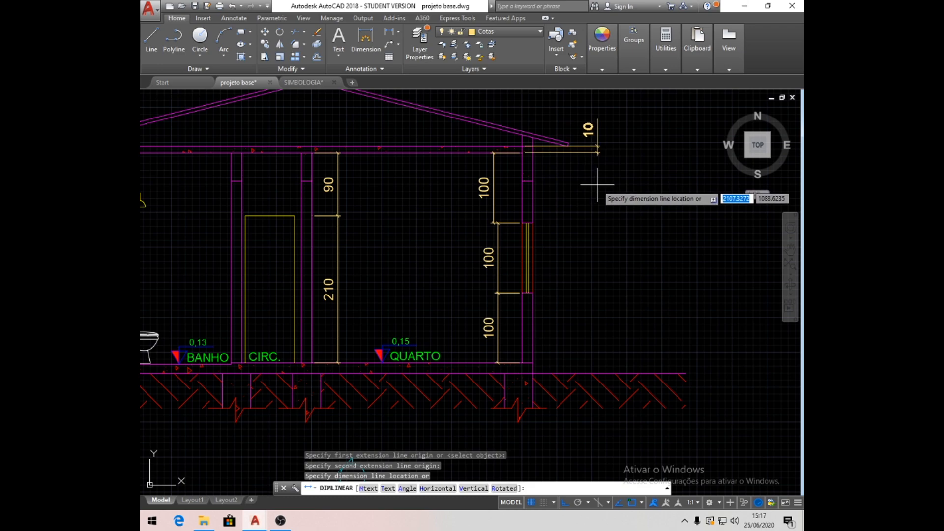
click(597, 184)
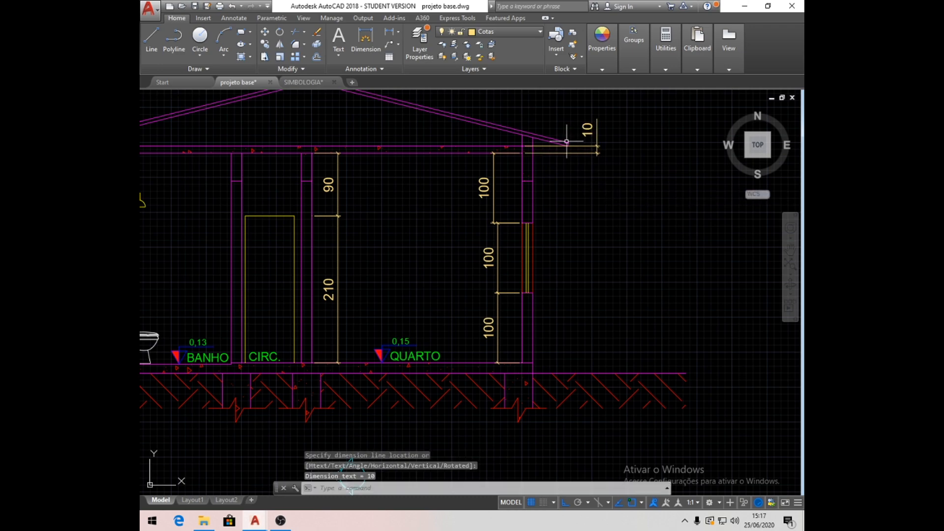
- Shift the slab thickness dimension's extension line origins to the outer face of the QUARTO wall
scroll(556, 129, up, 4)
click(543, 172)
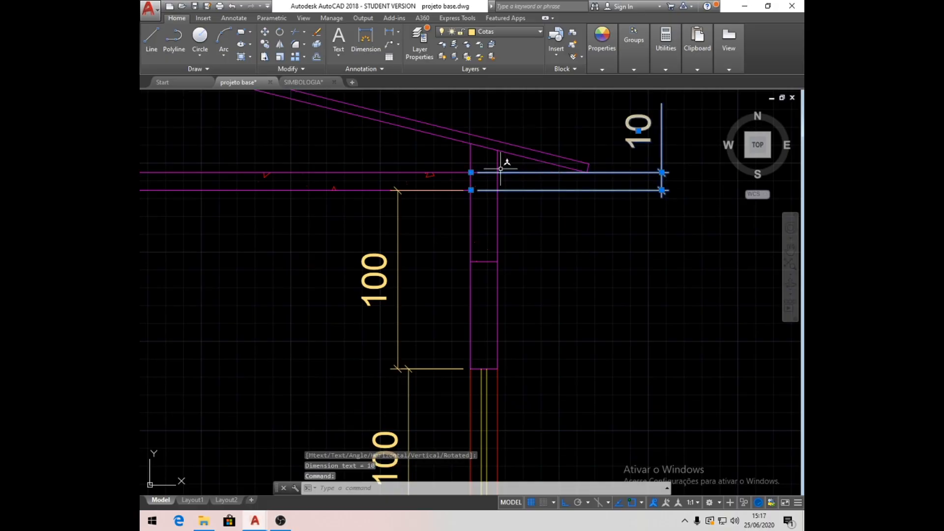
click(471, 172)
click(497, 172)
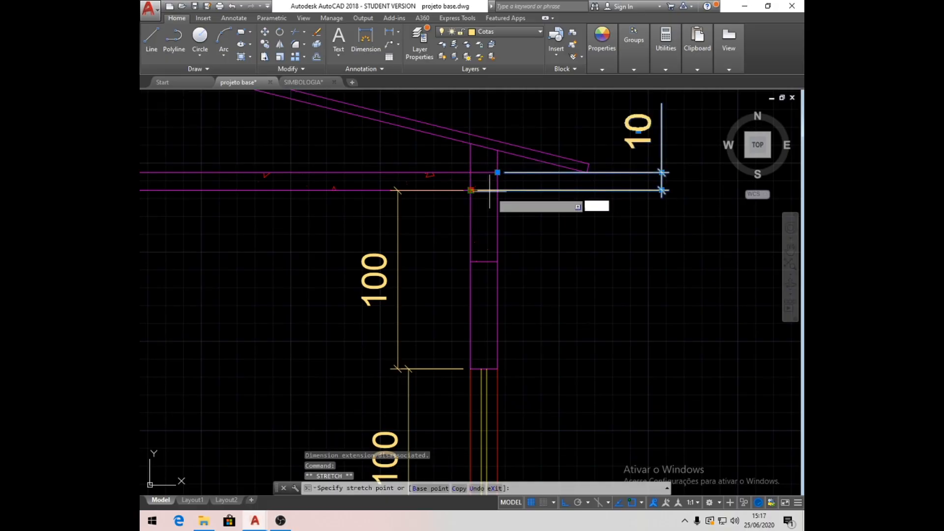
- Align the dimension above the QUARTO window with the window height dimension line below it
click(398, 336)
click(398, 368)
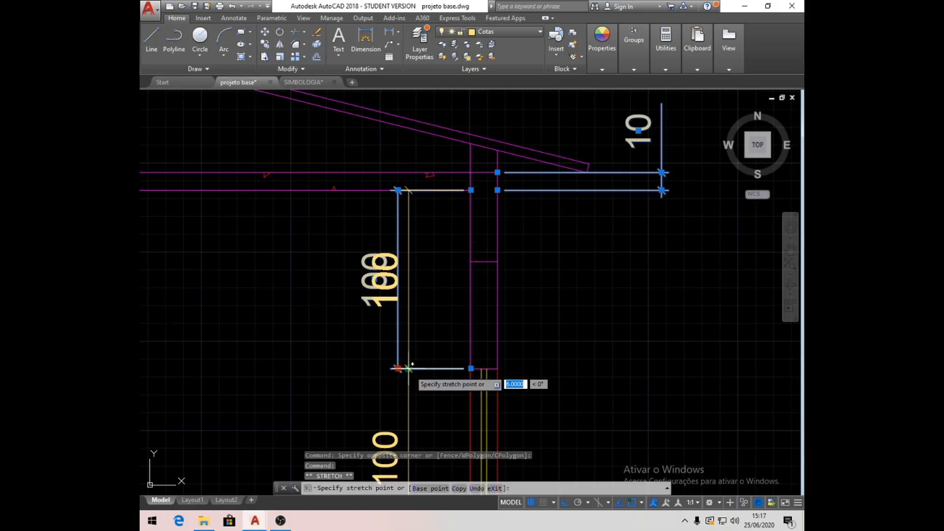
key(Escape)
key(Escape)
scroll(456, 287, down, 4)
scroll(456, 287, down, 3)
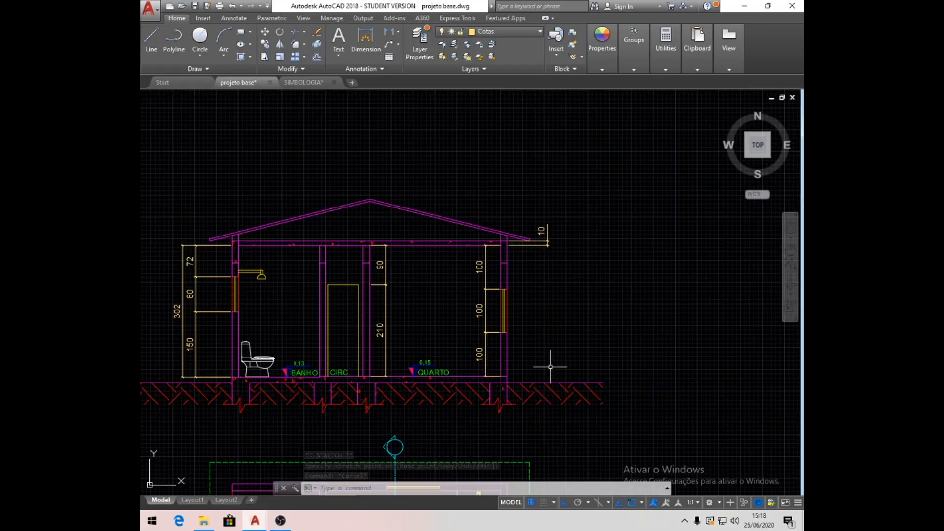
- Dimension the QUARTO floor-to-ceiling height outside the outer wall, in line with the slab thickness dimension
scroll(559, 359, up, 2)
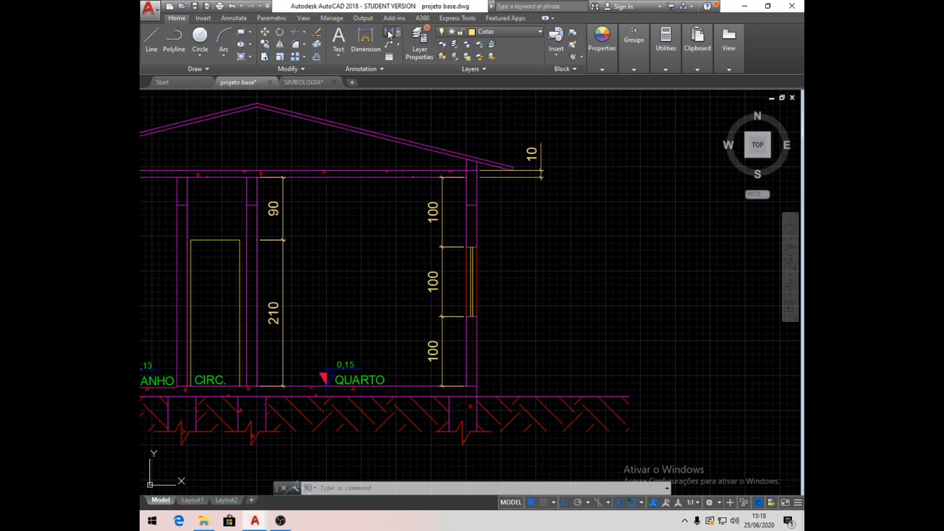
click(388, 33)
click(477, 387)
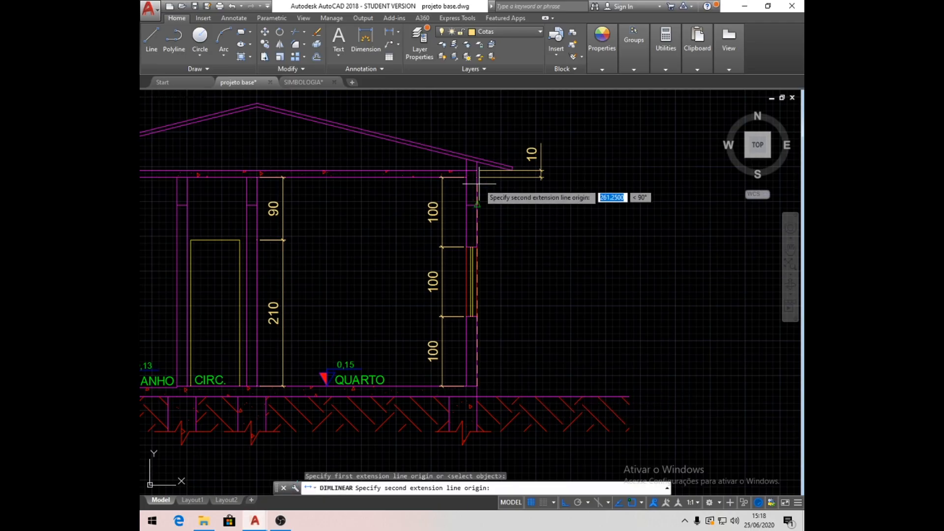
click(477, 178)
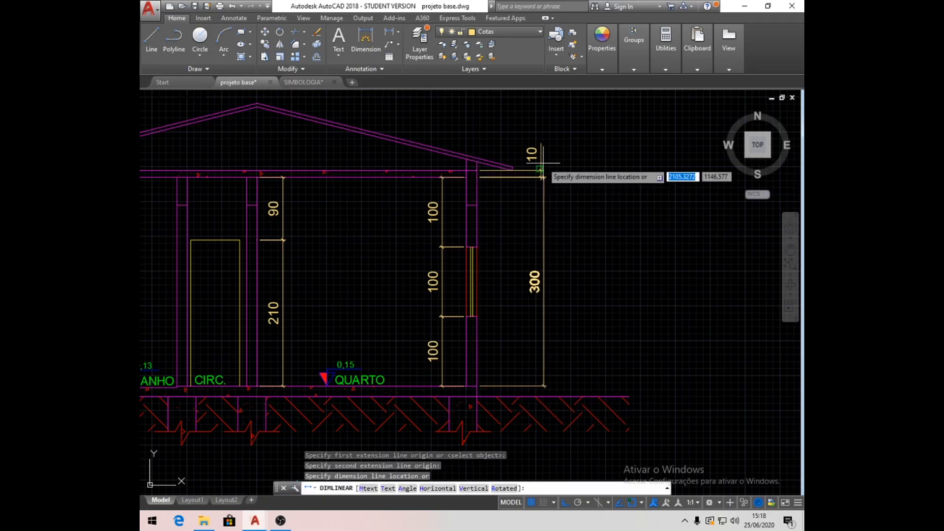
click(541, 146)
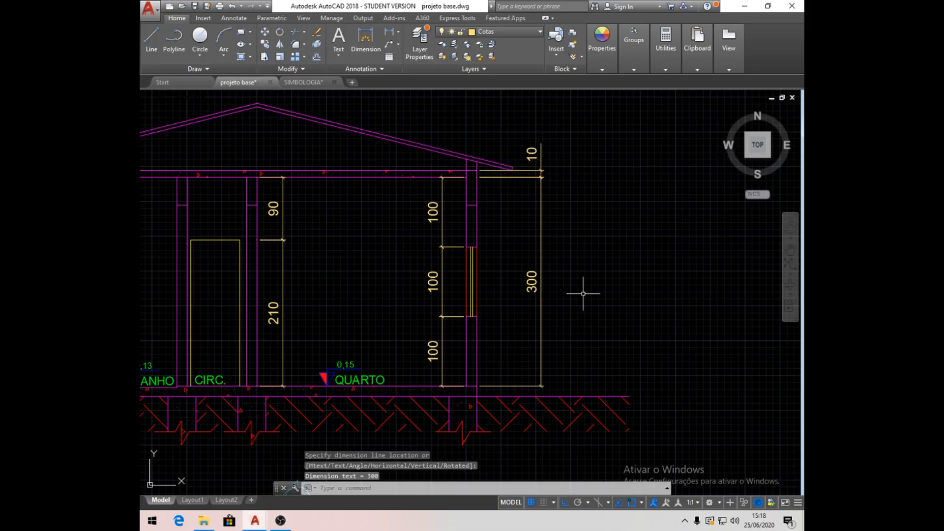
- Copy the BANHO level marker with its 0,13 text onto the exterior ground line beyond the bathroom's outer dimensions
scroll(468, 337, down, 3)
middle_drag(467, 337, 510, 327)
scroll(388, 348, up, 6)
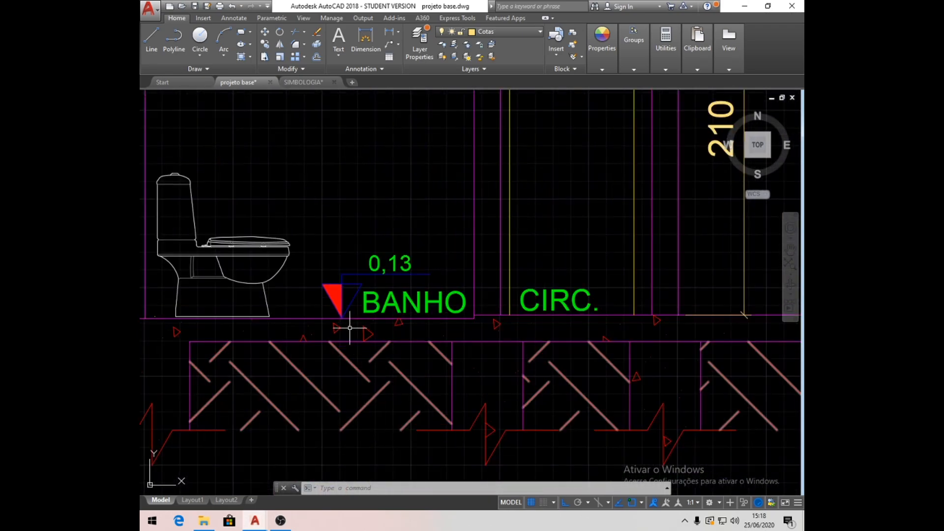
click(265, 46)
click(426, 271)
click(314, 216)
click(315, 280)
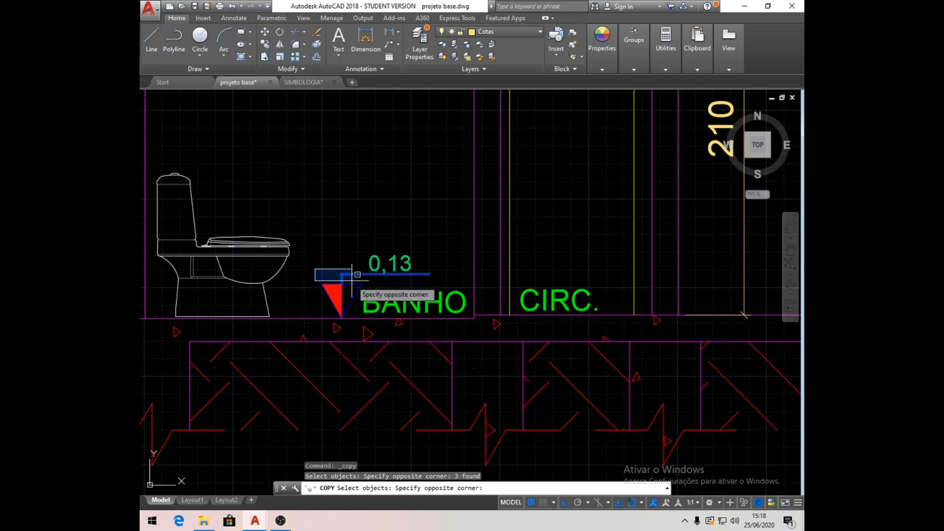
click(381, 331)
key(Return)
click(341, 318)
scroll(482, 322, down, 6)
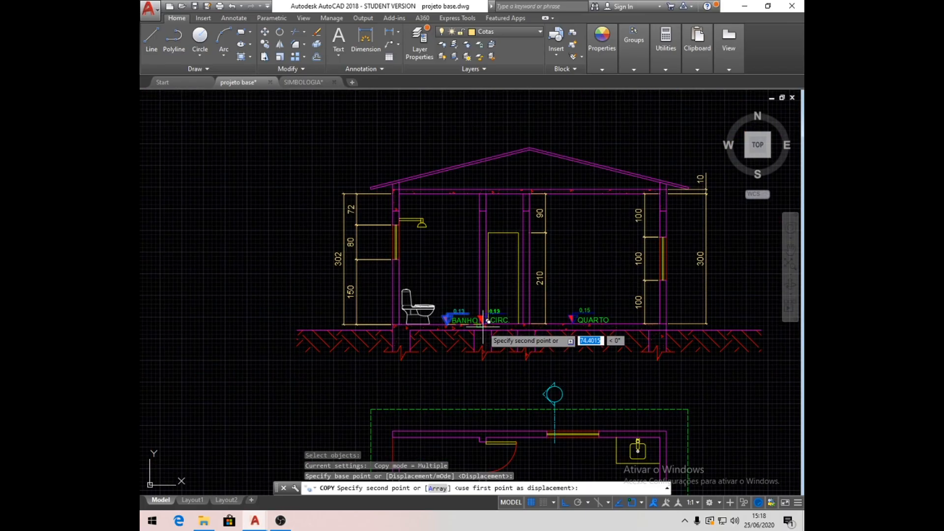
click(303, 327)
scroll(313, 320, up, 4)
key(Return)
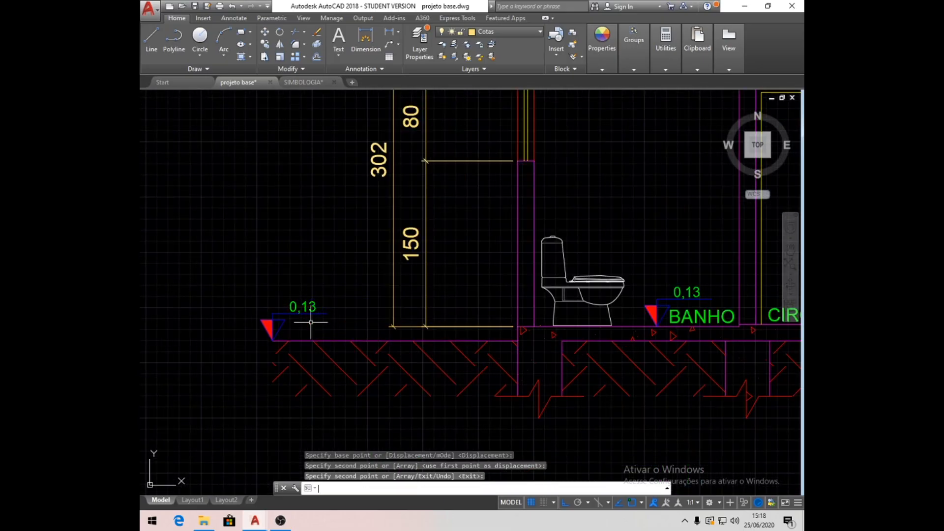
- Move the exterior level marker along the ground line closer to the house and change its text to 0,00
click(265, 32)
click(215, 265)
click(390, 357)
key(Return)
click(283, 224)
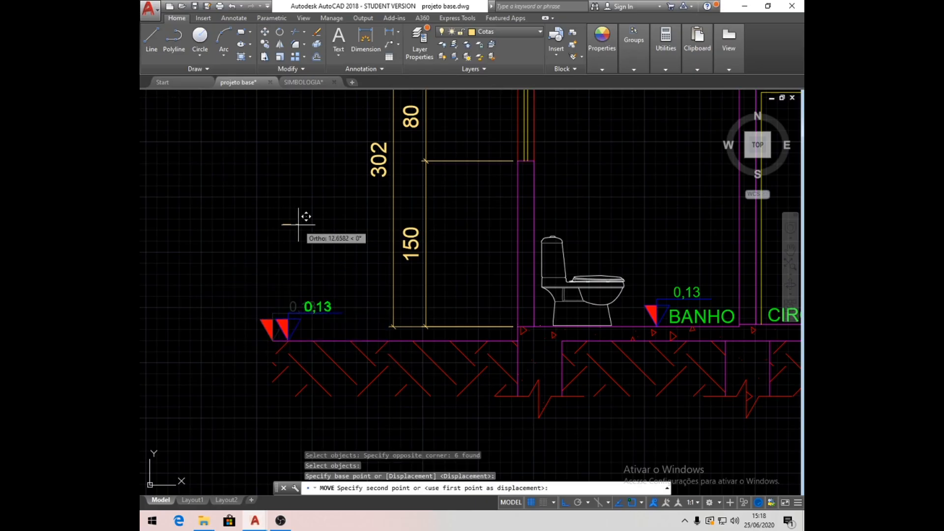
click(327, 221)
double_click(358, 306)
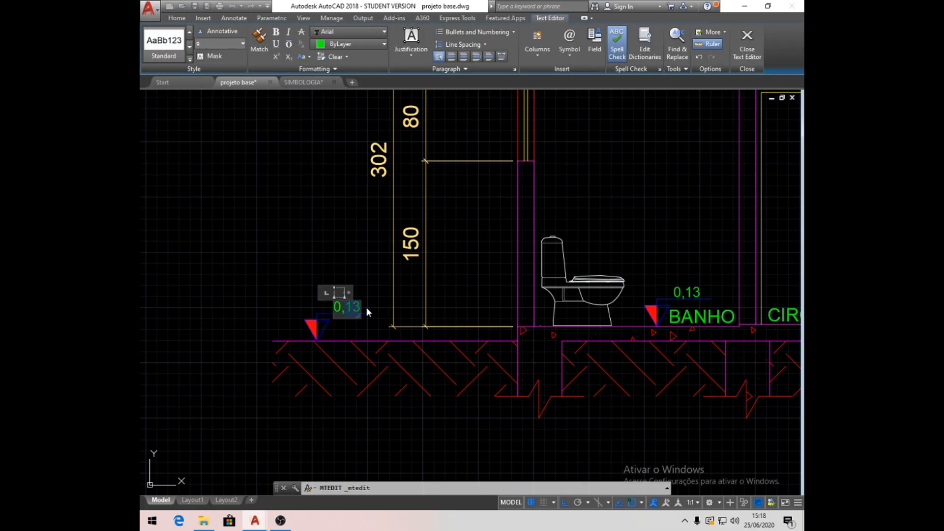
click(365, 253)
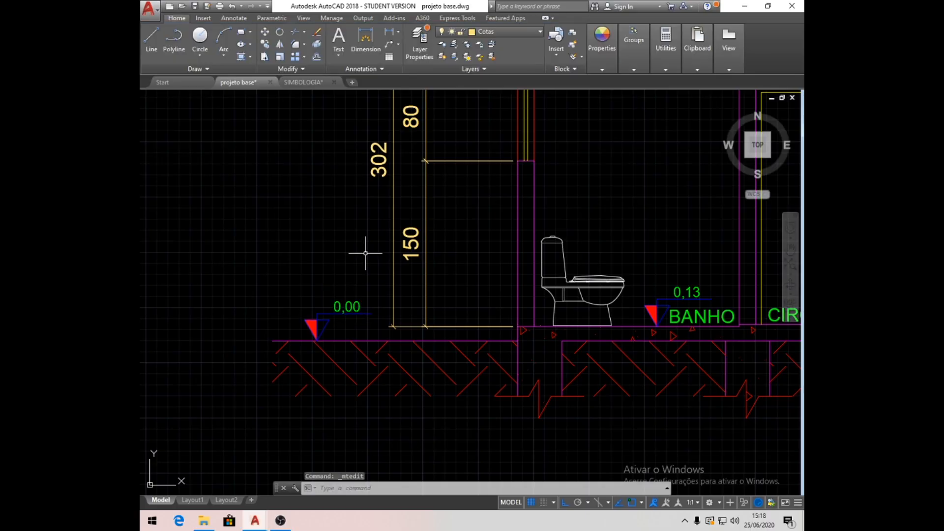
- Hatch the BANHO wall area in the section on the Hachura layer, using the NET pattern at scale 10
scroll(365, 254, down, 2)
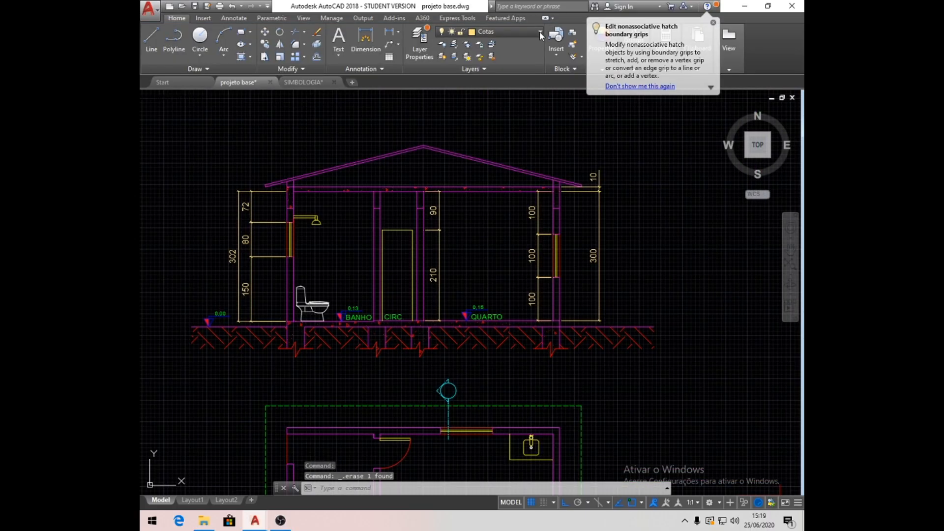
click(538, 32)
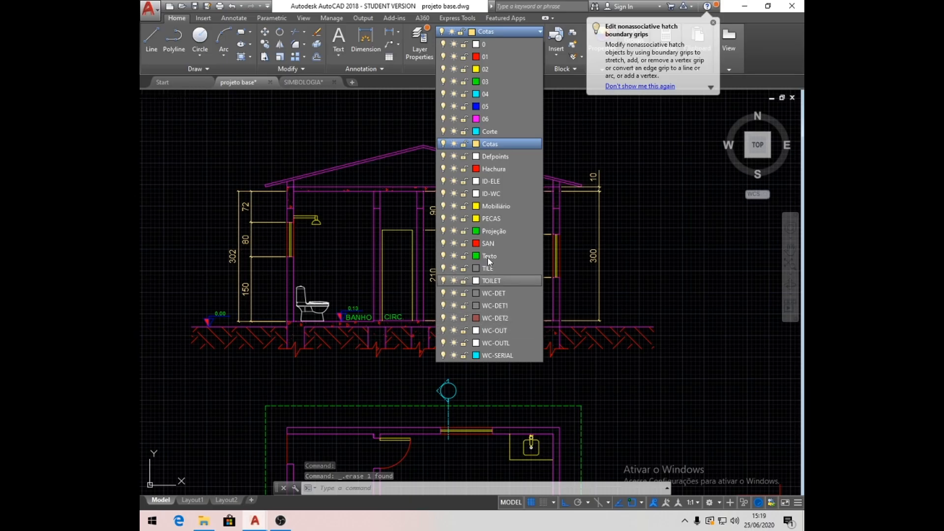
click(492, 168)
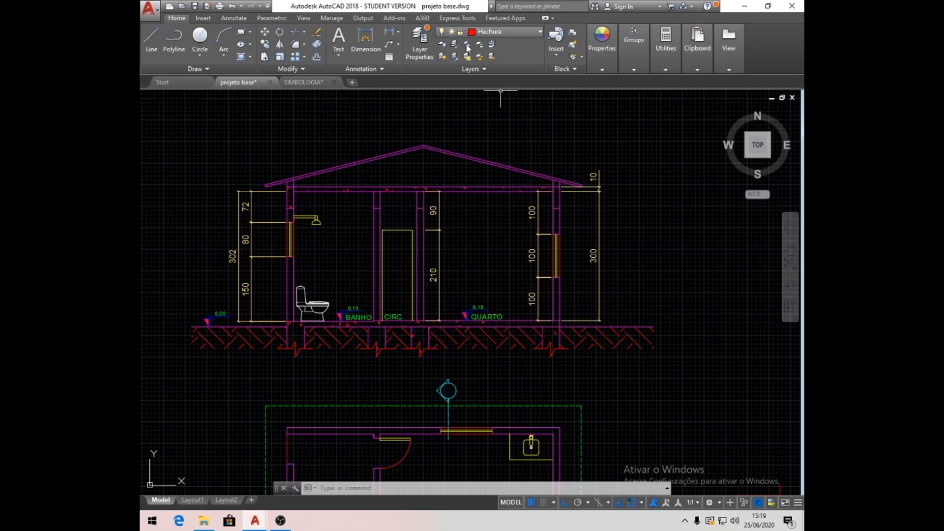
click(241, 57)
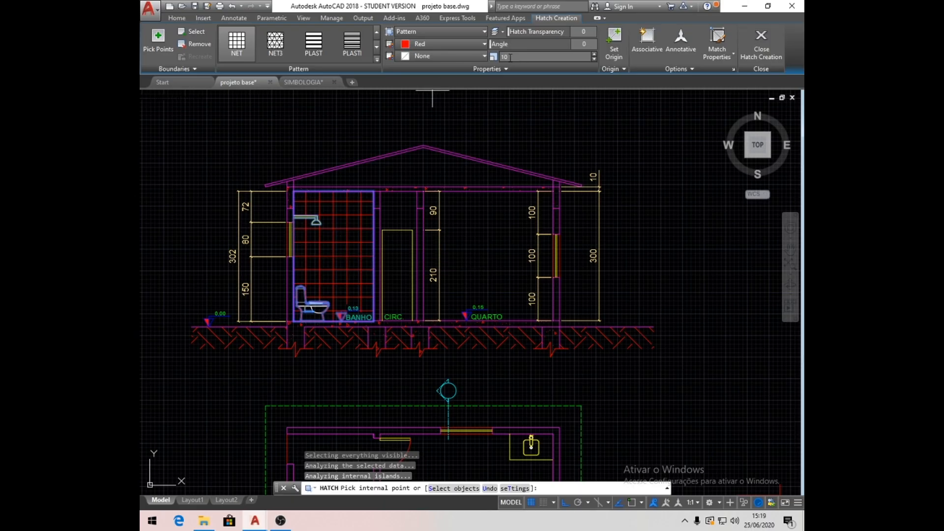
key(Return)
- Delete the auxiliary floor plan copy below the section together with the stray red lines beside it
scroll(663, 234, down, 2)
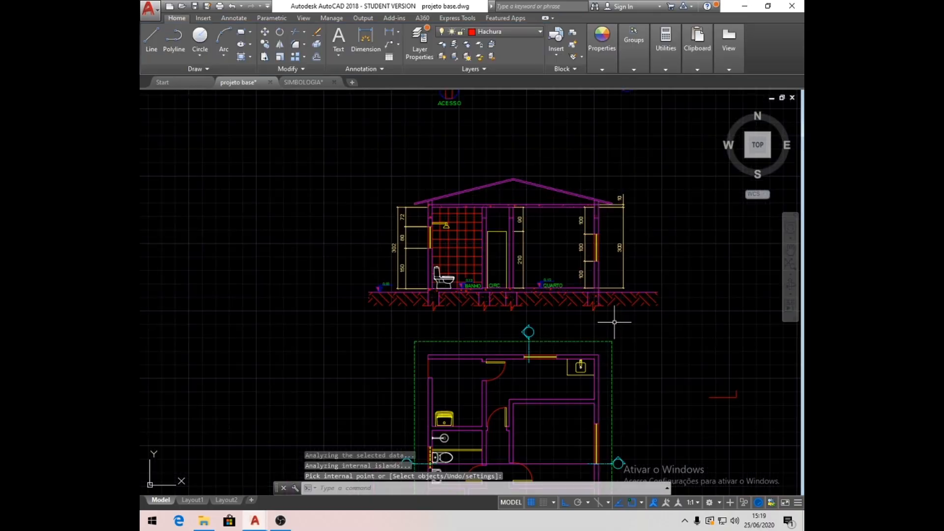
scroll(505, 227, down, 2)
middle_drag(602, 336, 550, 280)
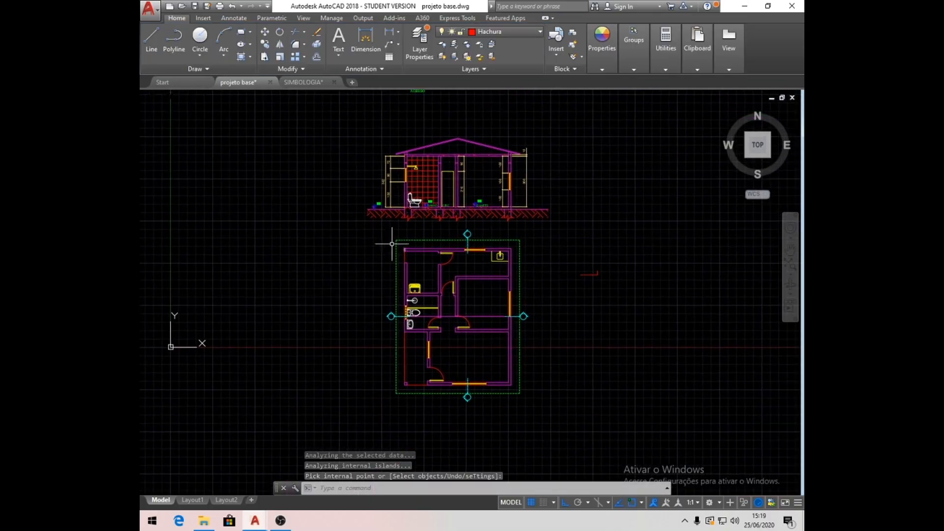
click(336, 224)
click(648, 427)
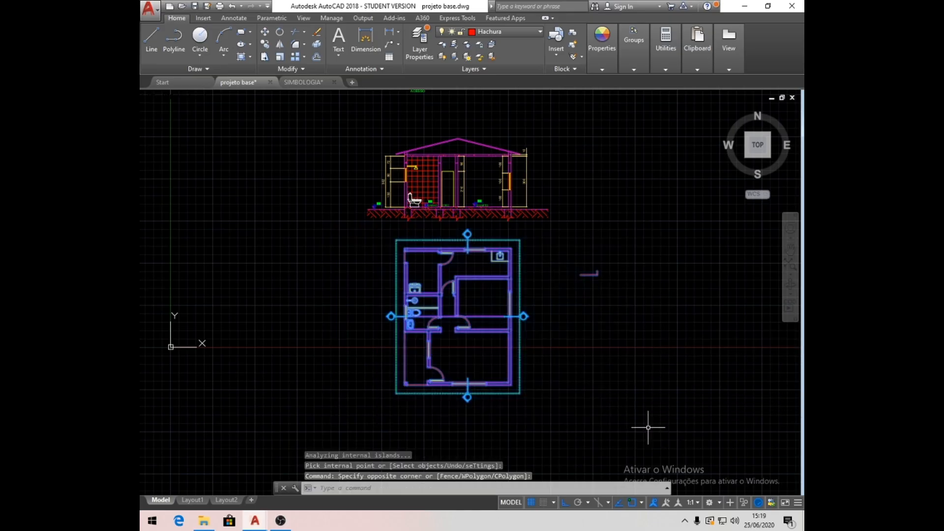
key(Delete)
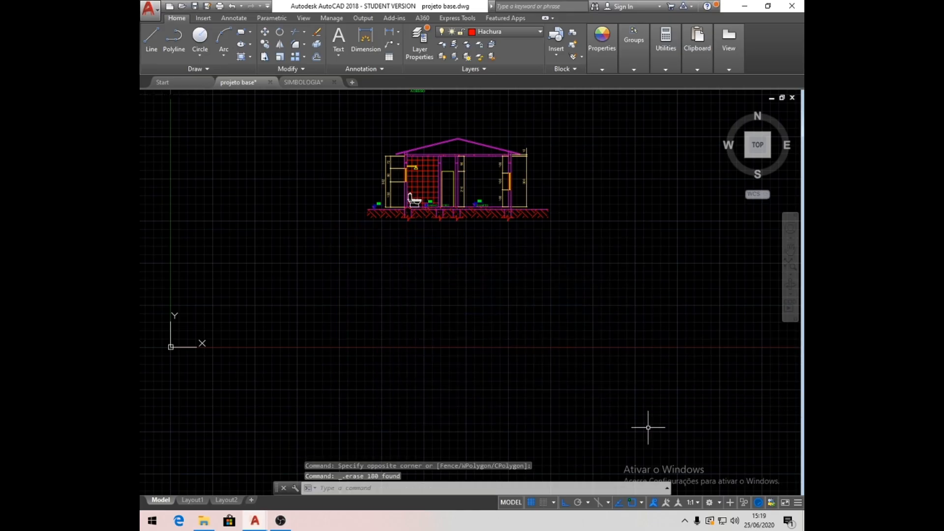
- Check the section beneath the dimensioned floor plan and save the drawing
scroll(562, 332, down, 4)
middle_drag(556, 268, 455, 310)
scroll(403, 301, up, 4)
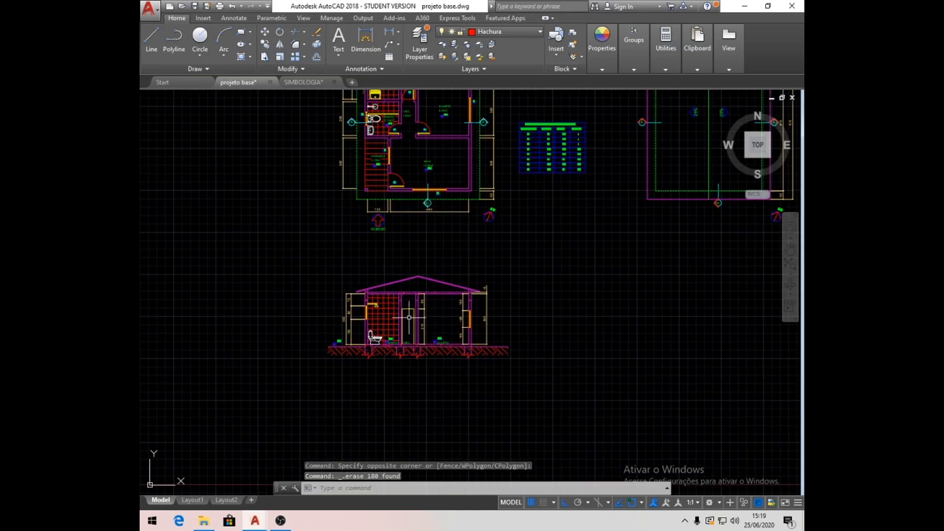
scroll(409, 317, down, 2)
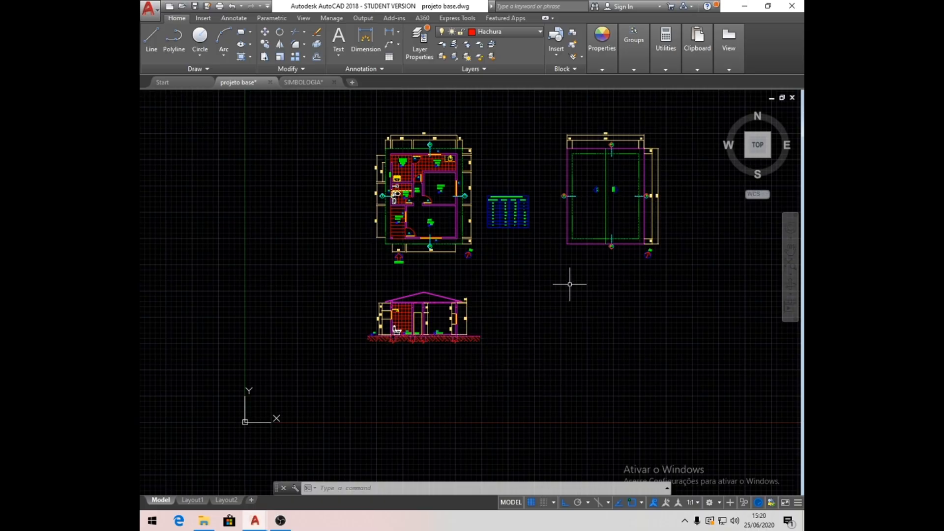
click(196, 8)
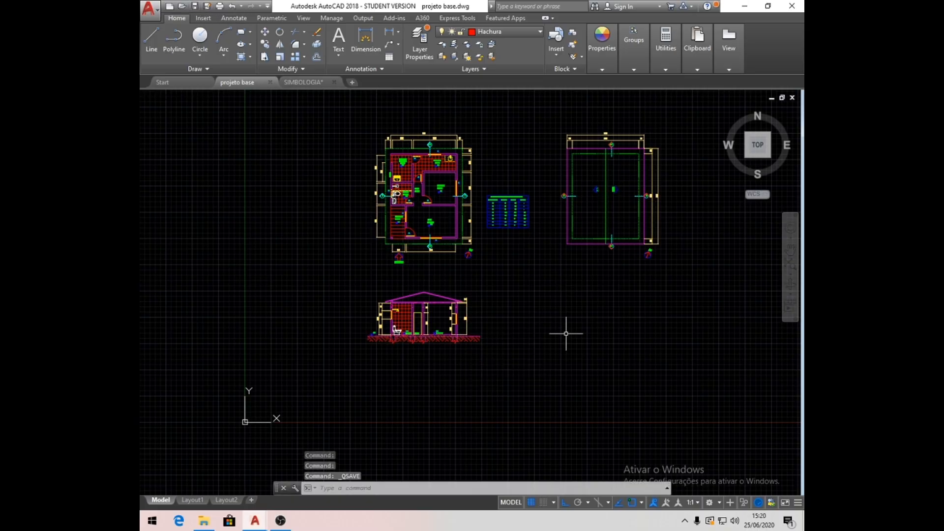
scroll(563, 326, down, 2)
middle_drag(610, 331, 579, 331)
scroll(579, 330, up, 2)
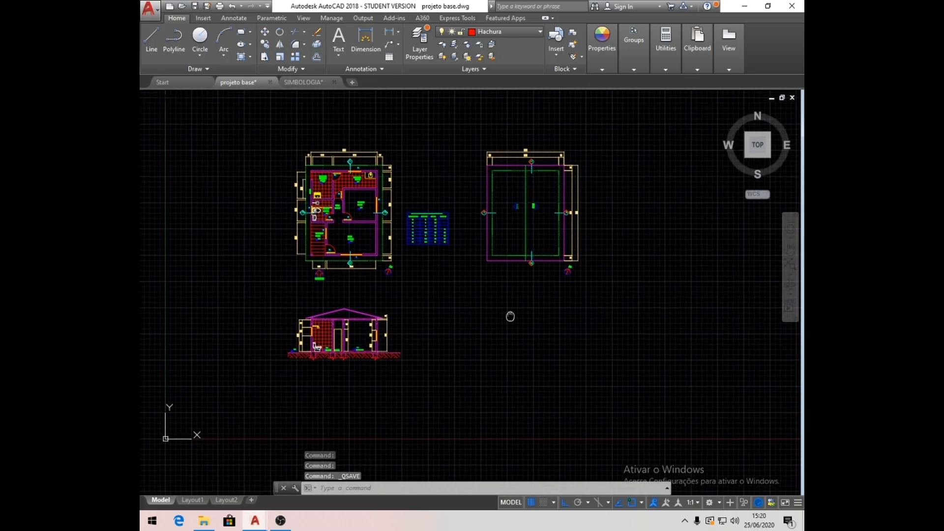